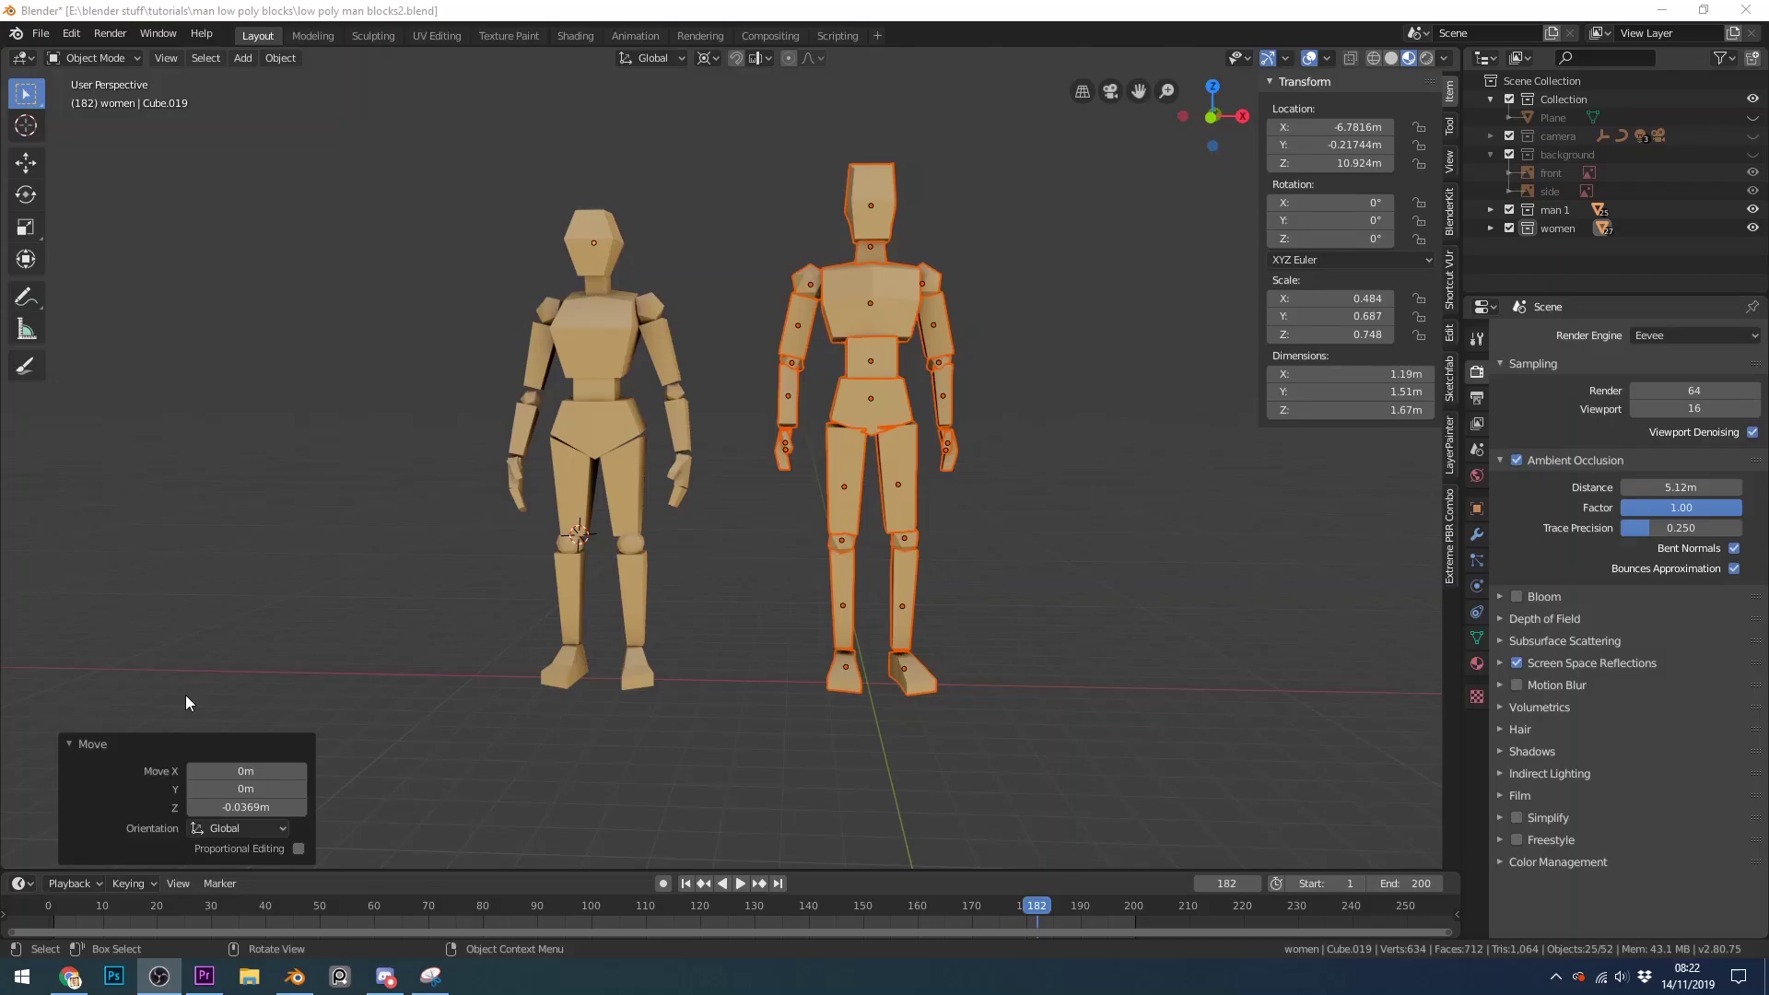
Step: Select all the parts of the female figure and hide the "man 1" collection
middle_drag(726, 615, 744, 611)
drag(443, 153, 728, 742)
middle_drag(727, 742, 763, 634)
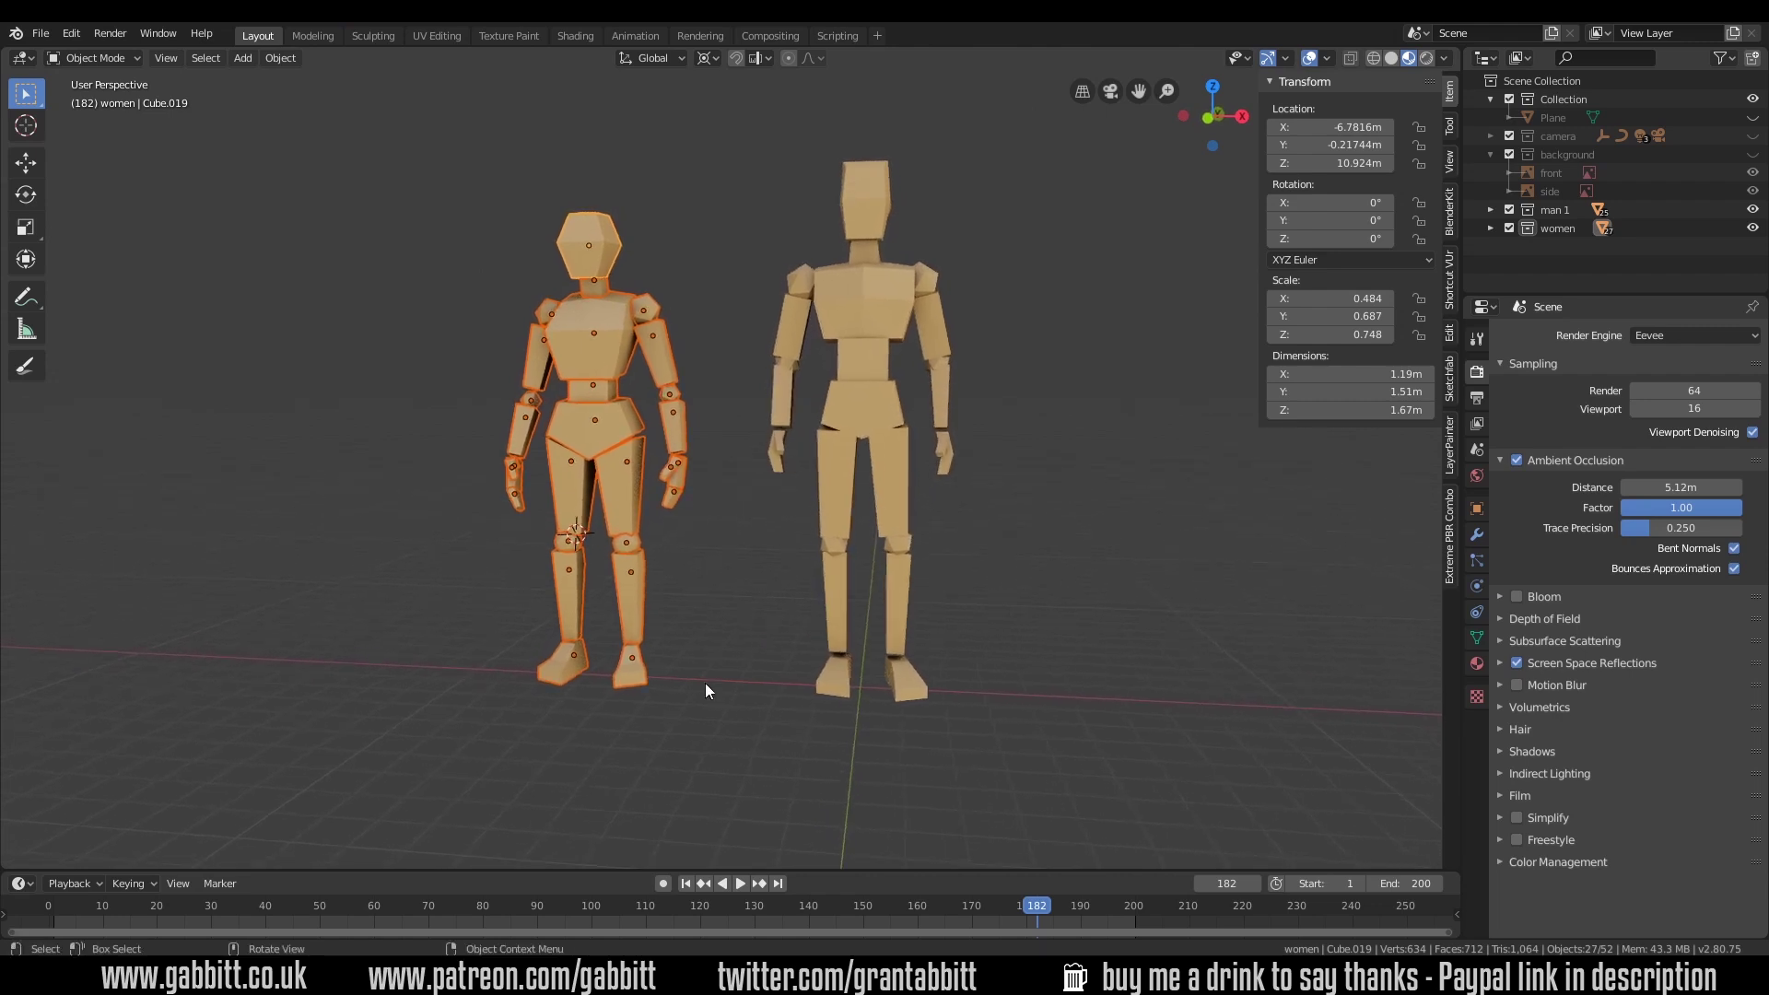
click(1752, 209)
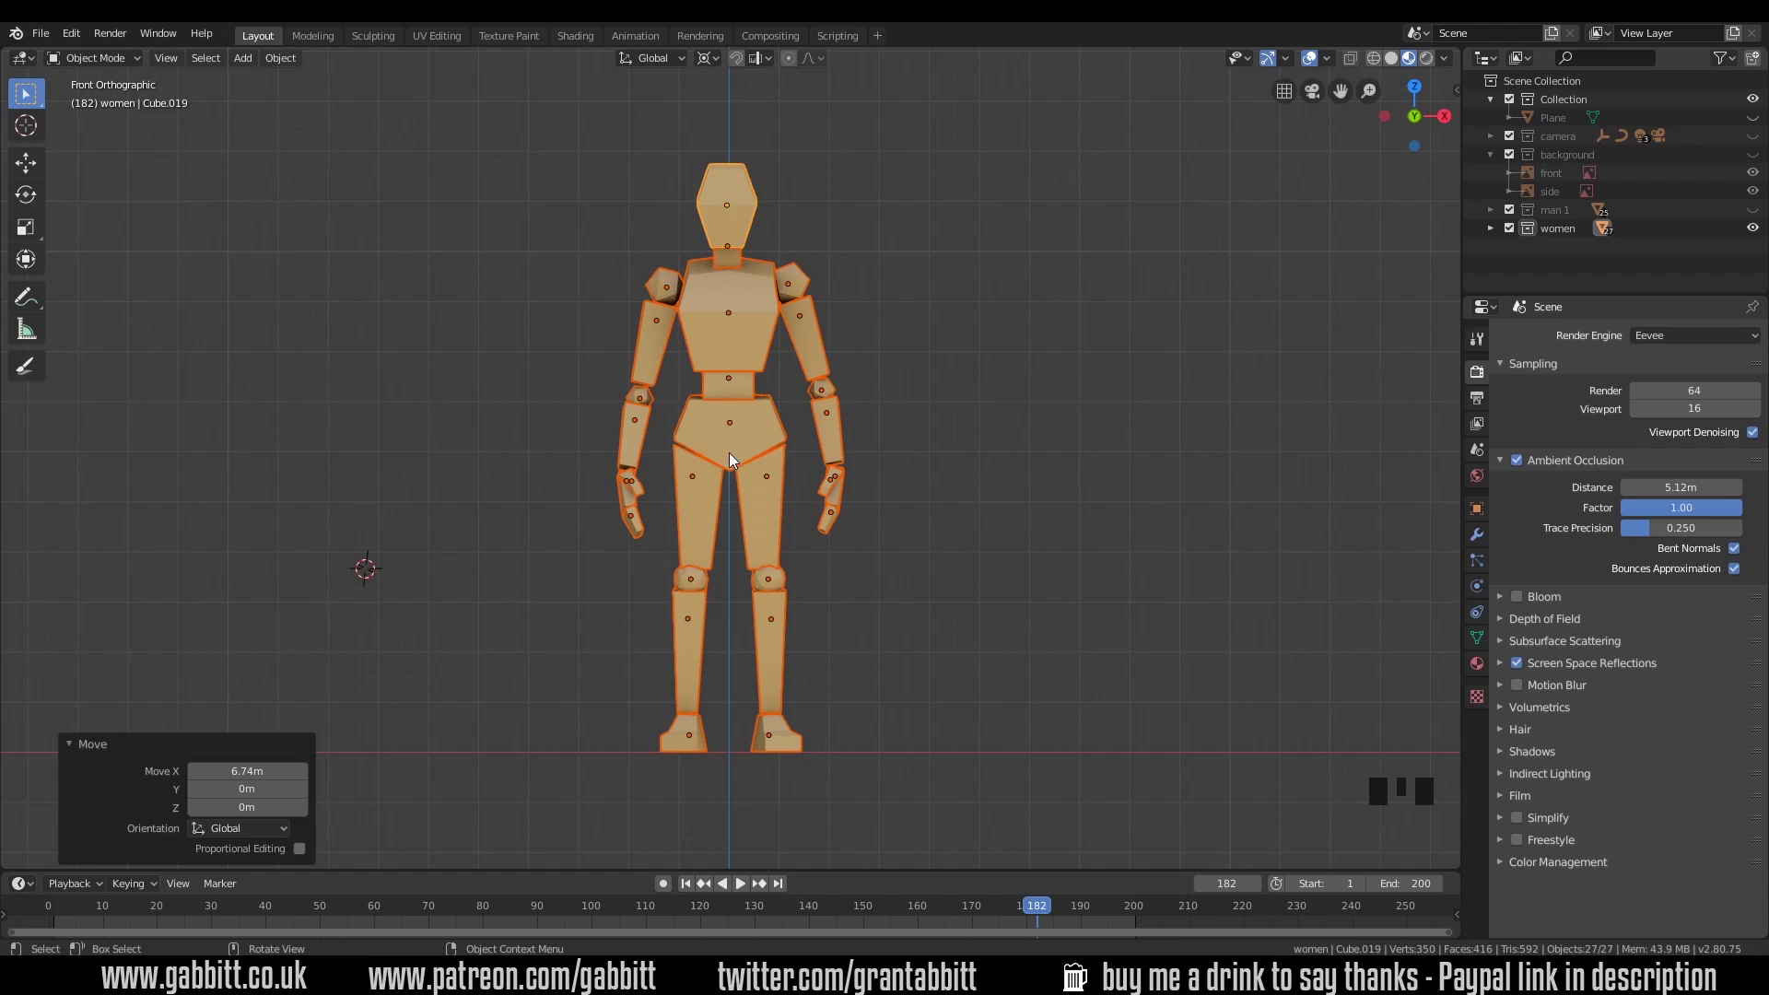
Step: Place the 3D cursor at the lower middle of the female figure's pelvis and add an armature there
shift+right_click(728, 454)
key(shift+a)
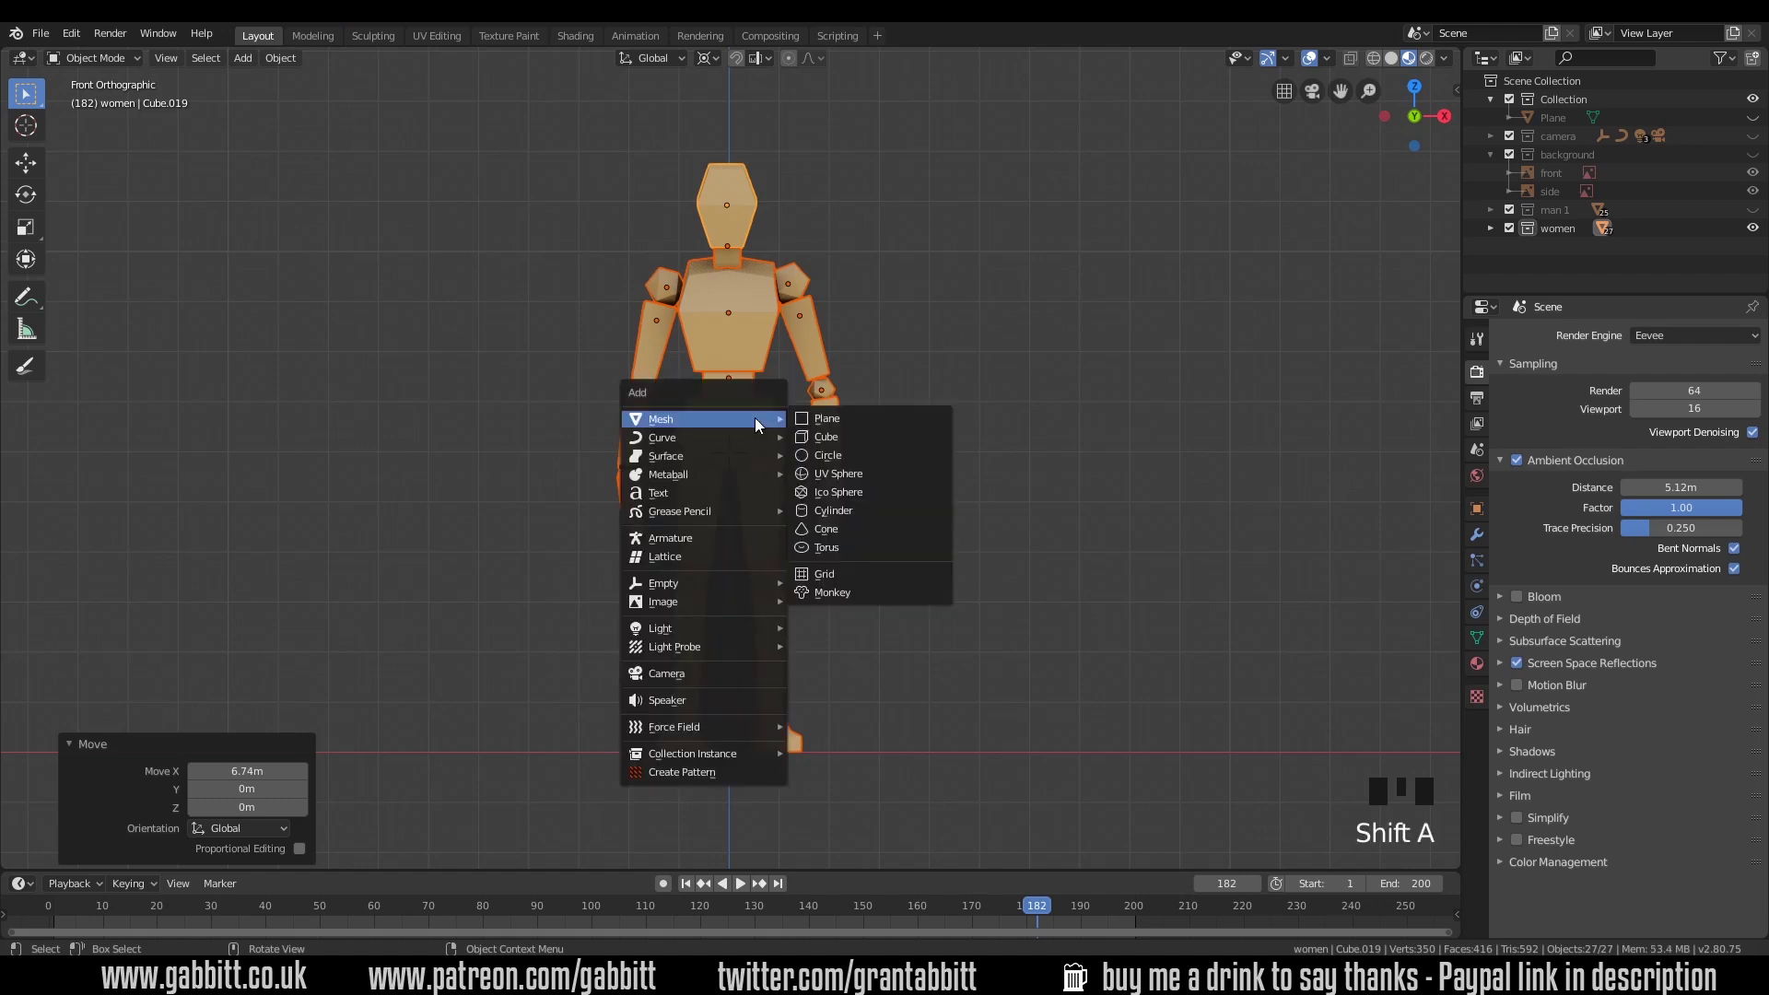
click(690, 537)
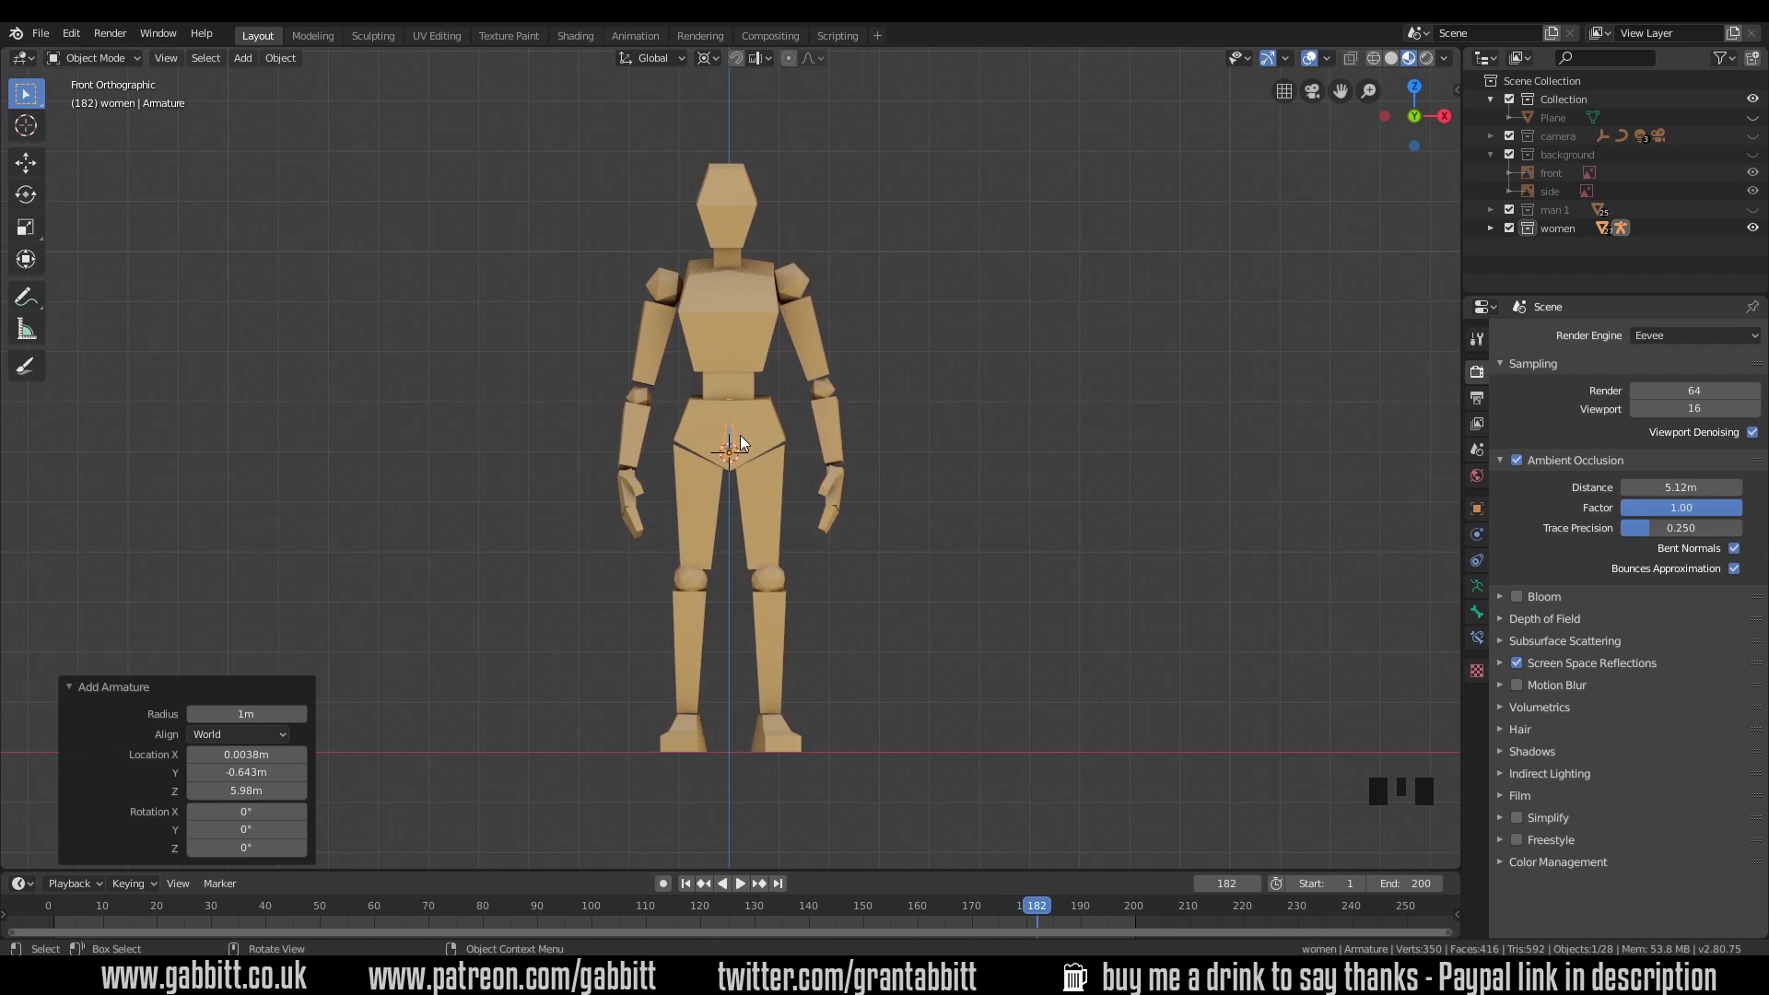
Step: Turn on In Front in the armature's object viewport display settings so its bone draws over the mesh
click(1474, 510)
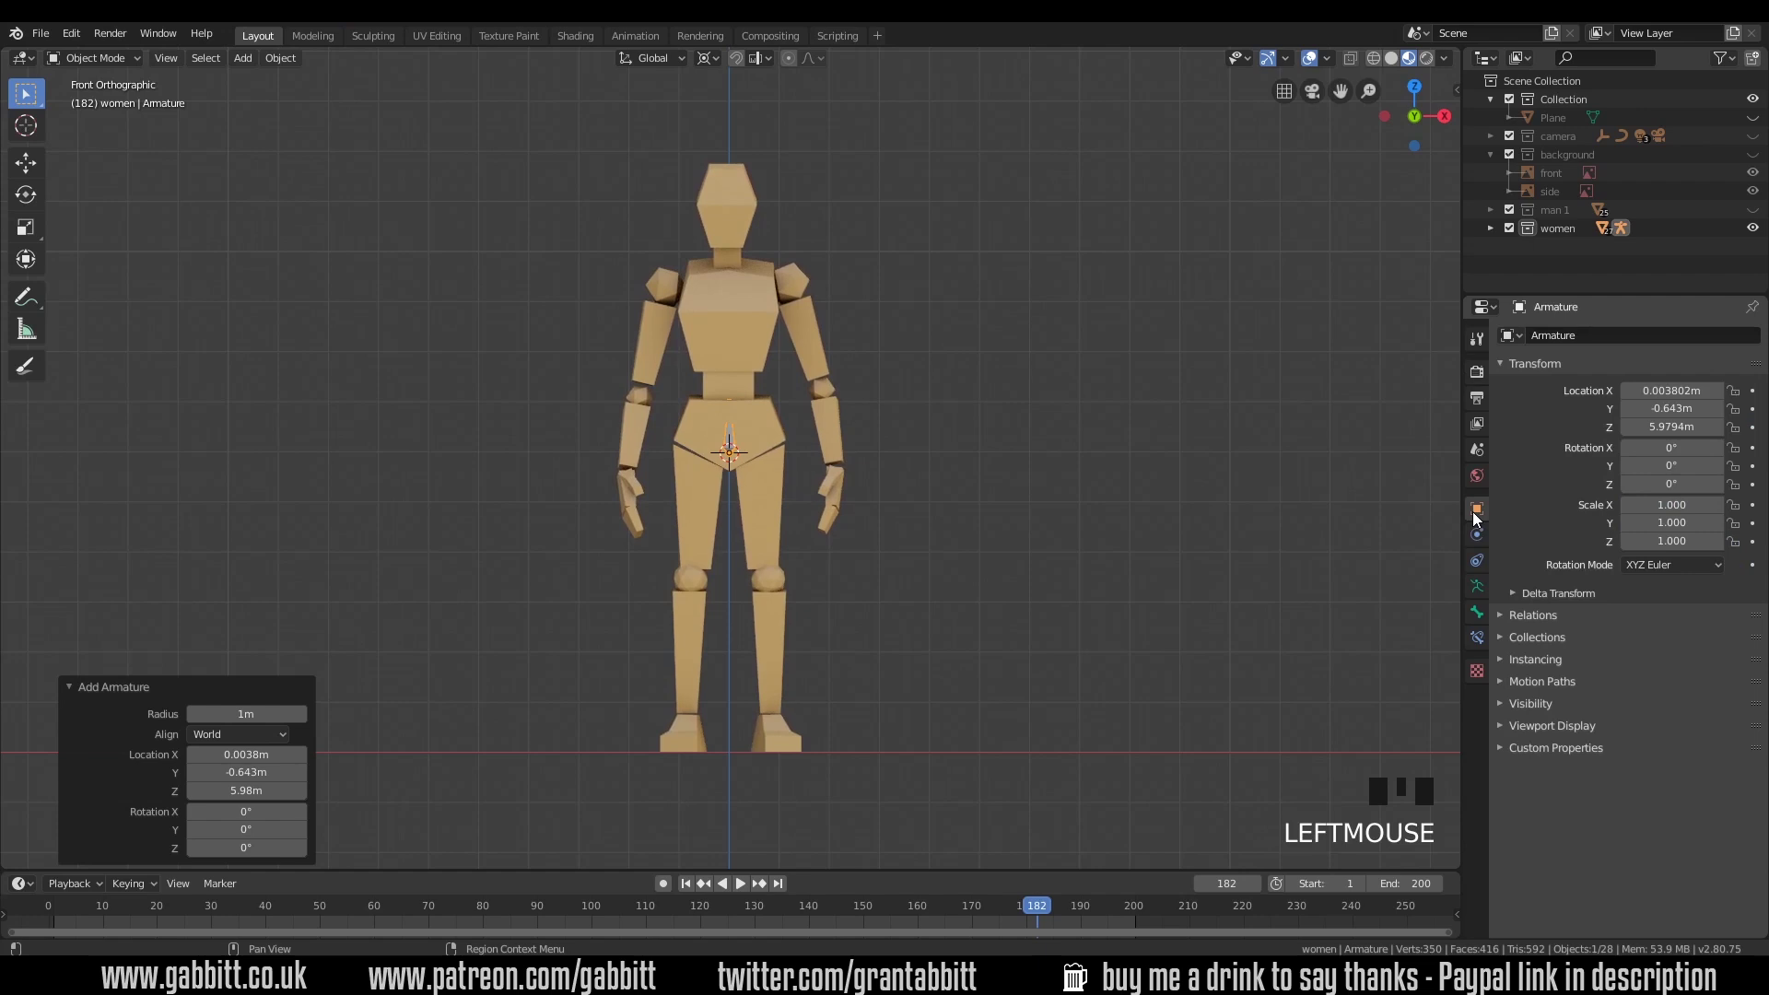
click(1502, 726)
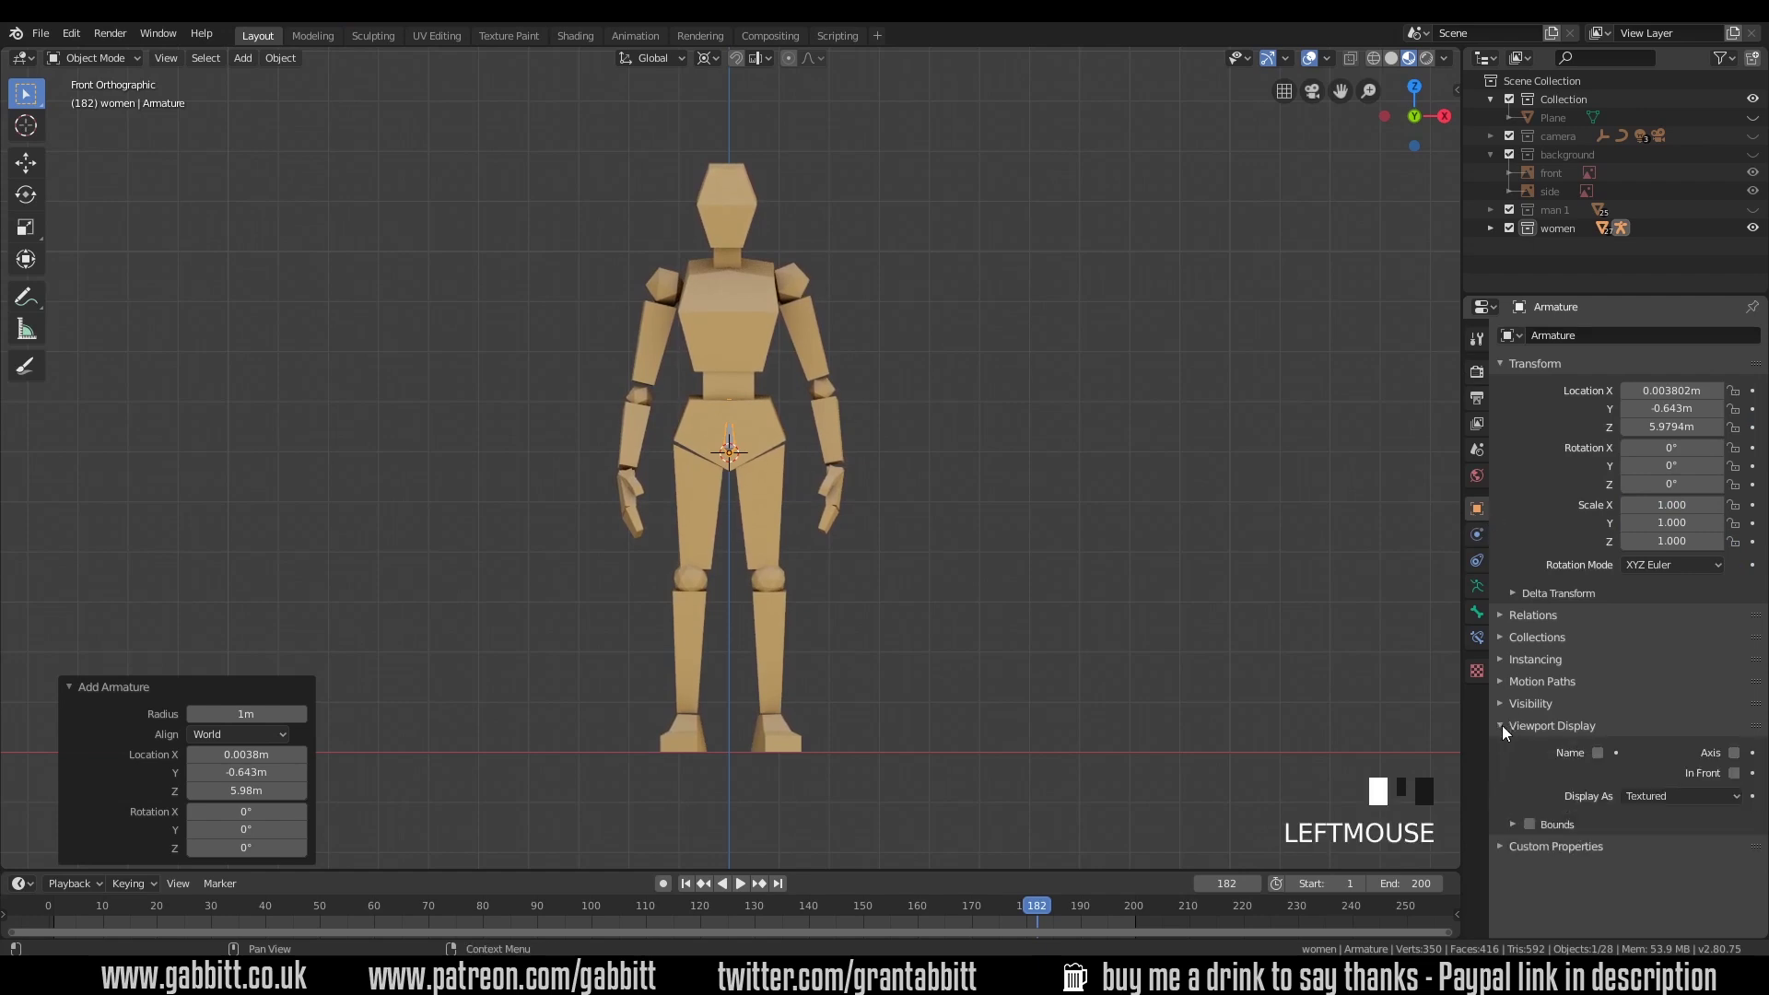
click(1734, 774)
middle_drag(1023, 553, 263, 571)
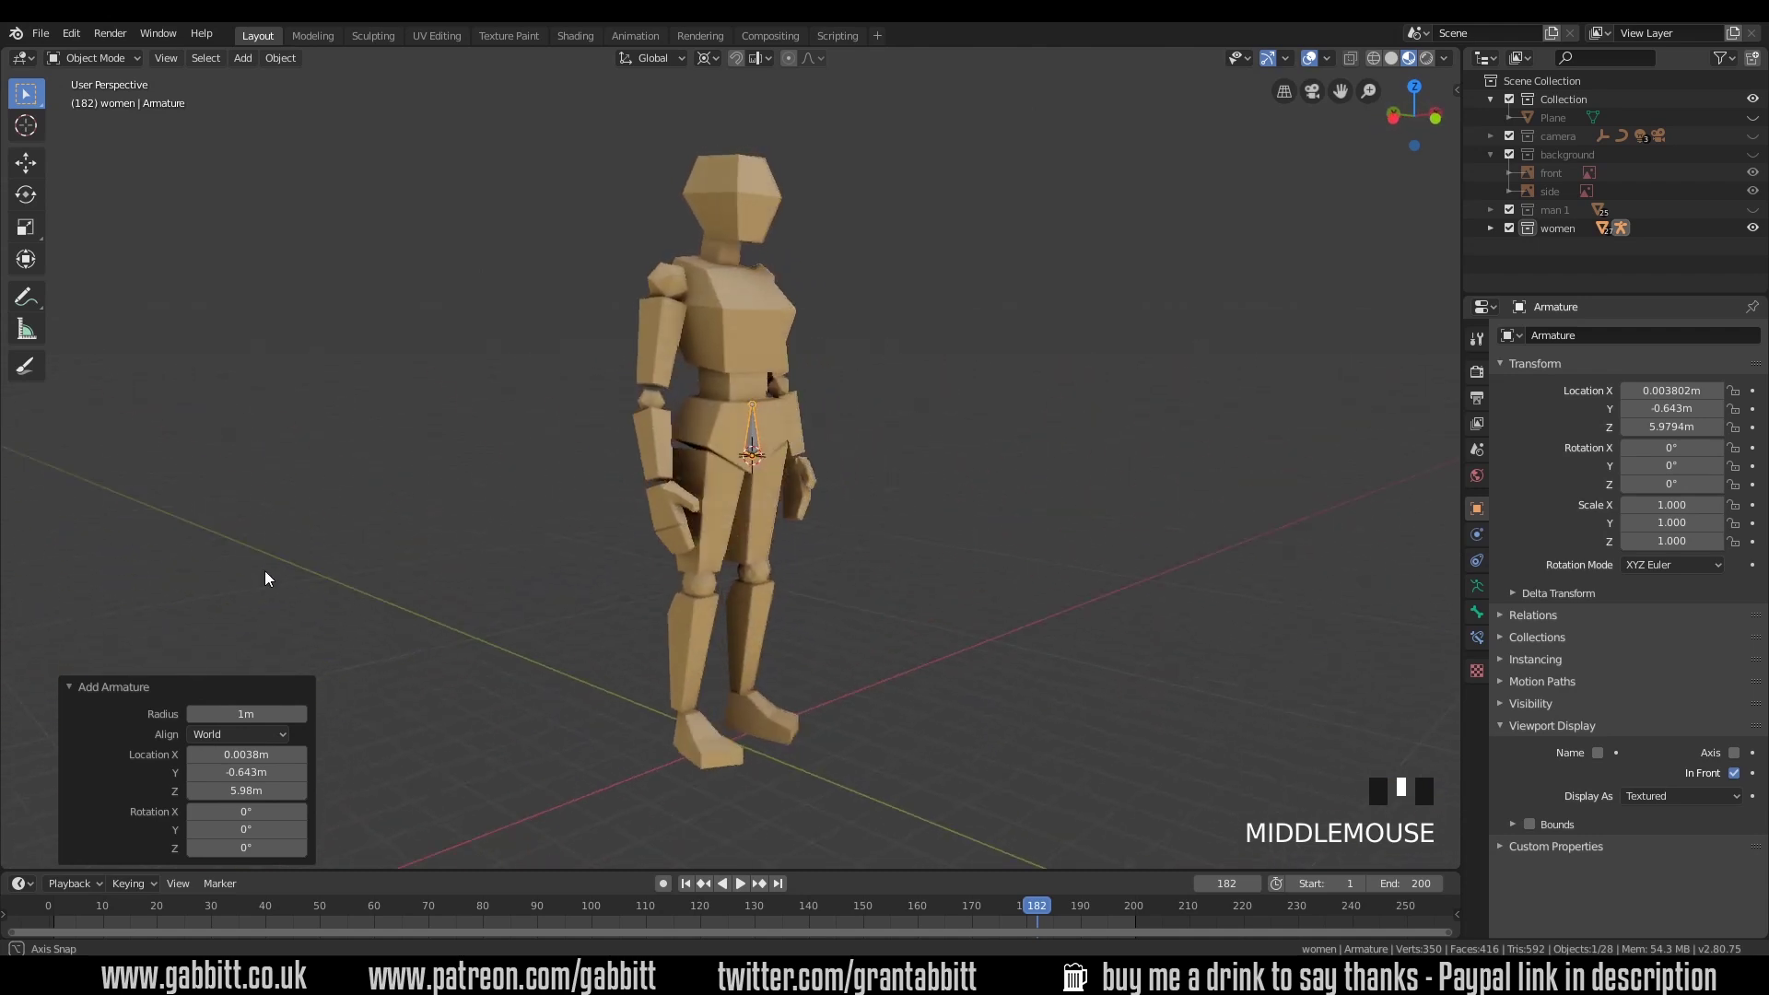
Step: Return to the front view and put the armature into Edit Mode, framed on the pelvis bone
key(KP_1)
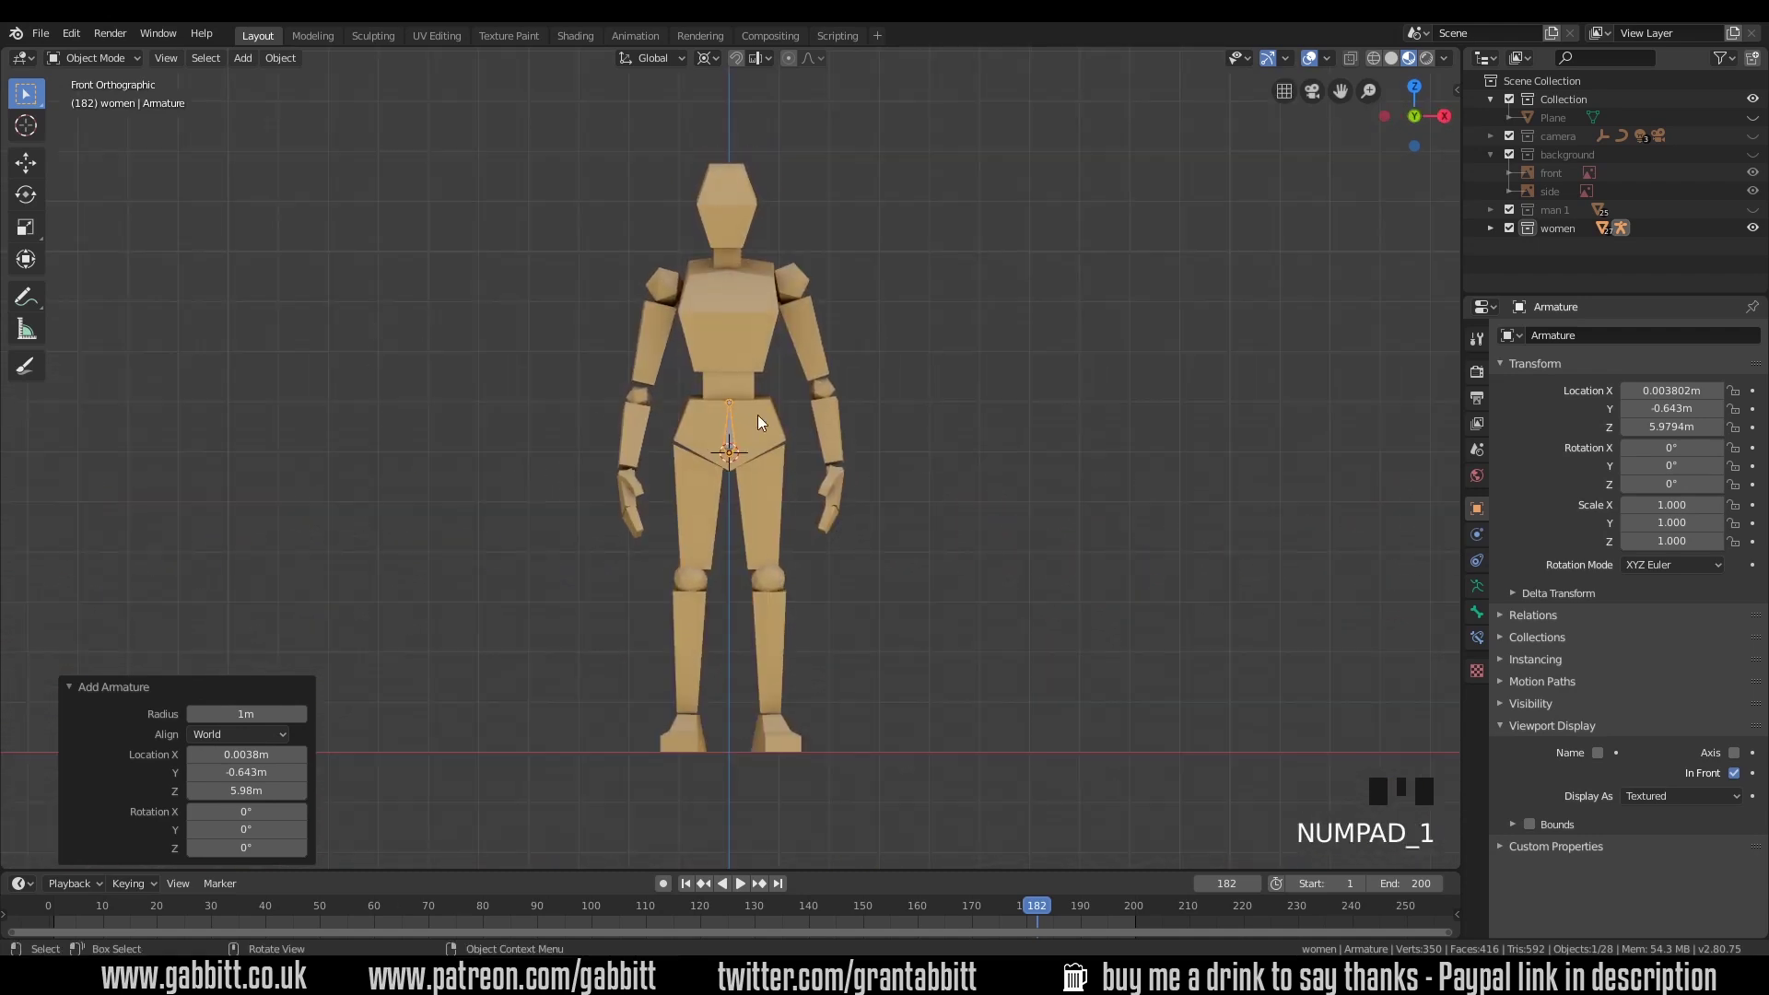
key(Tab)
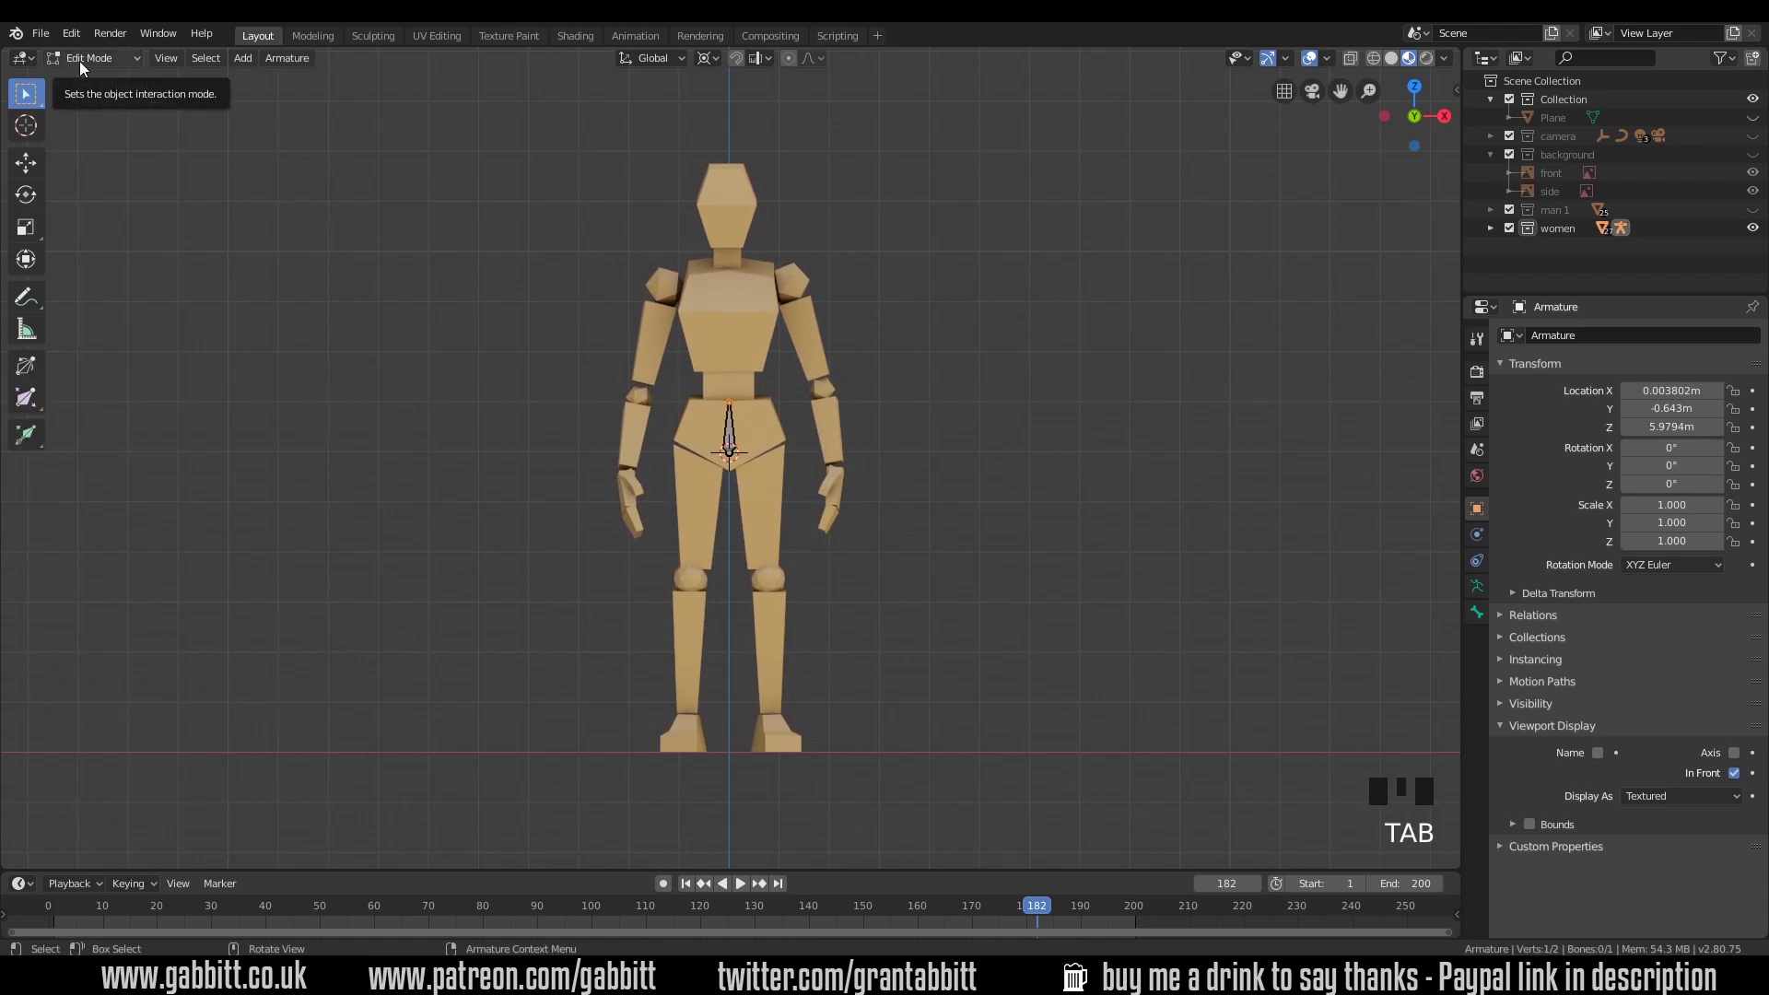
scroll(737, 426, up, 6)
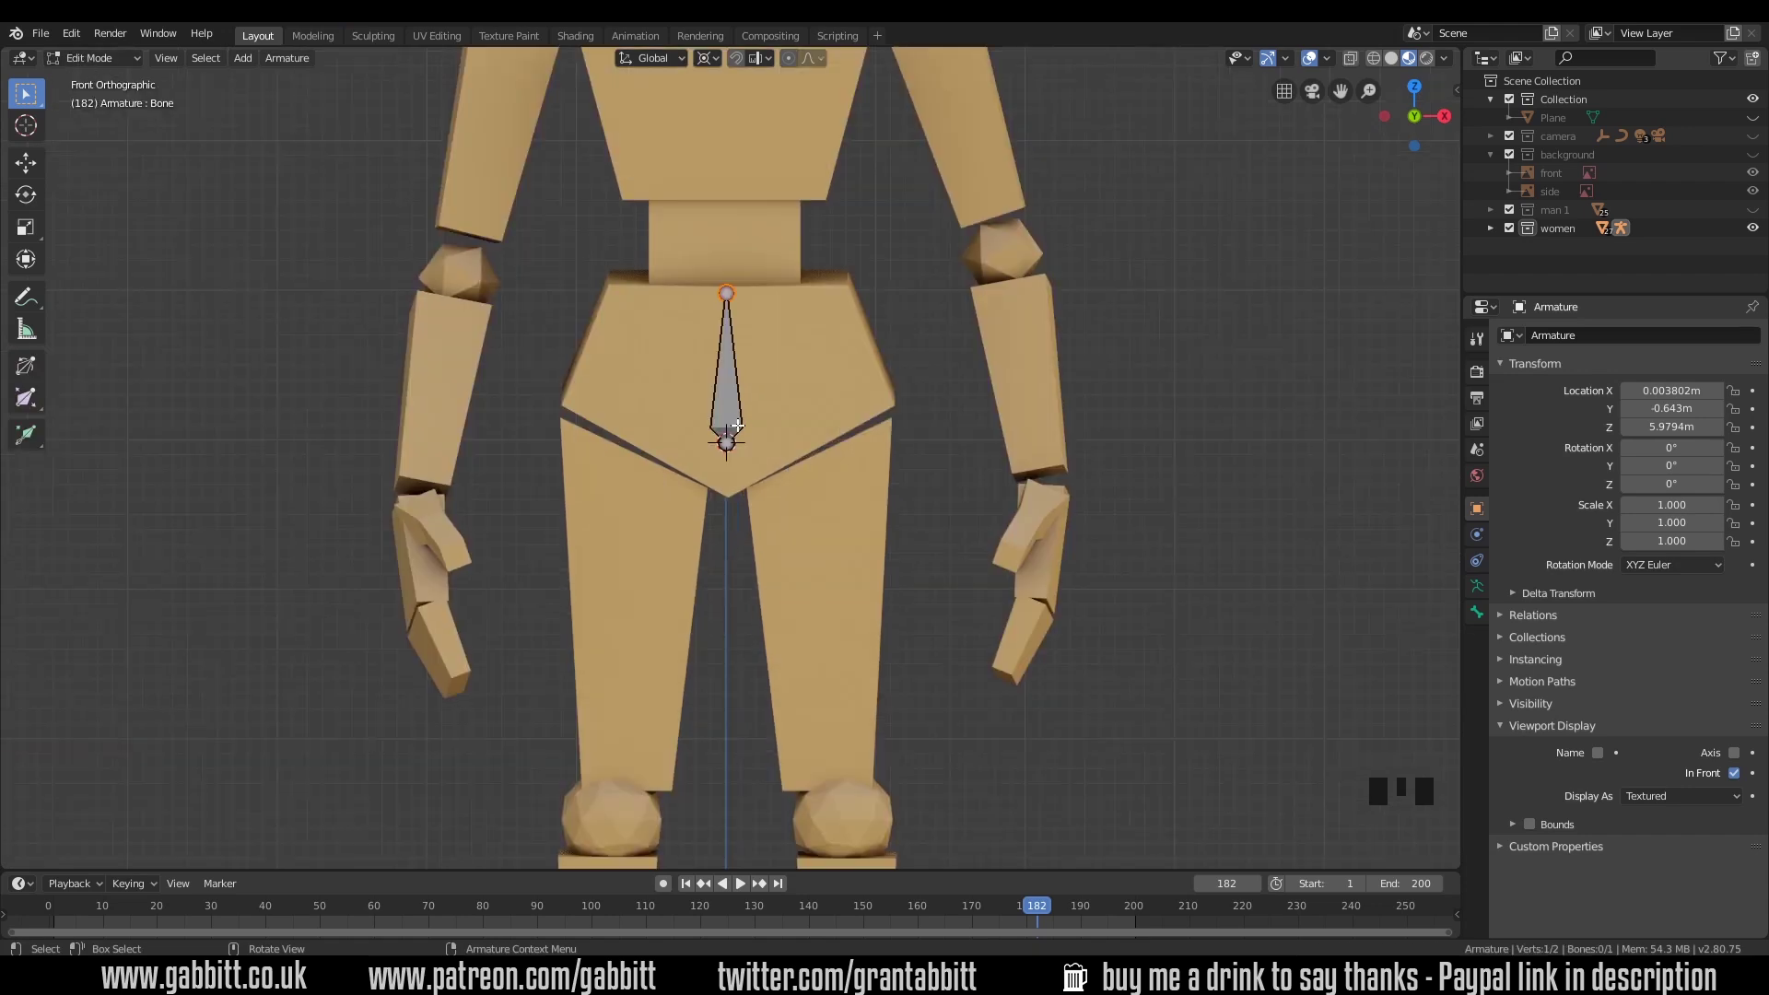
click(726, 443)
click(726, 443)
click(726, 389)
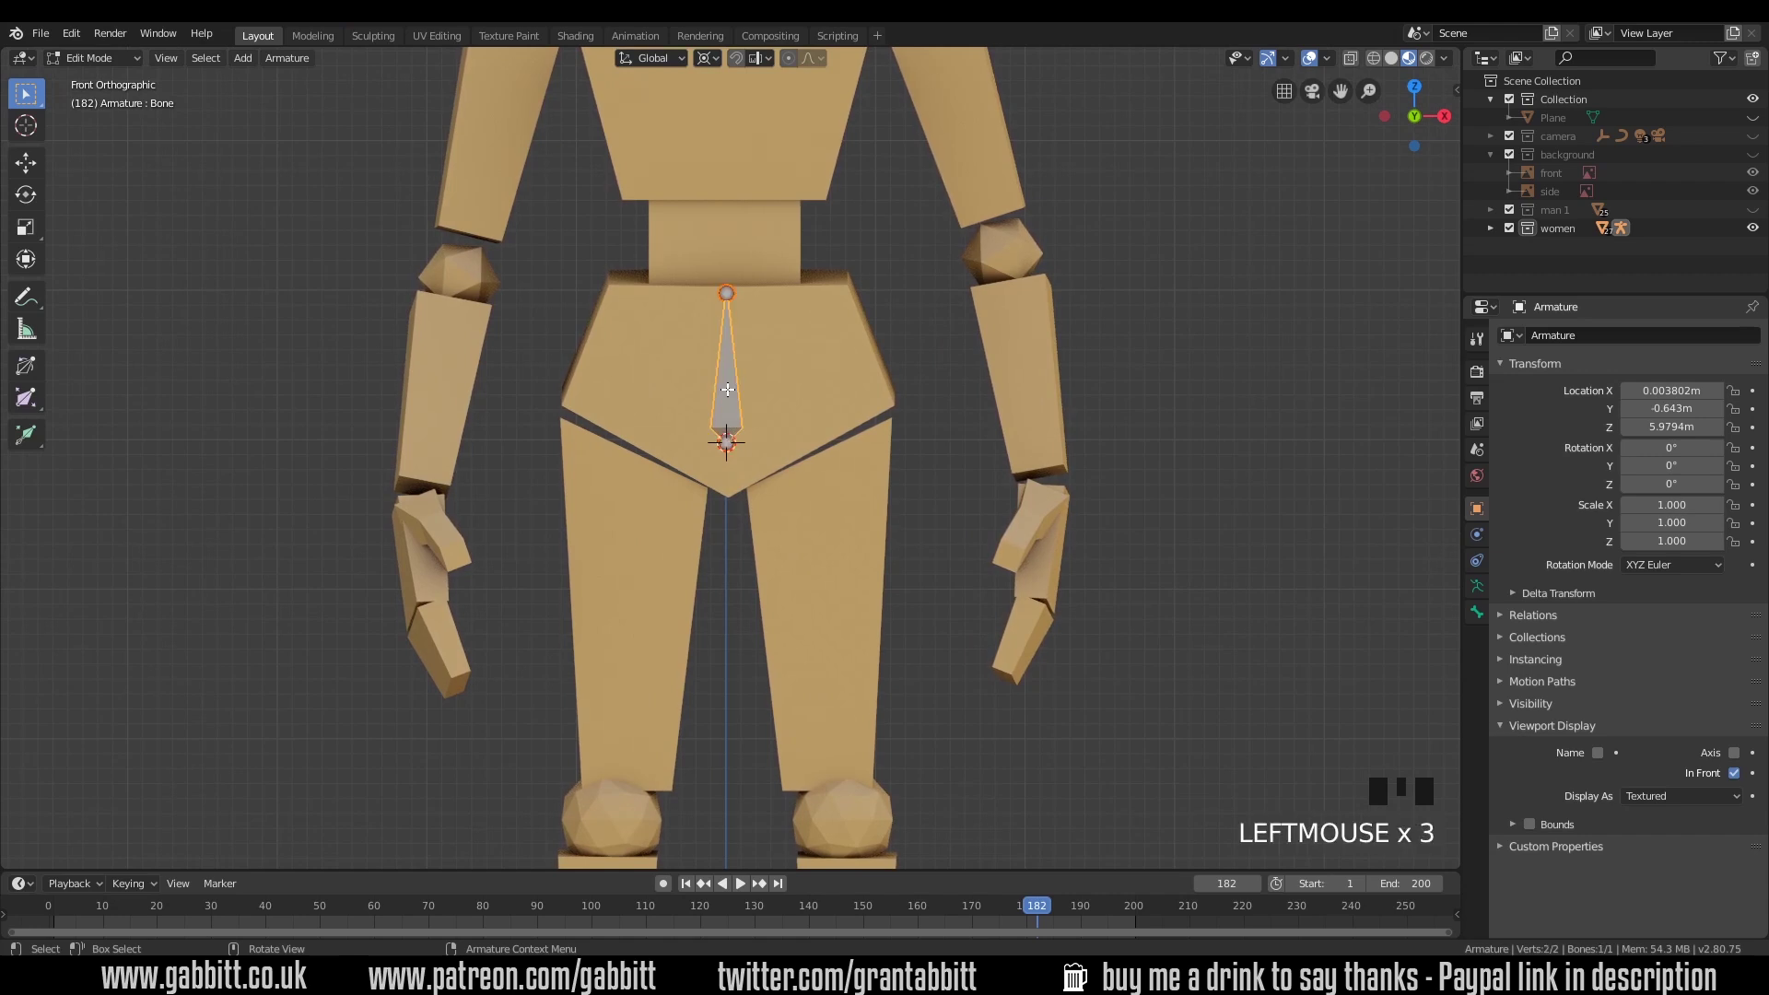
key(g)
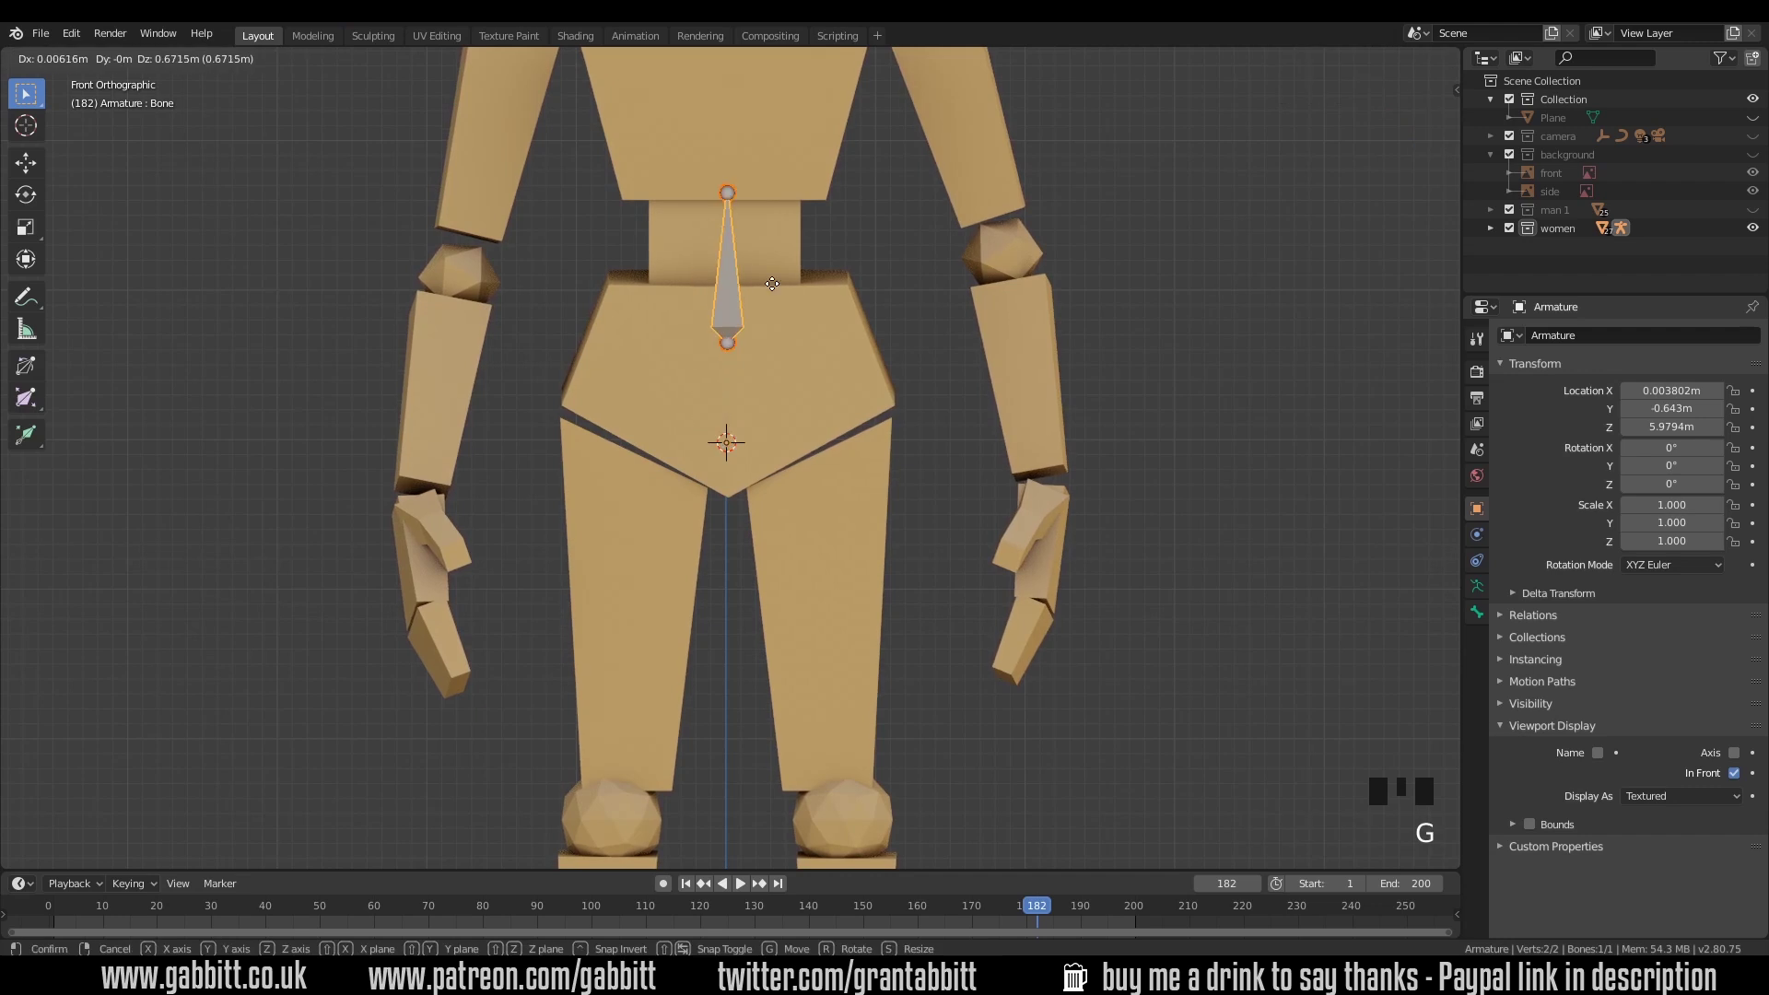
right_click(740, 369)
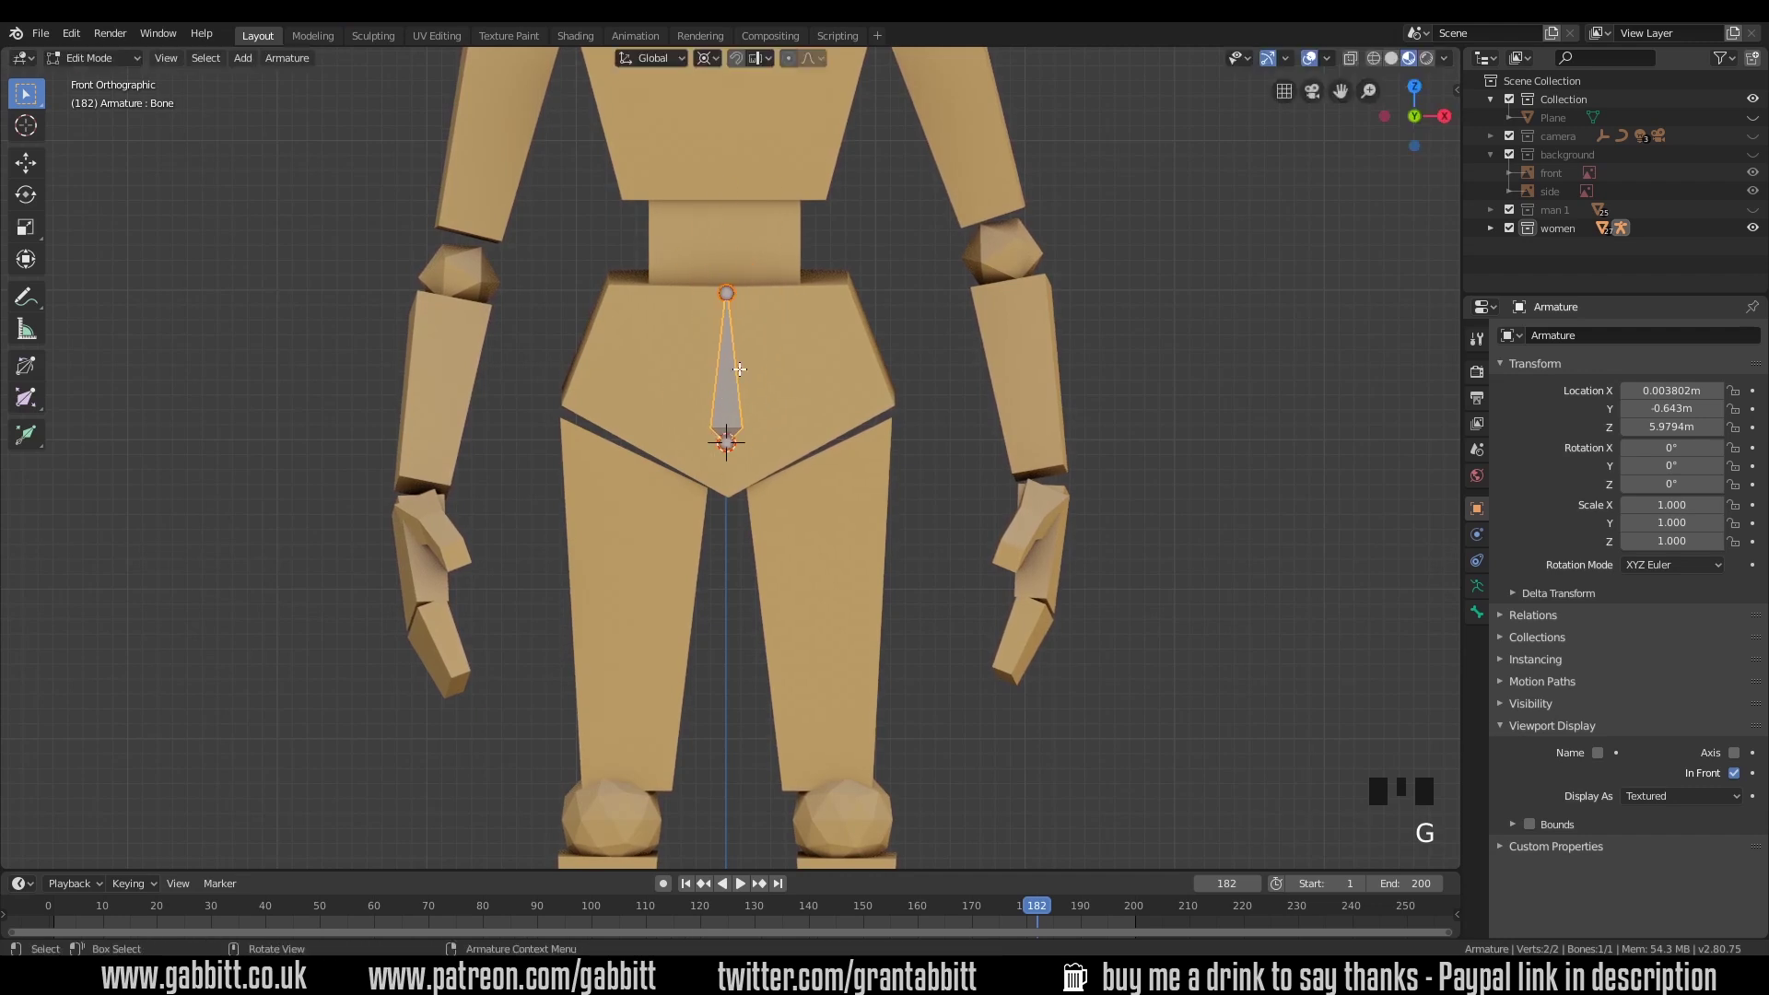
Step: From the pelvis bone's tip, extrude a waist bone about 0.64 m and a chest bone about 2.01 m straight up along Z
click(727, 294)
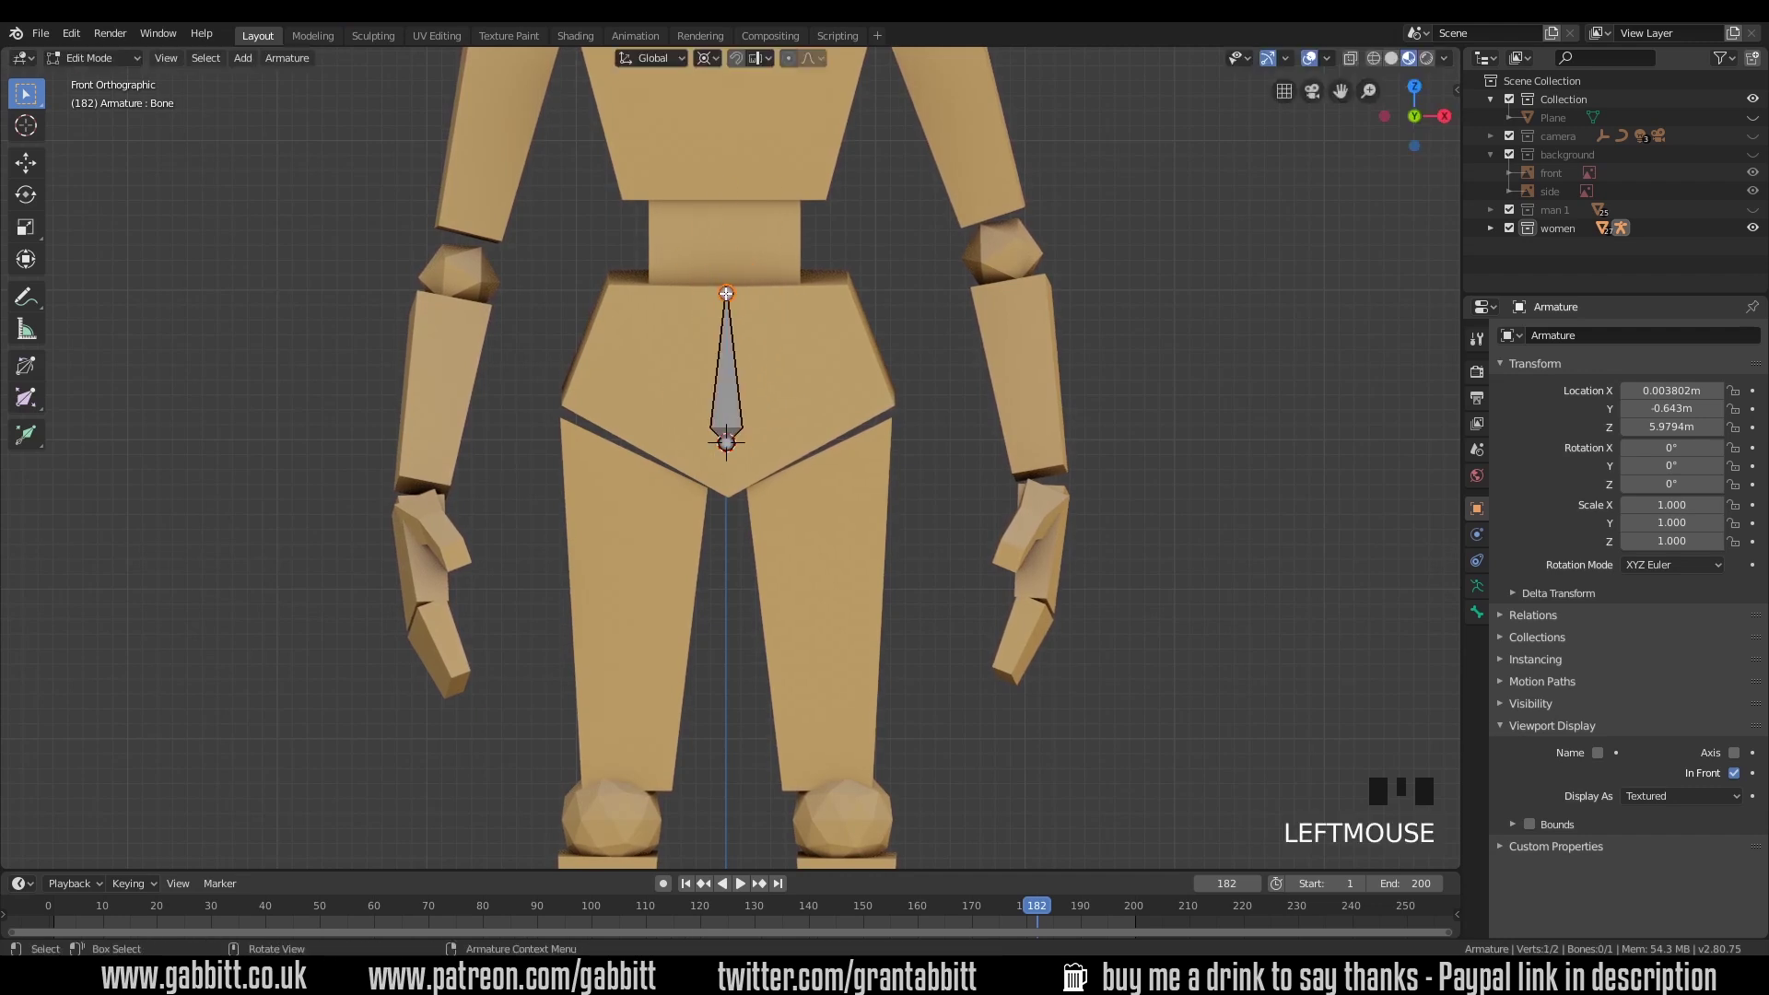
key(e)
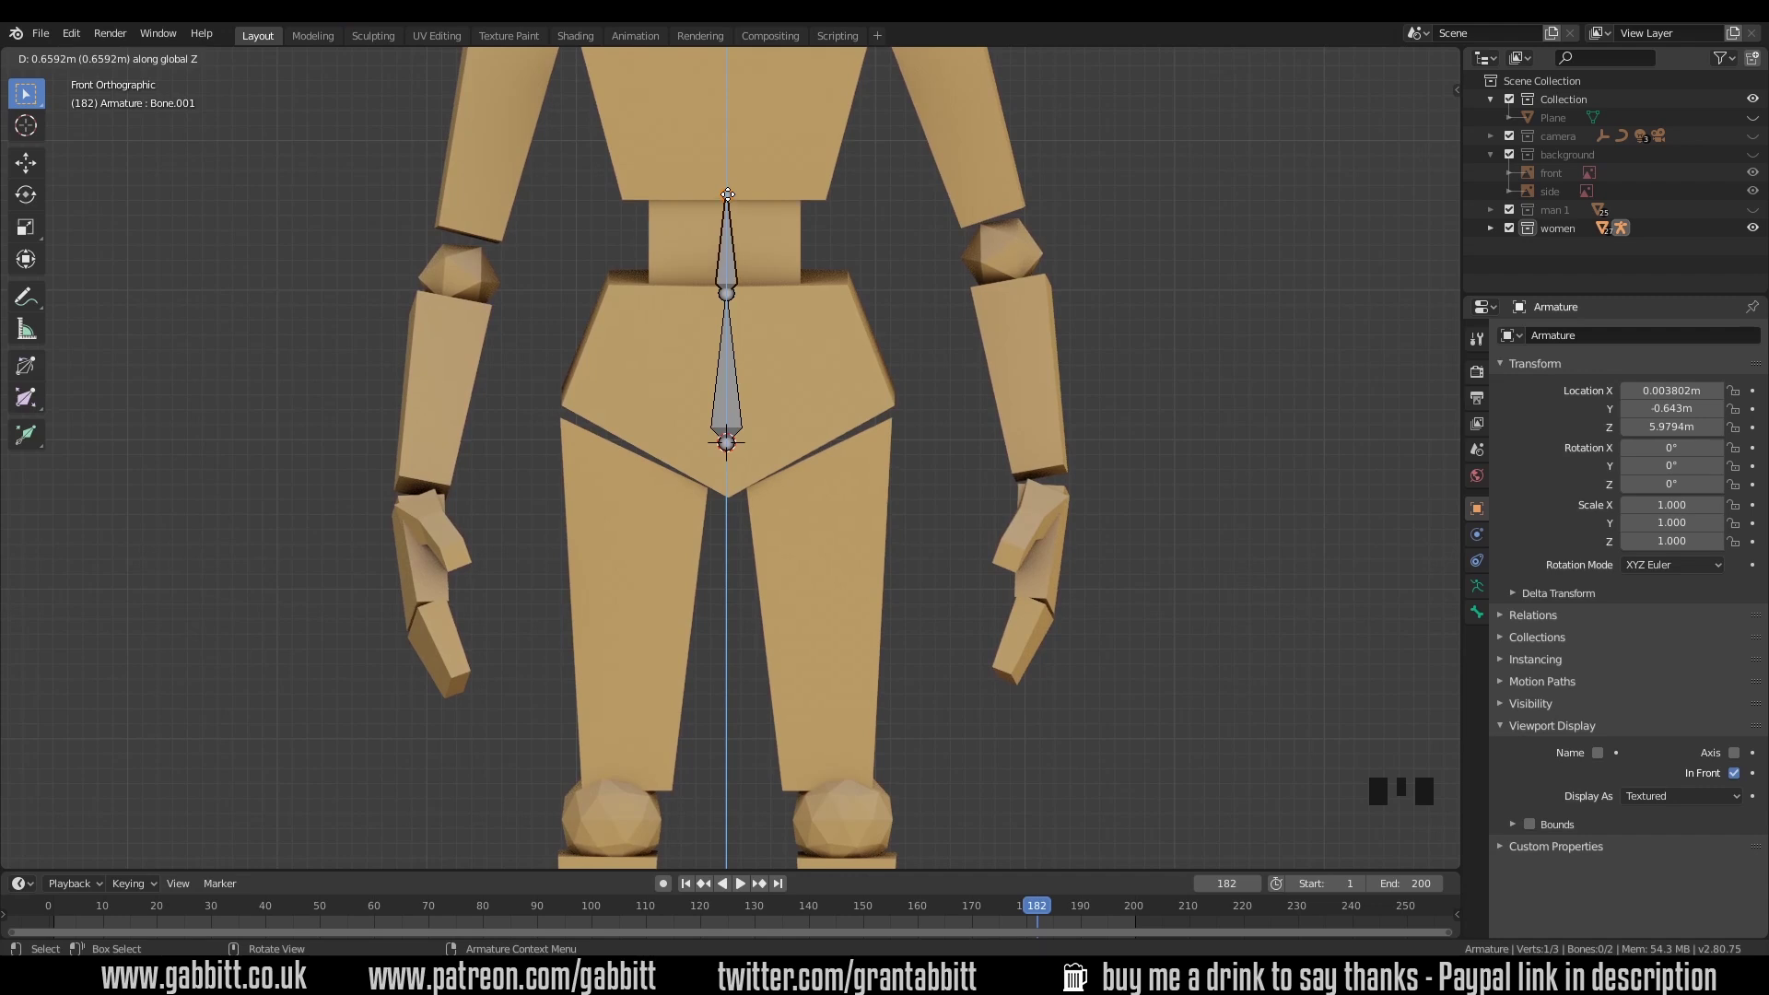
click(727, 197)
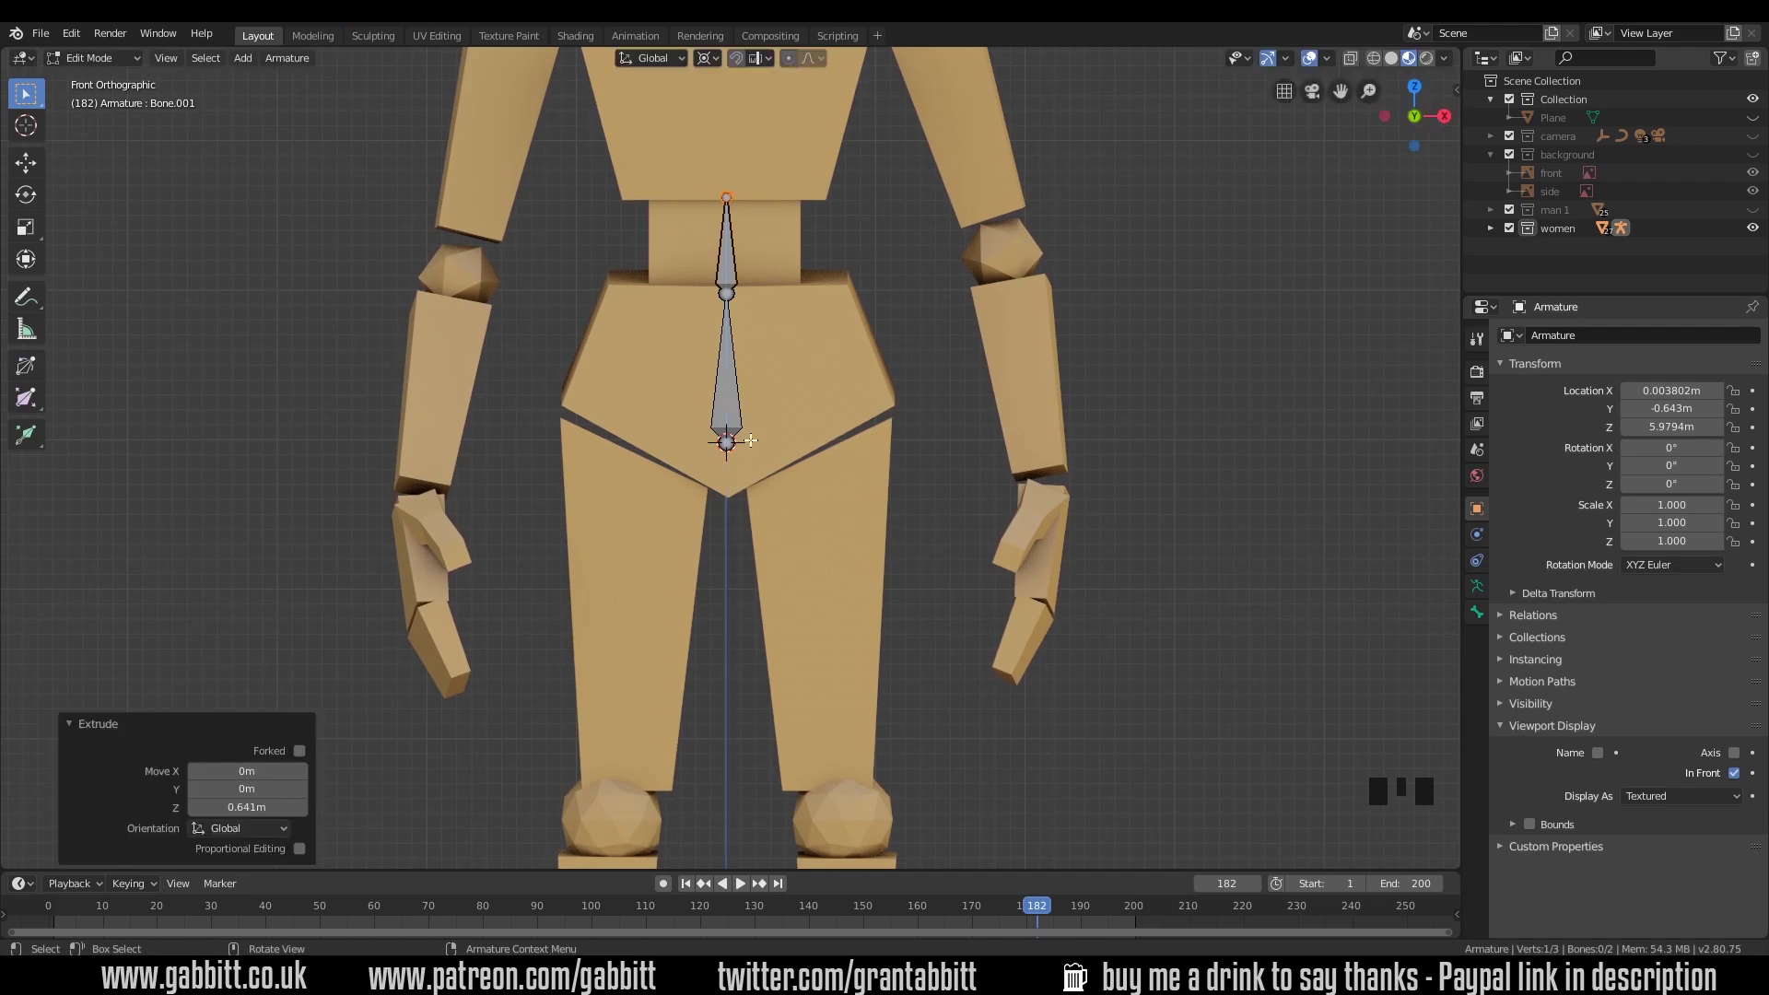
shift+middle_drag(810, 257, 732, 556)
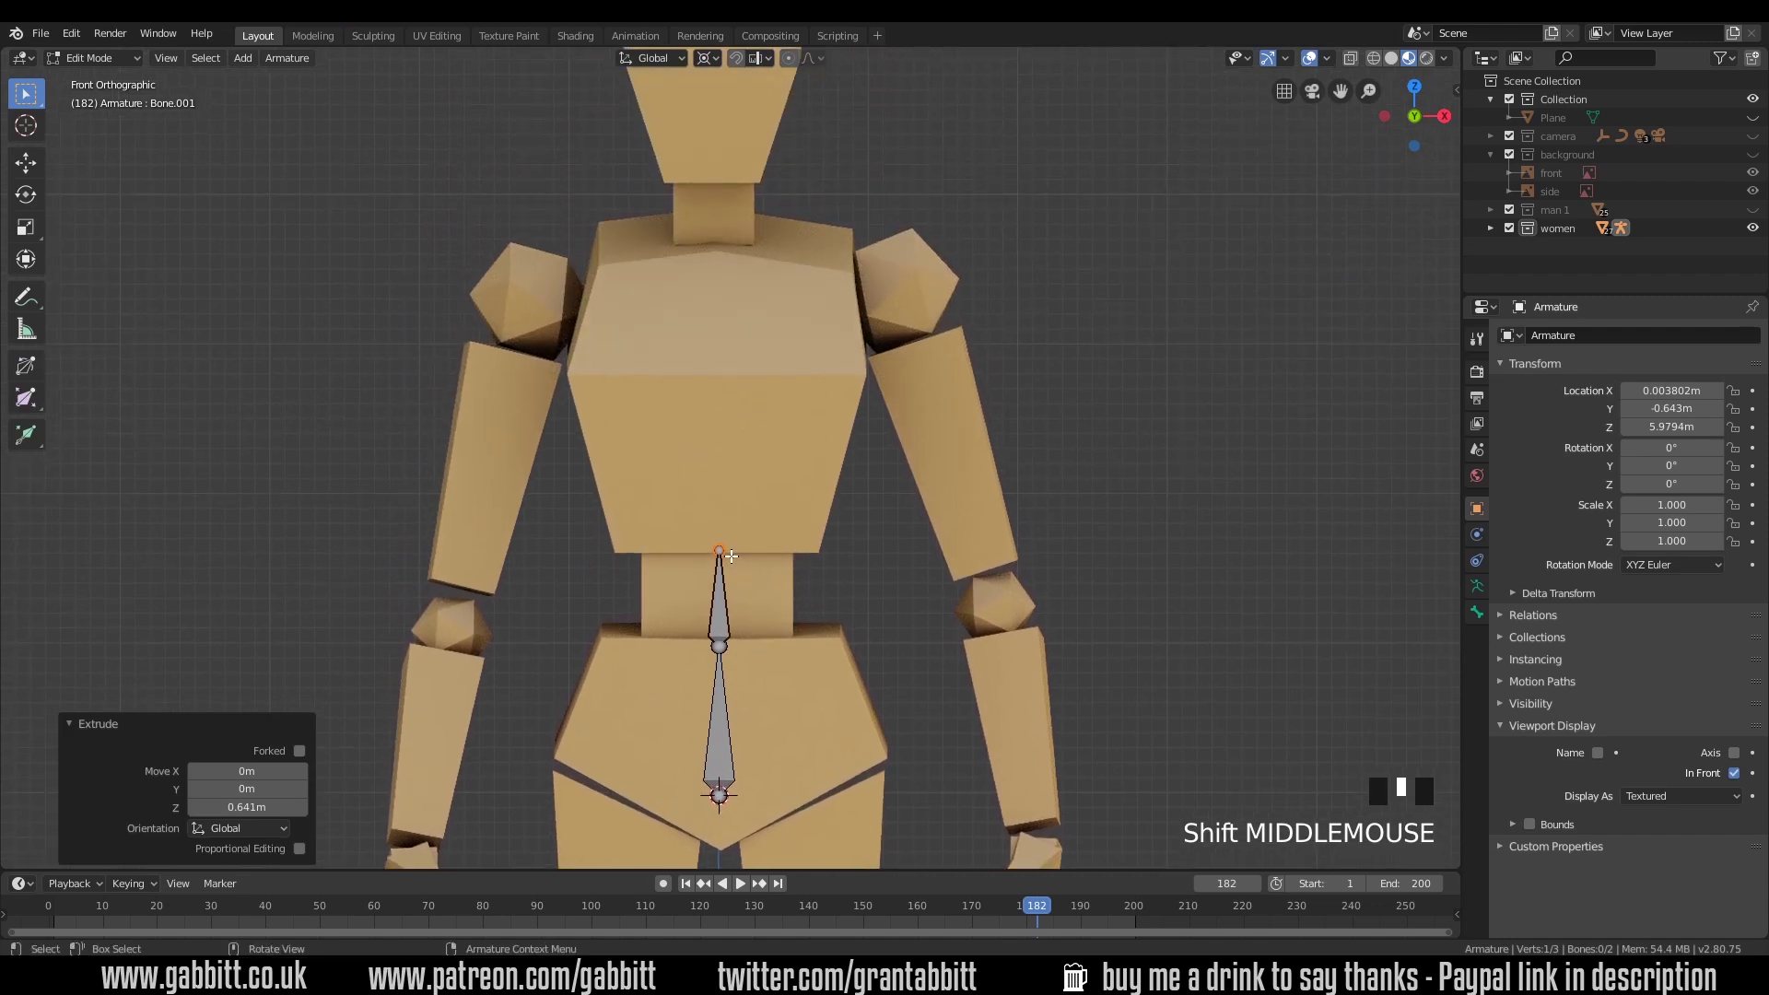
key(e)
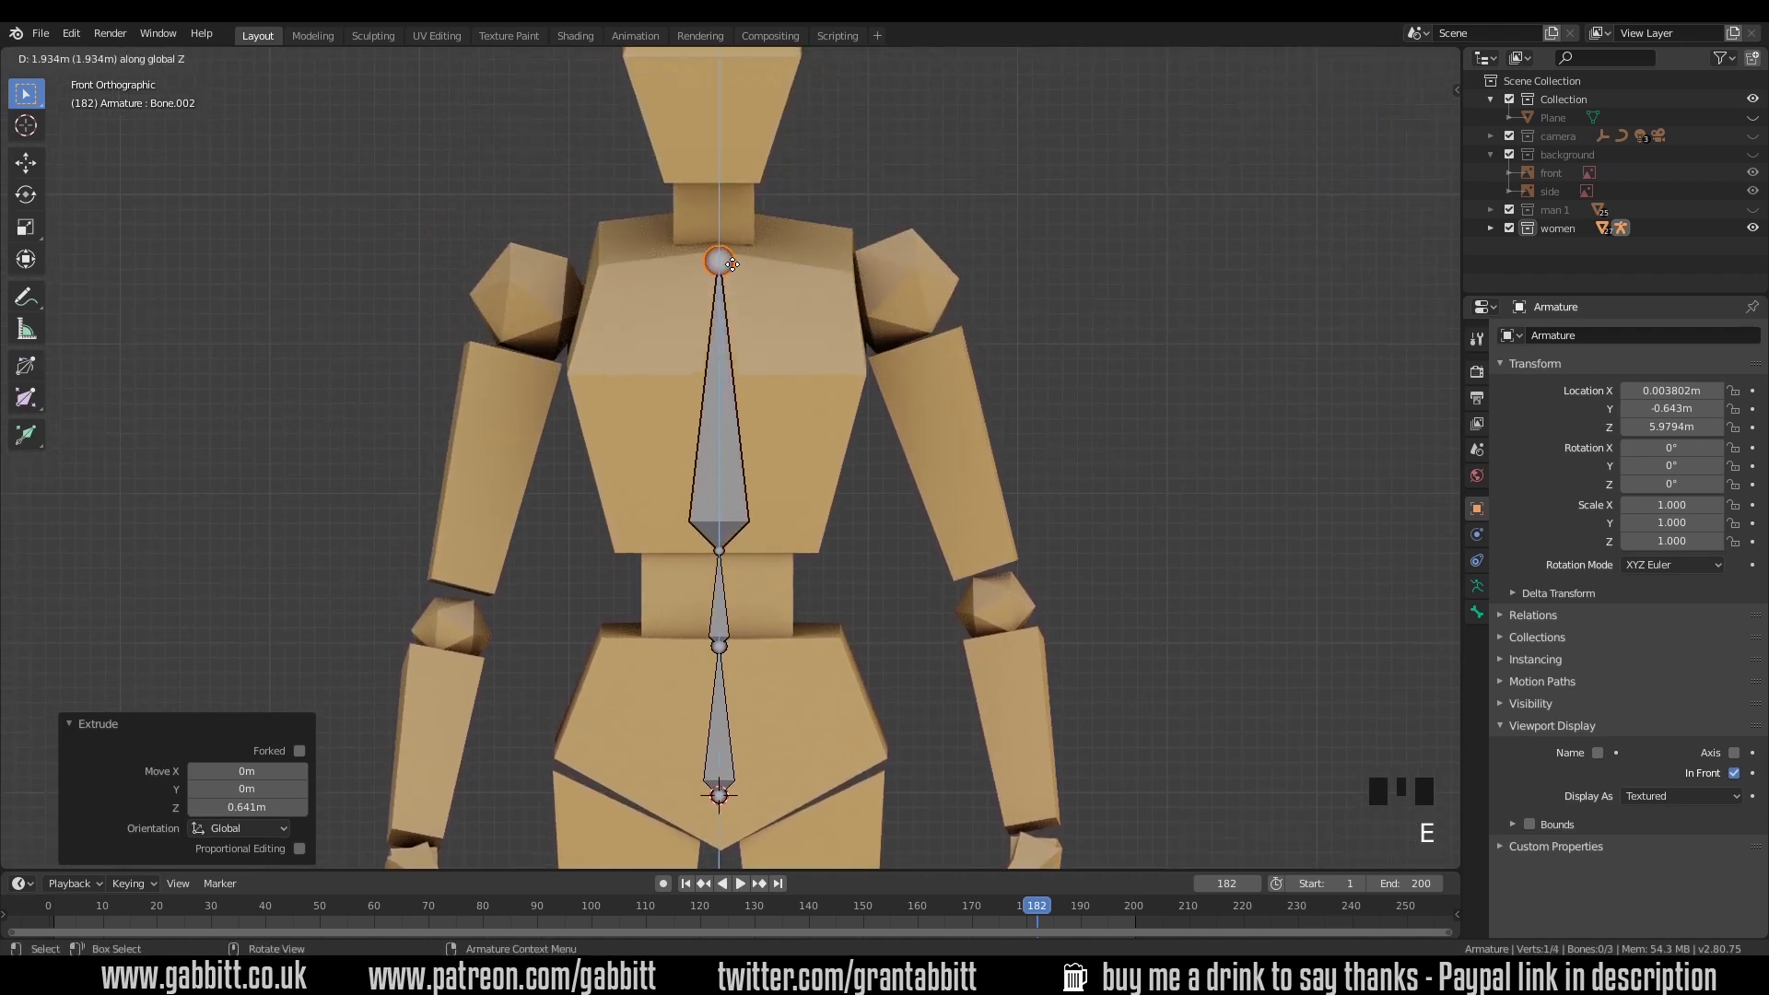
click(731, 254)
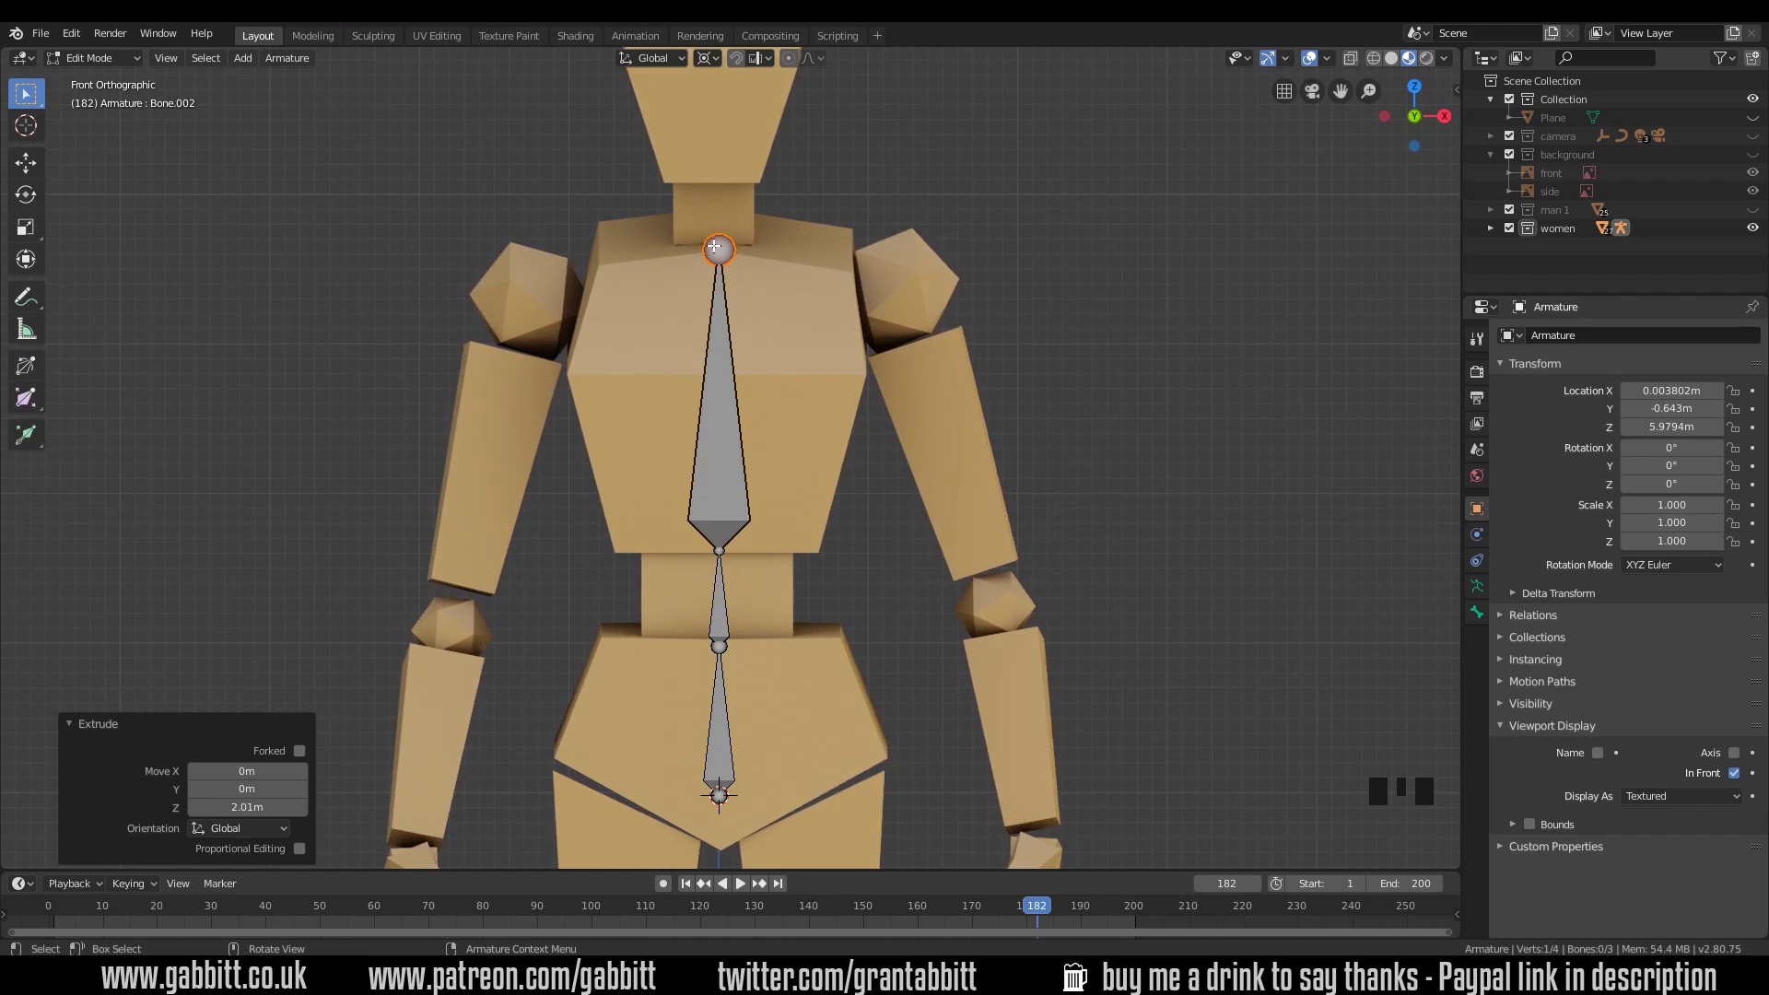
Step: Continue the spine along Z by extruding a neck bone about 0.48 m and a head bone about 1.59 m long
key(e)
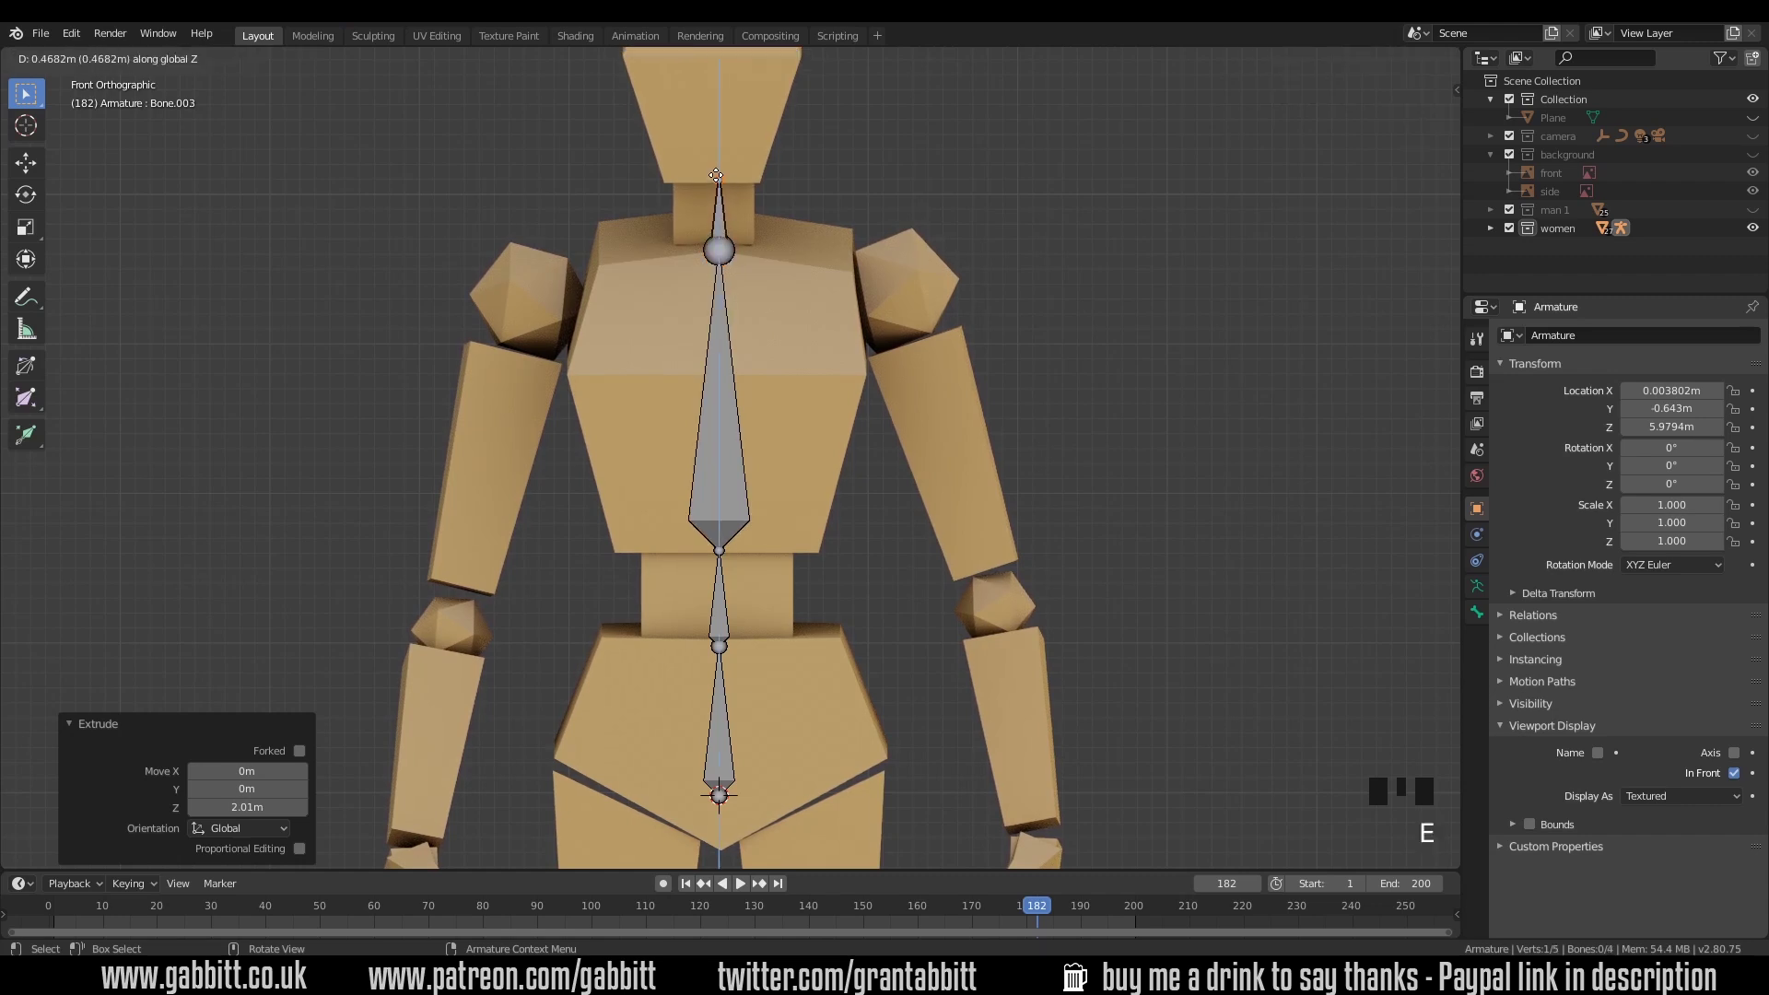
click(715, 173)
shift+middle_drag(835, 206, 835, 411)
key(e)
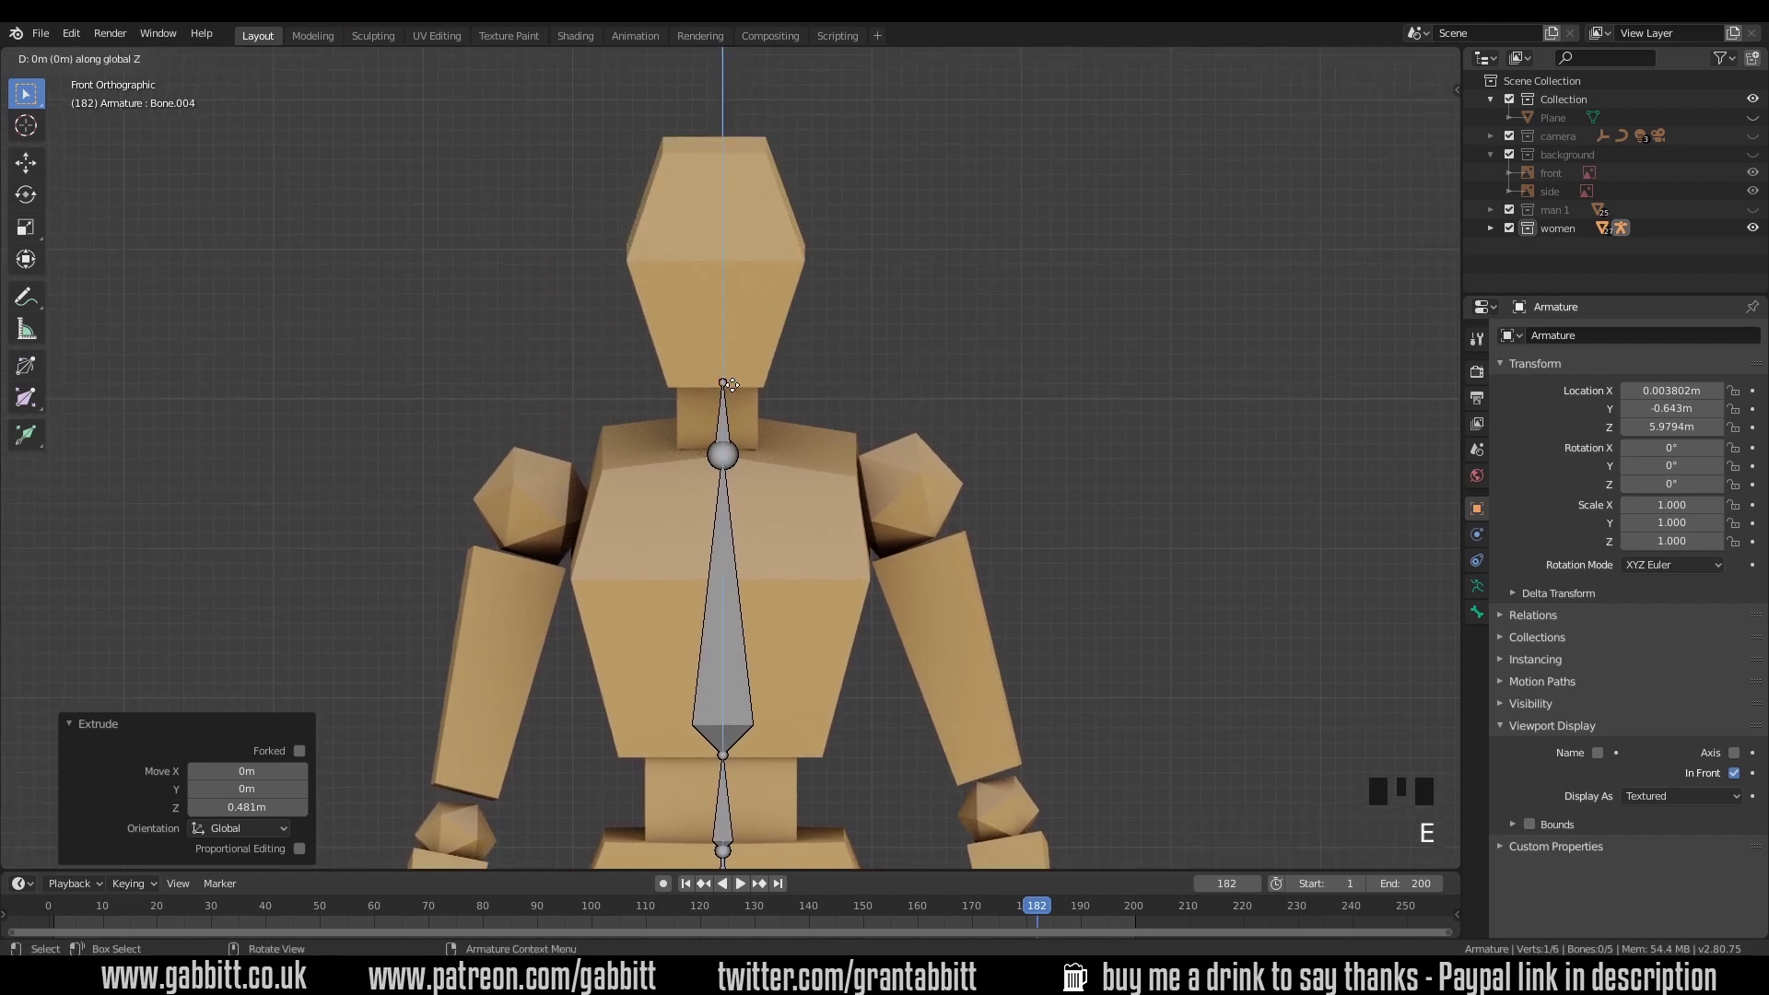
click(723, 146)
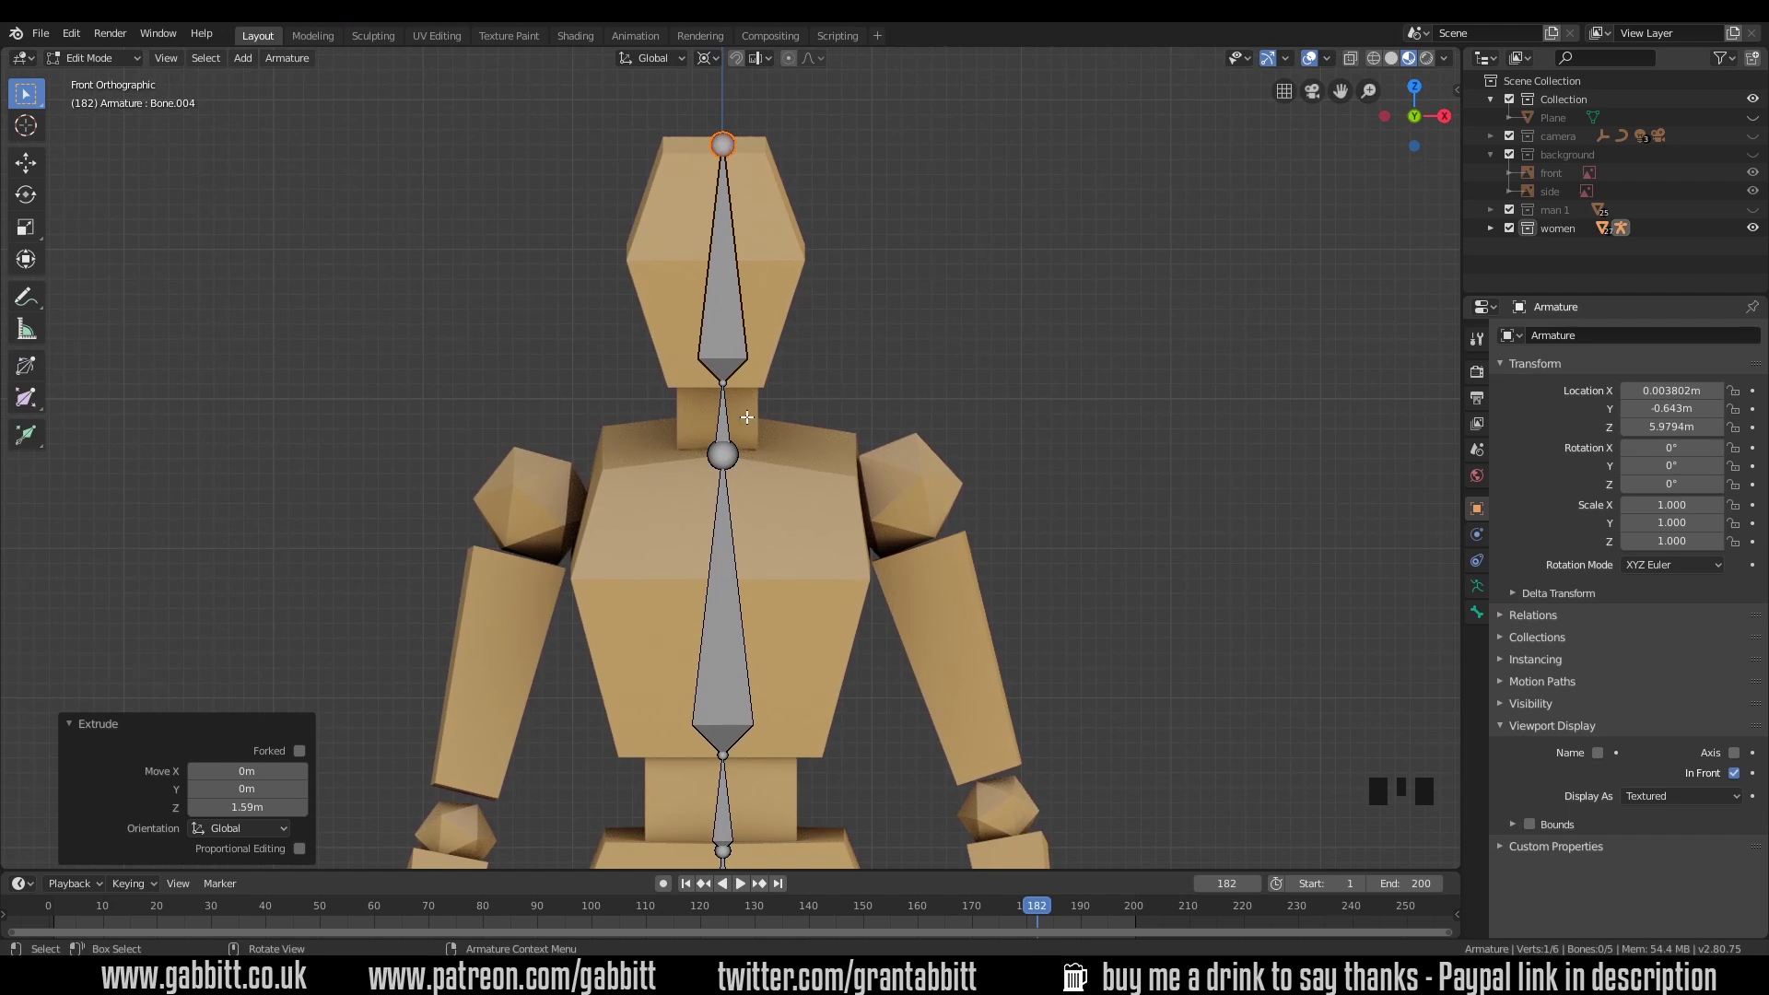
Step: Add a separate bone at the figure's left shoulder ball and move its tip down to the elbow, forming the upper-arm bone
shift+middle_drag(758, 484, 790, 658)
scroll(790, 658, down, 2)
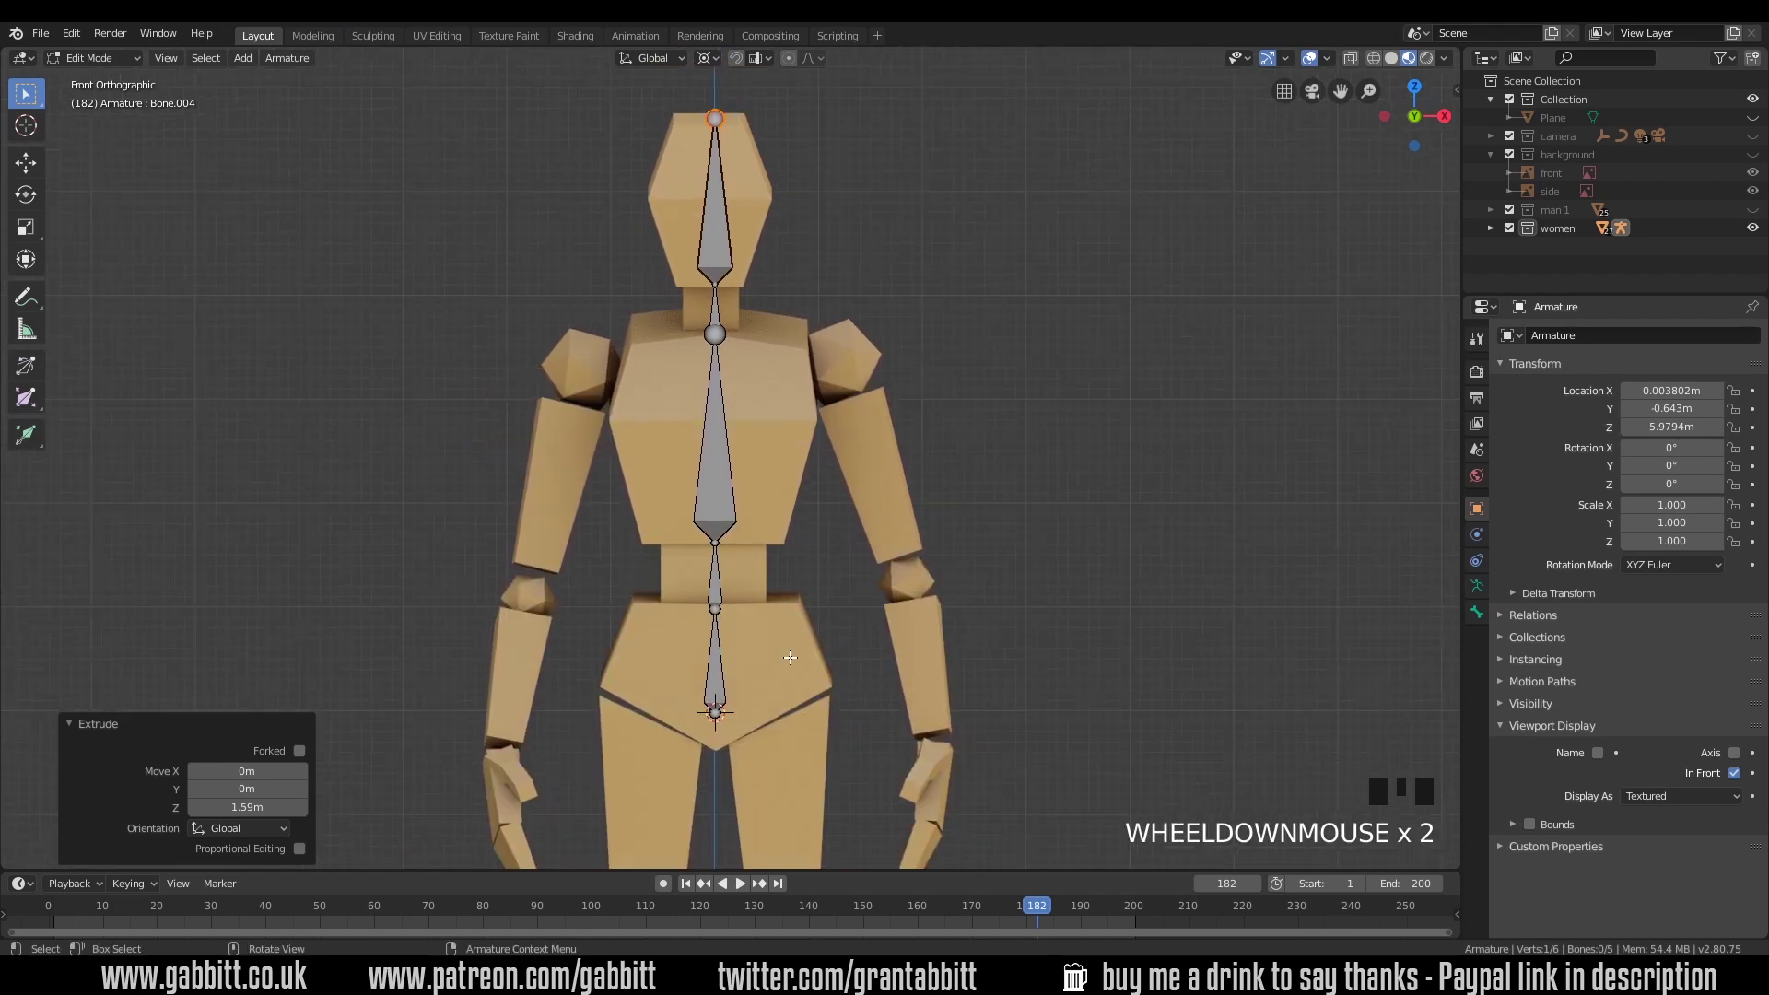
shift+right_click(841, 363)
key(shift+a)
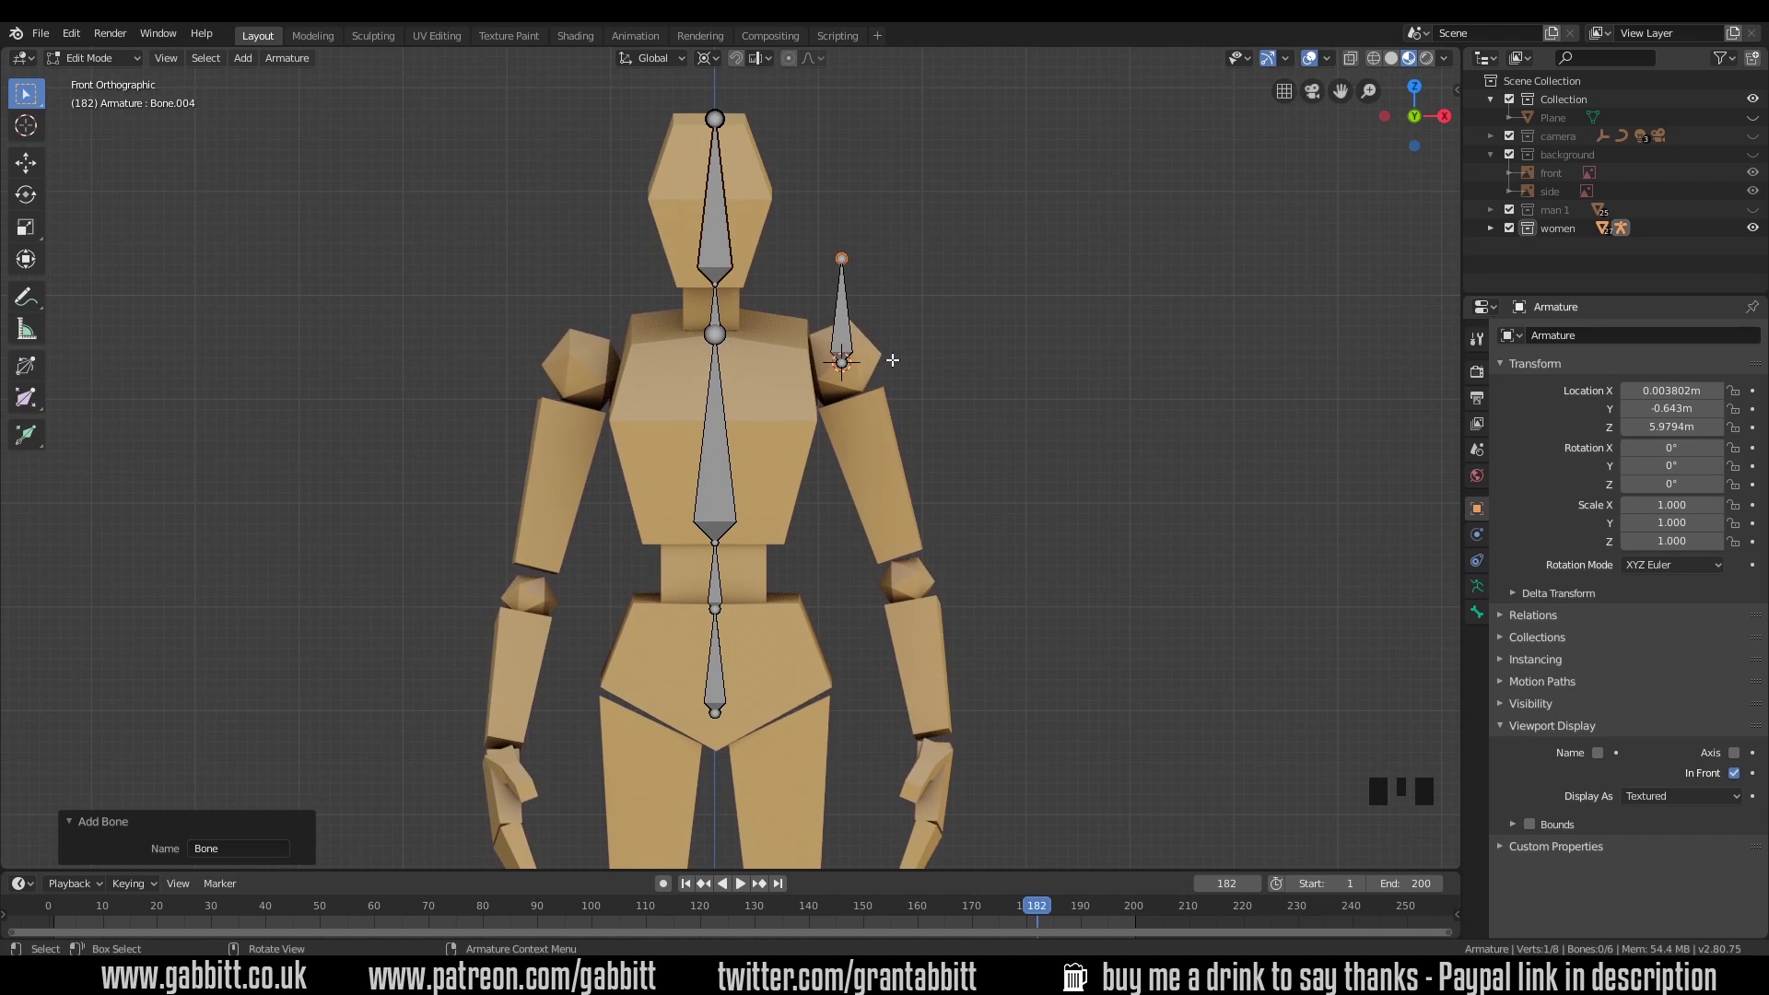
click(842, 258)
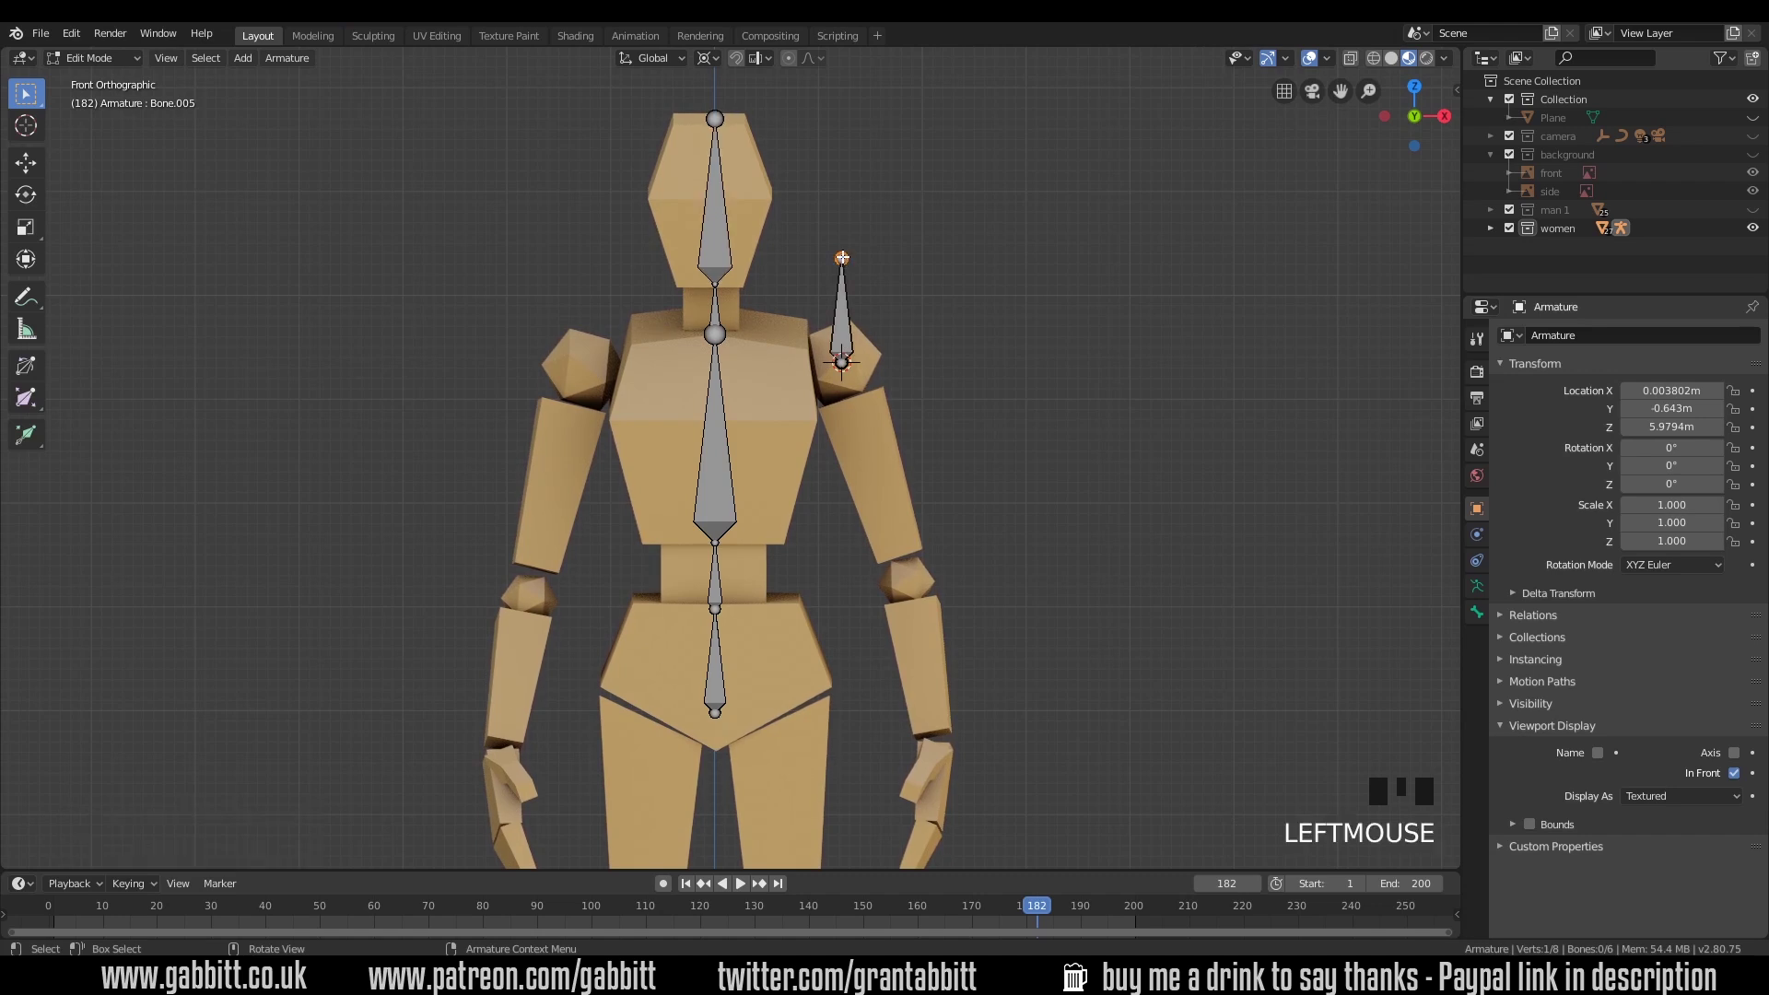
key(g)
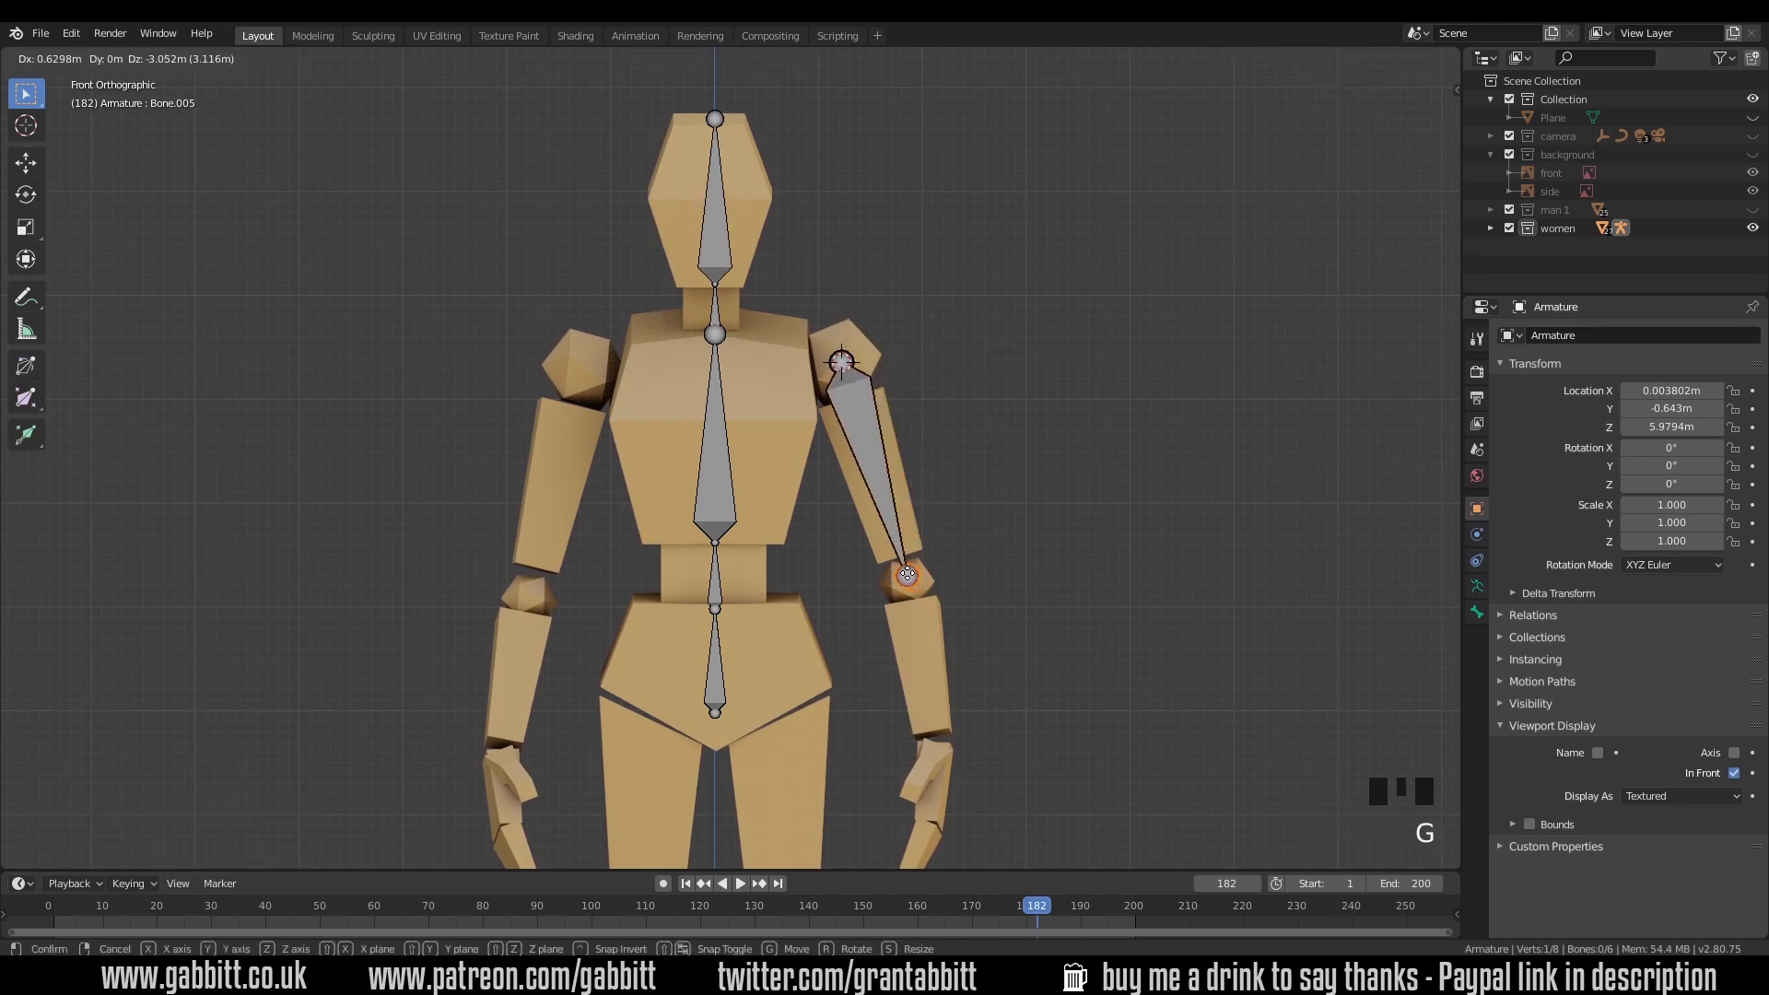
click(903, 563)
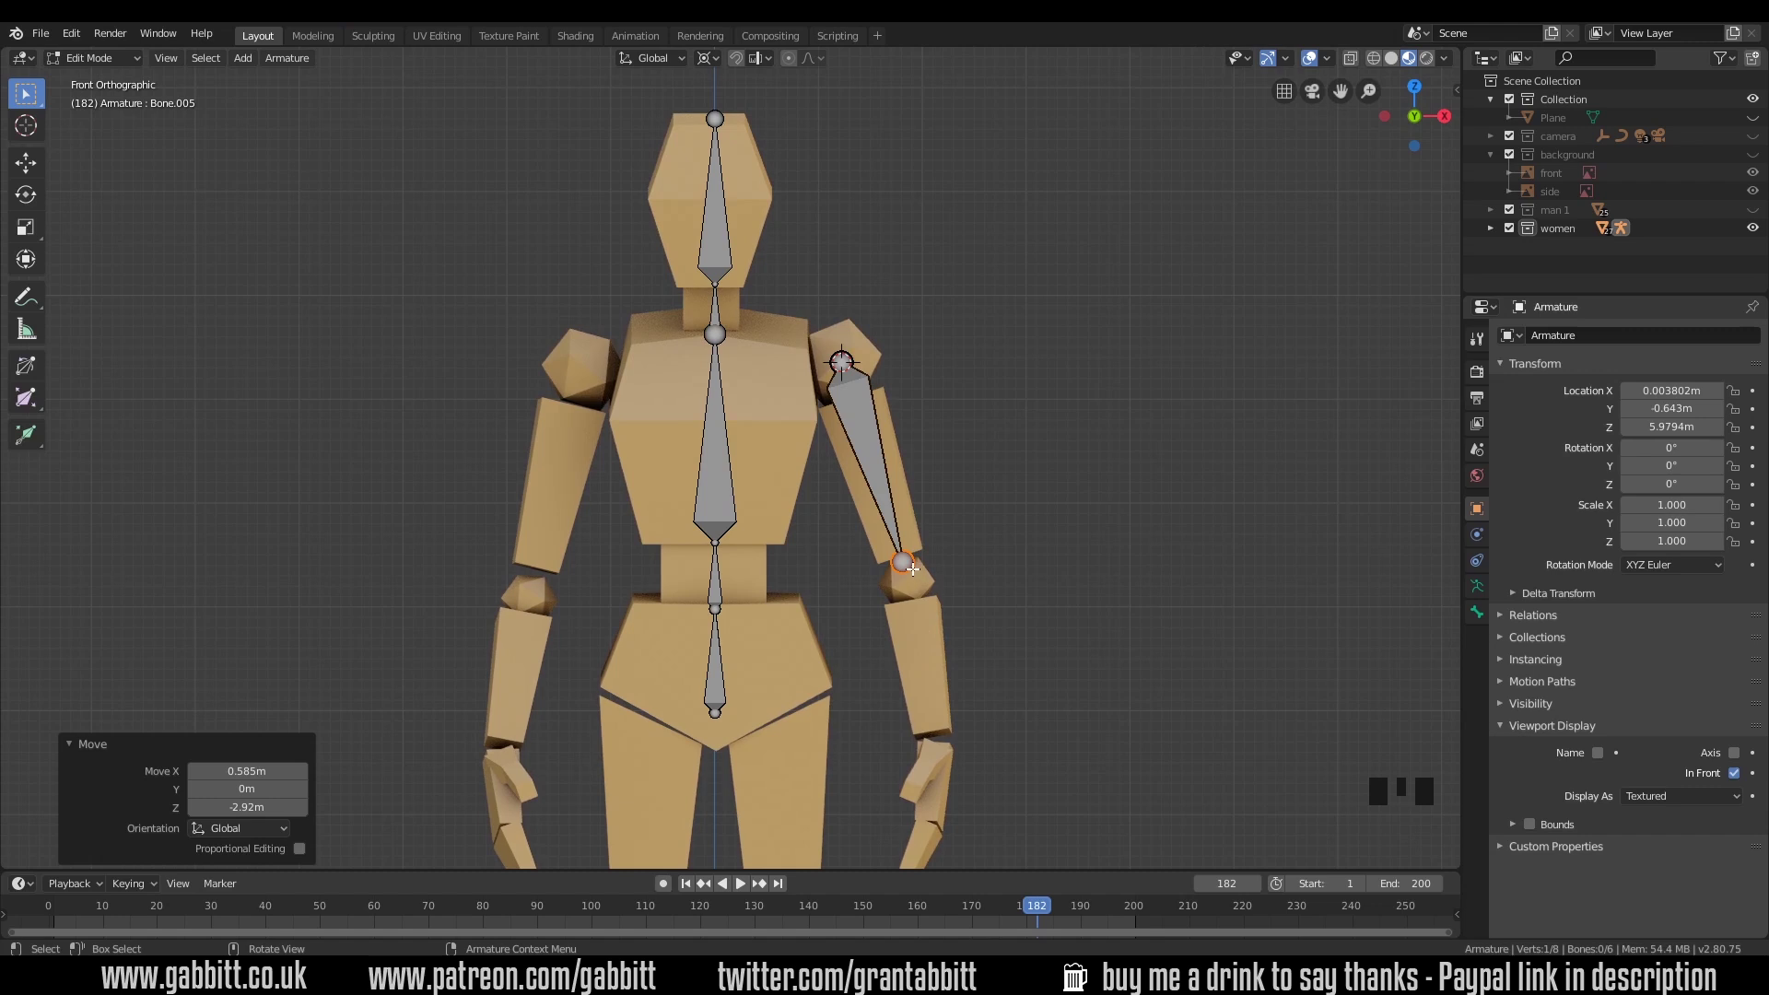
Step: Extrude a forearm bone from the left elbow to the wrist, and a hand bone from the wrist to the fingertips
key(e)
click(940, 739)
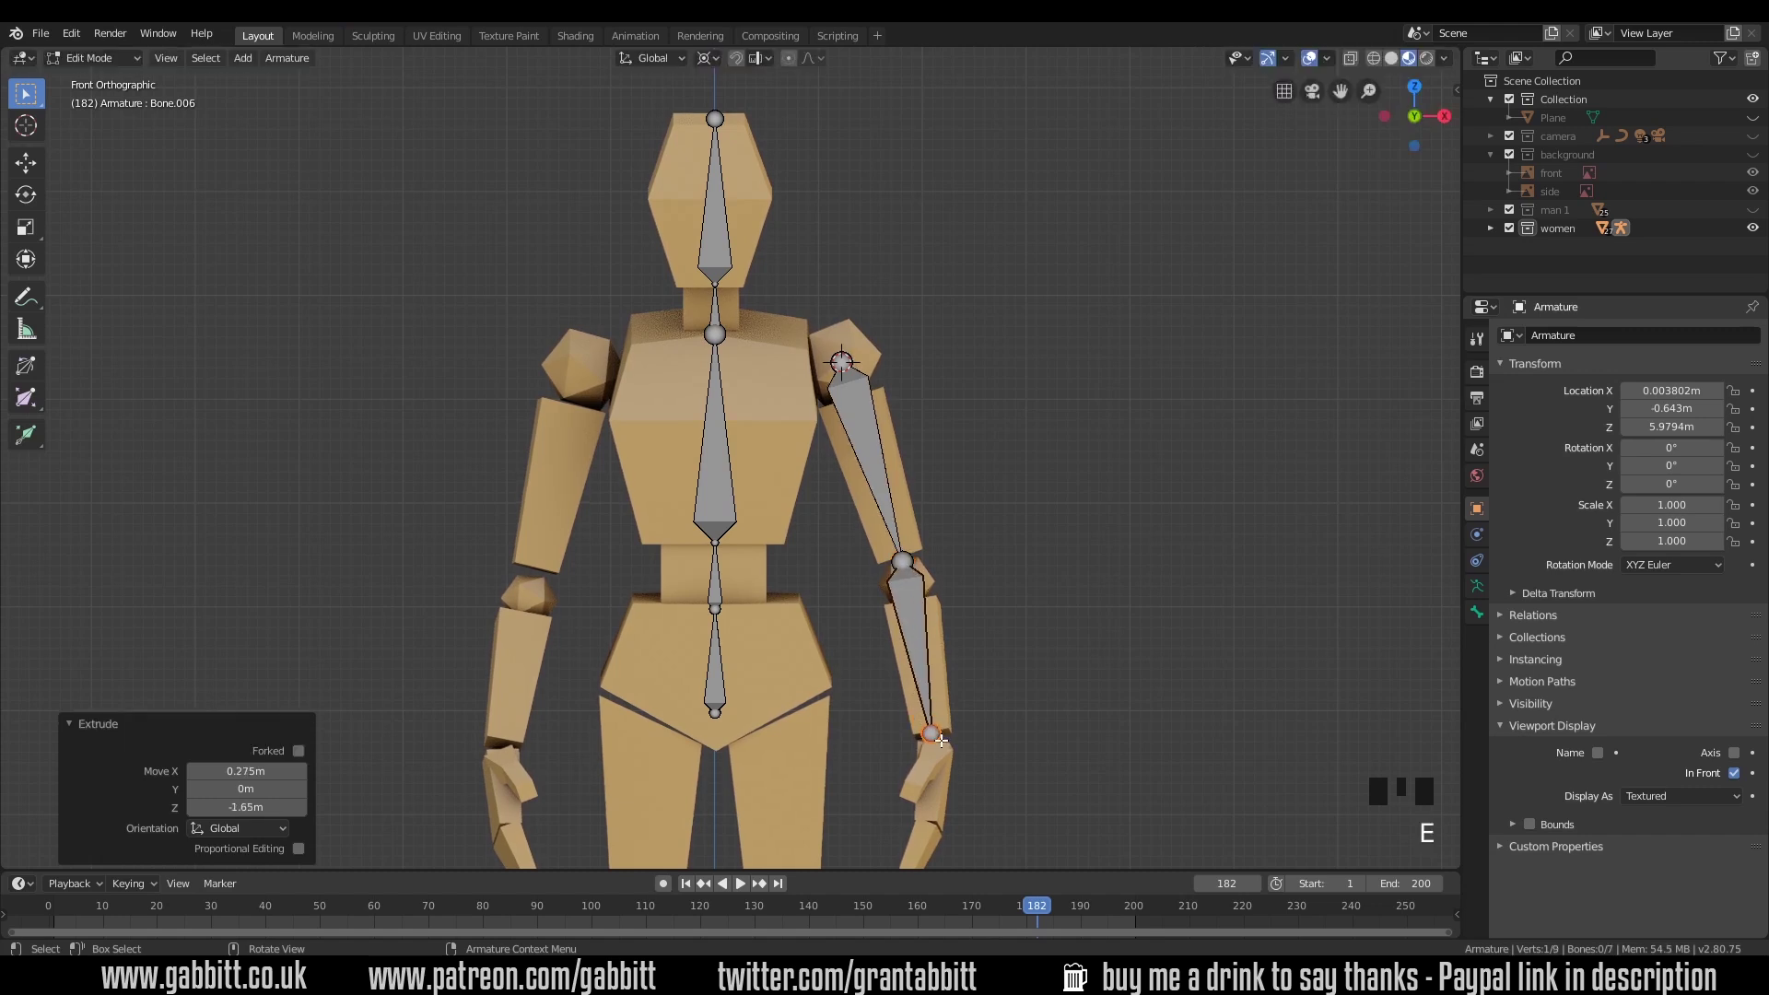
shift+middle_drag(939, 740, 945, 548)
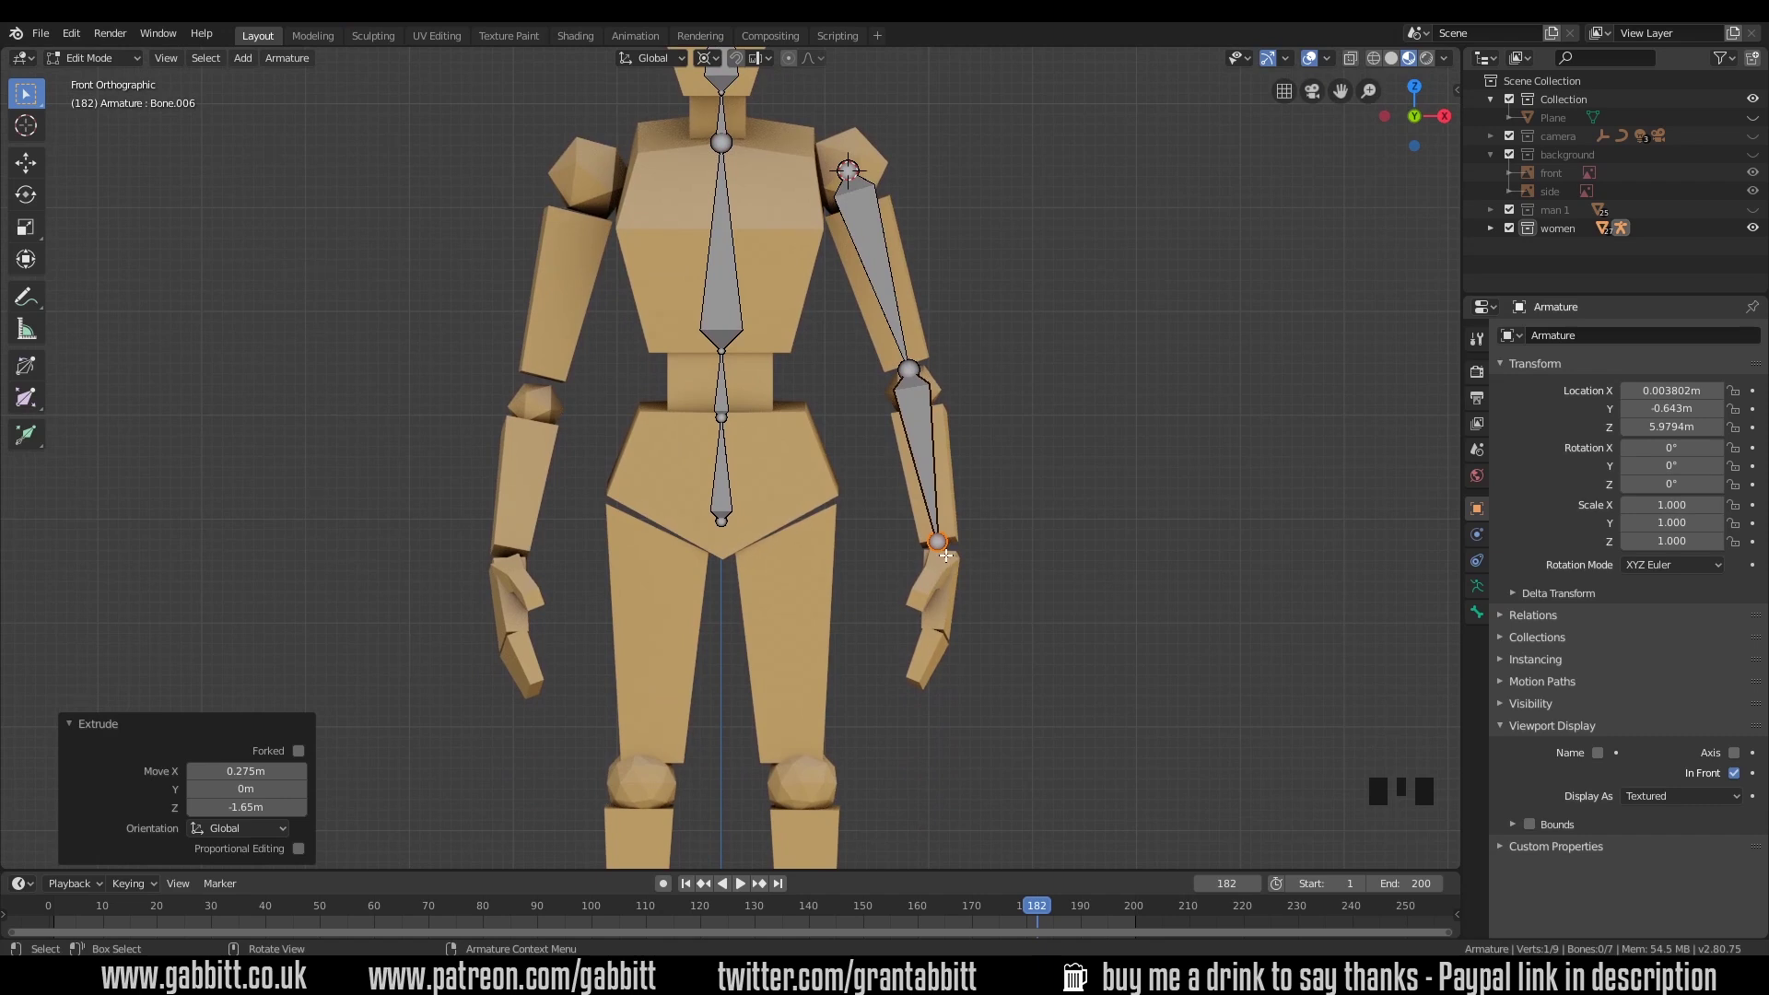
key(e)
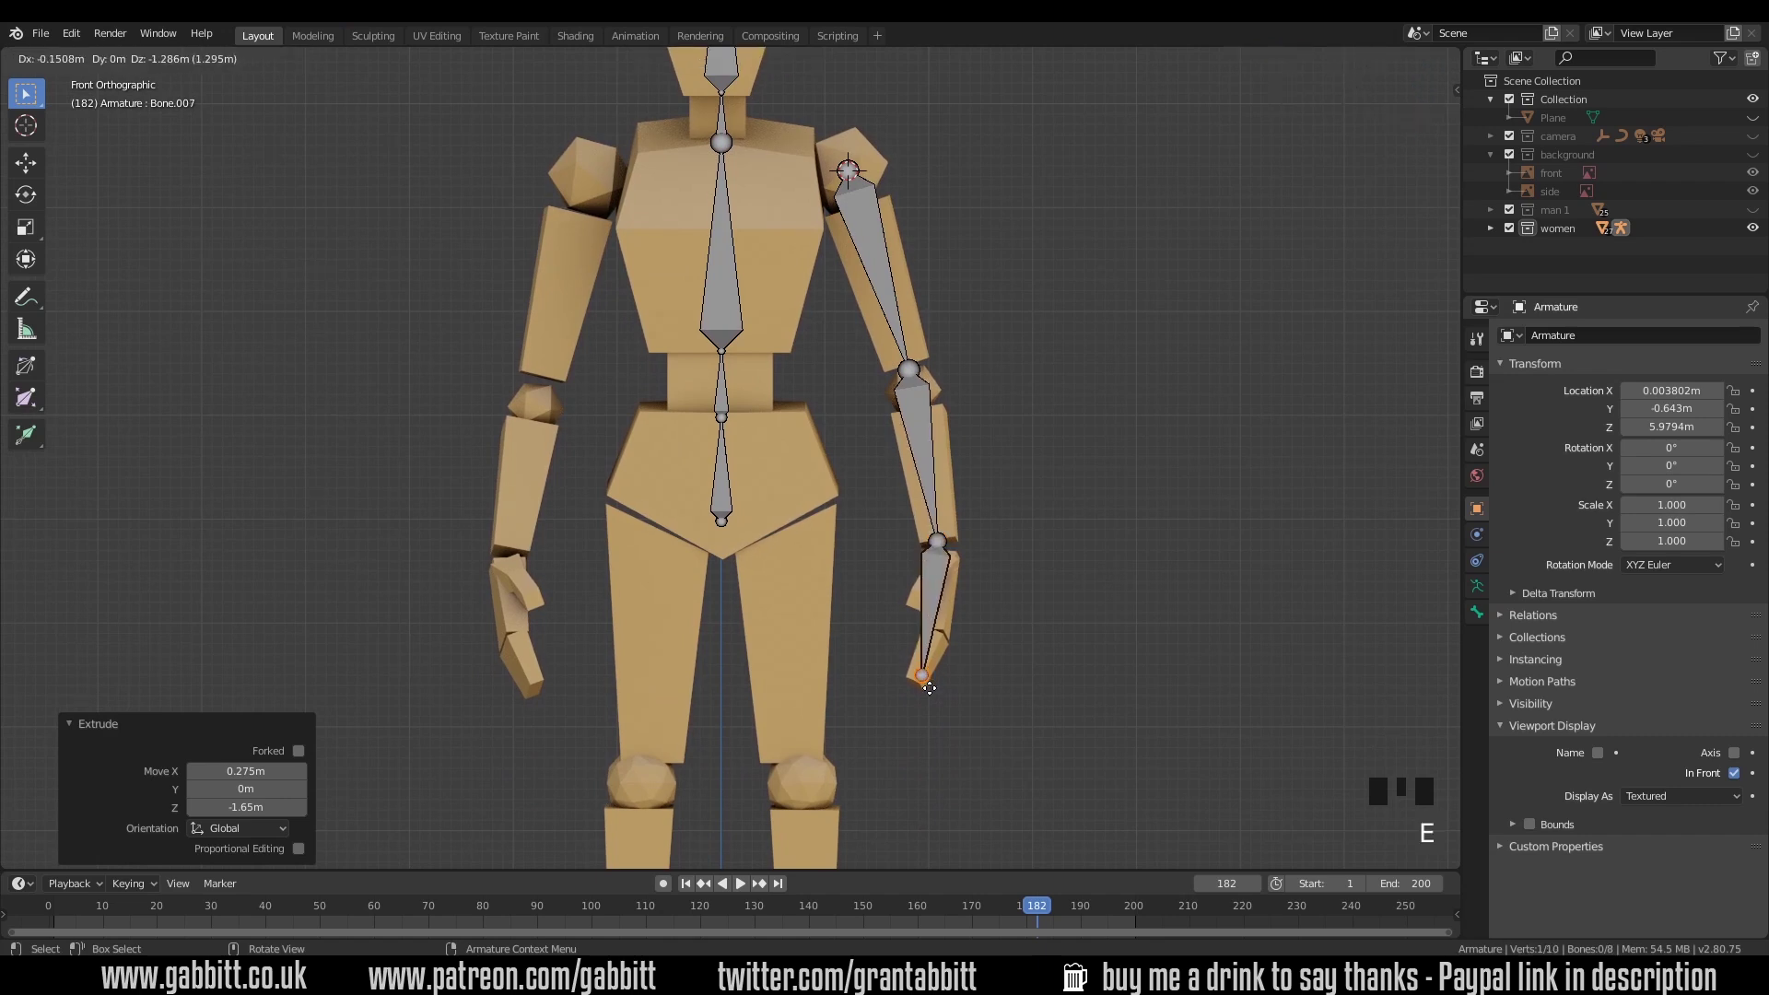
click(930, 689)
Step: Switch the armature from Edit Mode to Pose Mode
shift+middle_drag(999, 643, 988, 707)
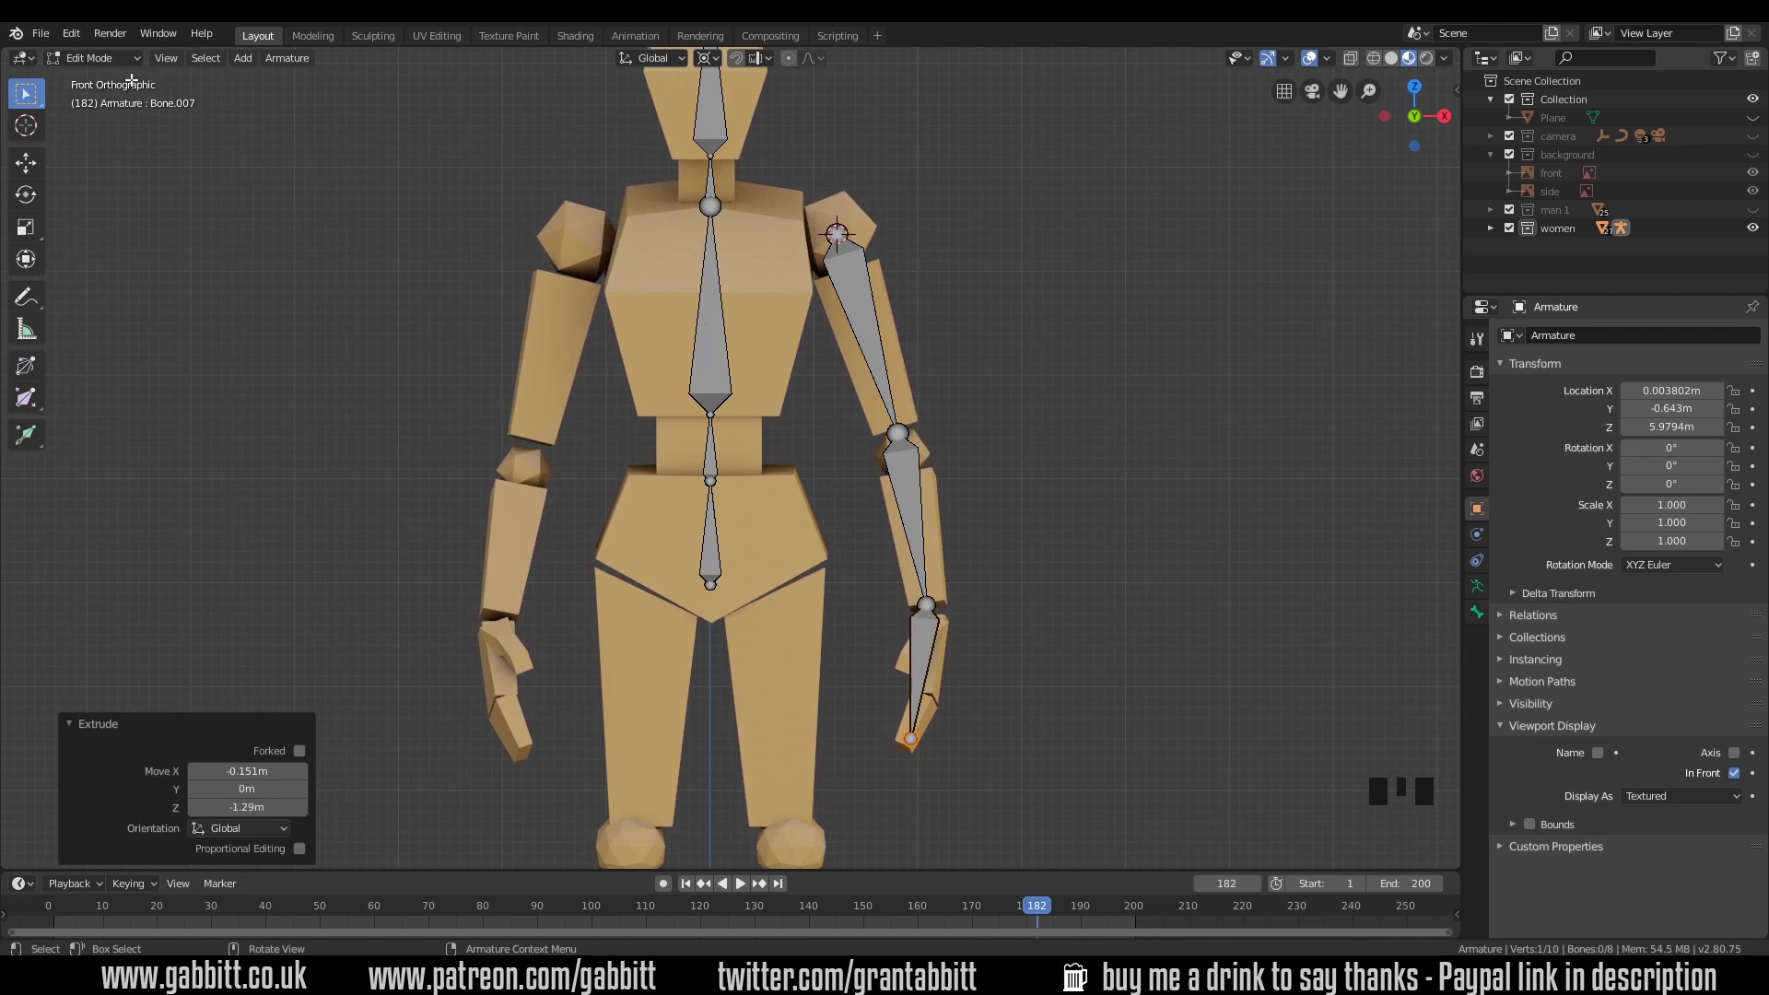
click(101, 63)
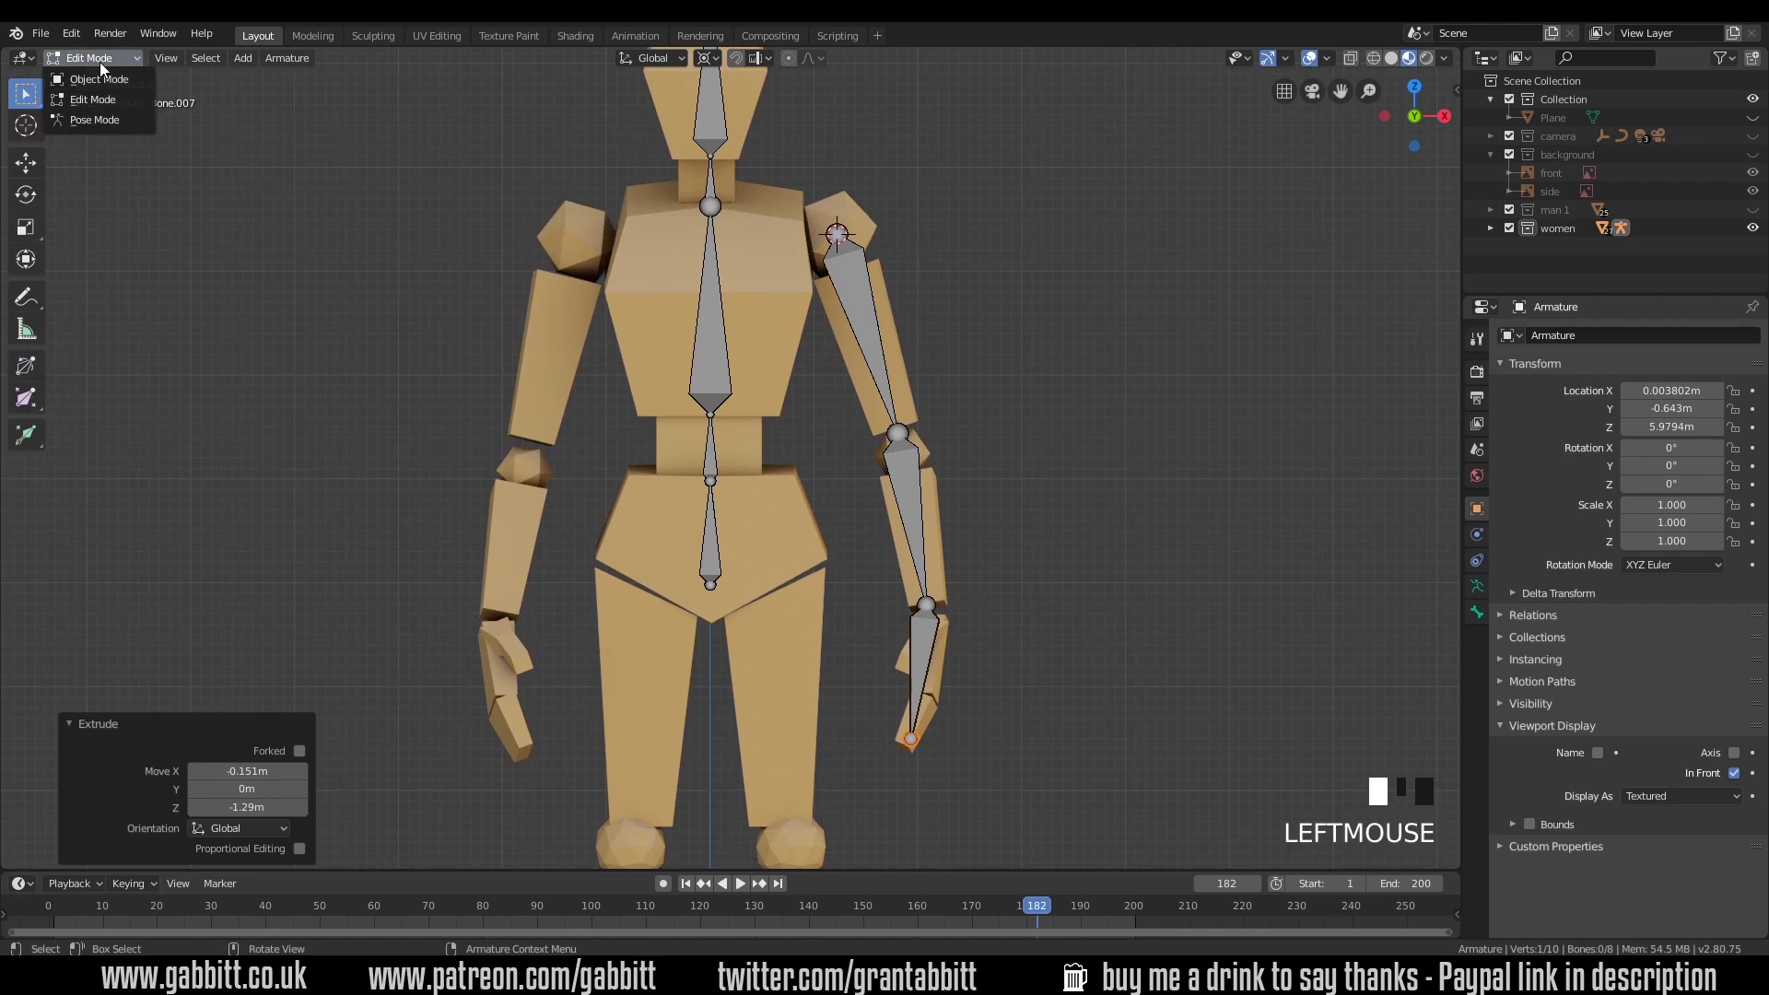
click(117, 120)
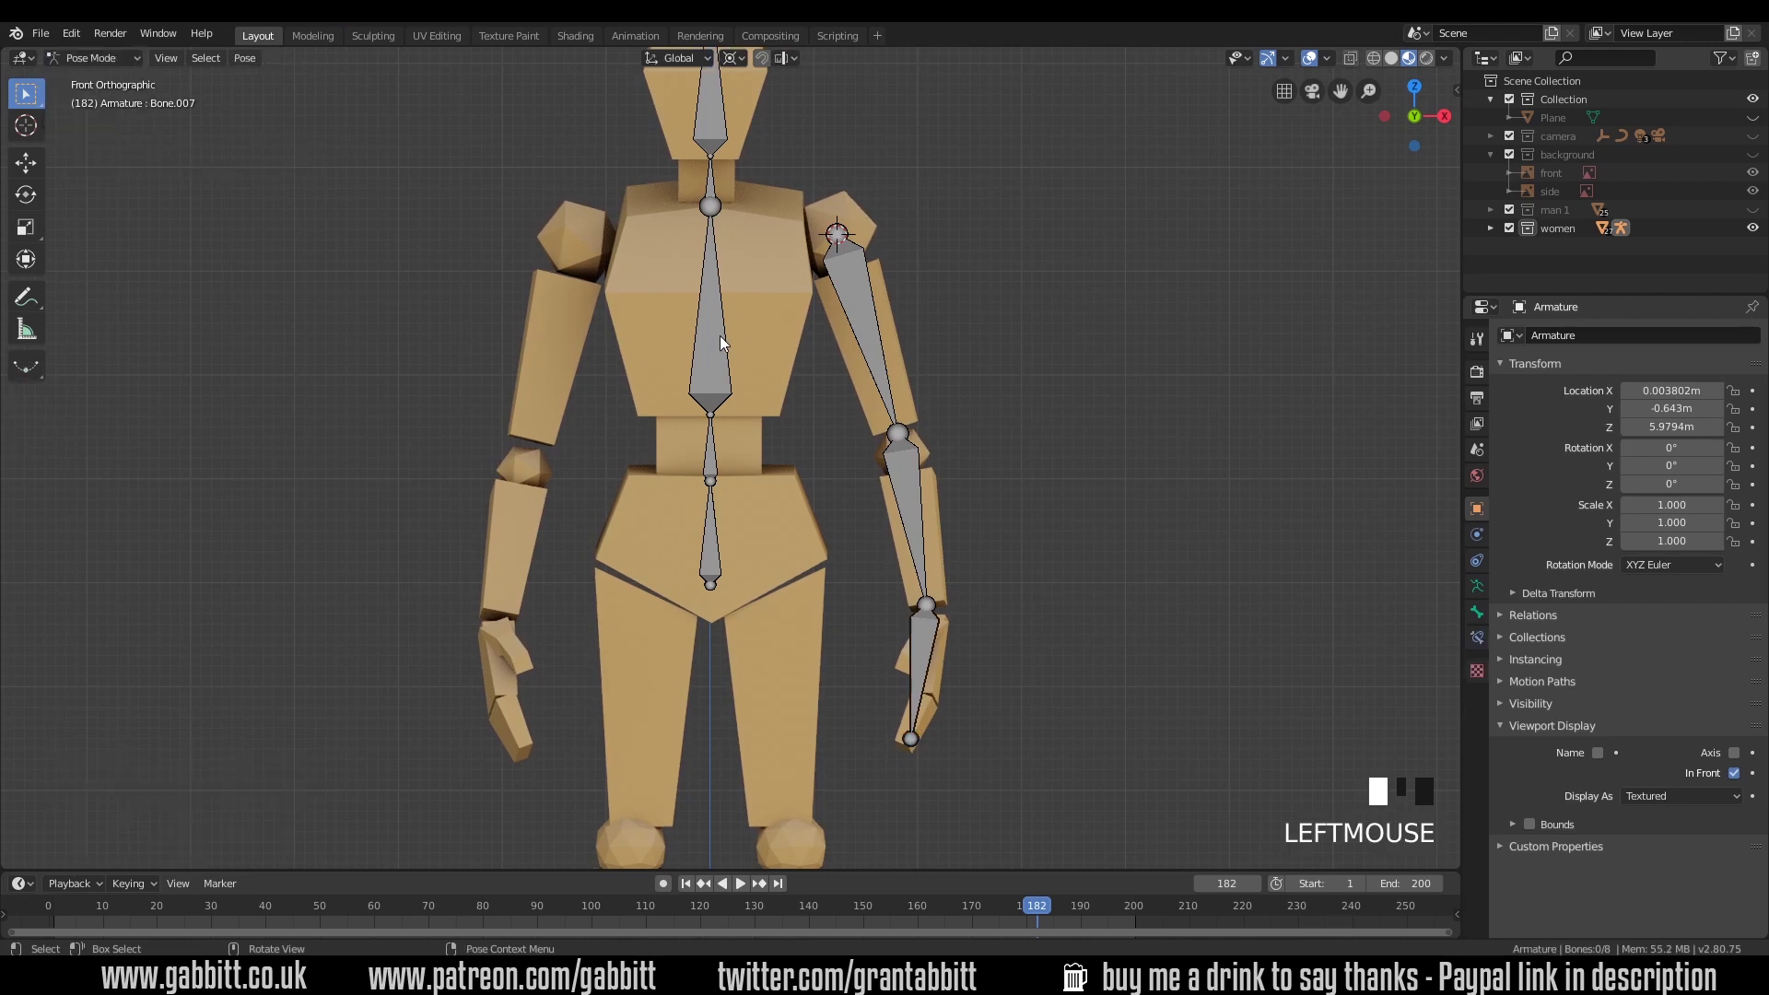
Step: Rotate the left upper-arm bone about 39° outward from the body and select the hand and forearm bones in turn
click(873, 350)
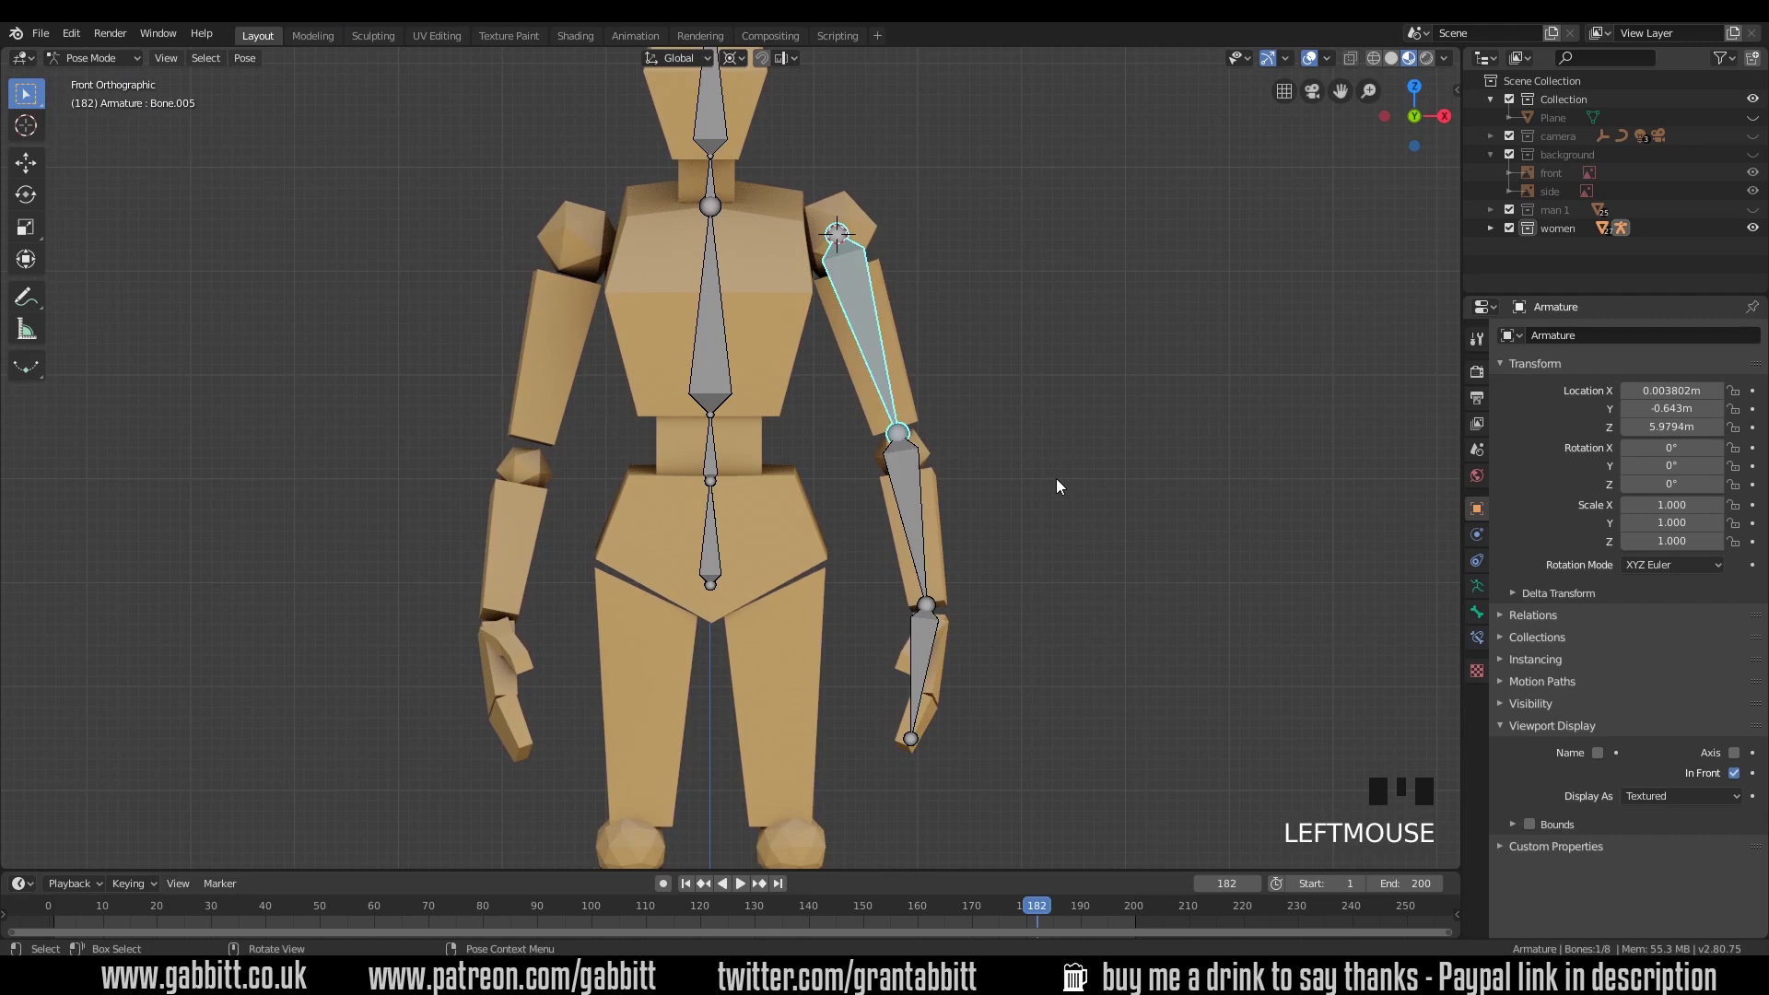
key(r)
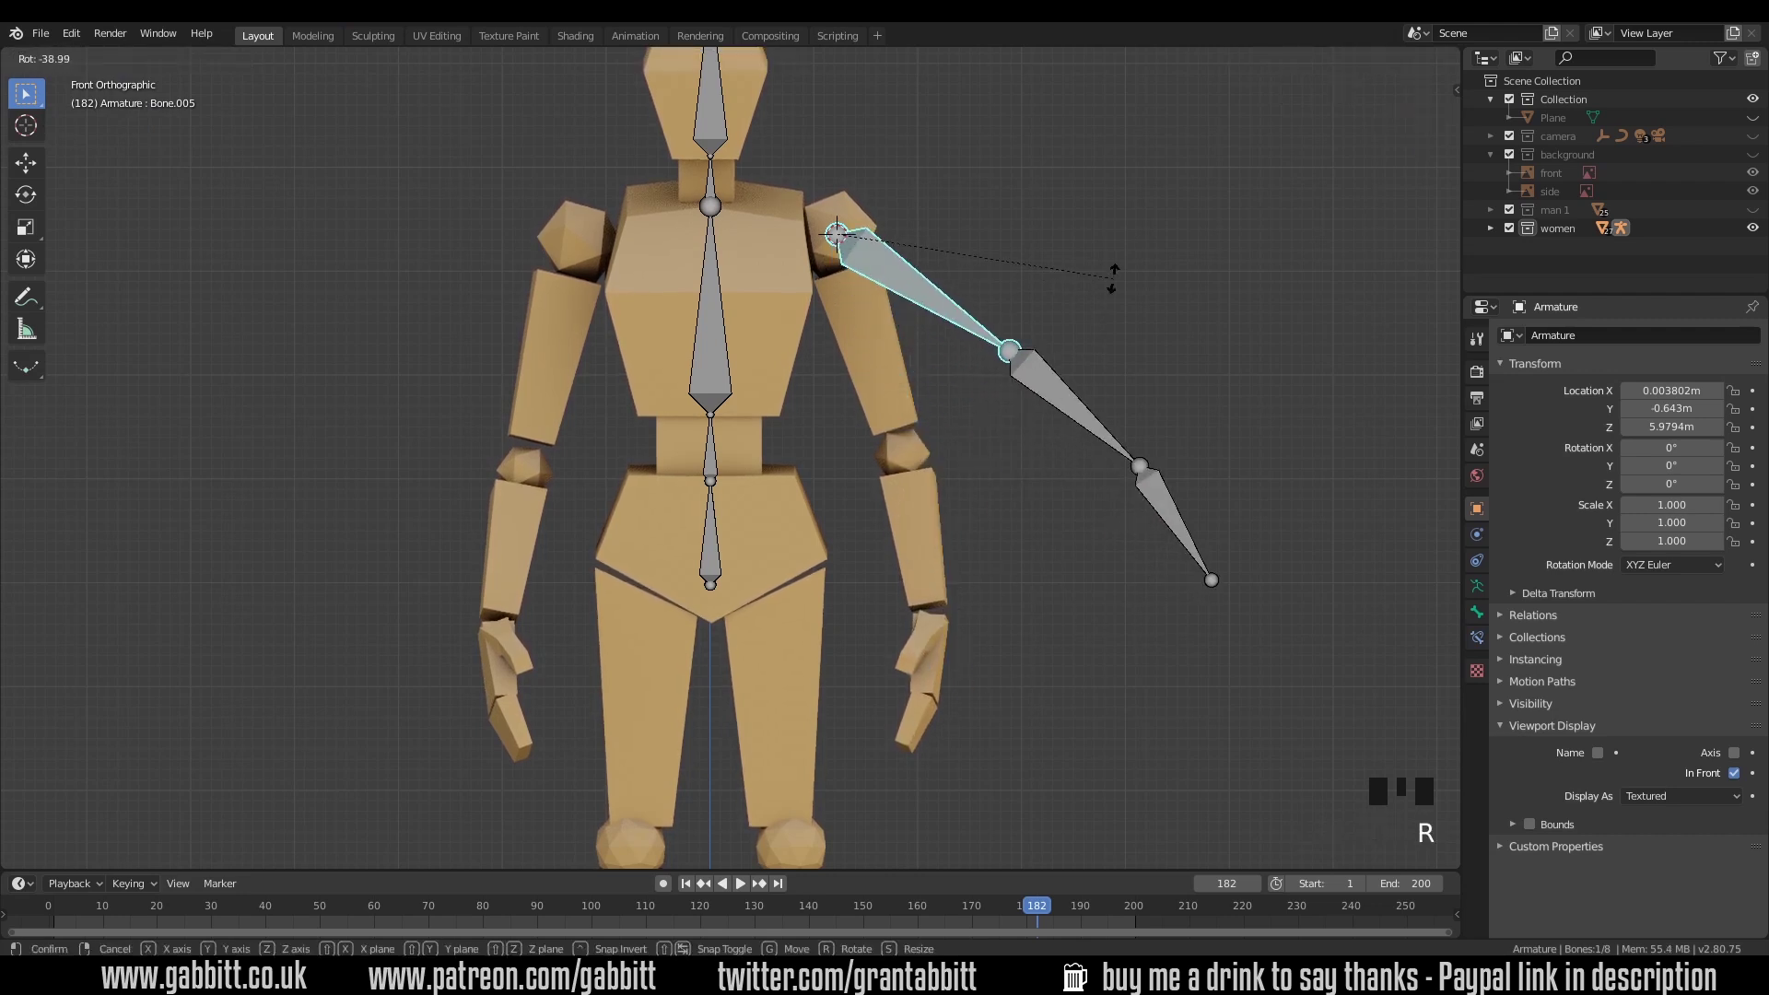
click(1112, 278)
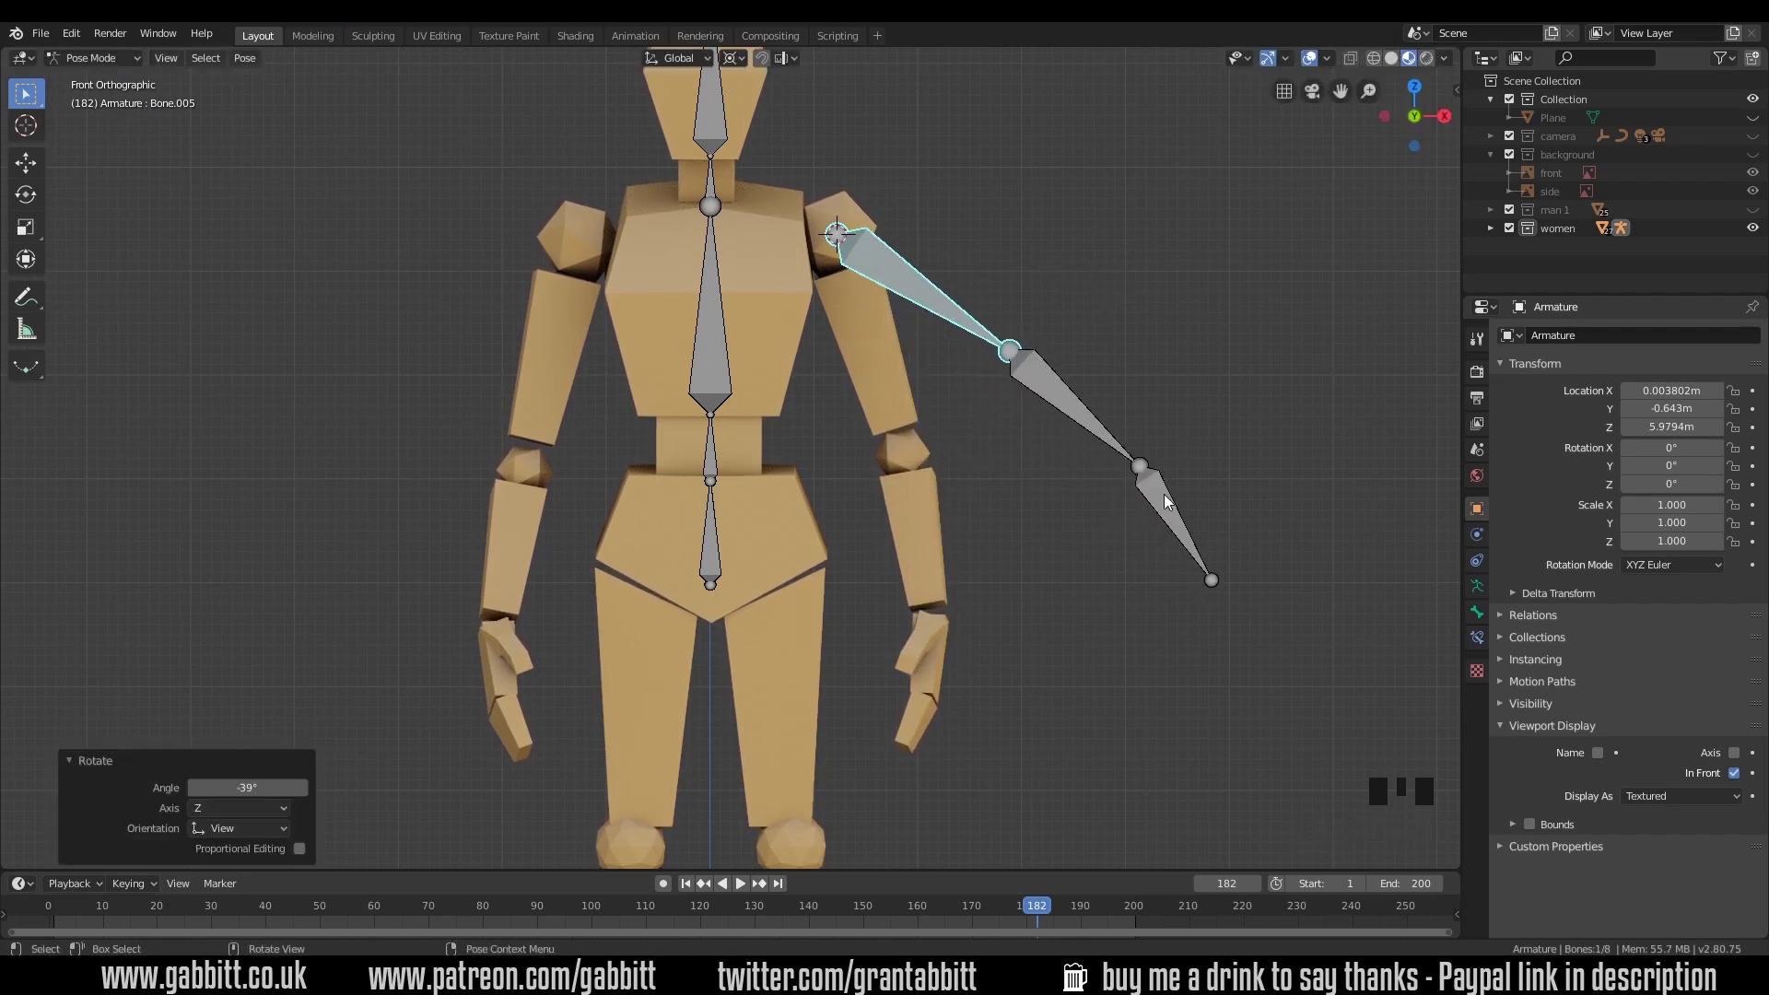
click(1168, 492)
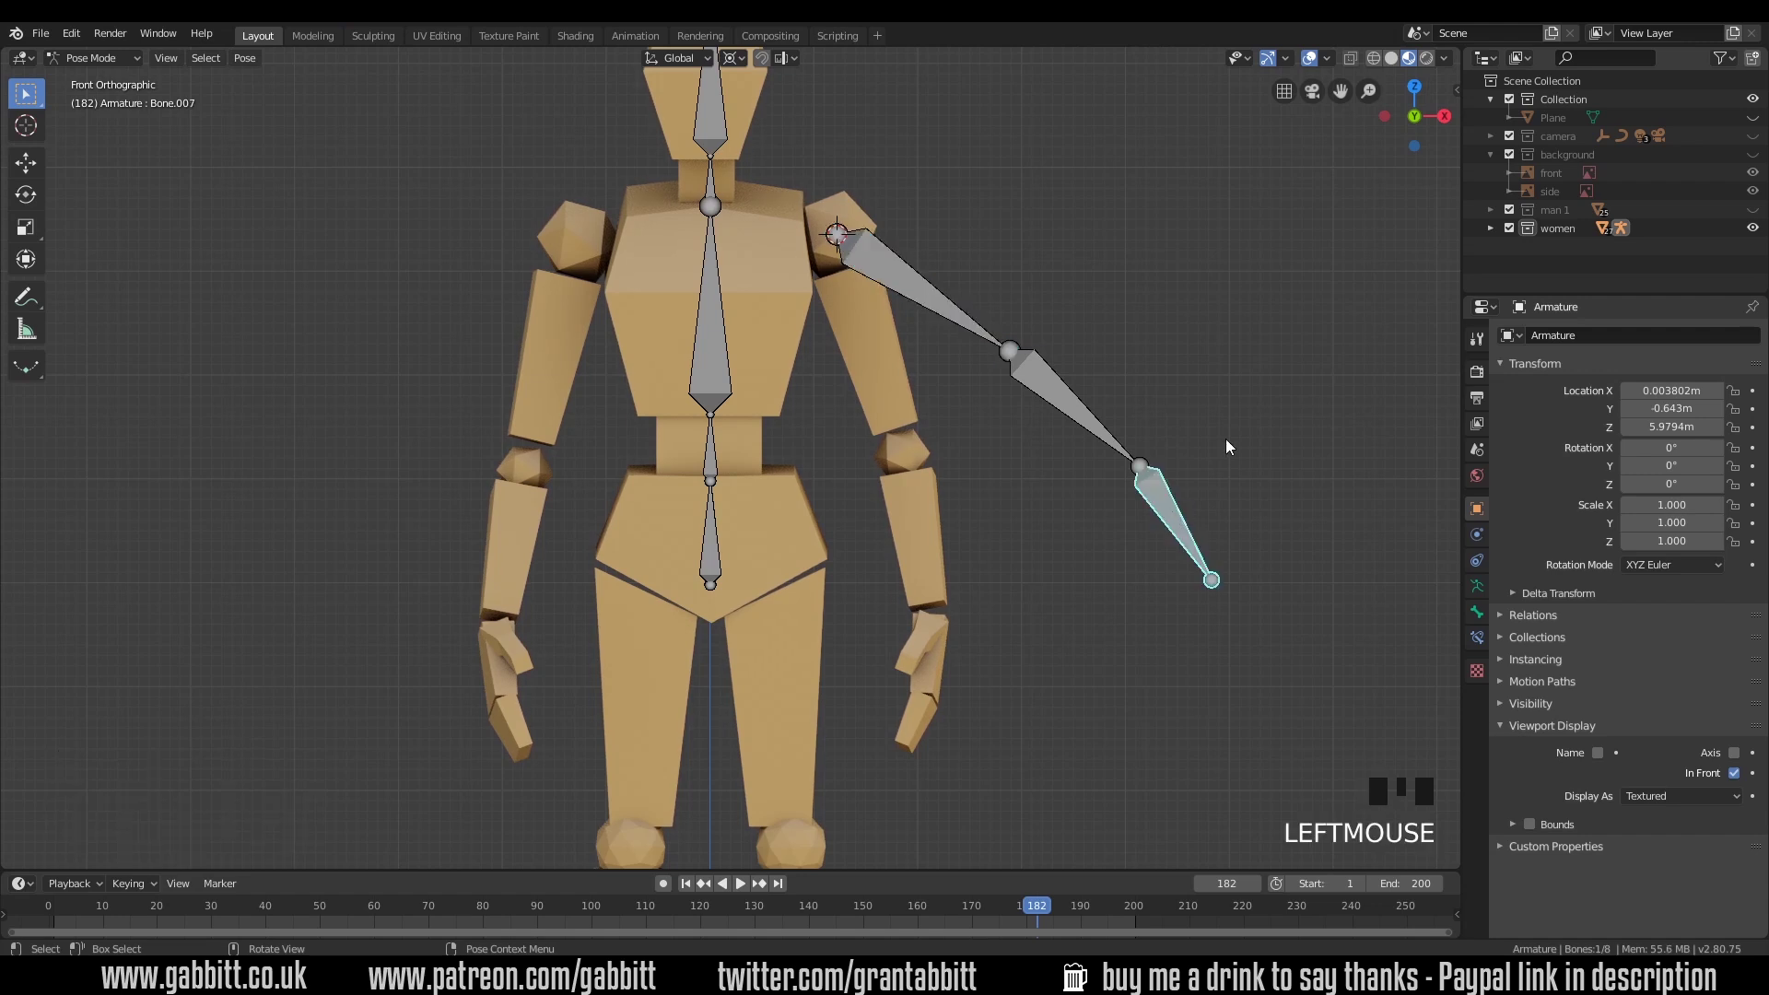
double_click(1059, 399)
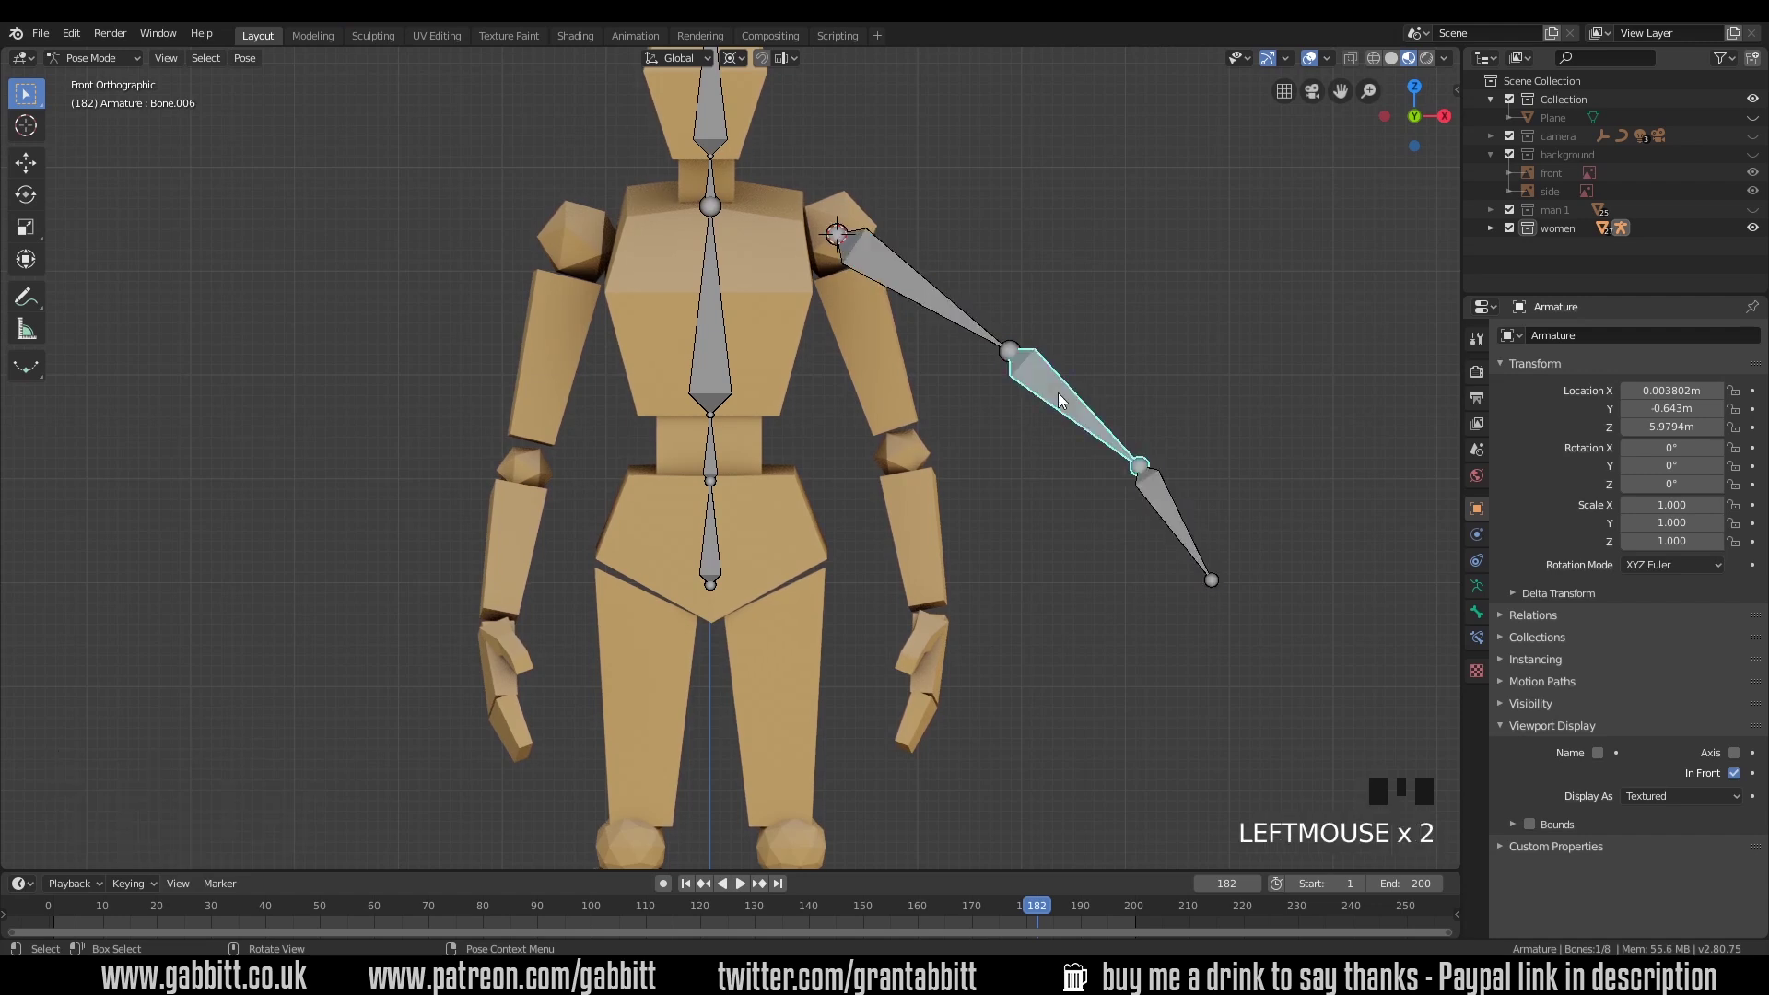
click(1059, 400)
Step: Pose the left arm further by raising the upper-arm bone and rotating the forearm and hand bones individually
click(875, 280)
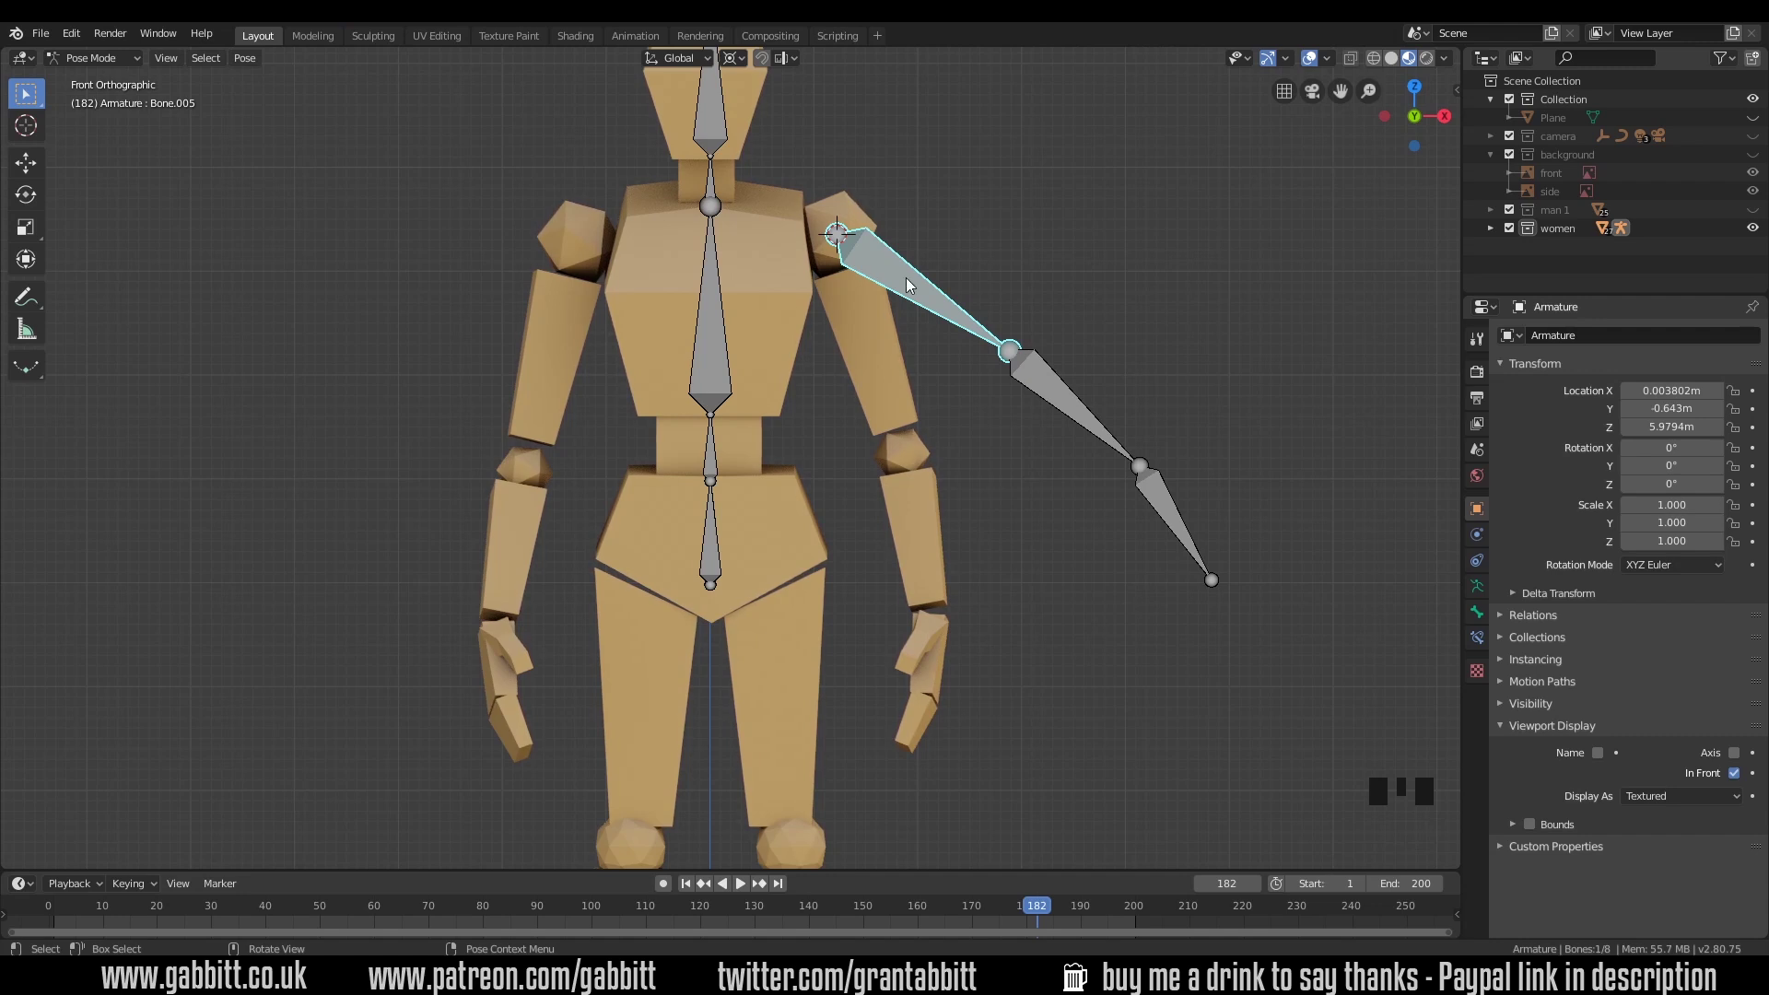
key(r)
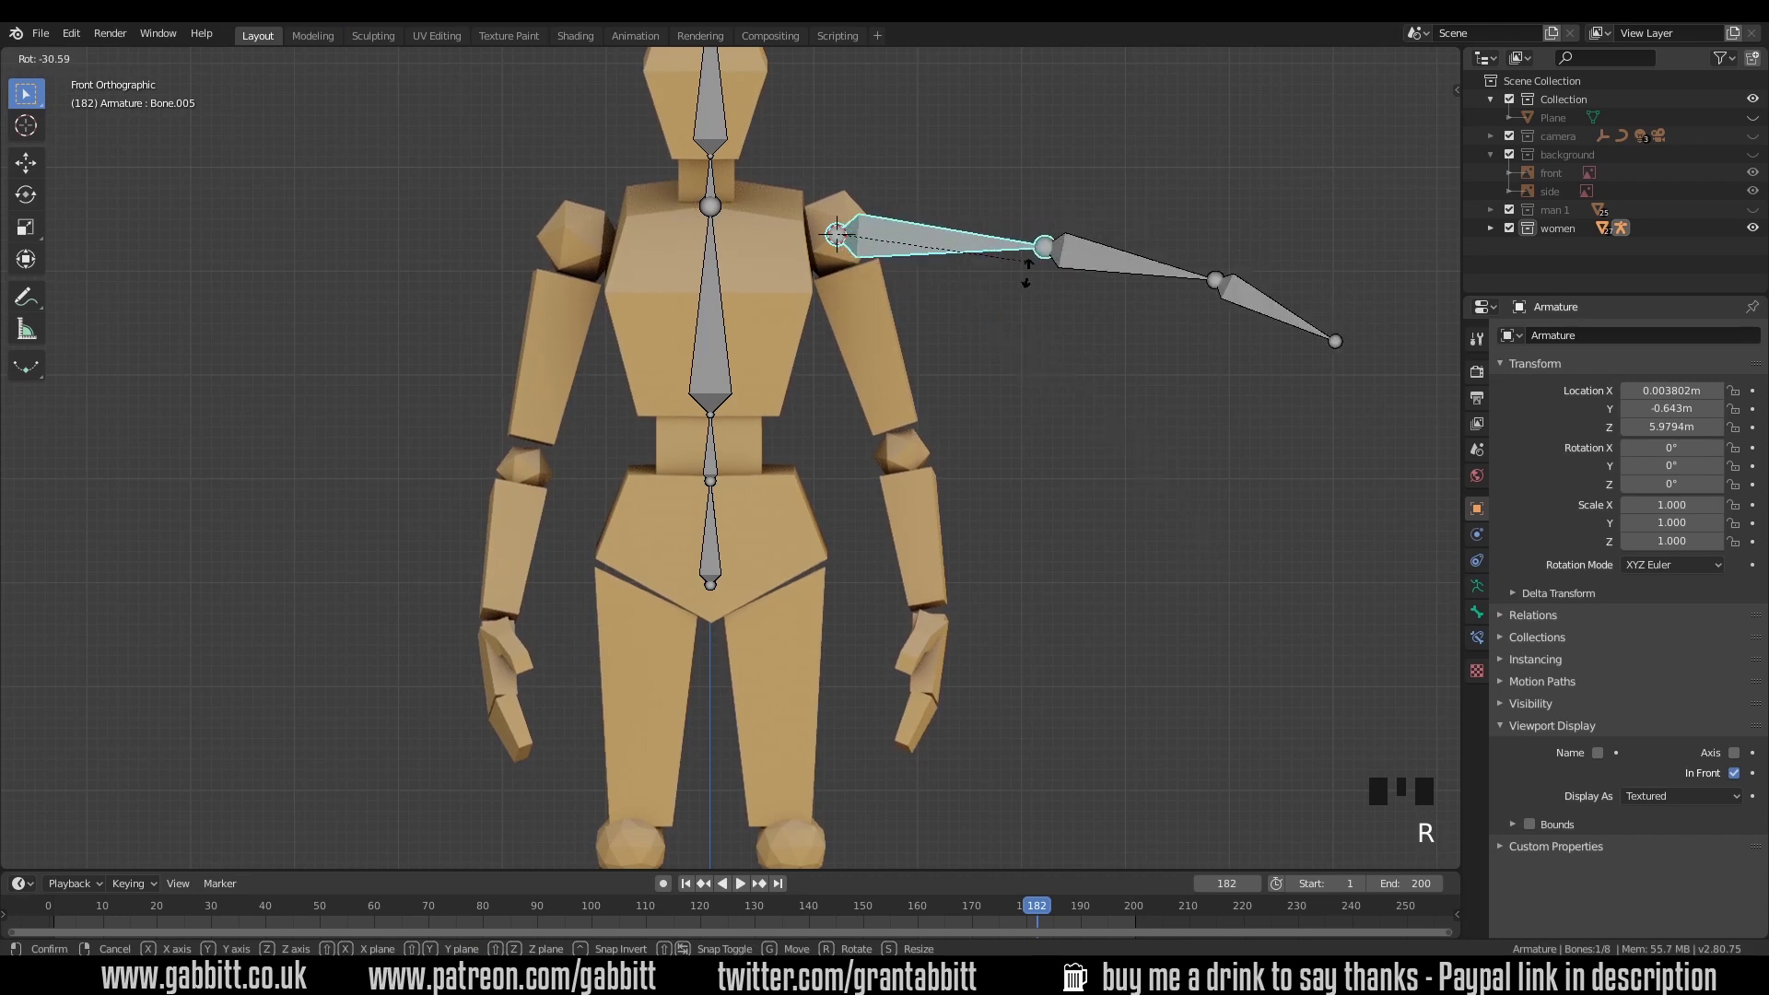
click(1031, 309)
click(1110, 322)
key(r)
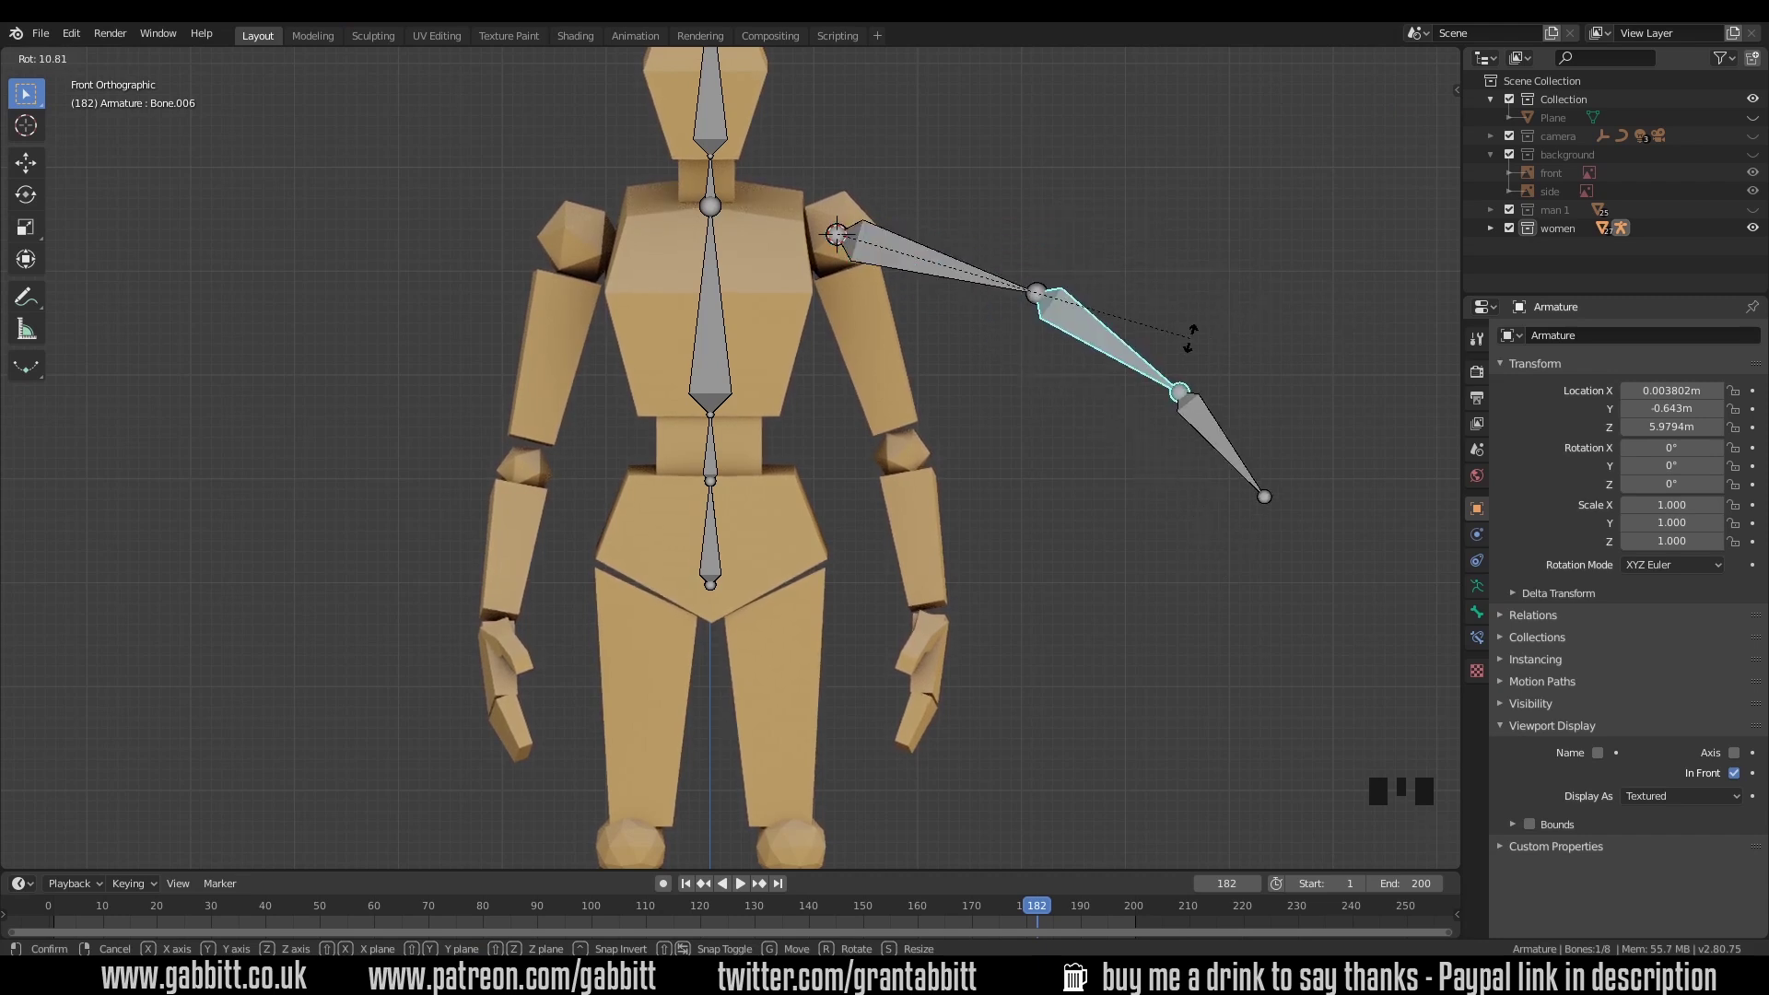
click(1239, 394)
click(1239, 398)
key(r)
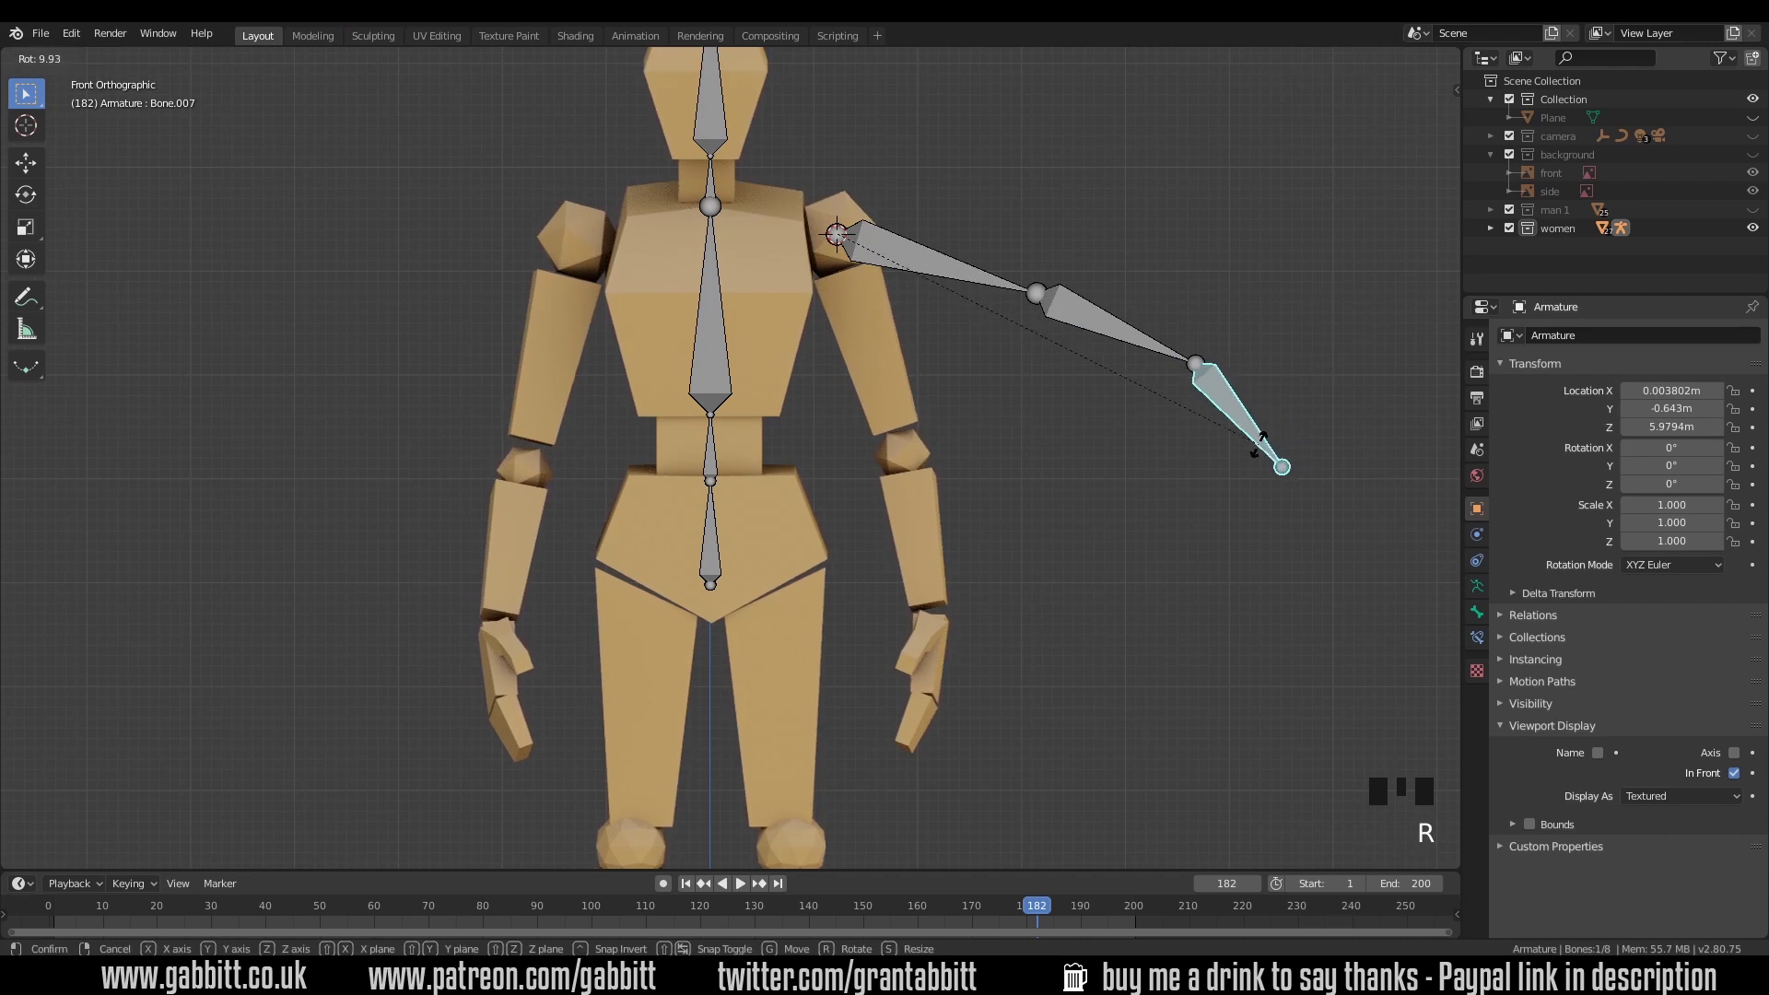
click(1269, 395)
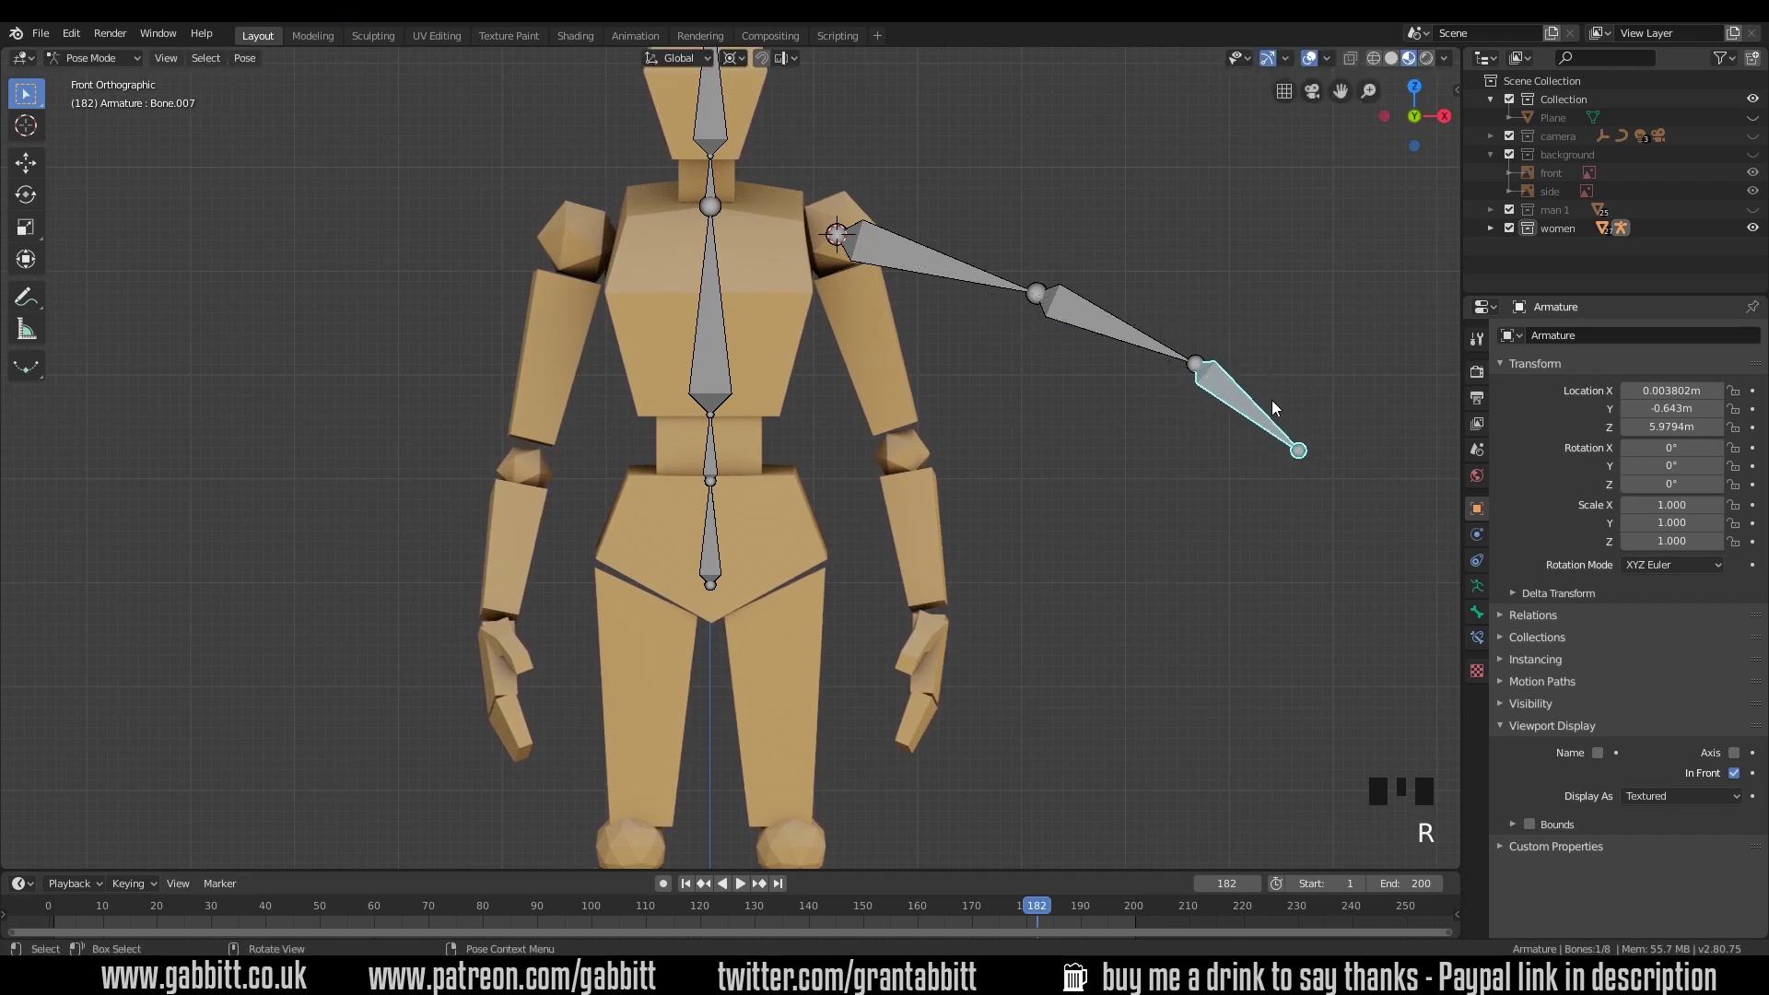
Step: Select all three left arm bones and clear their rotation to restore the rest pose
click(912, 258)
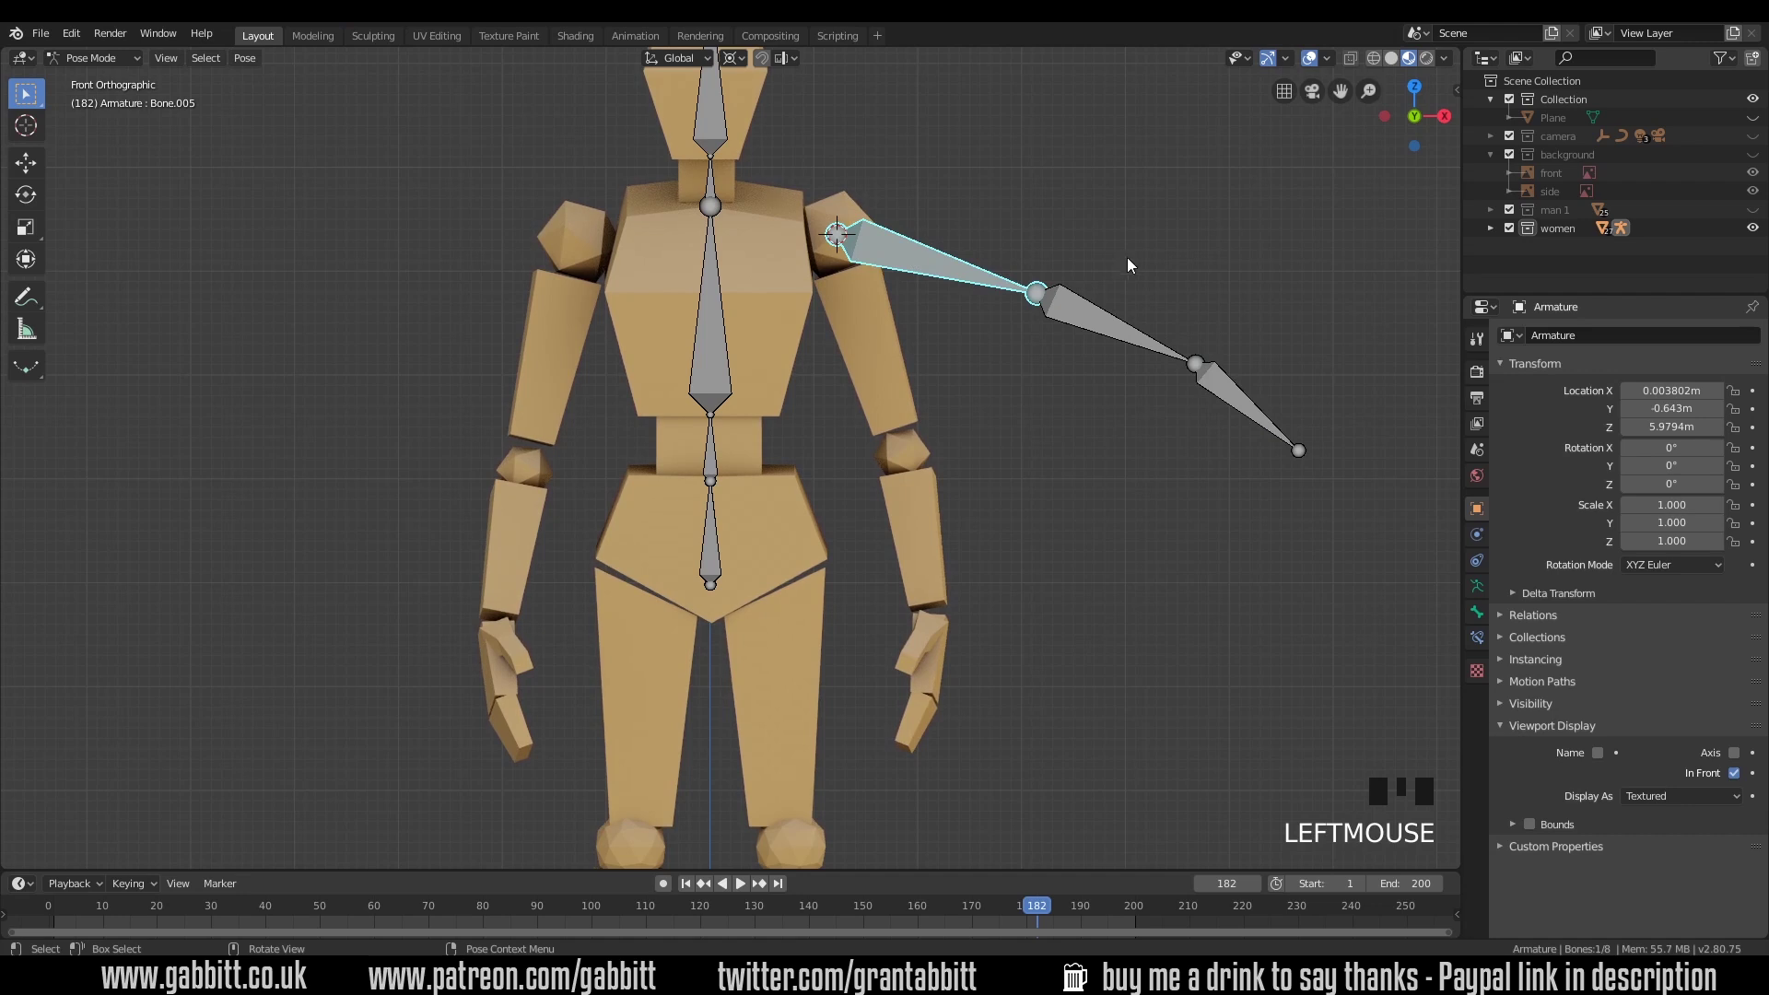
click(1110, 324)
click(1240, 388)
click(962, 263)
drag(987, 191, 1269, 435)
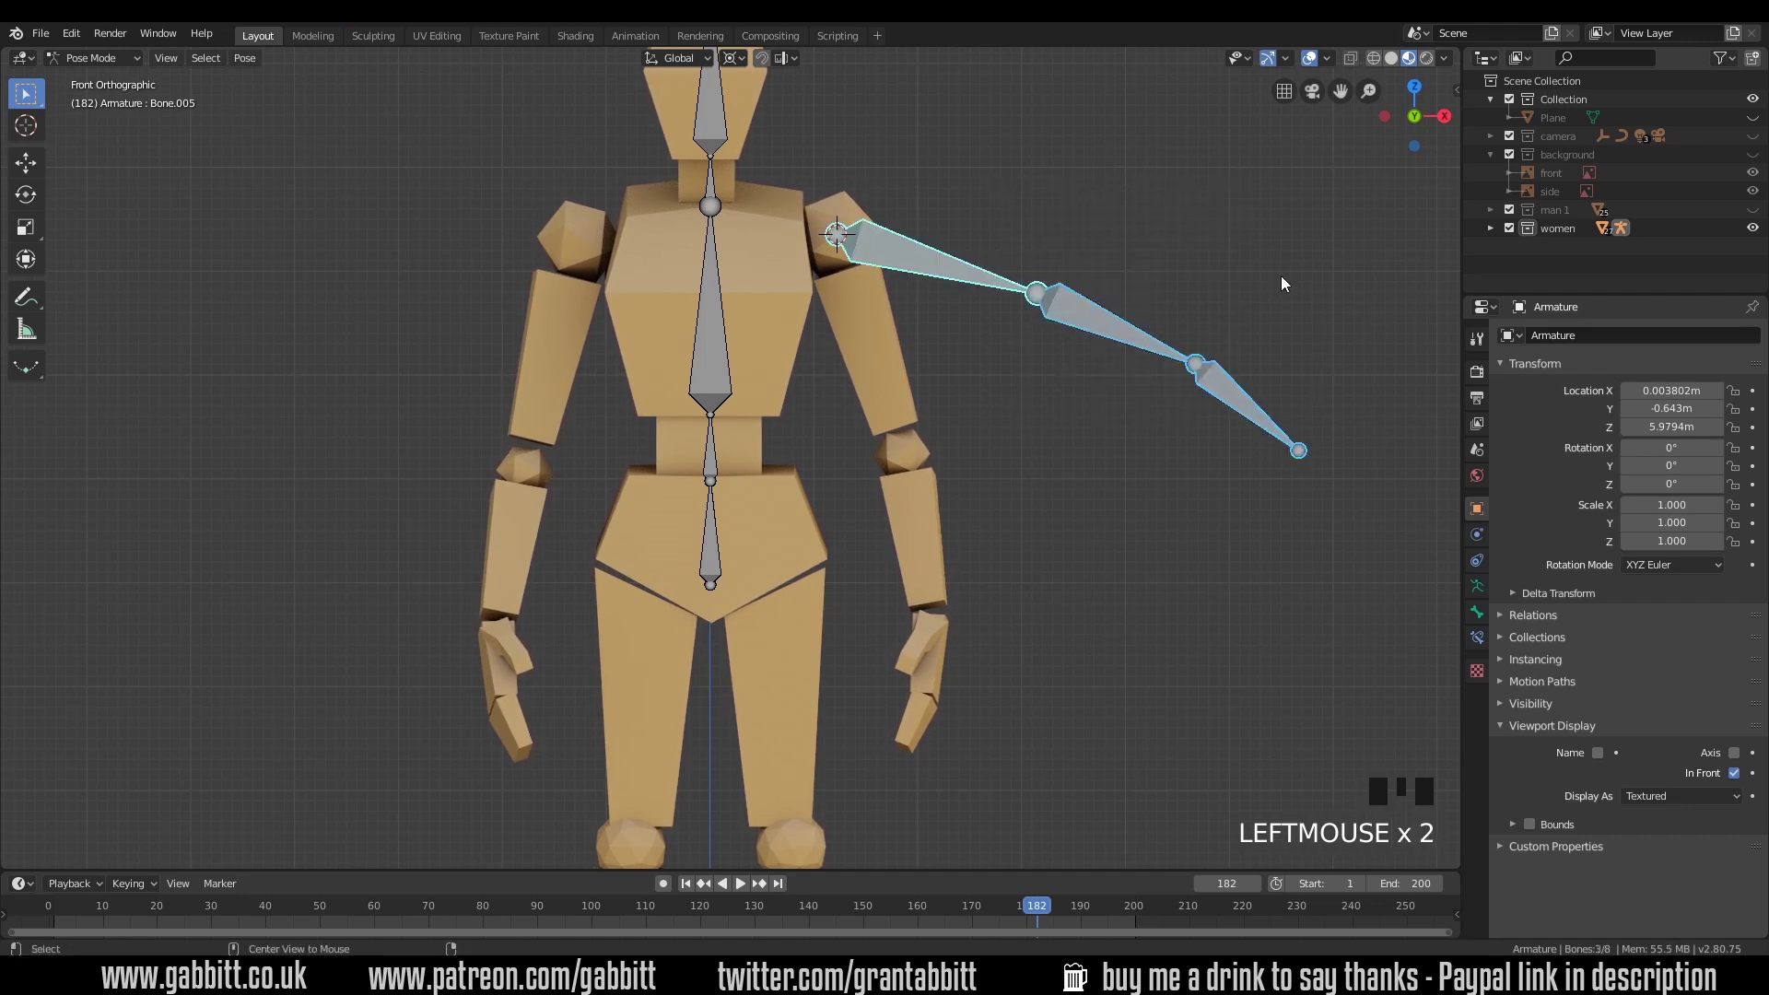
key(alt+r)
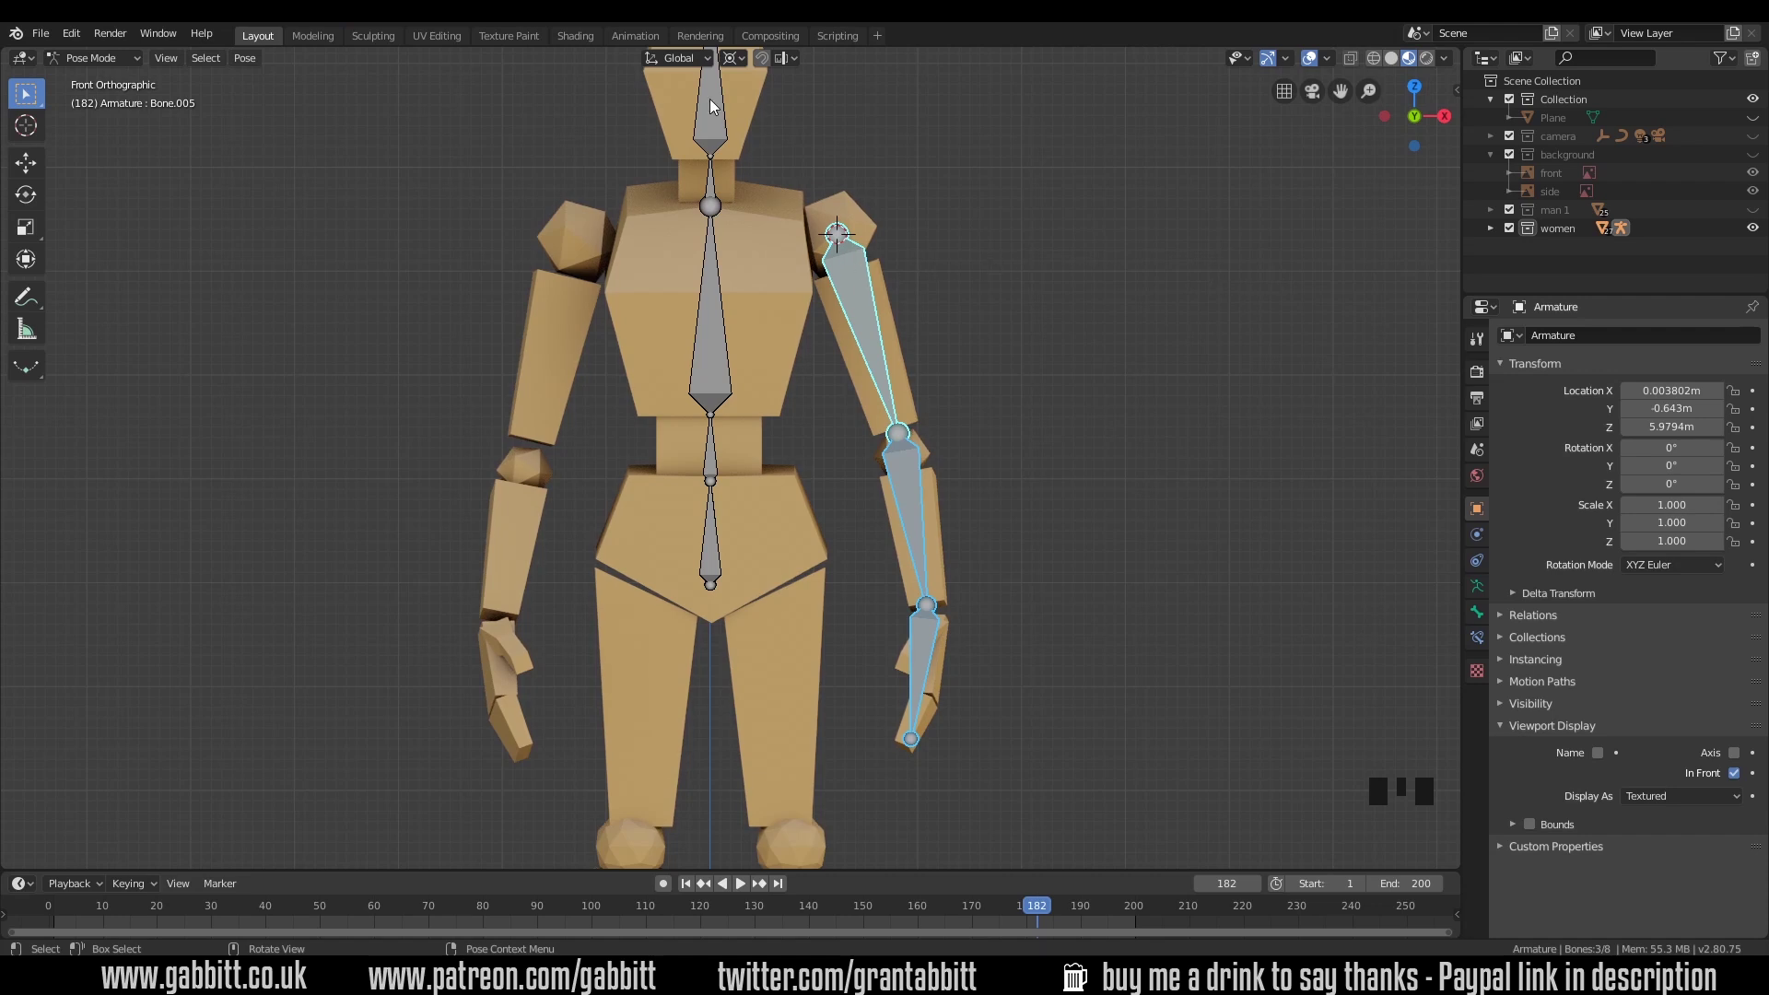
Step: Set the pivot point to Median Point, trying a rotation of the pelvis bone before and after the change
click(739, 502)
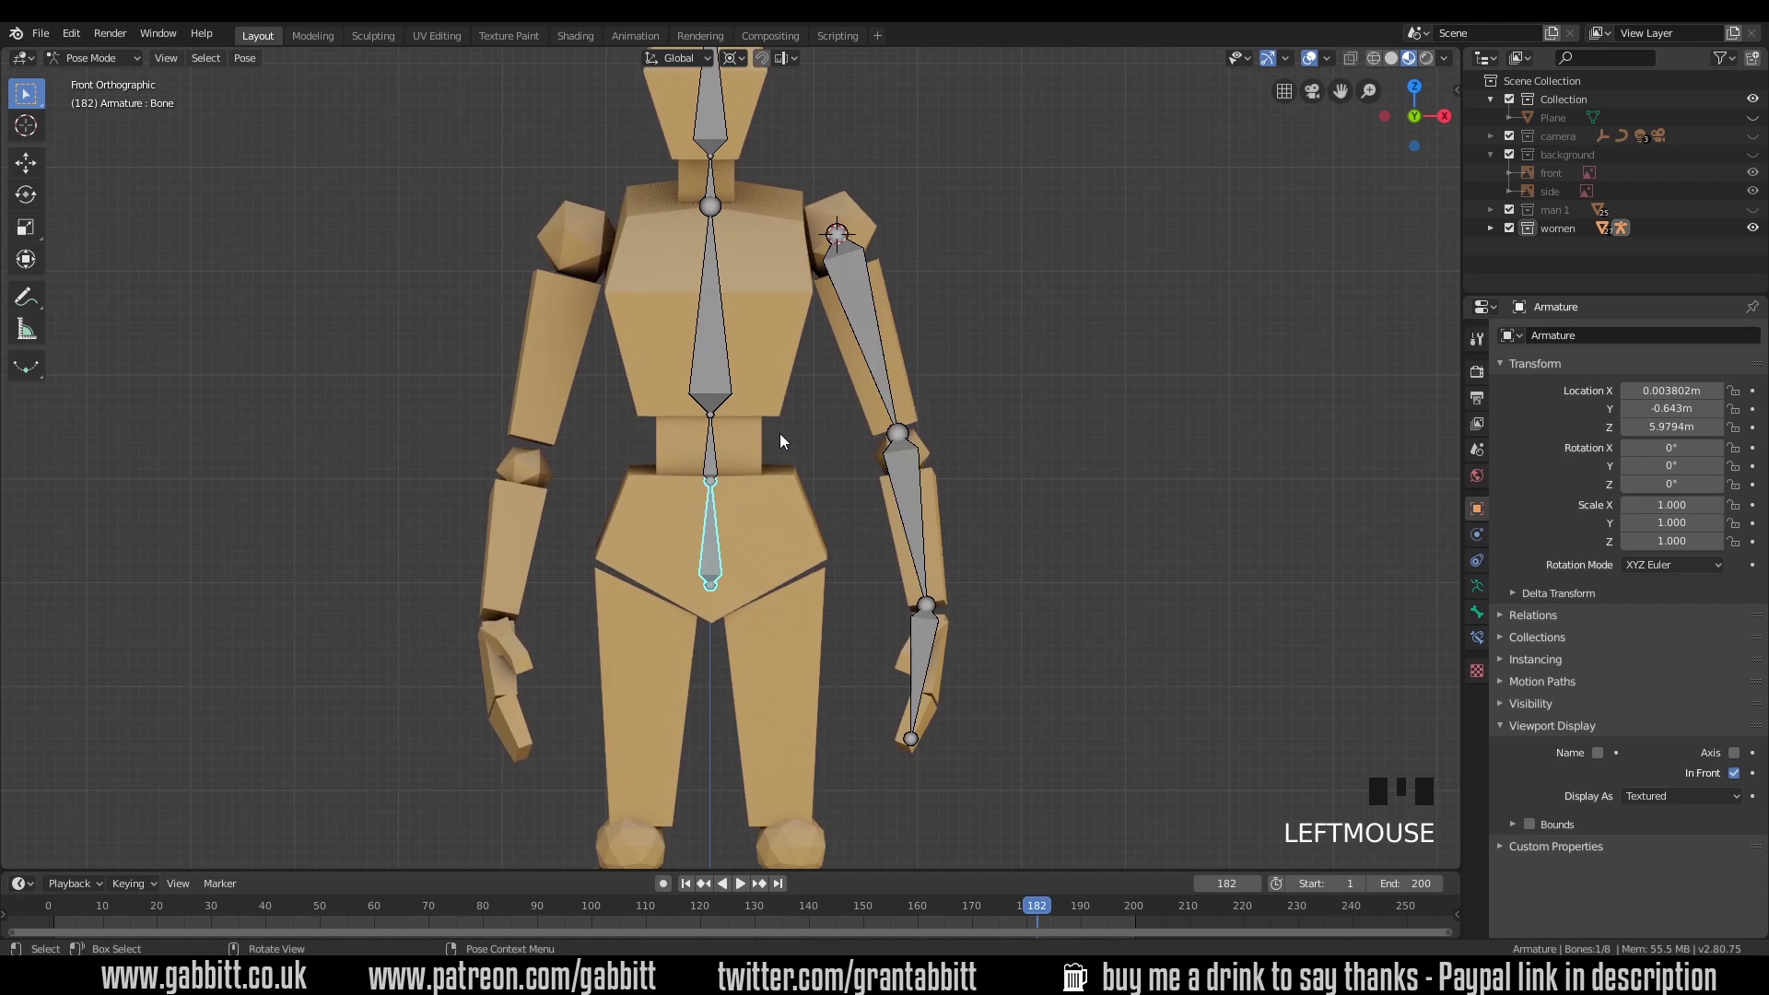
key(r)
right_click(799, 383)
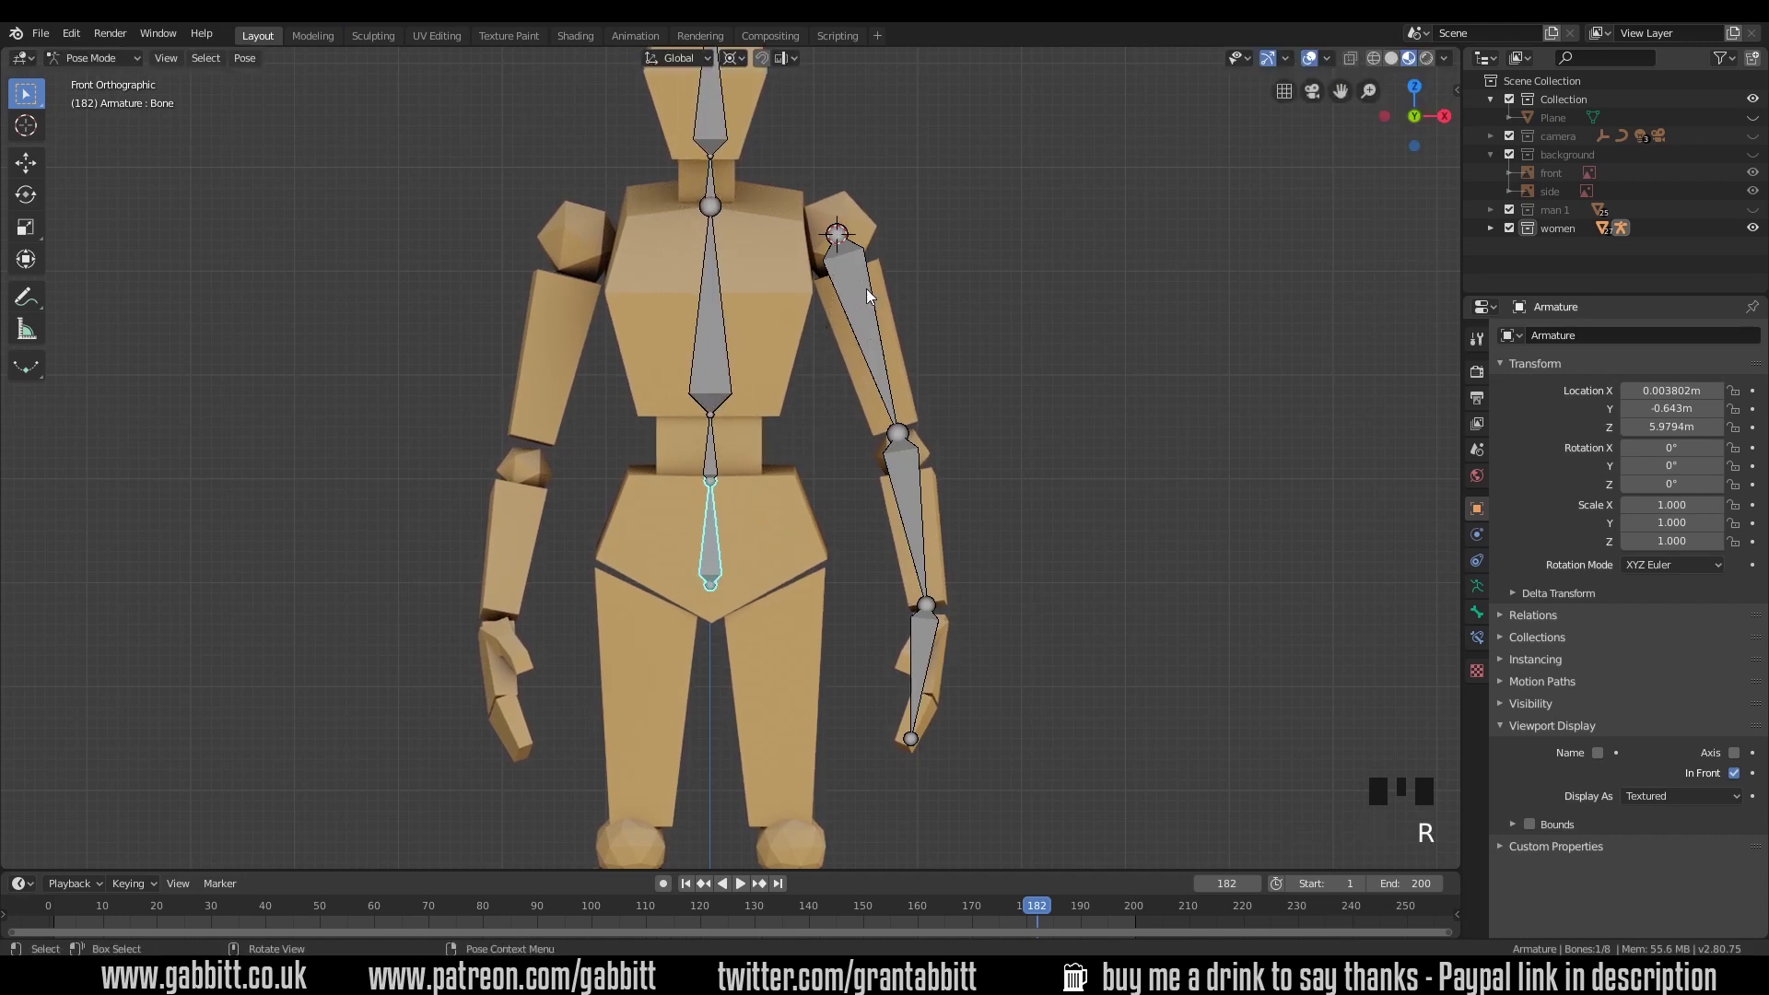
click(732, 58)
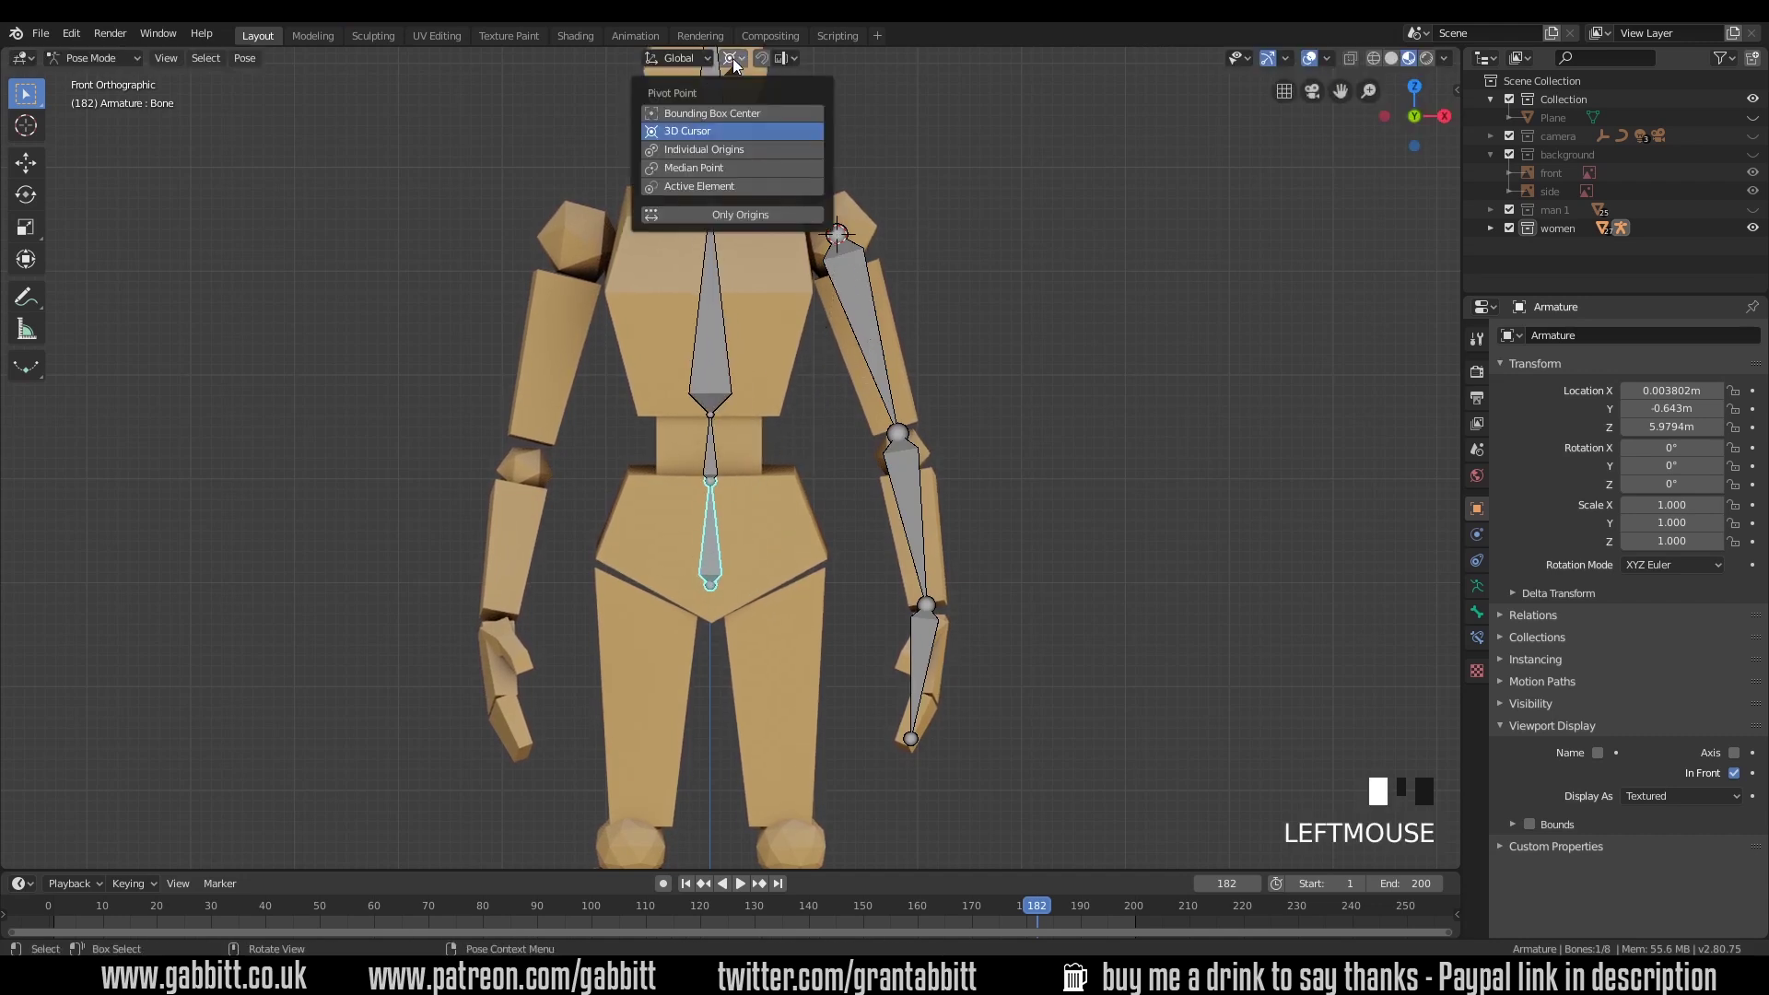
click(708, 165)
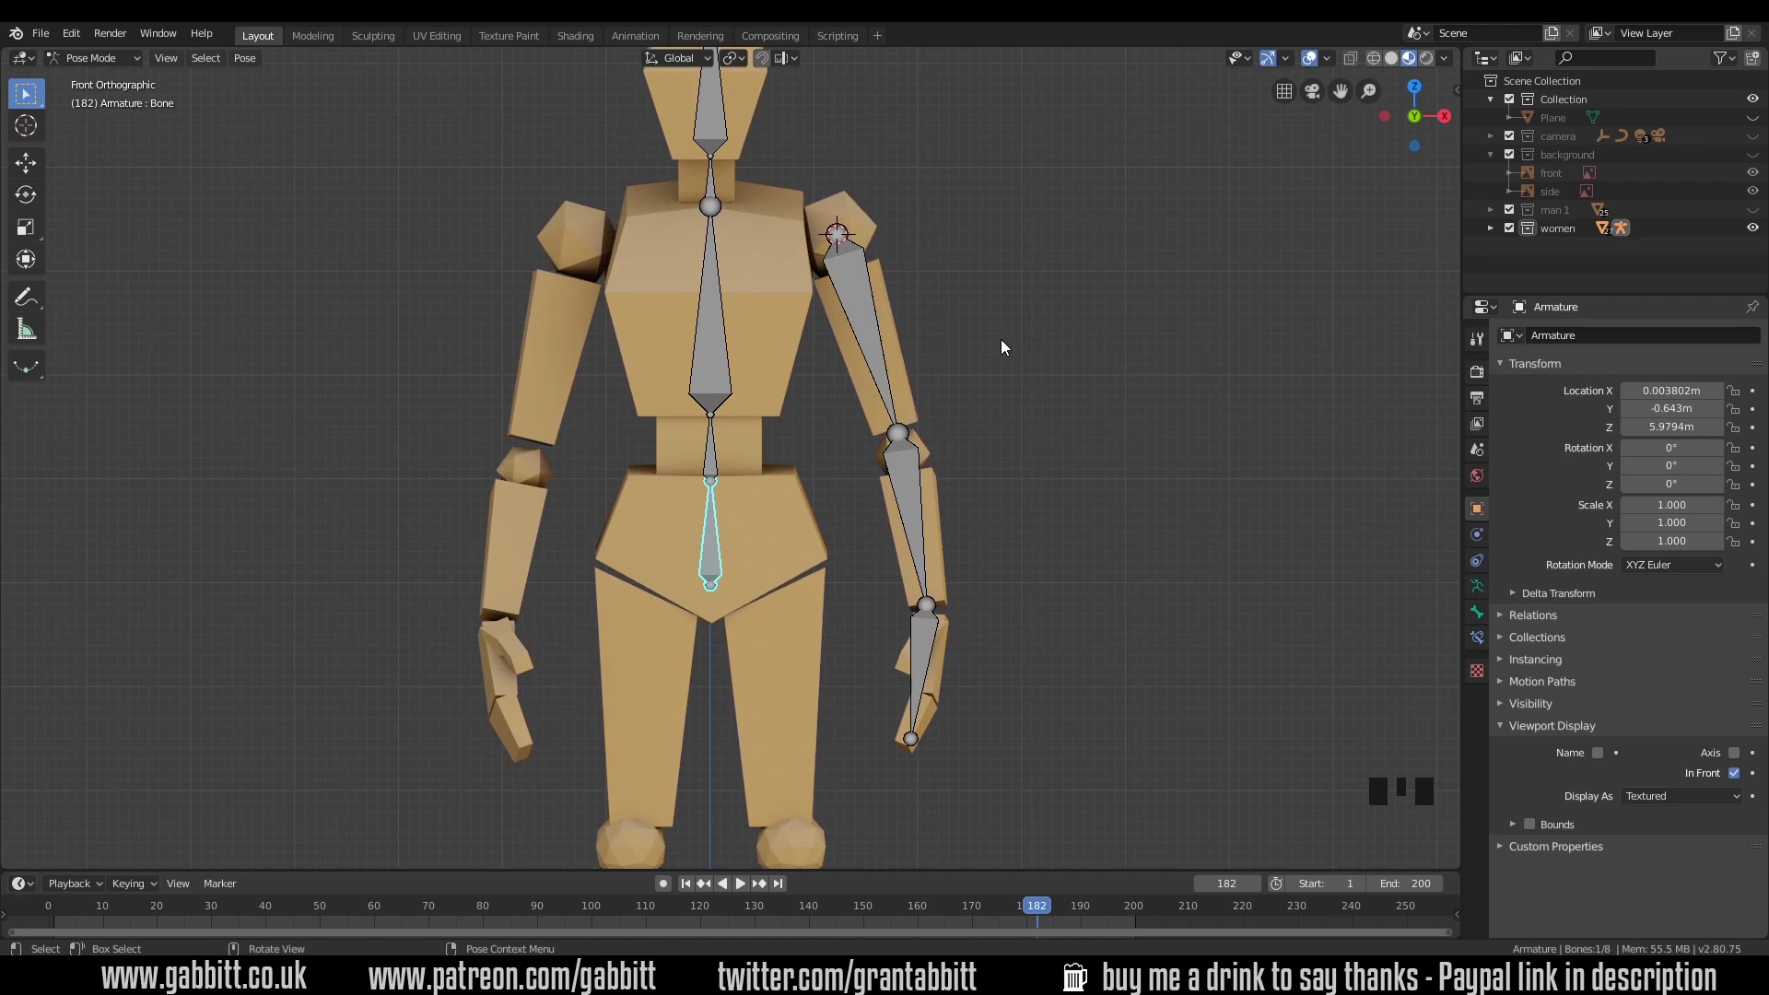
key(r)
key(Escape)
Step: Select the spine and head bones one by one and trial-rotate the chest bone to check whether the left arm follows
click(710, 170)
click(710, 169)
click(715, 291)
click(712, 459)
click(719, 541)
click(708, 139)
click(711, 544)
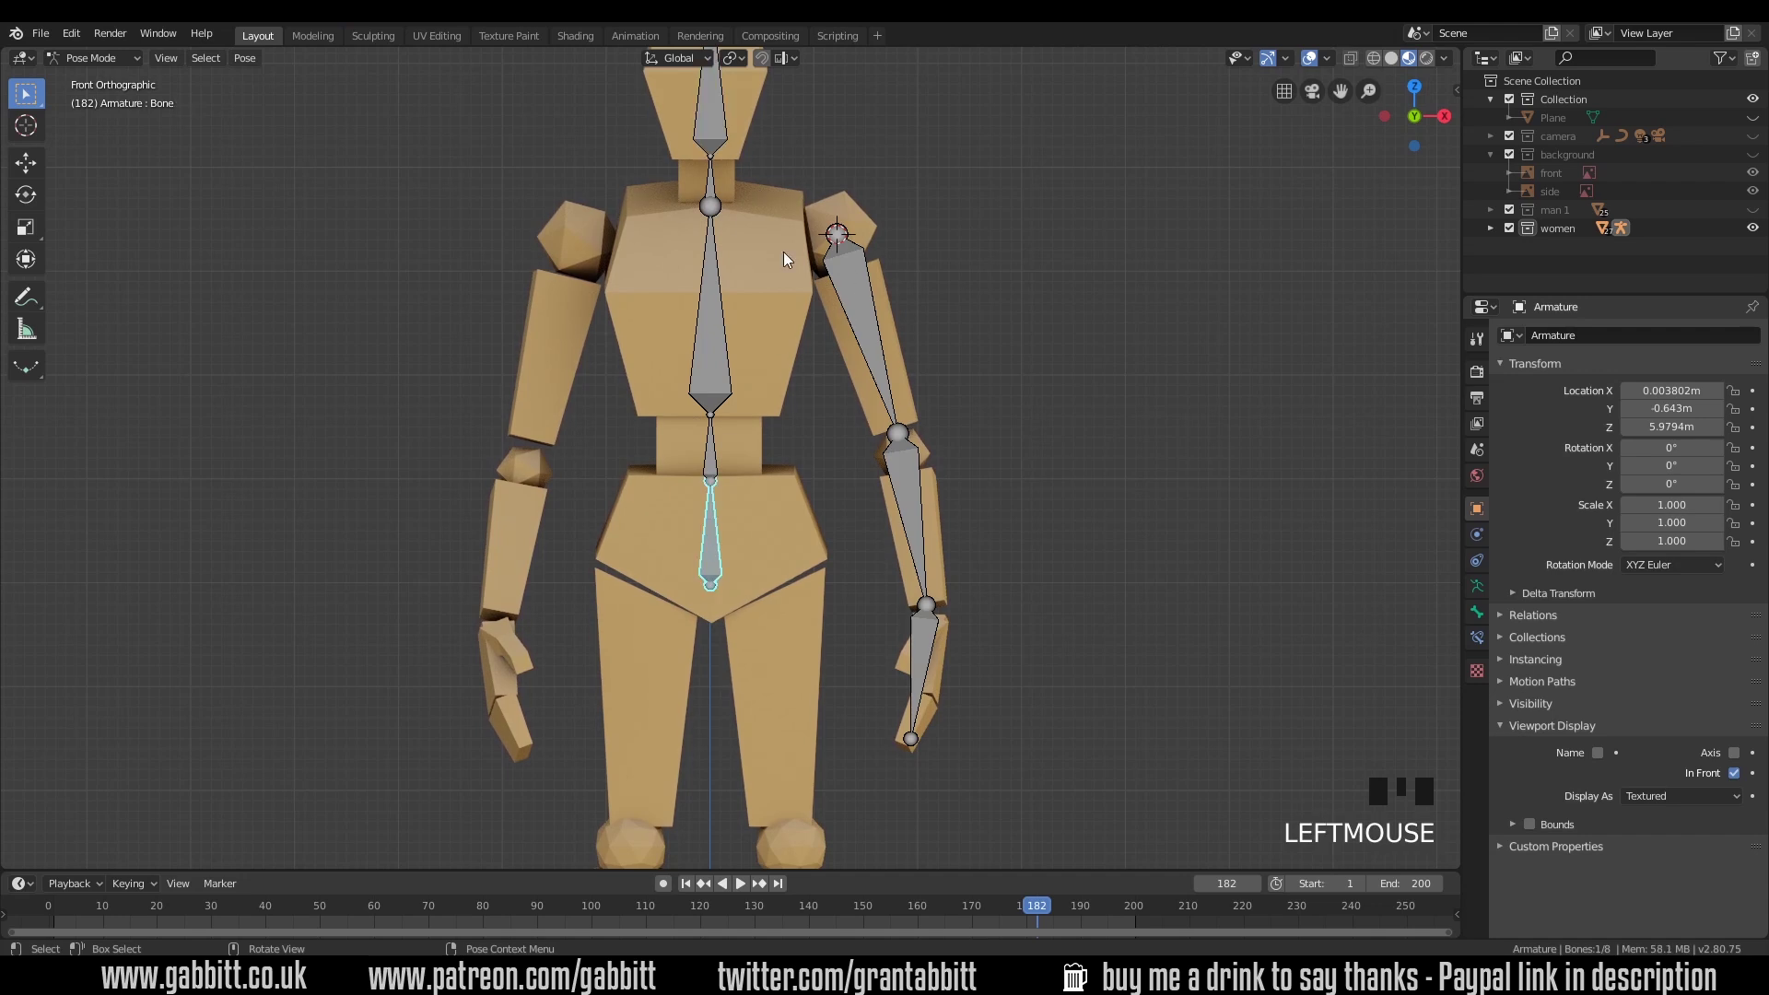
click(711, 293)
key(r)
right_click(766, 246)
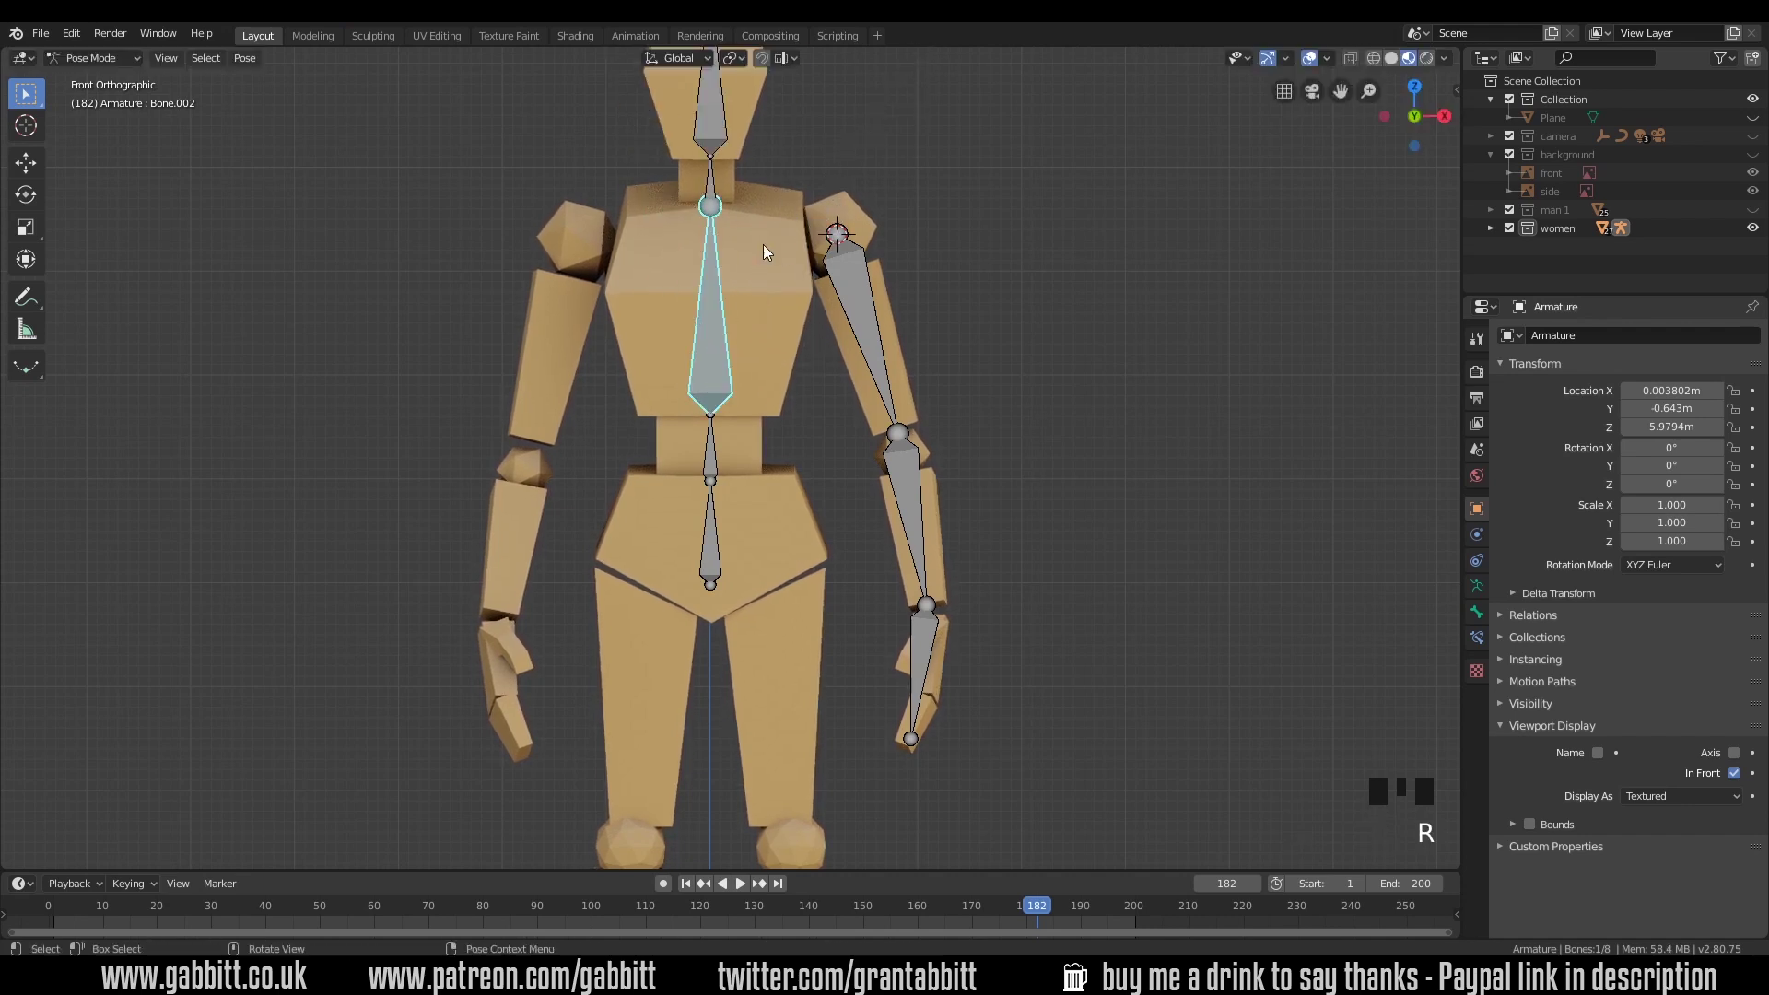
Step: In Edit Mode, parent the left upper-arm bone to the chest bone with Keep Offset
click(101, 58)
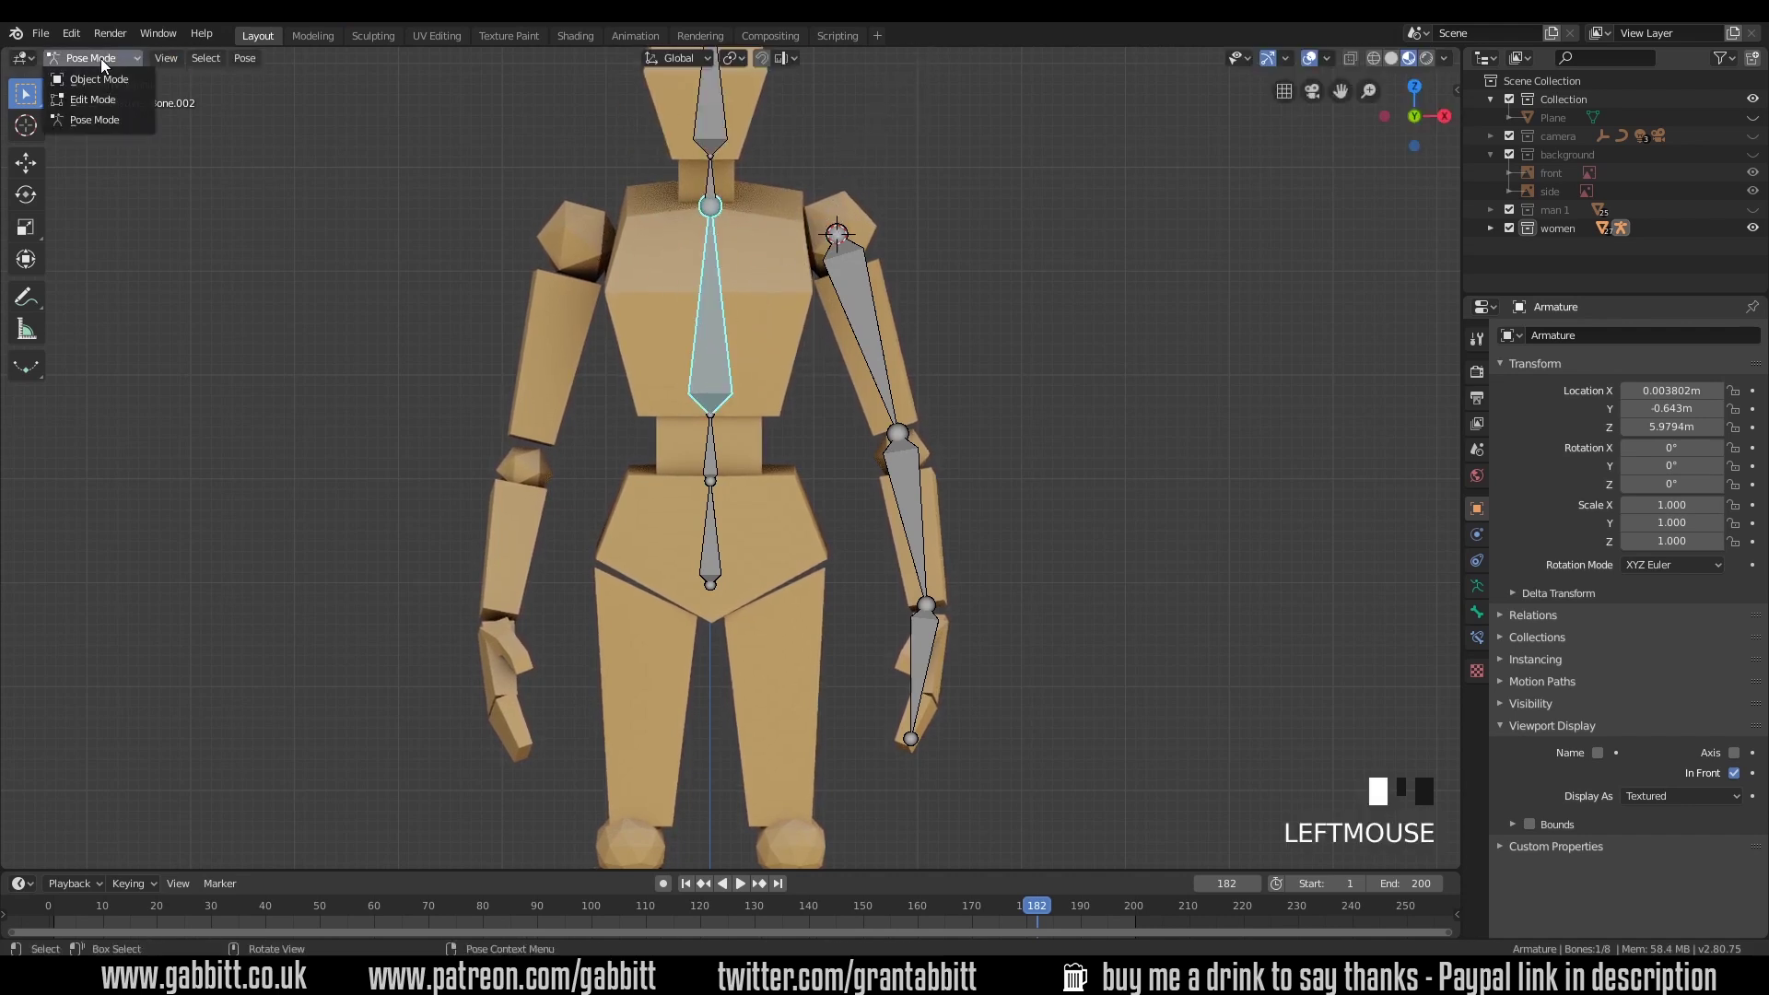
click(111, 98)
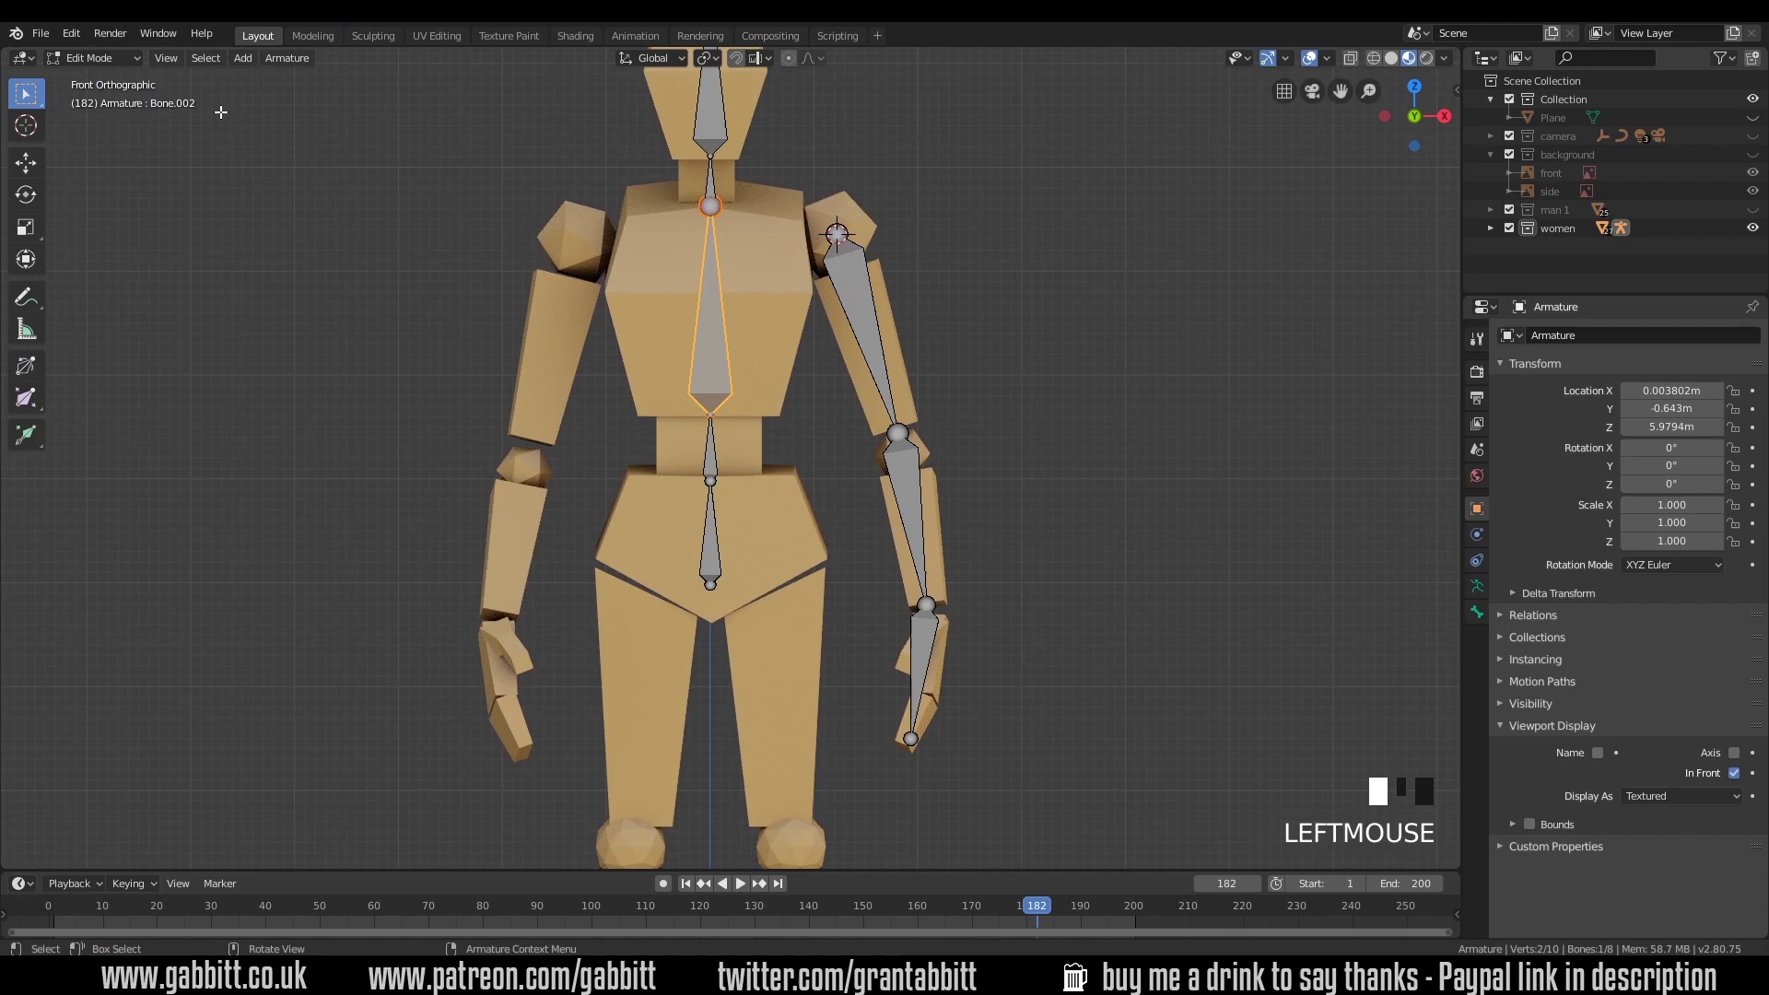
click(845, 283)
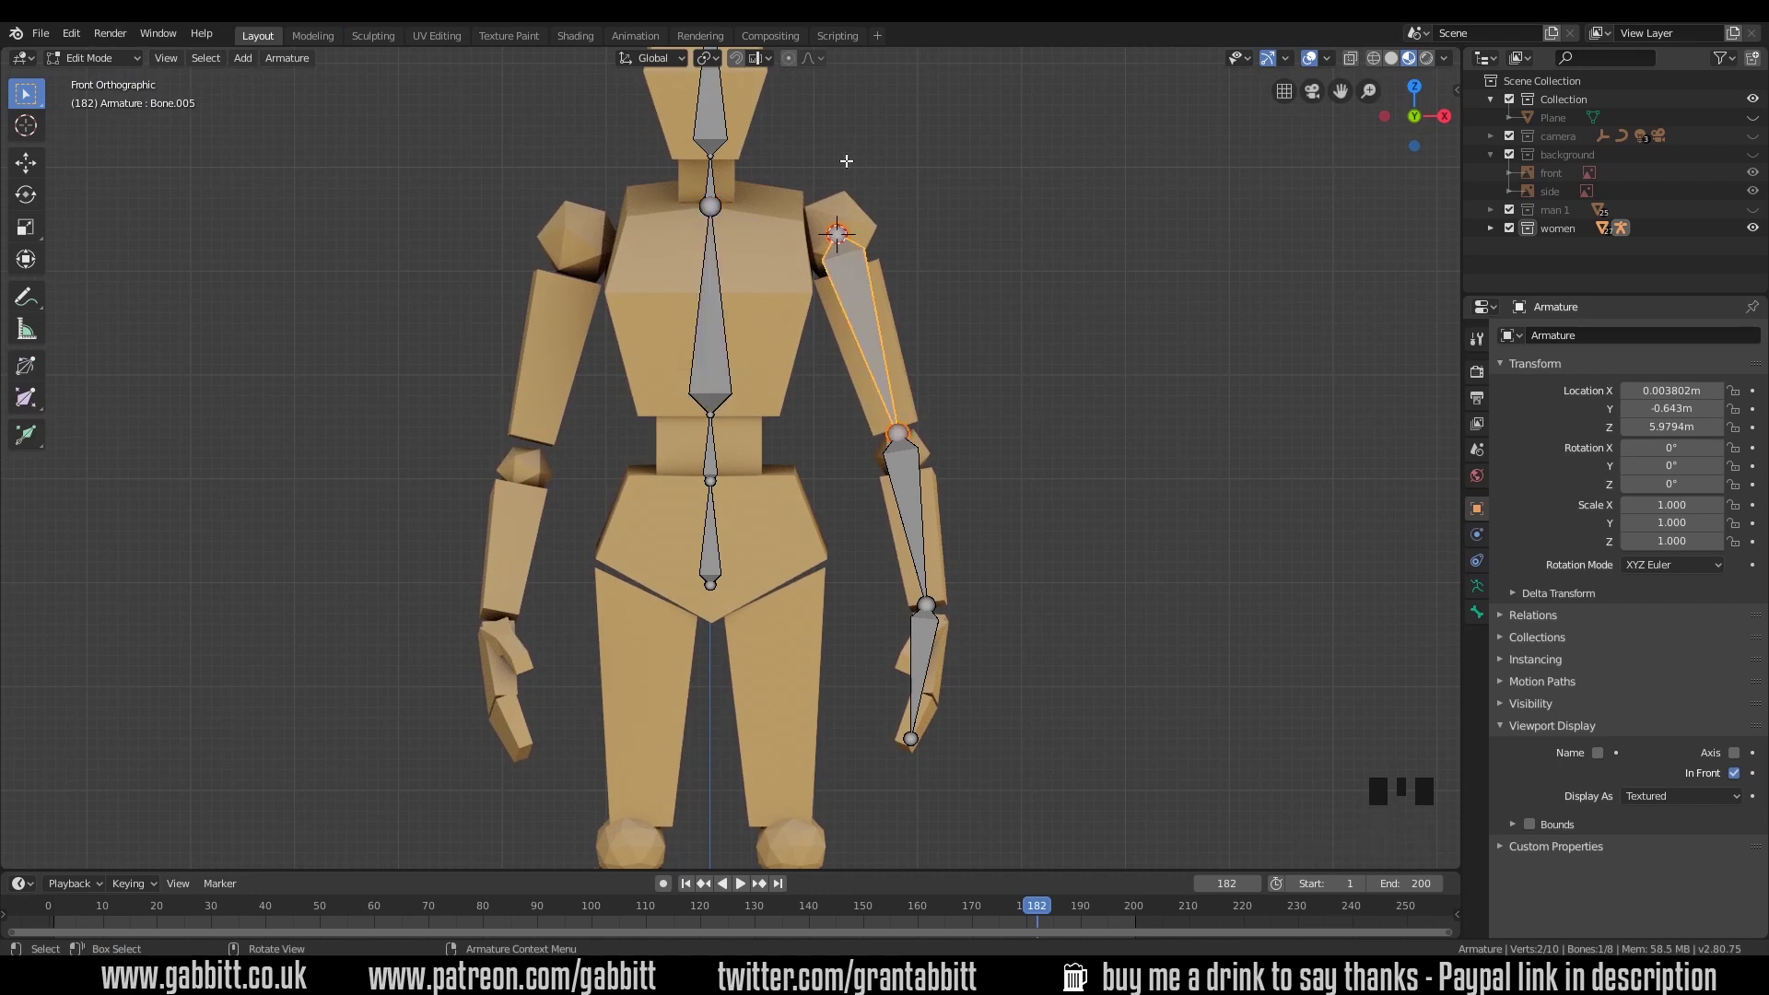
shift+click(723, 330)
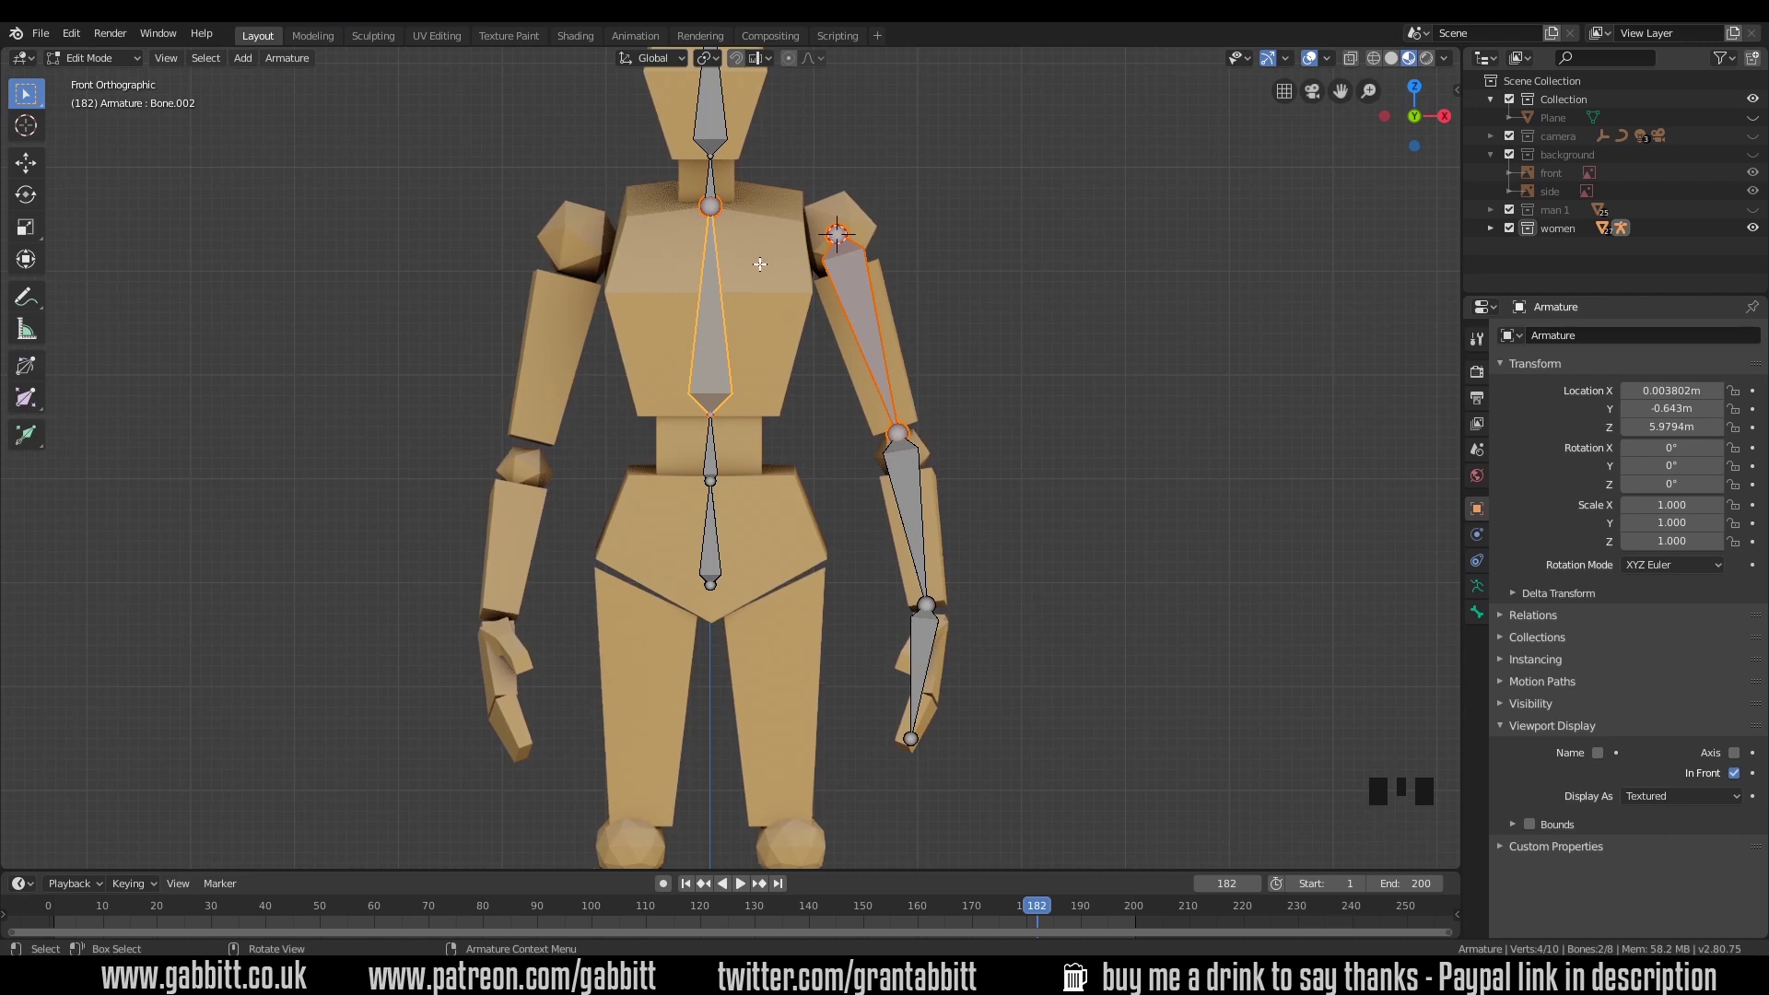
key(ctrl+p)
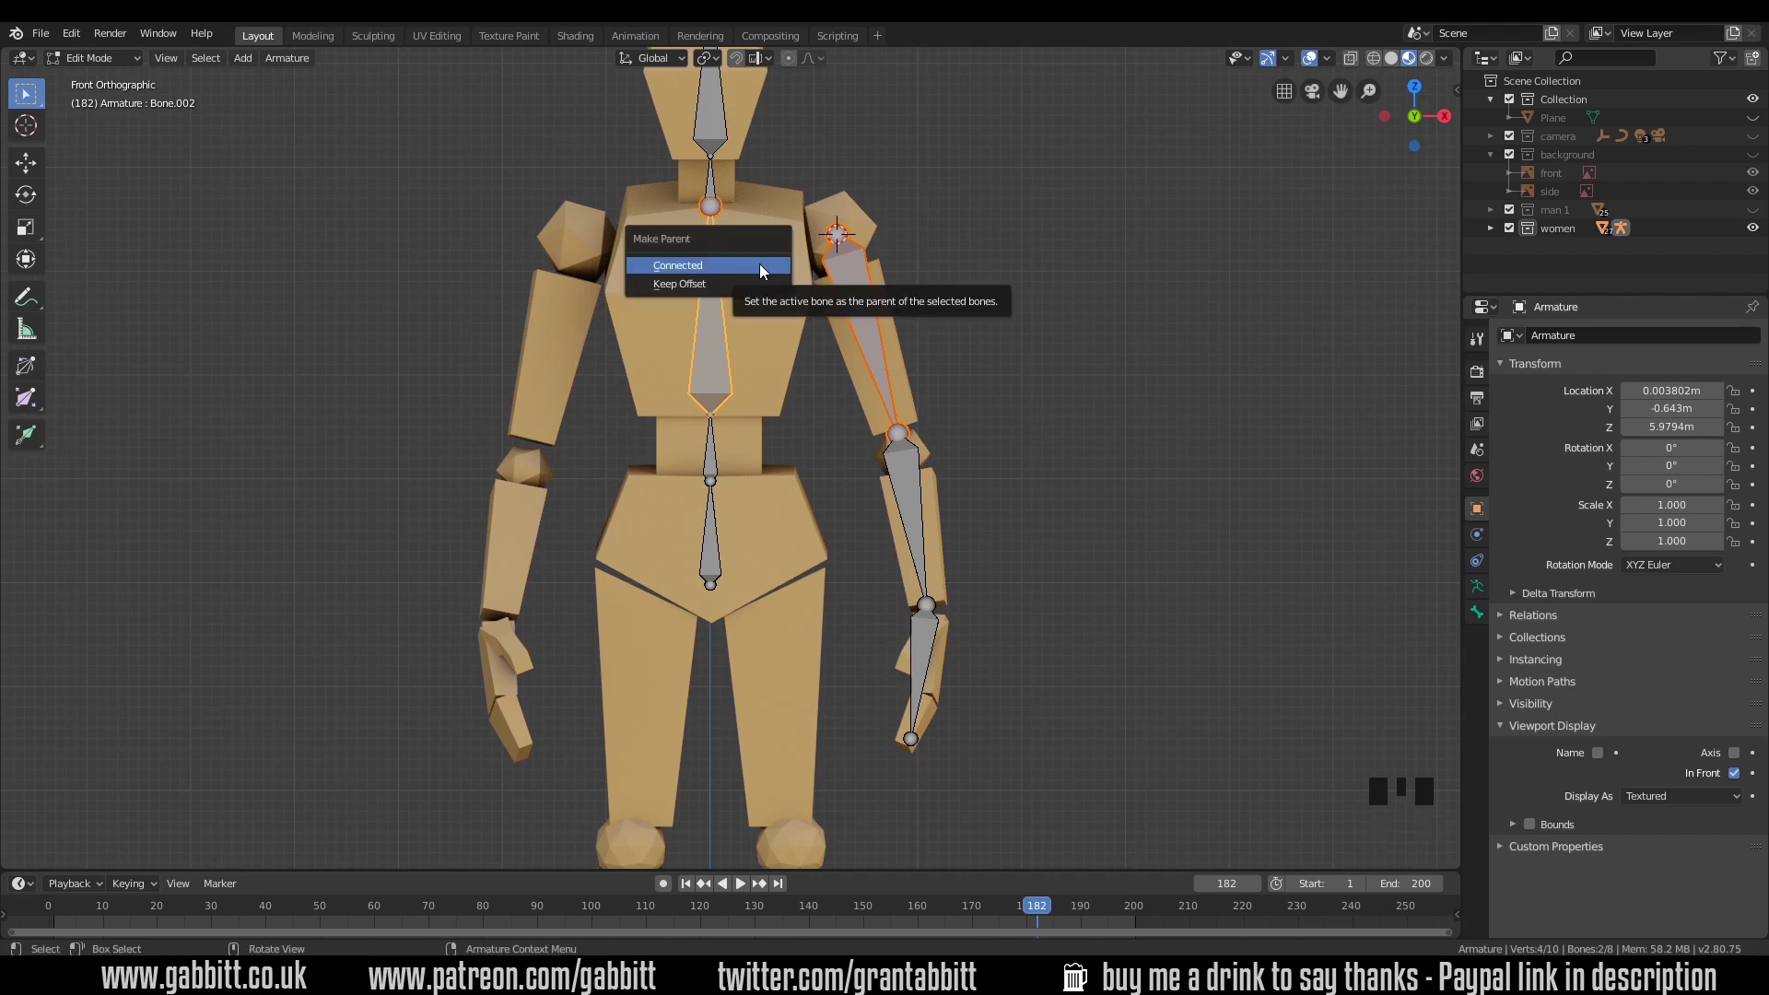
click(688, 283)
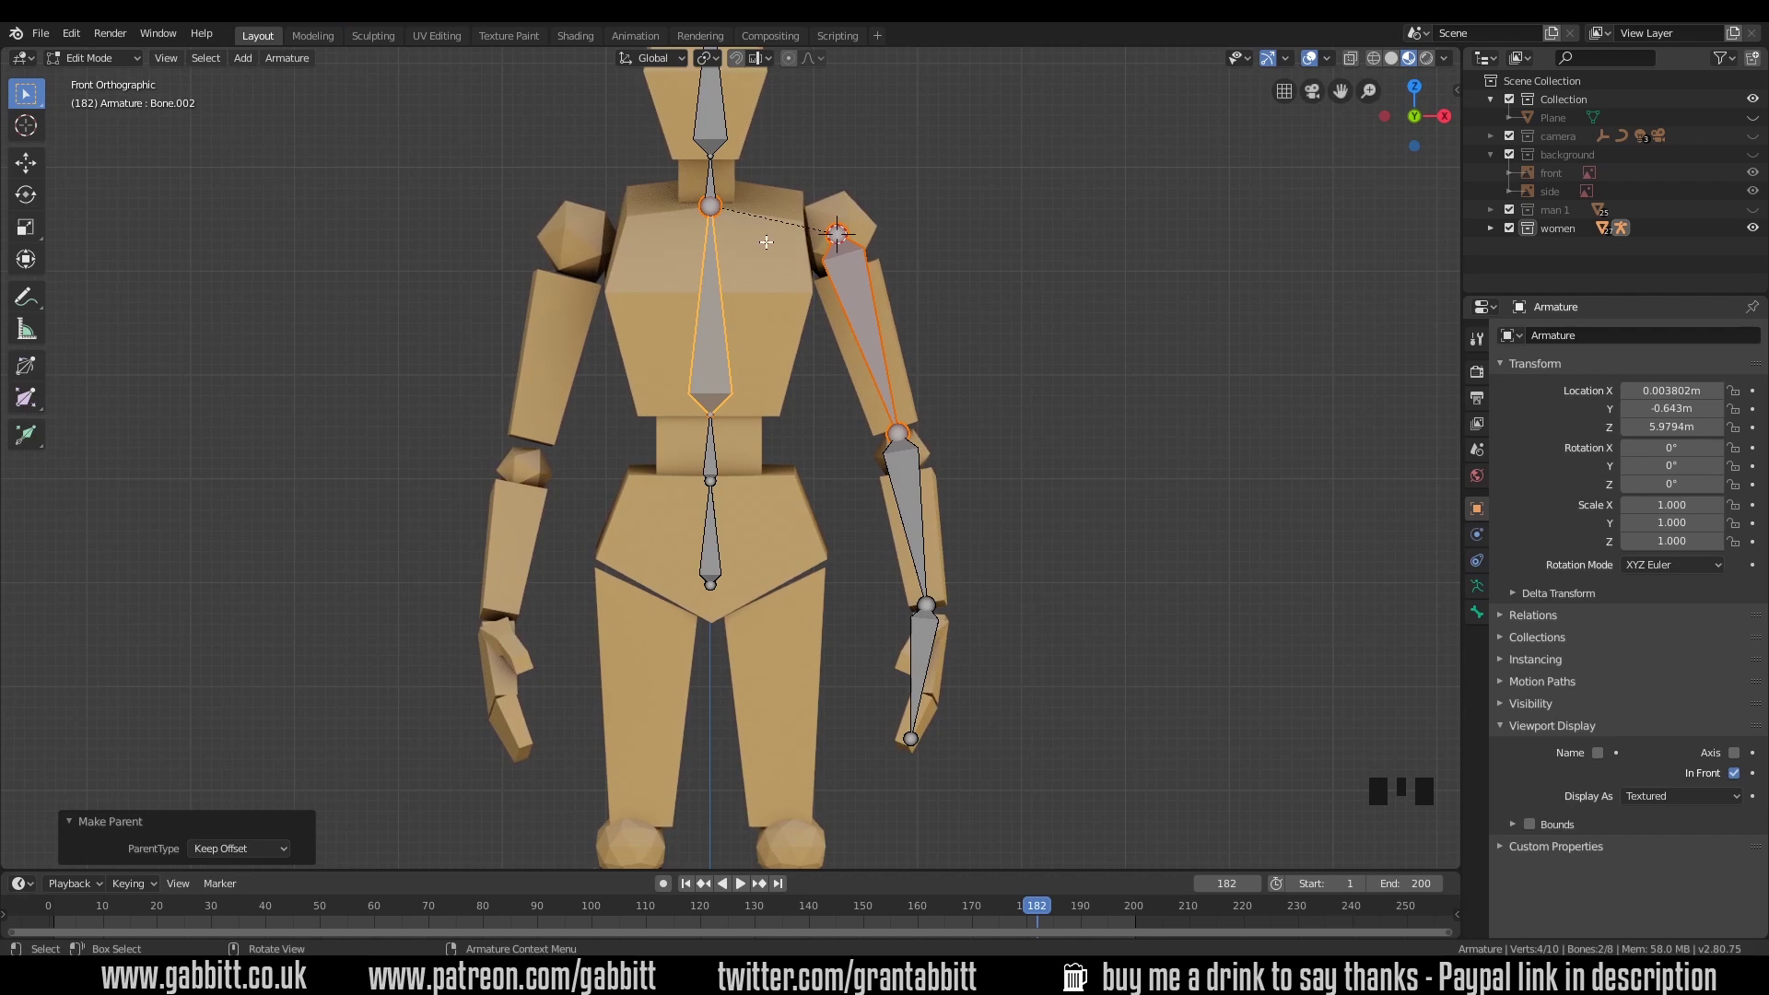
Step: Return to Pose Mode and trial-rotate the chest bone about 15° to test the arm's parenting, cancelling the rotation
click(127, 55)
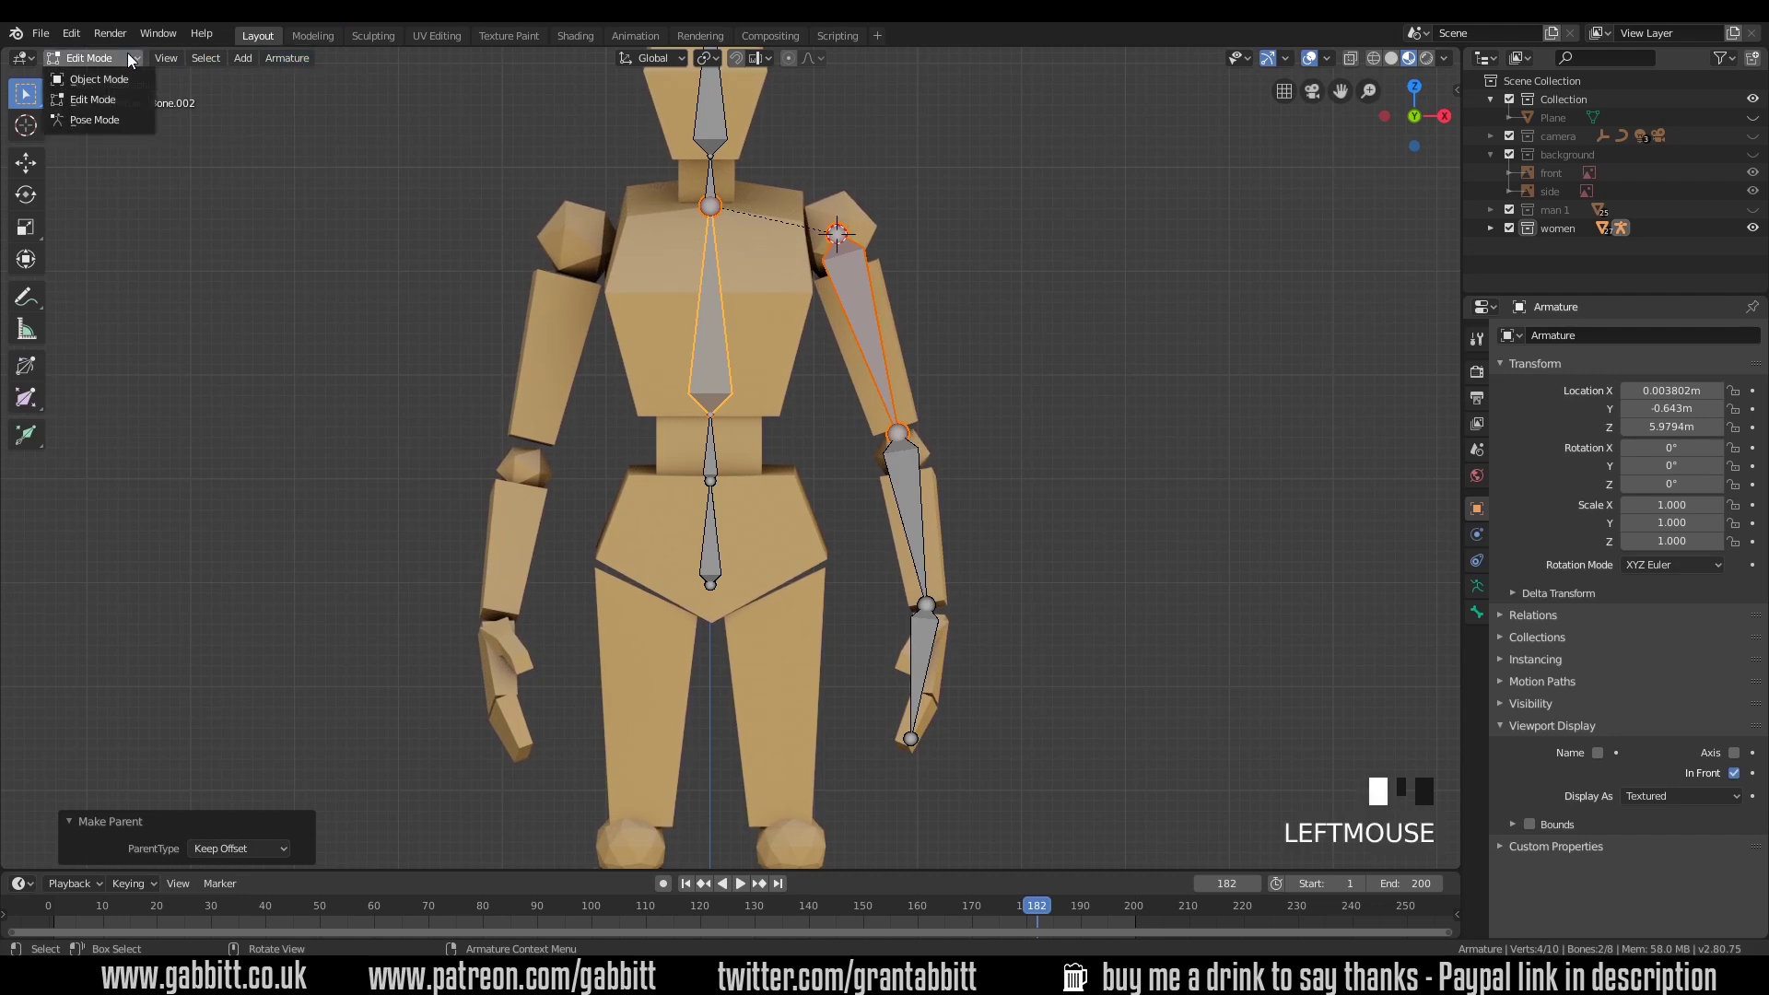
click(96, 120)
click(835, 403)
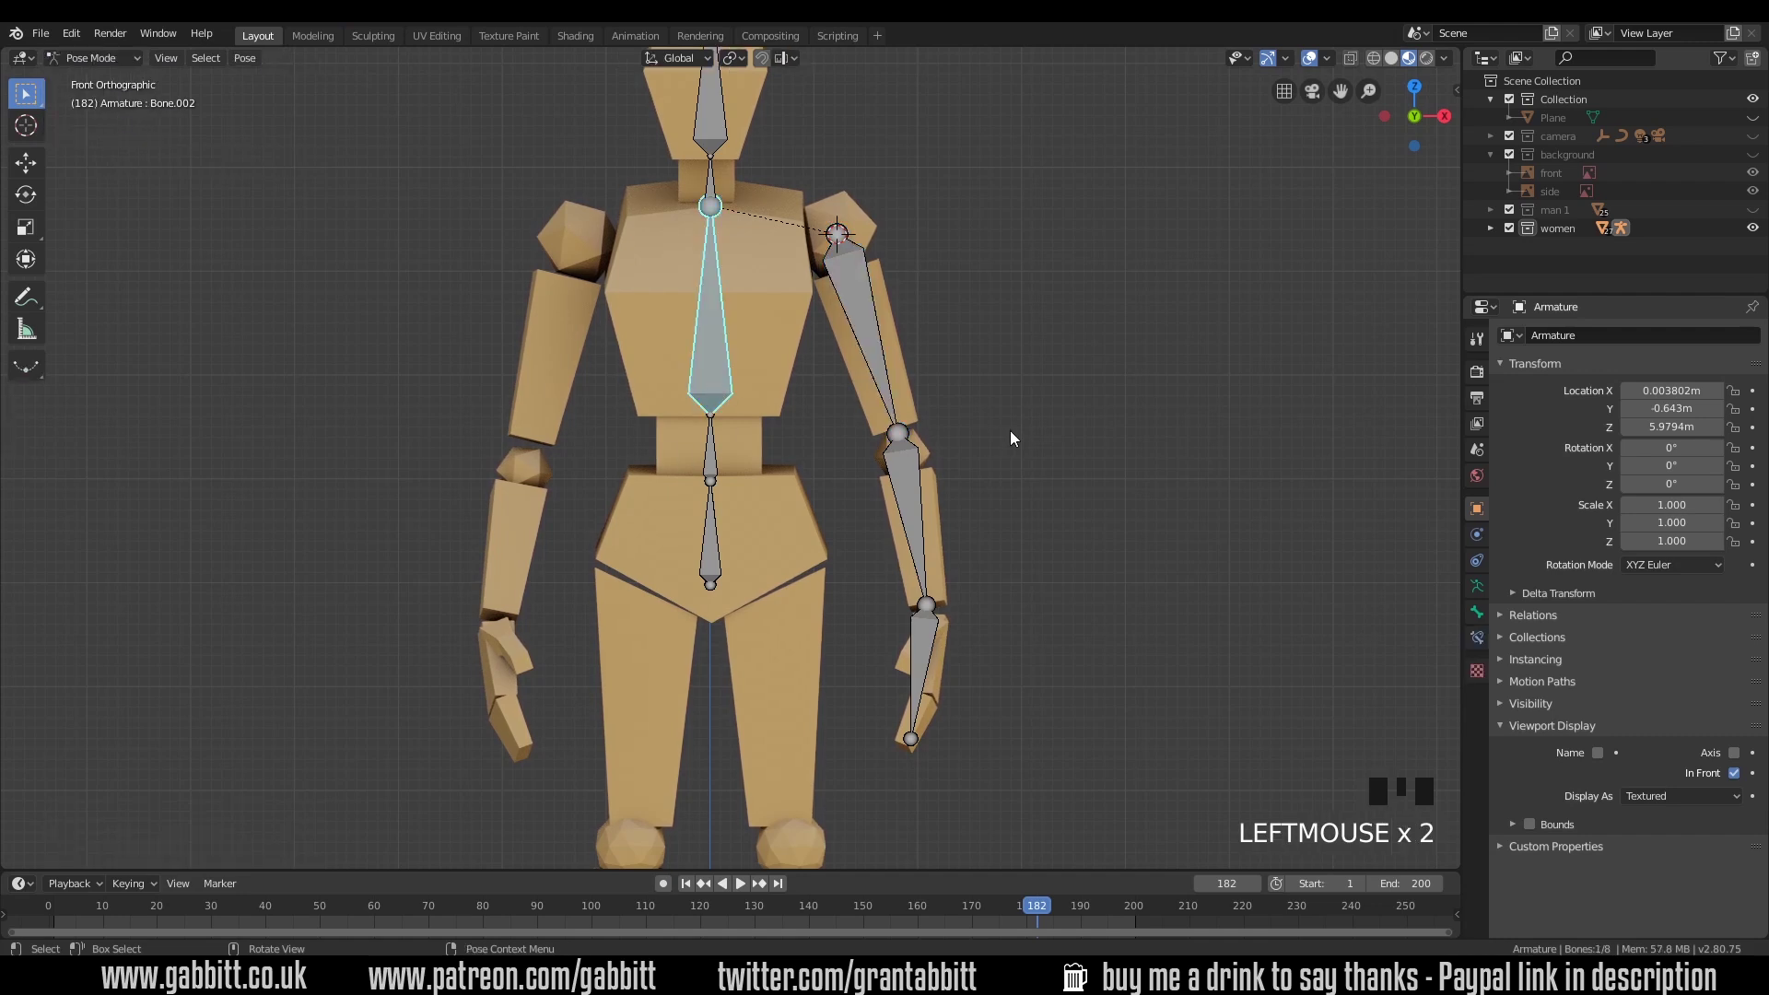
key(r)
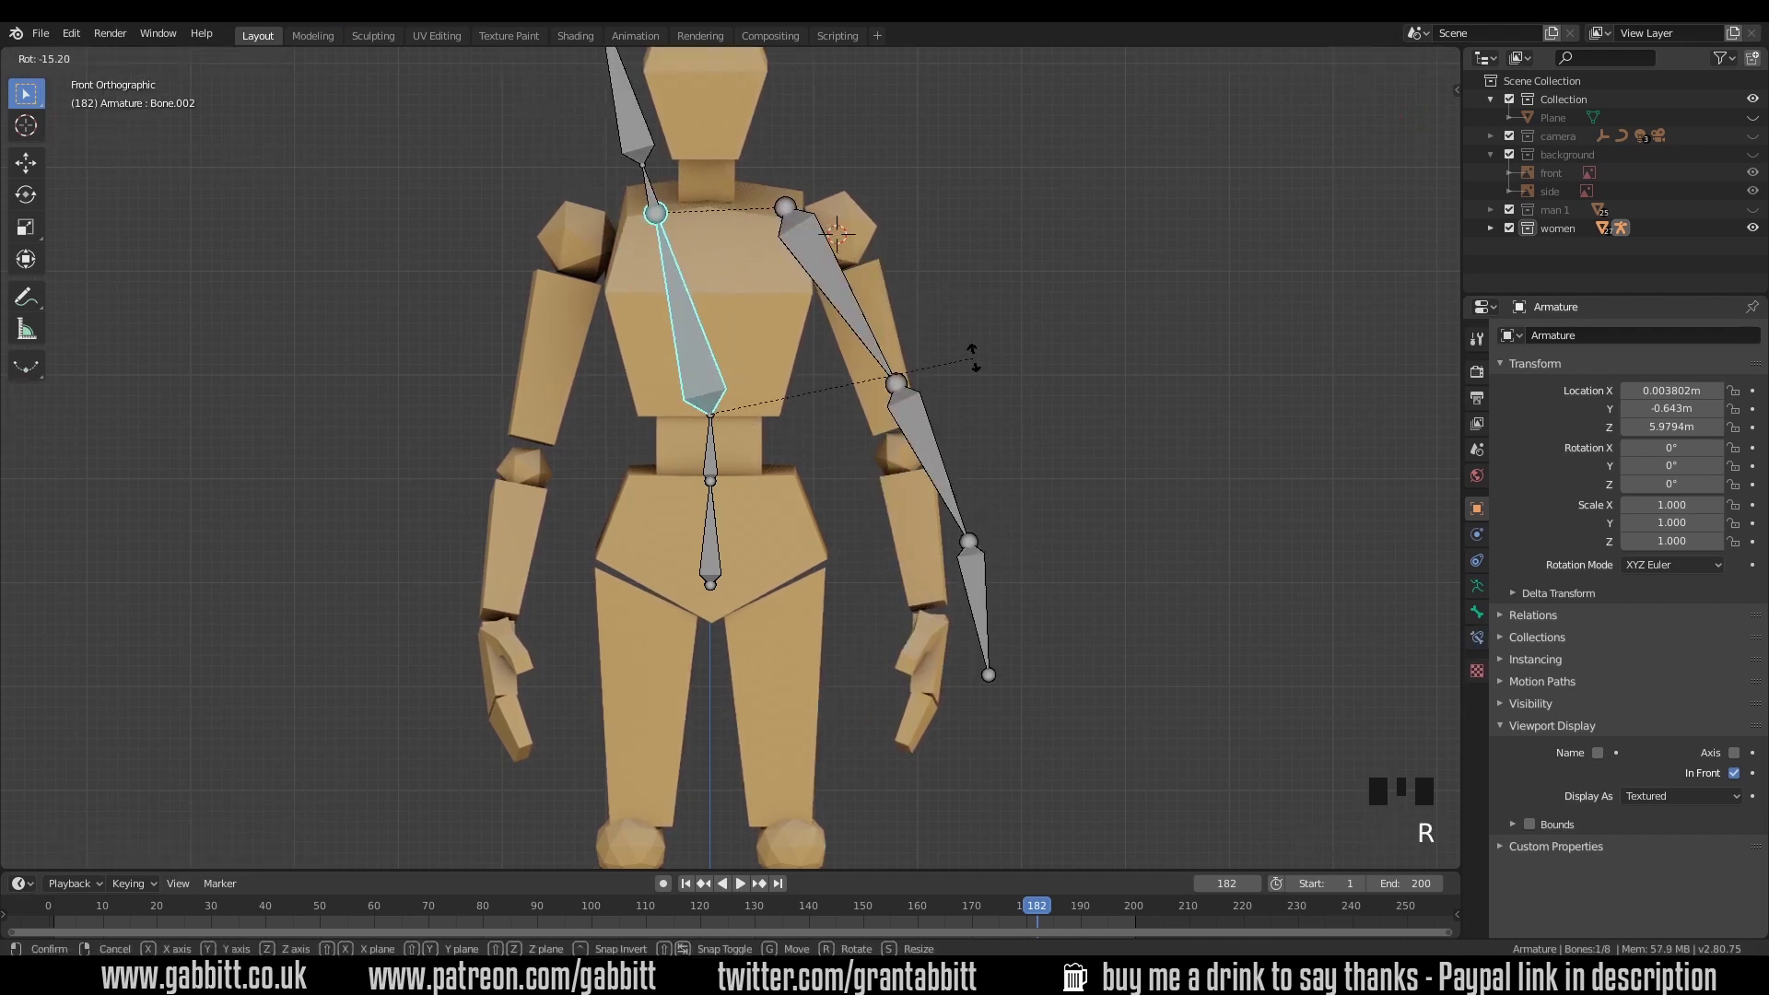
right_click(972, 359)
Step: Select the left hand, forearm, upper-arm and chest bones in turn to examine the parent chain
click(926, 630)
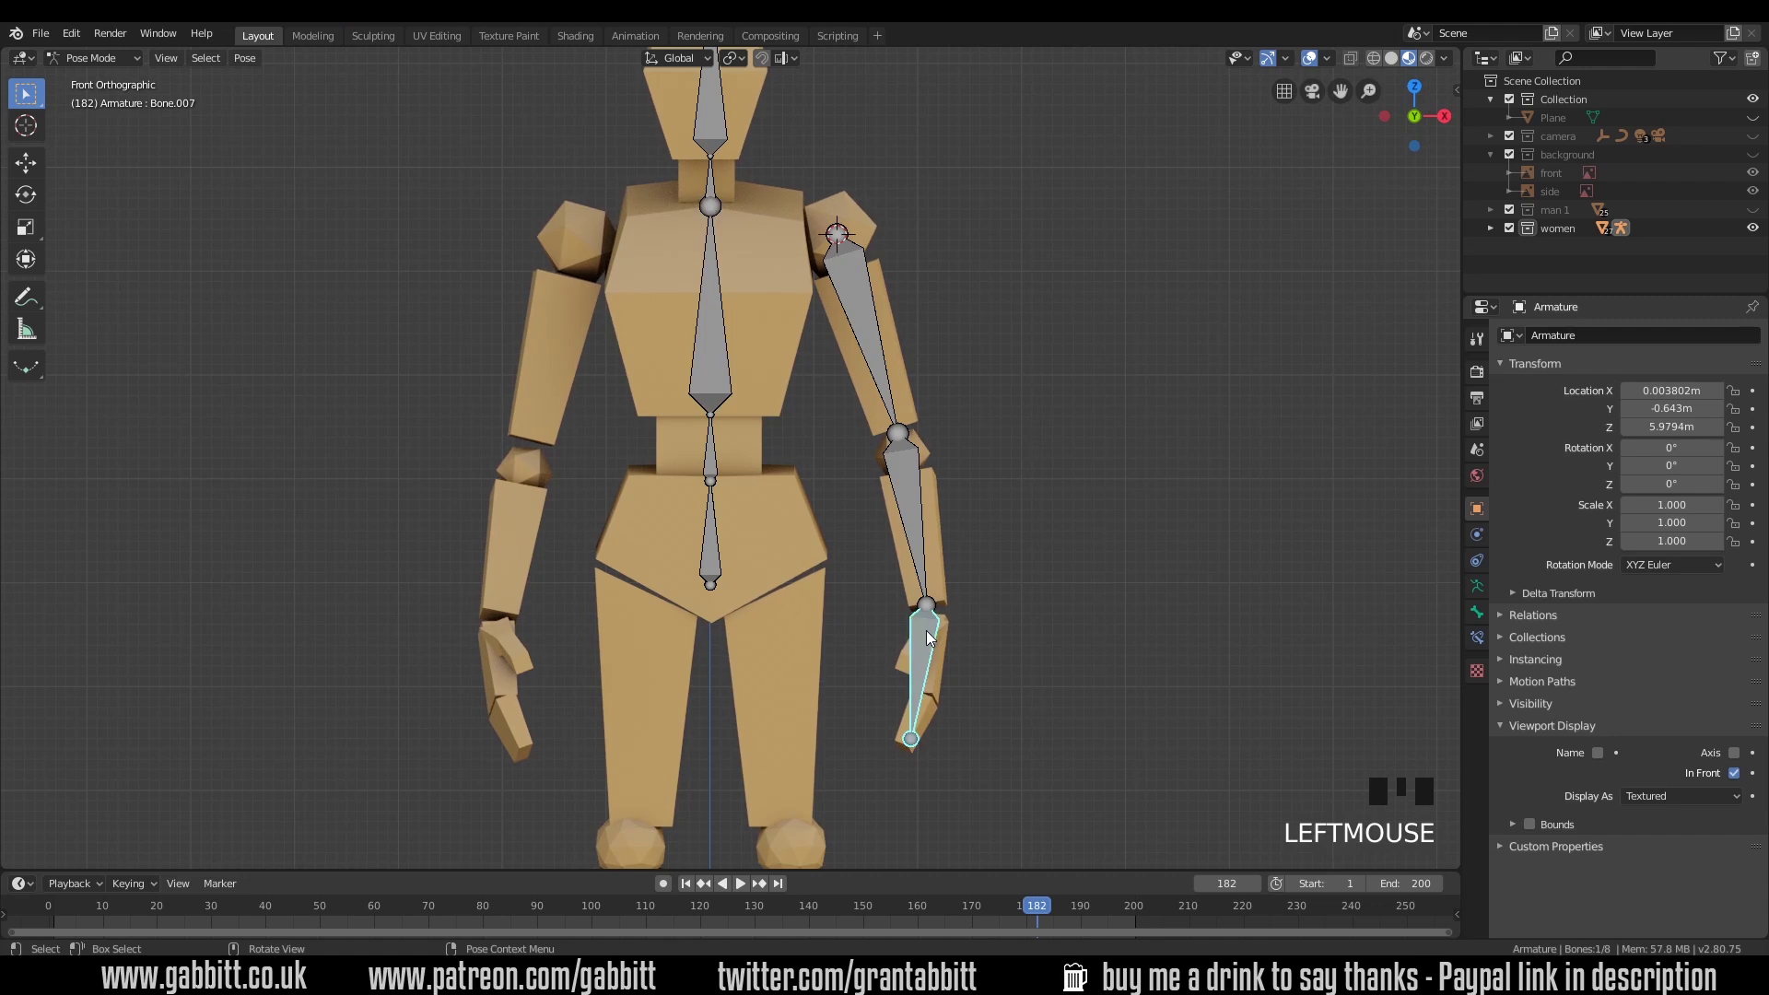
click(927, 498)
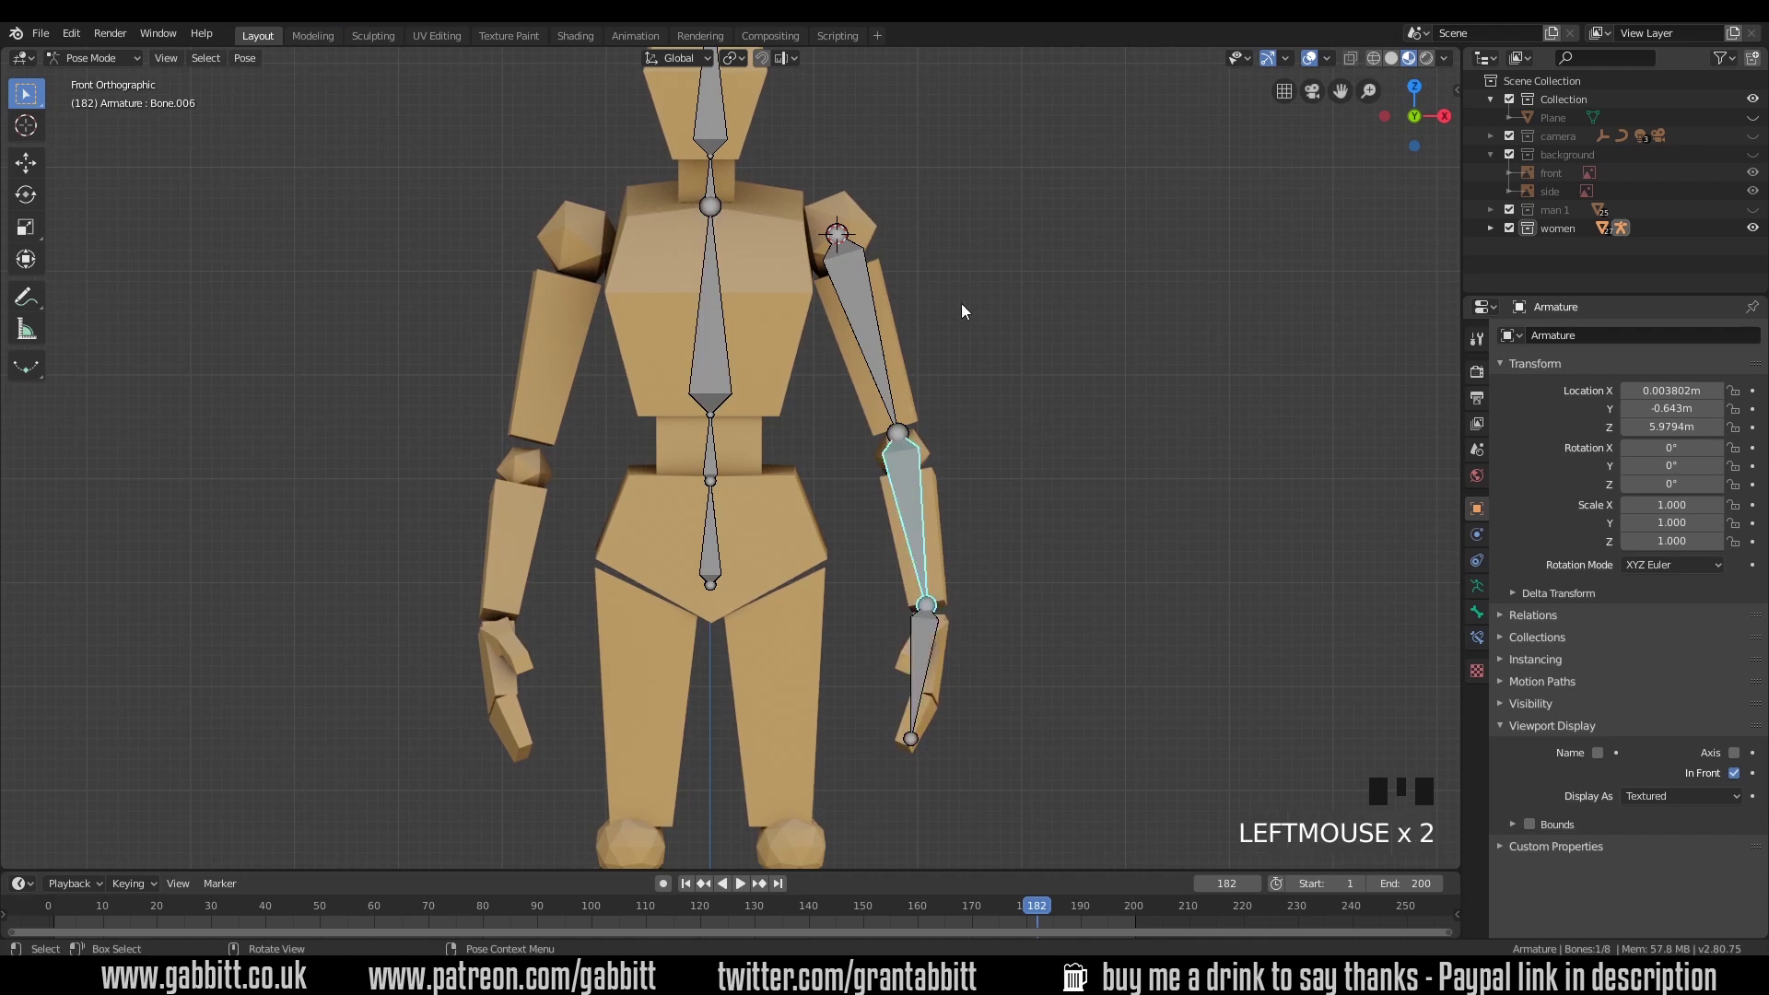
click(870, 293)
double_click(866, 297)
click(866, 296)
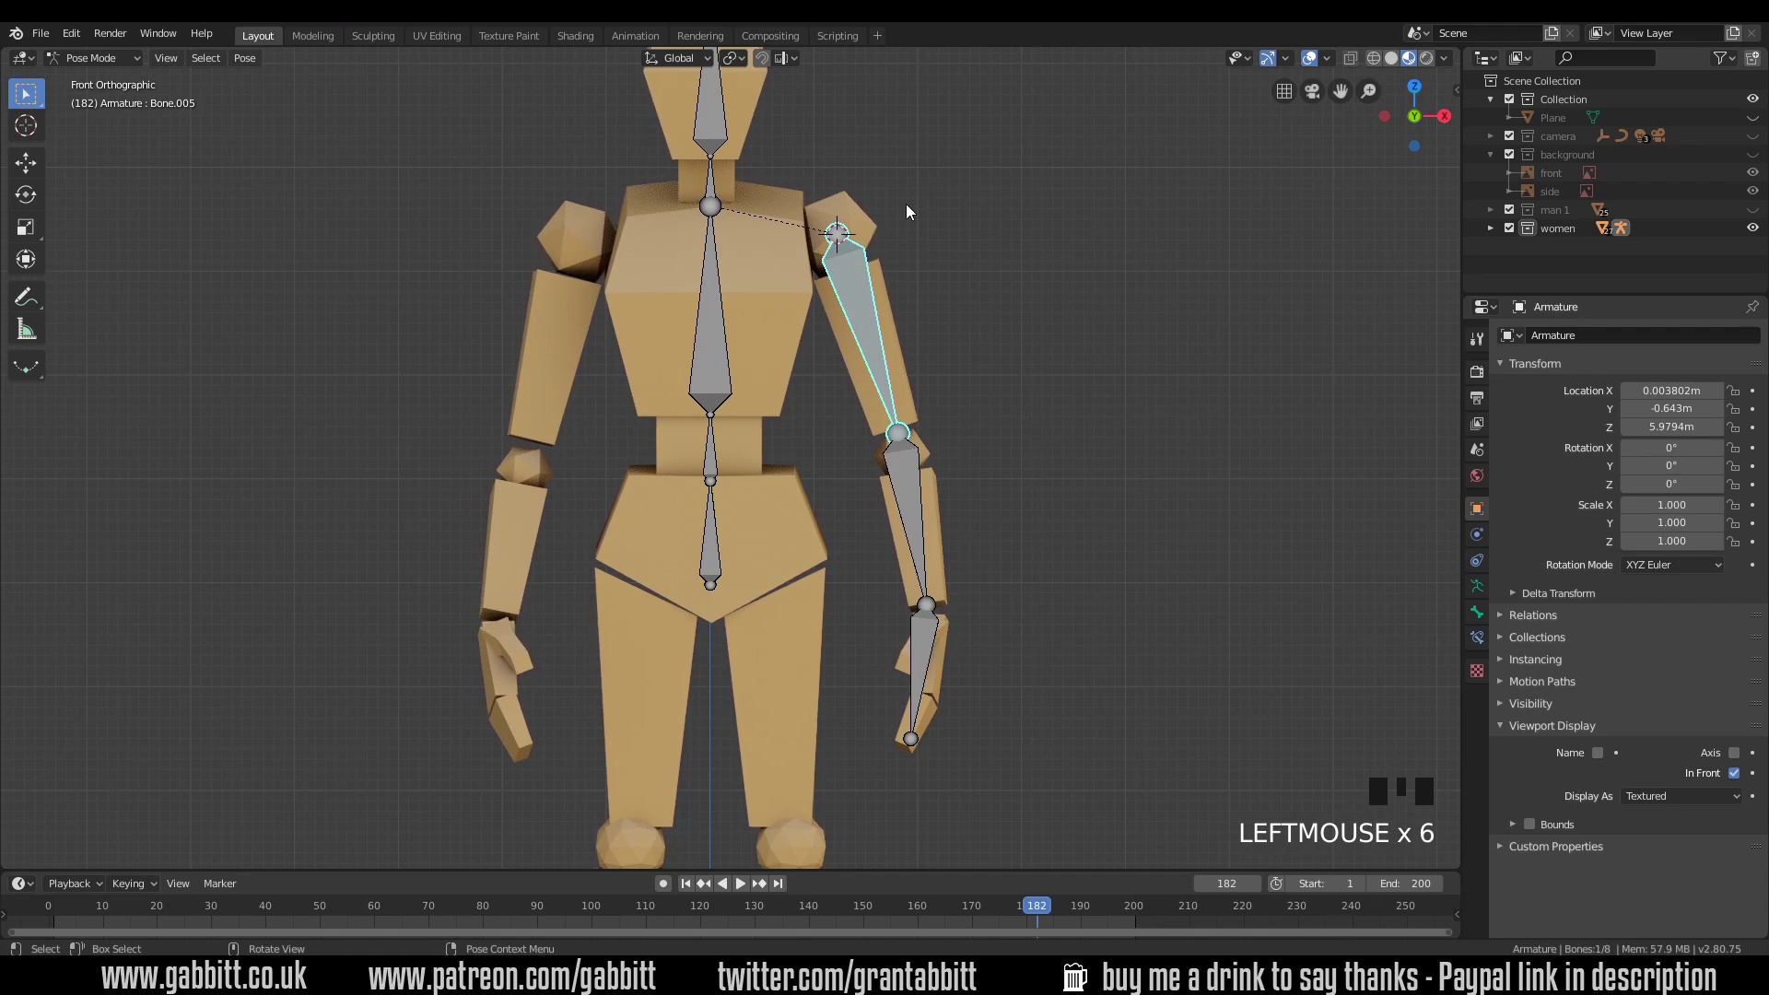
click(715, 274)
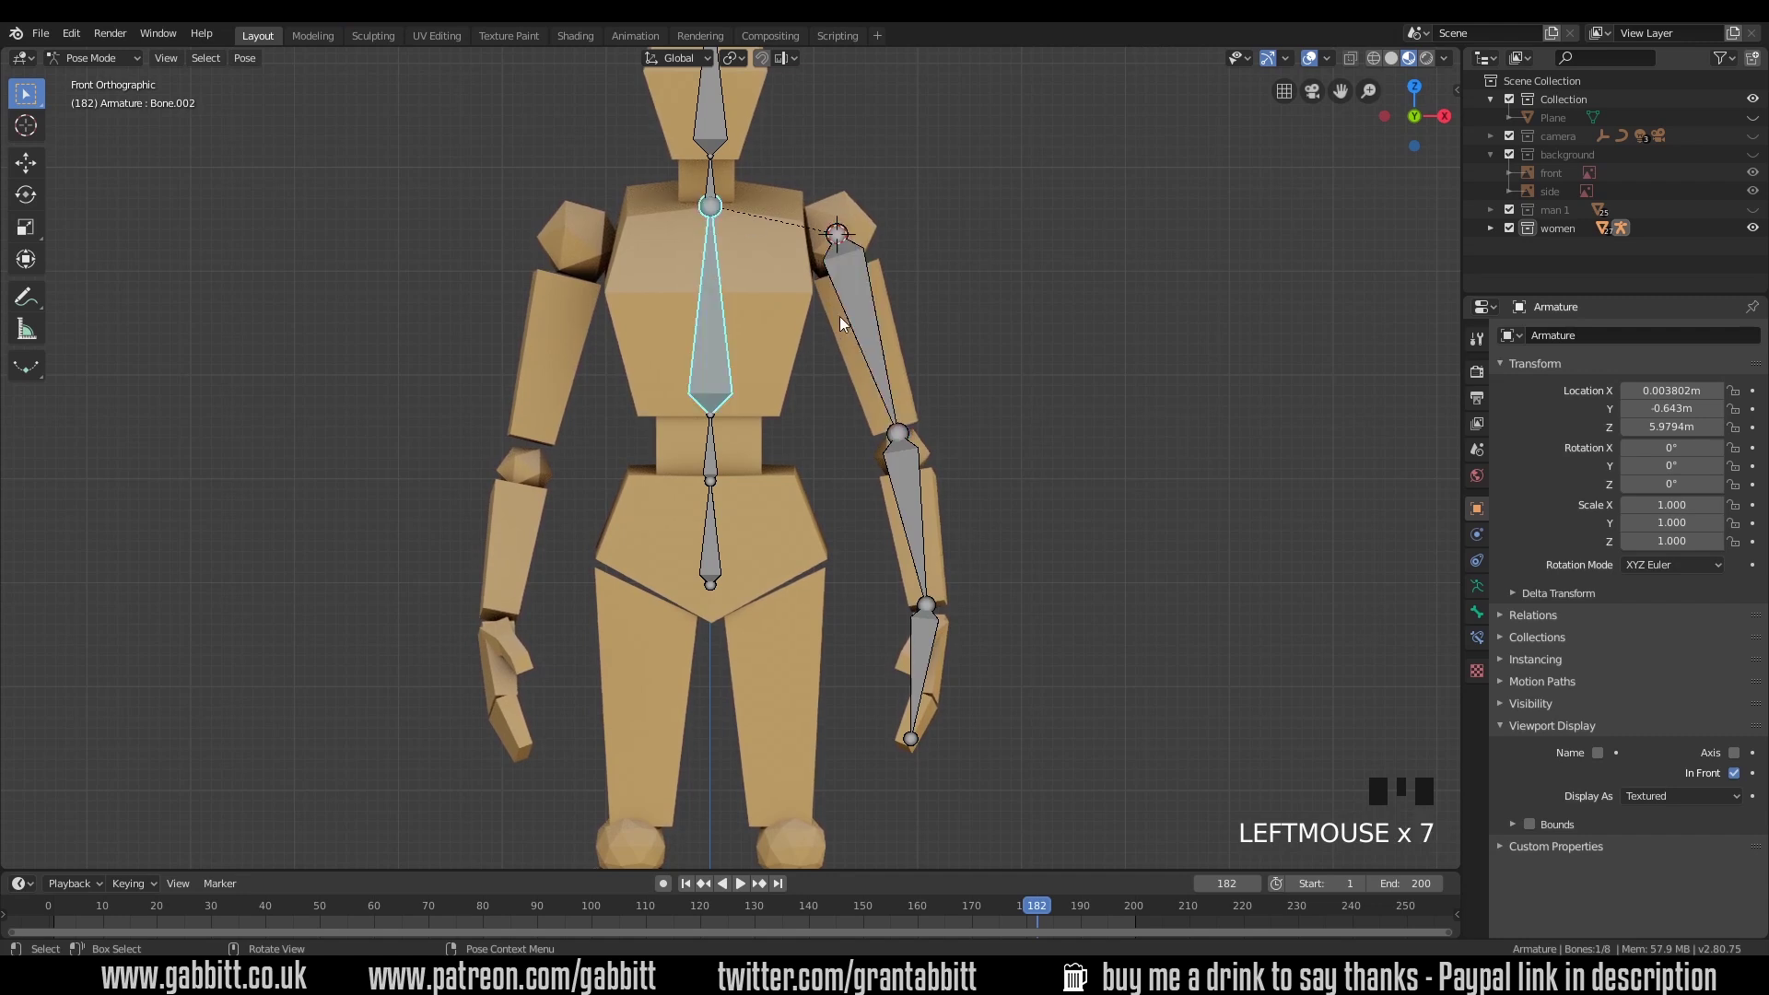
Step: In Edit Mode, add a bone at the left hip joint and move its tip to the left knee, about -3.26 m in Z
click(714, 459)
click(710, 545)
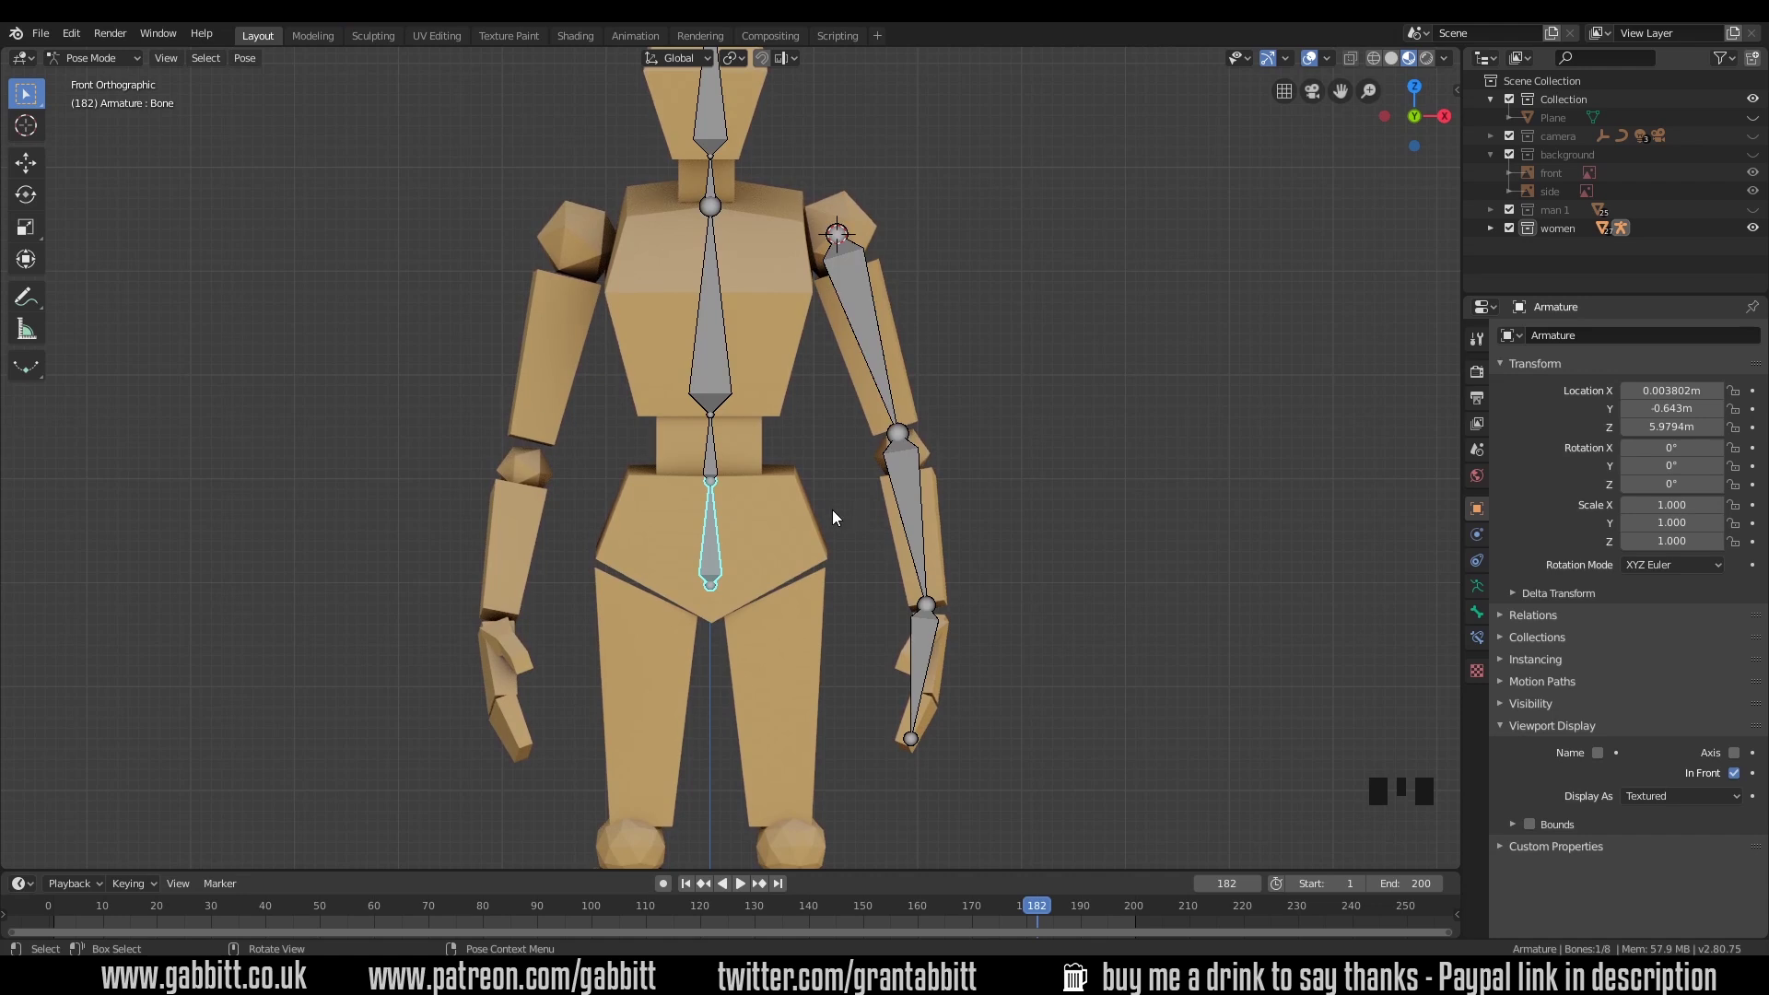
click(96, 59)
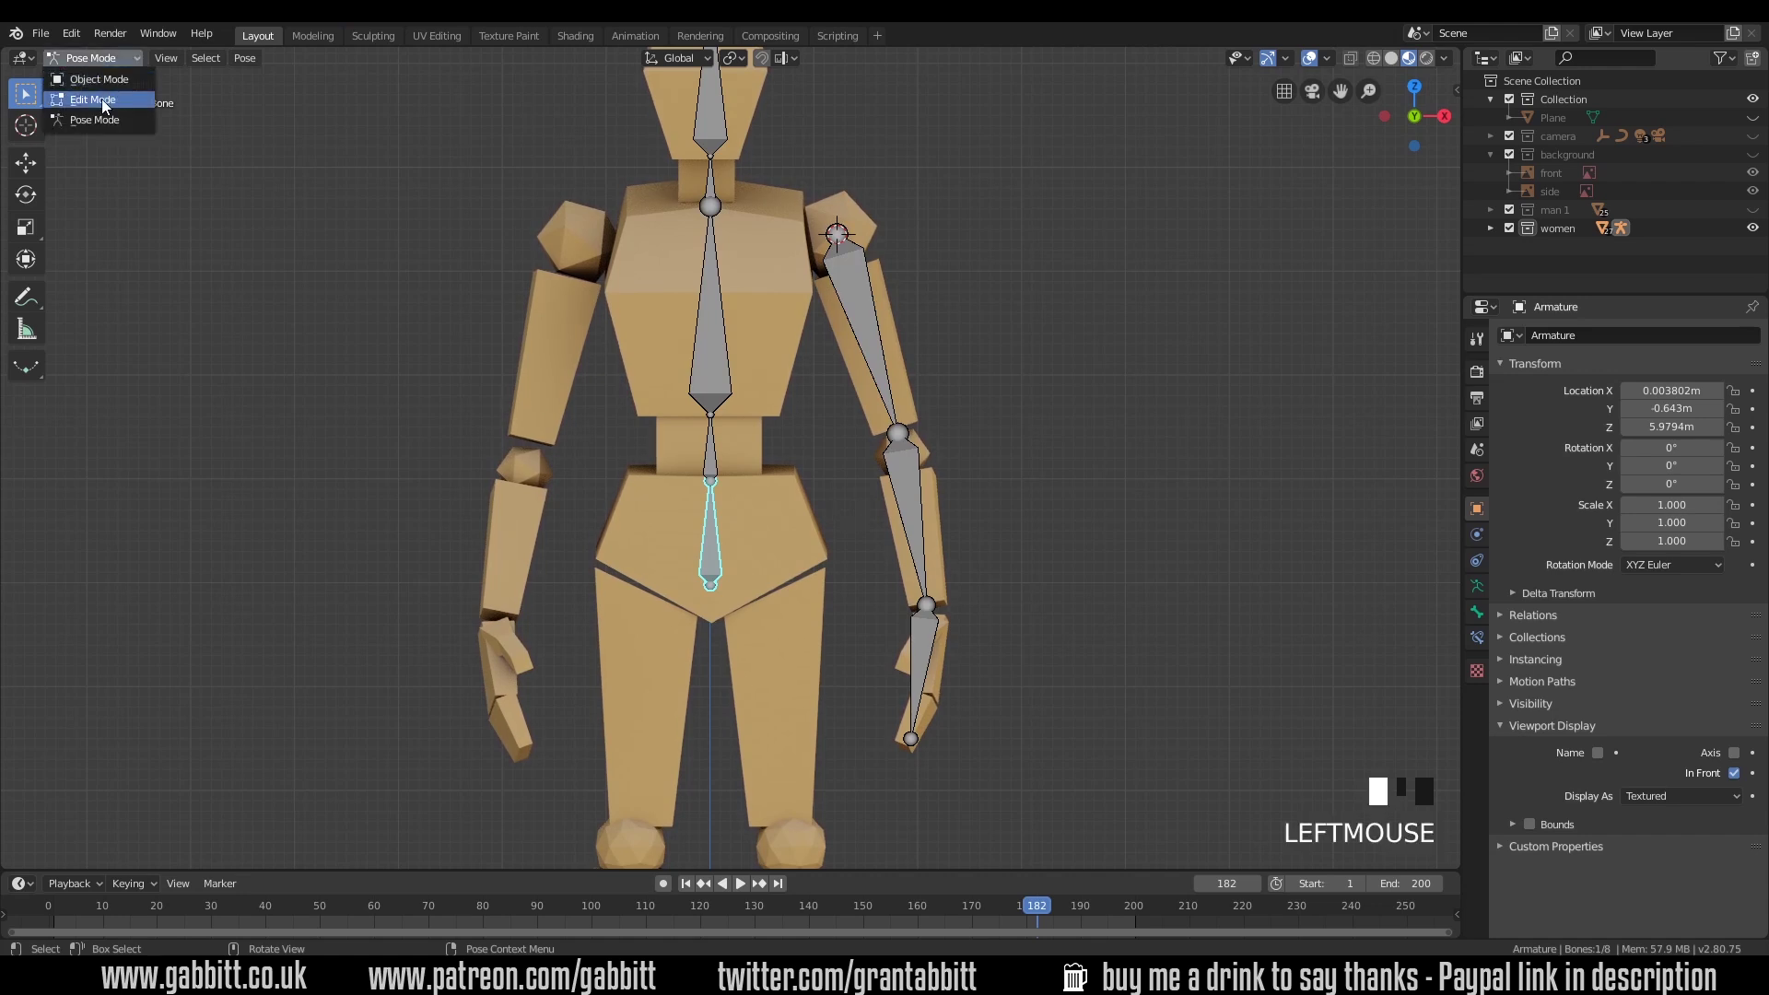
click(101, 98)
shift+middle_drag(848, 679, 826, 323)
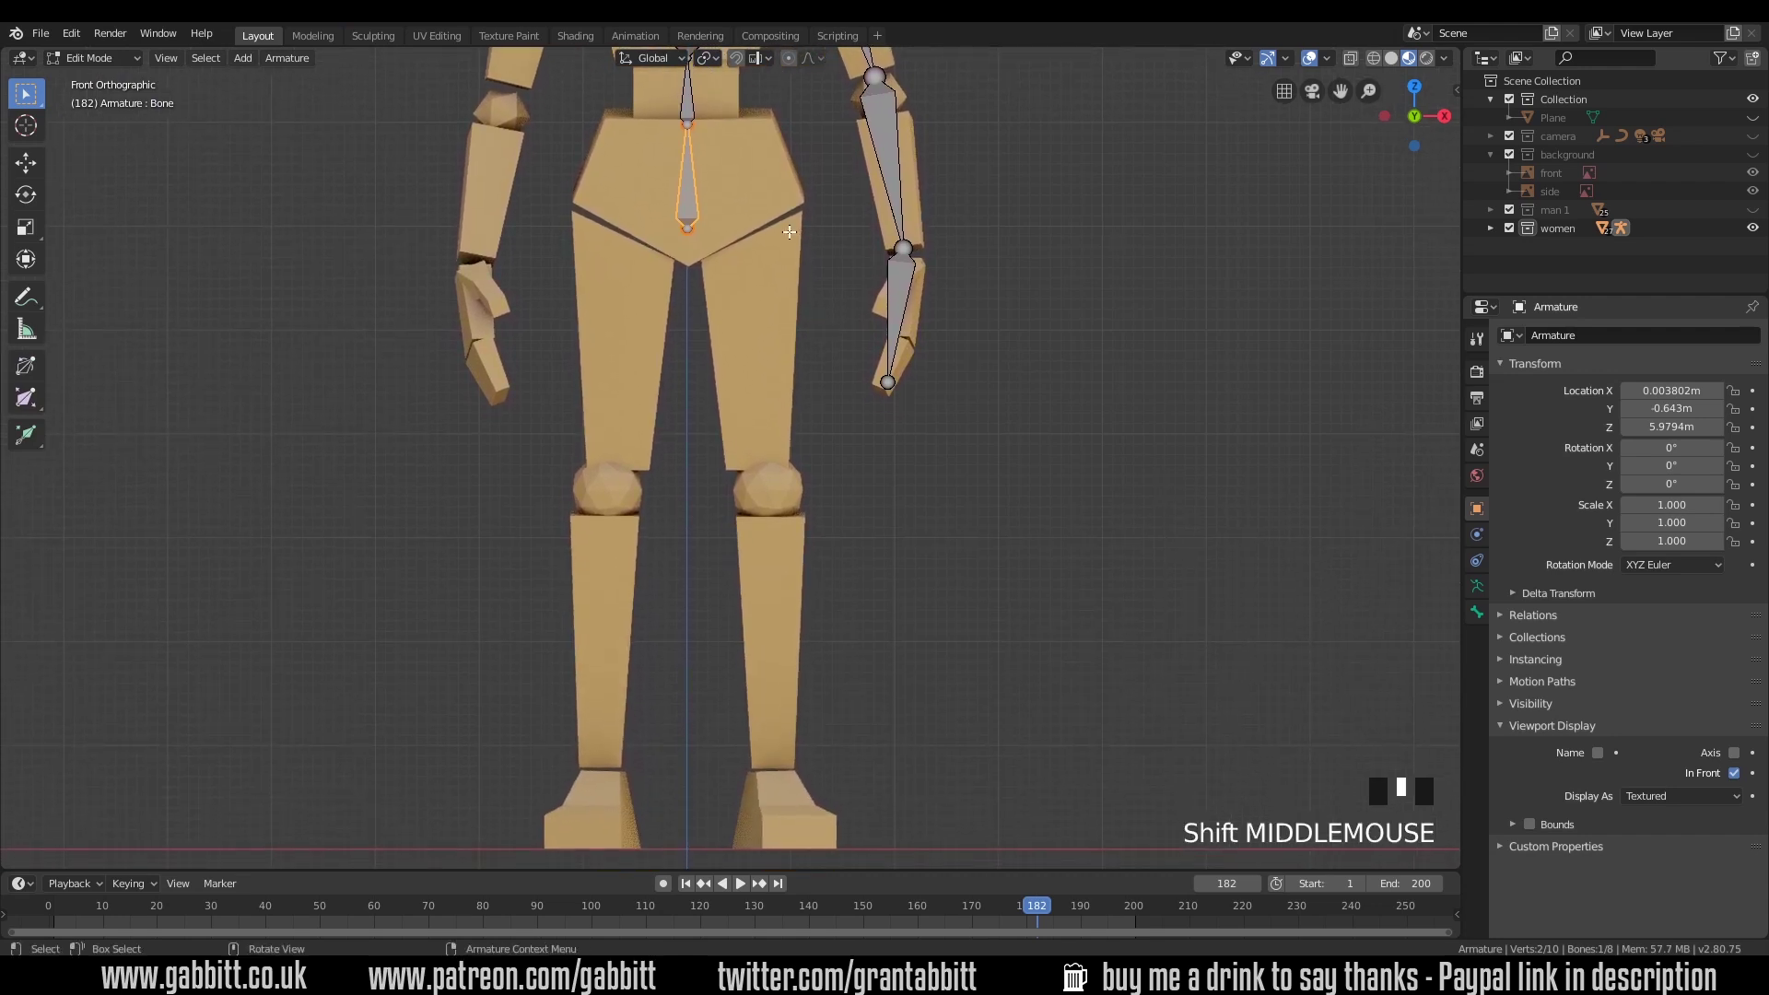
shift+right_click(755, 238)
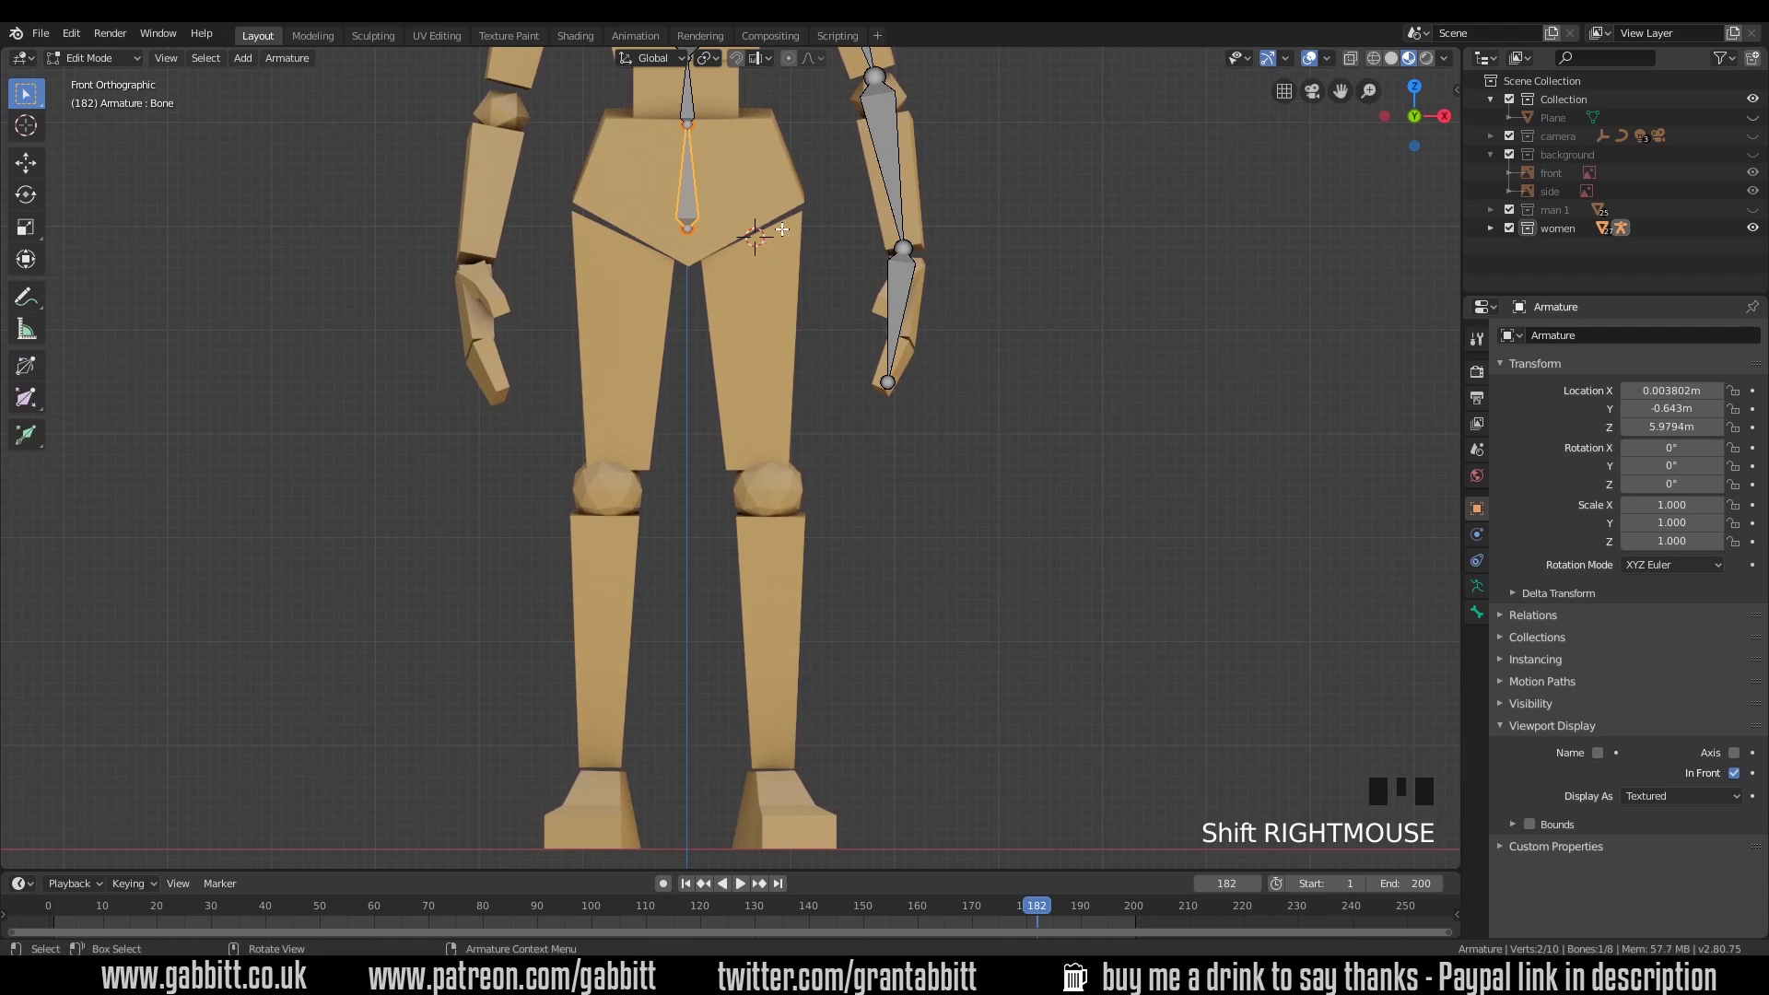
key(shift+a)
click(755, 130)
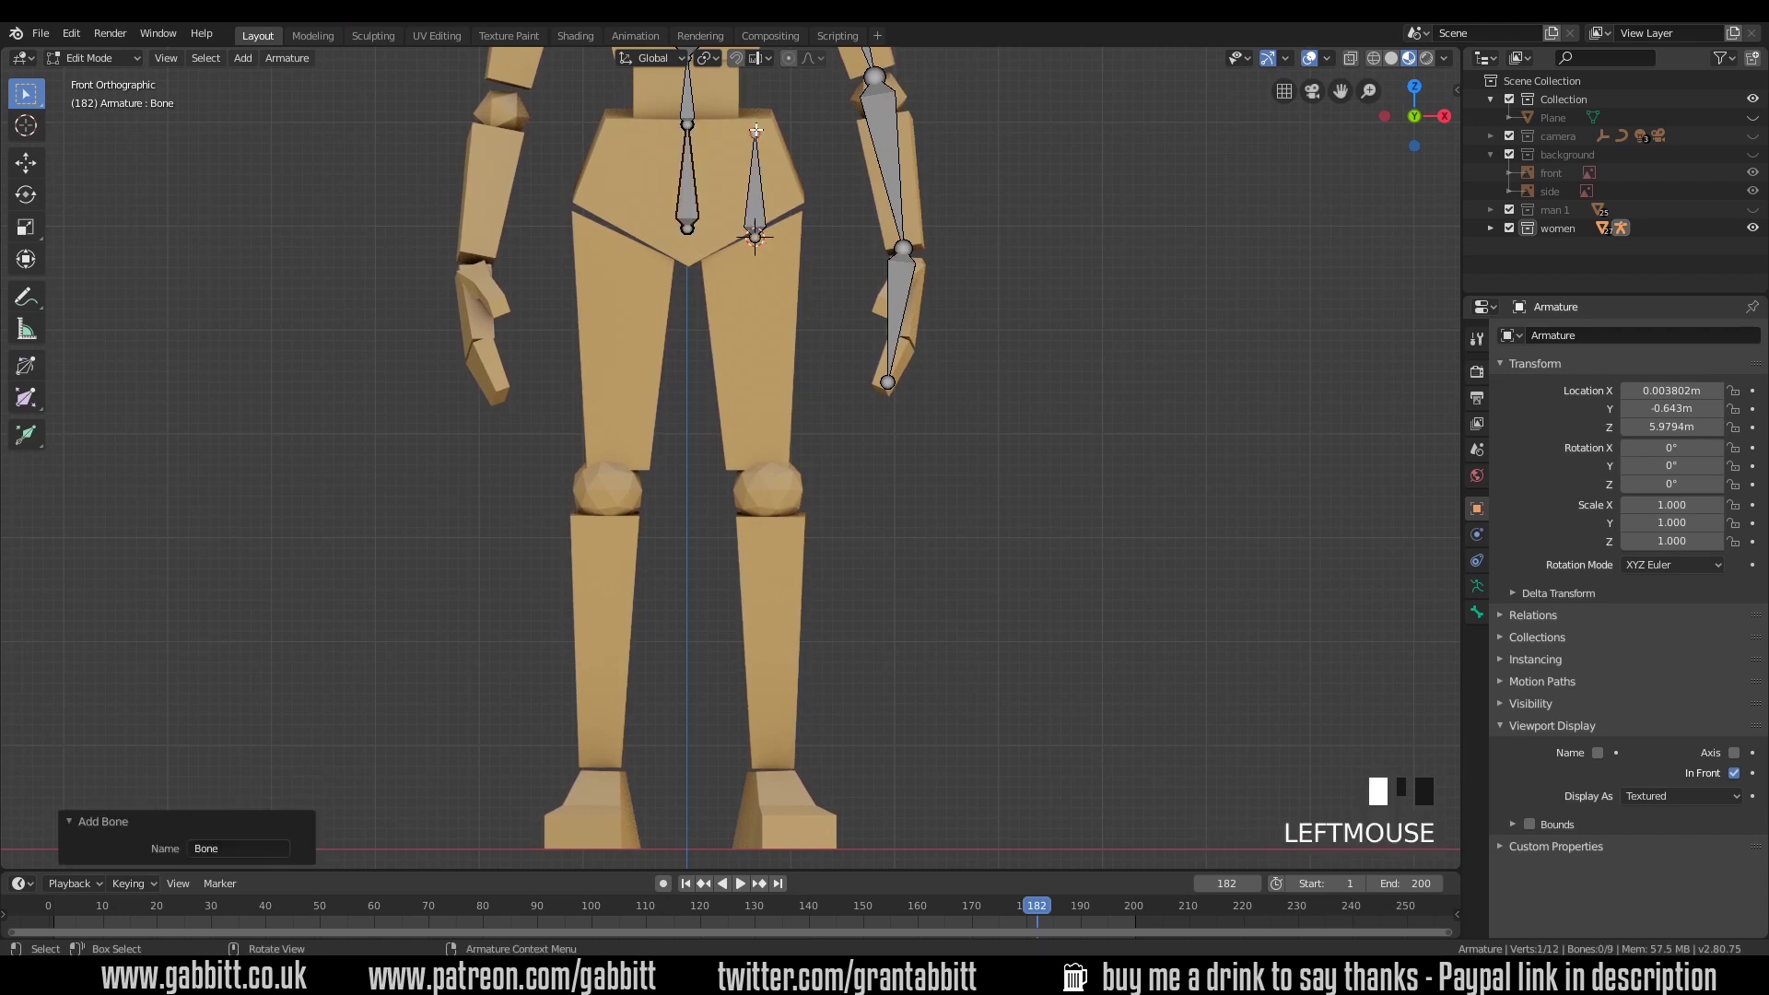
key(g)
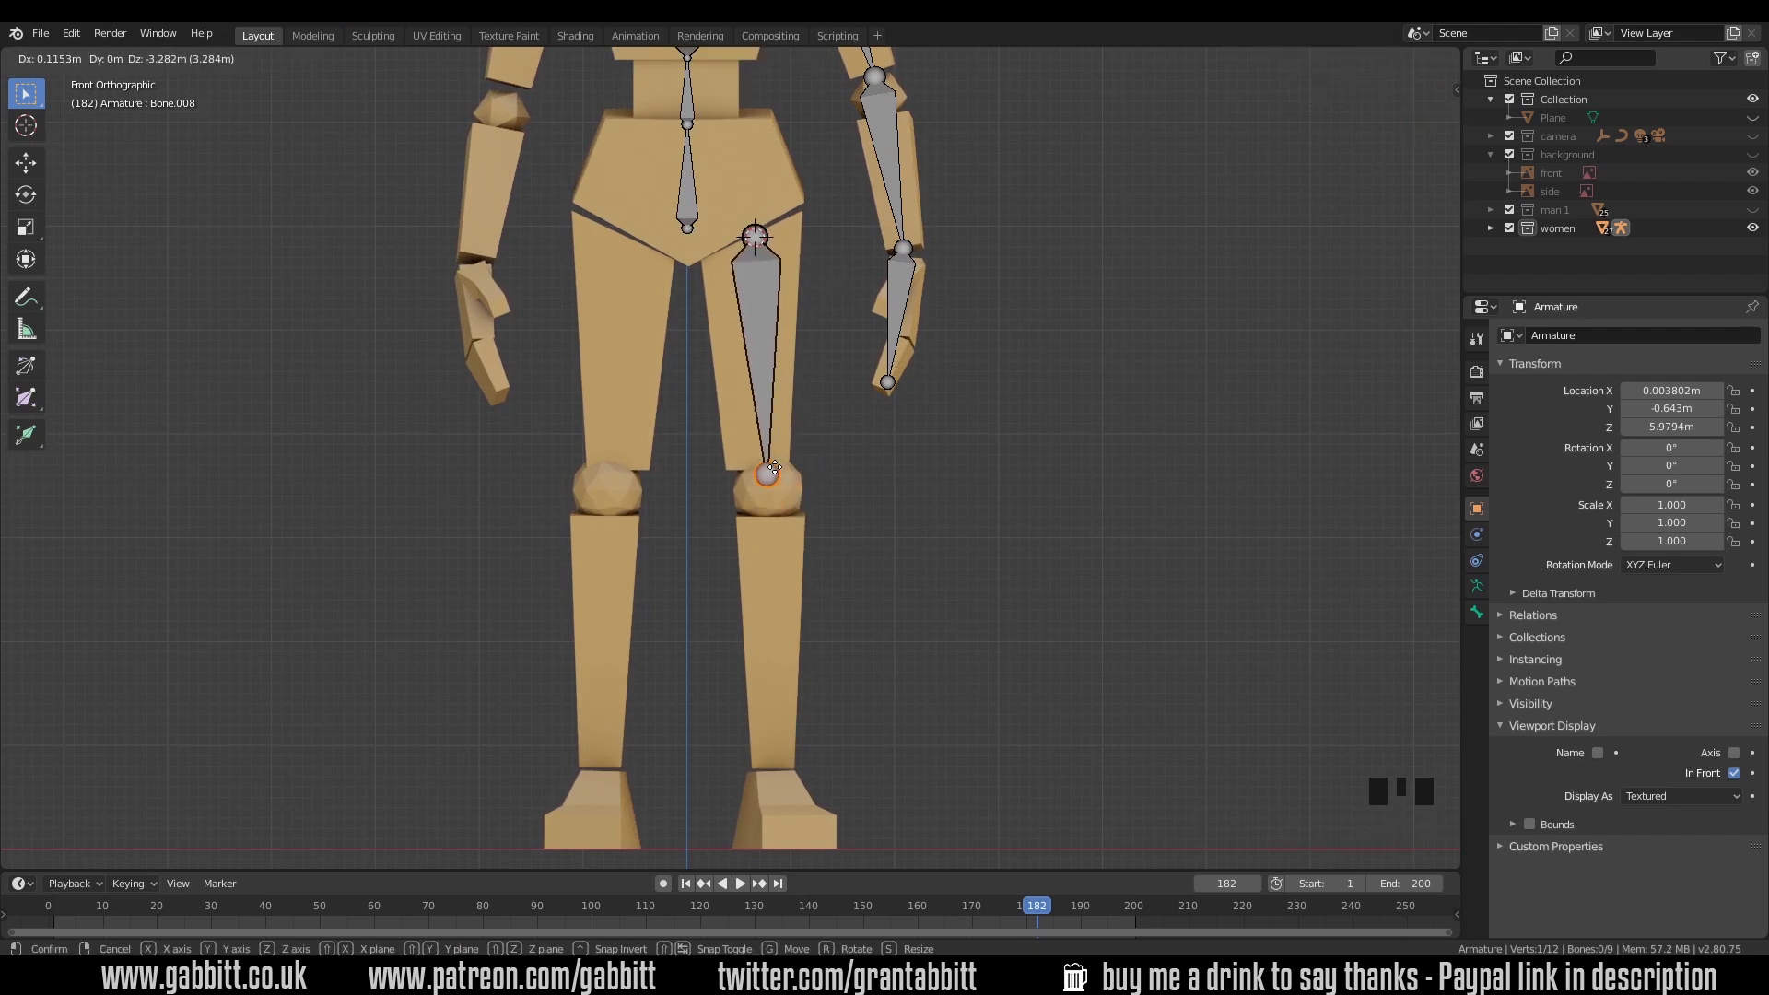
click(777, 473)
Step: Extrude a shin bone about 2.76 m down to the left ankle and a foot bone about 0.825 m down to the ground
key(e)
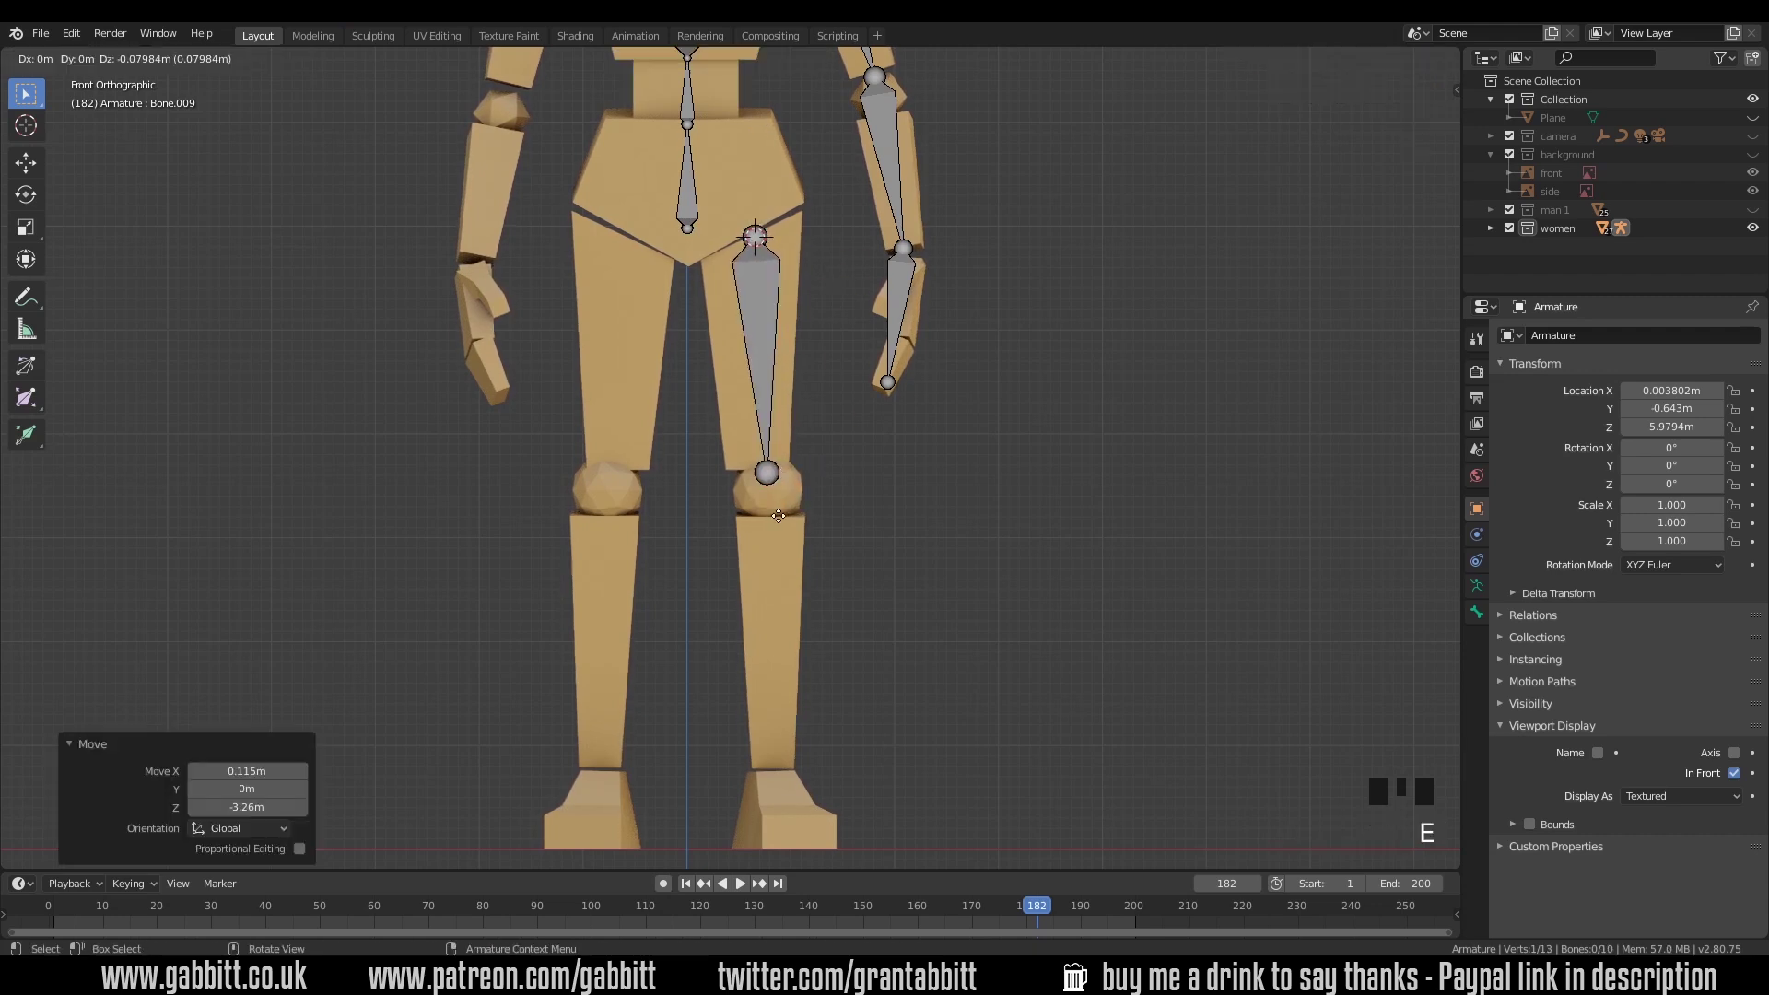
click(788, 757)
shift+middle_drag(788, 757, 789, 657)
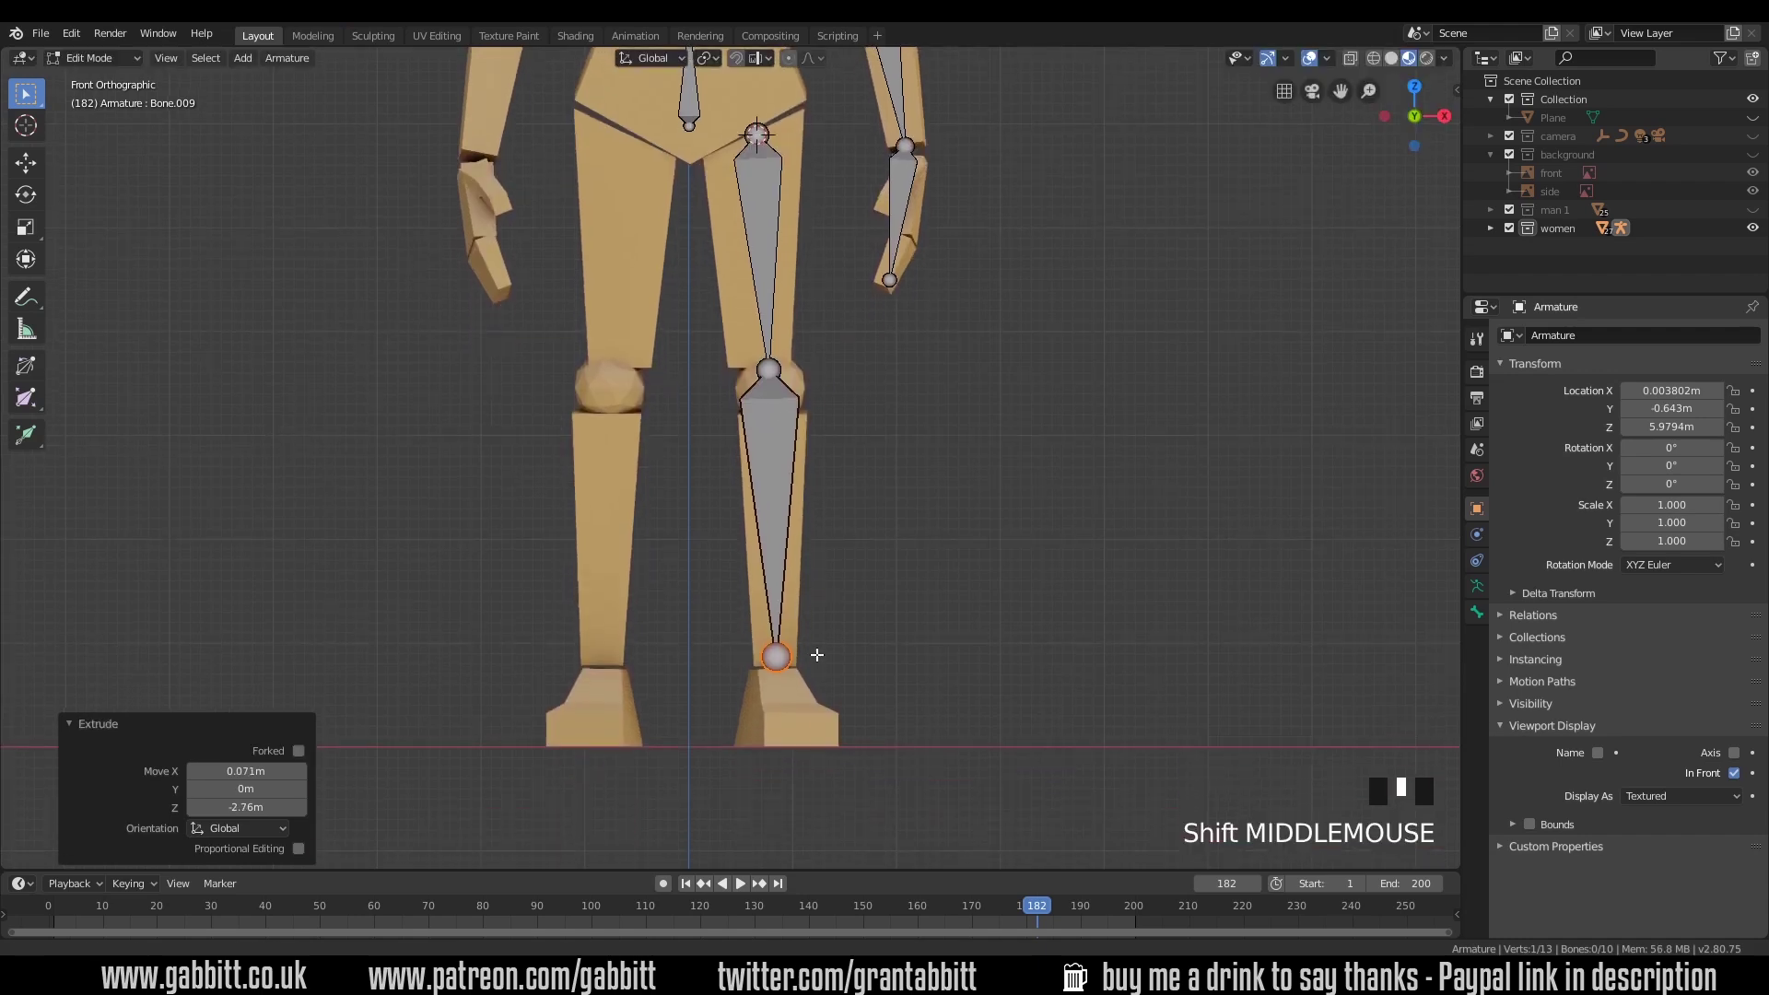
key(e)
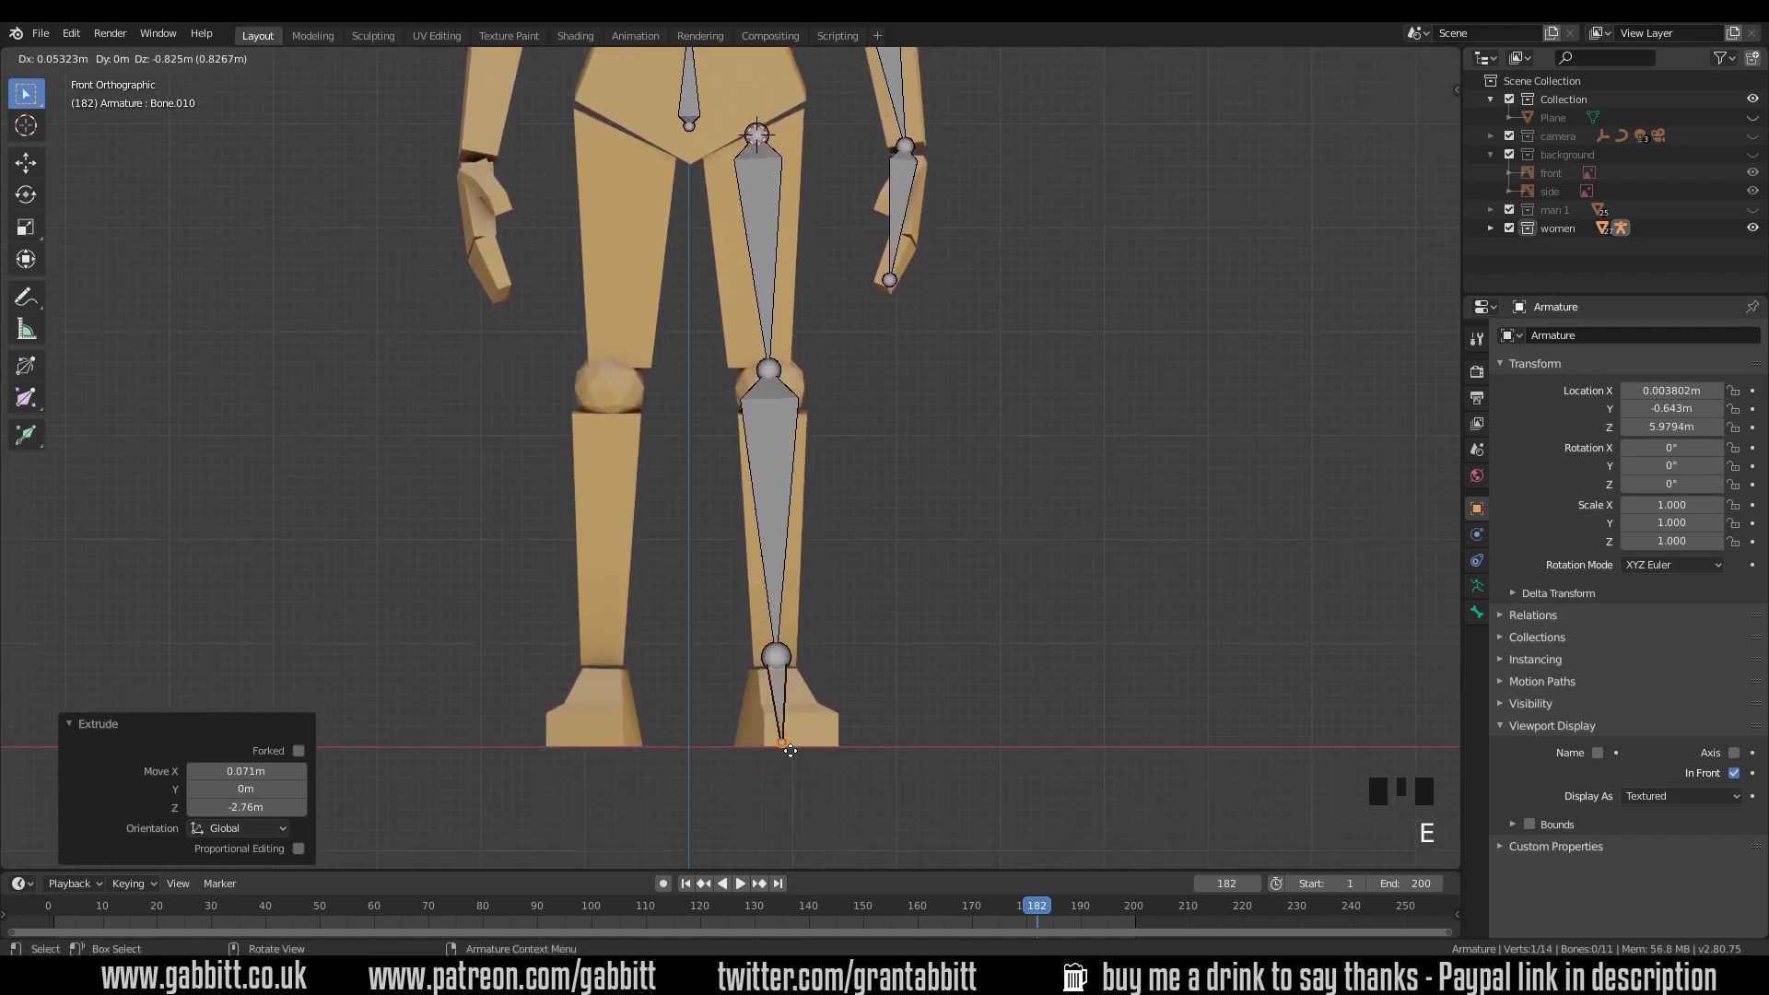
click(790, 751)
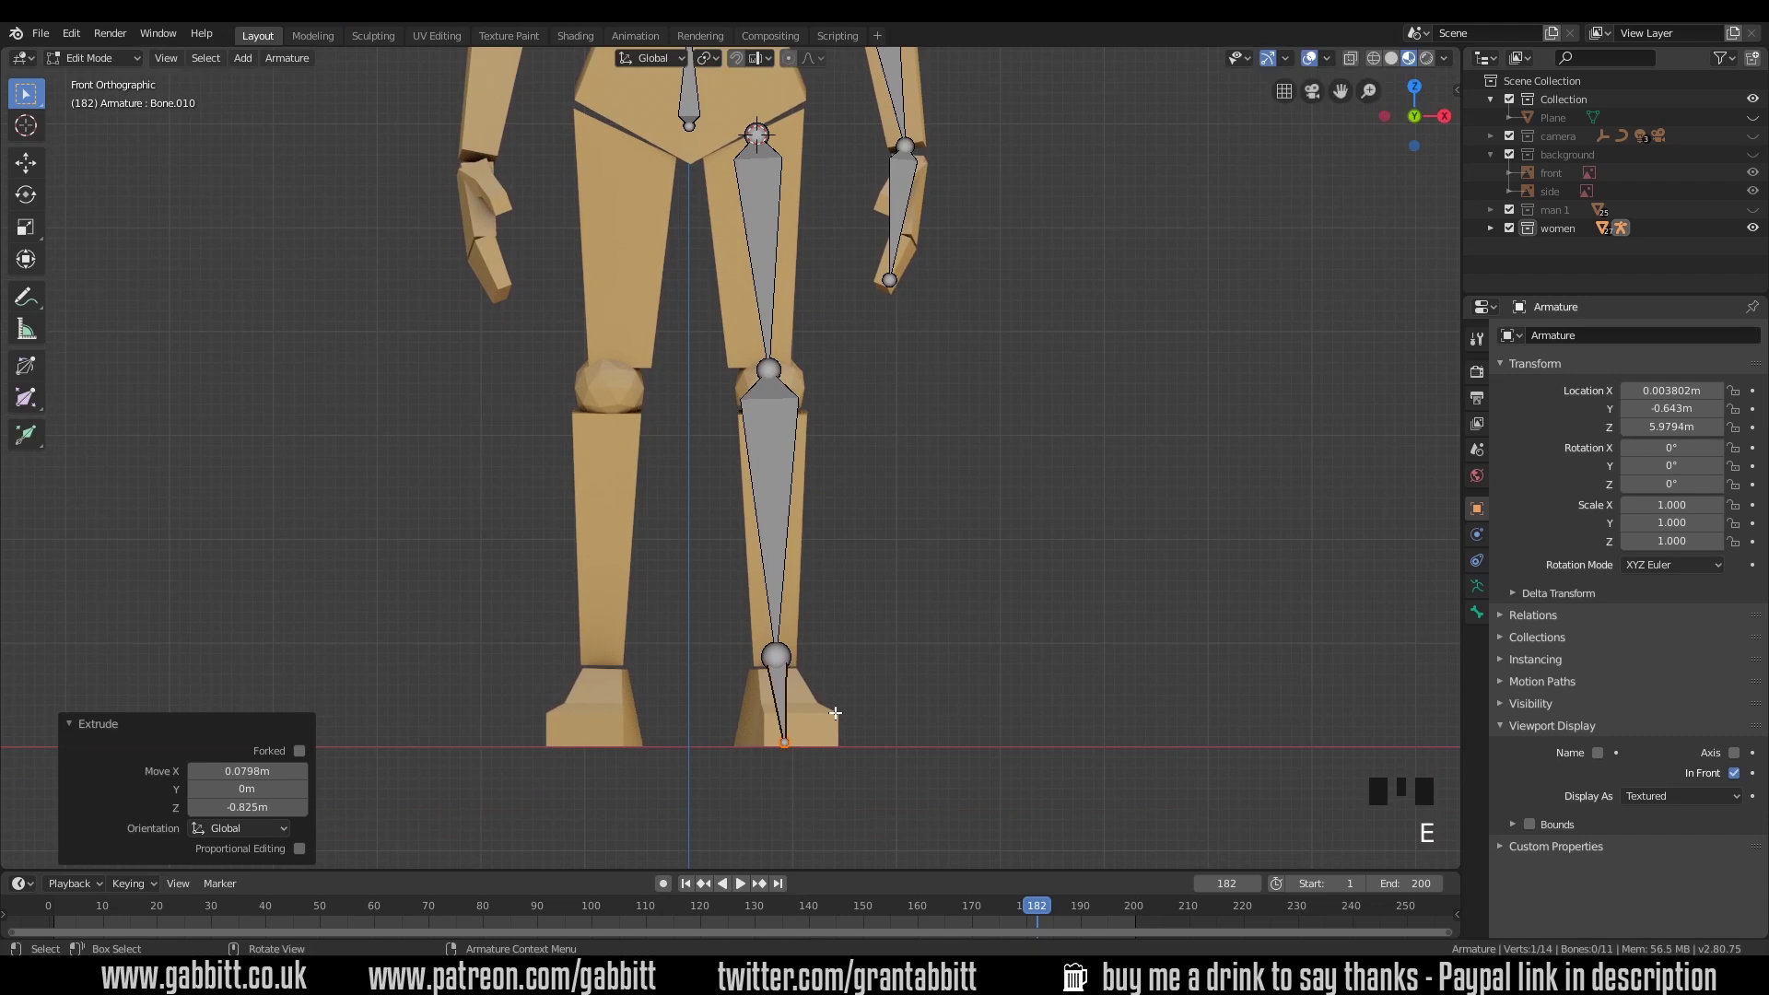
Step: In the right side view, move the ankle joint back onto the ankle and the foot bone's tip forward to the toes
key(KP_3)
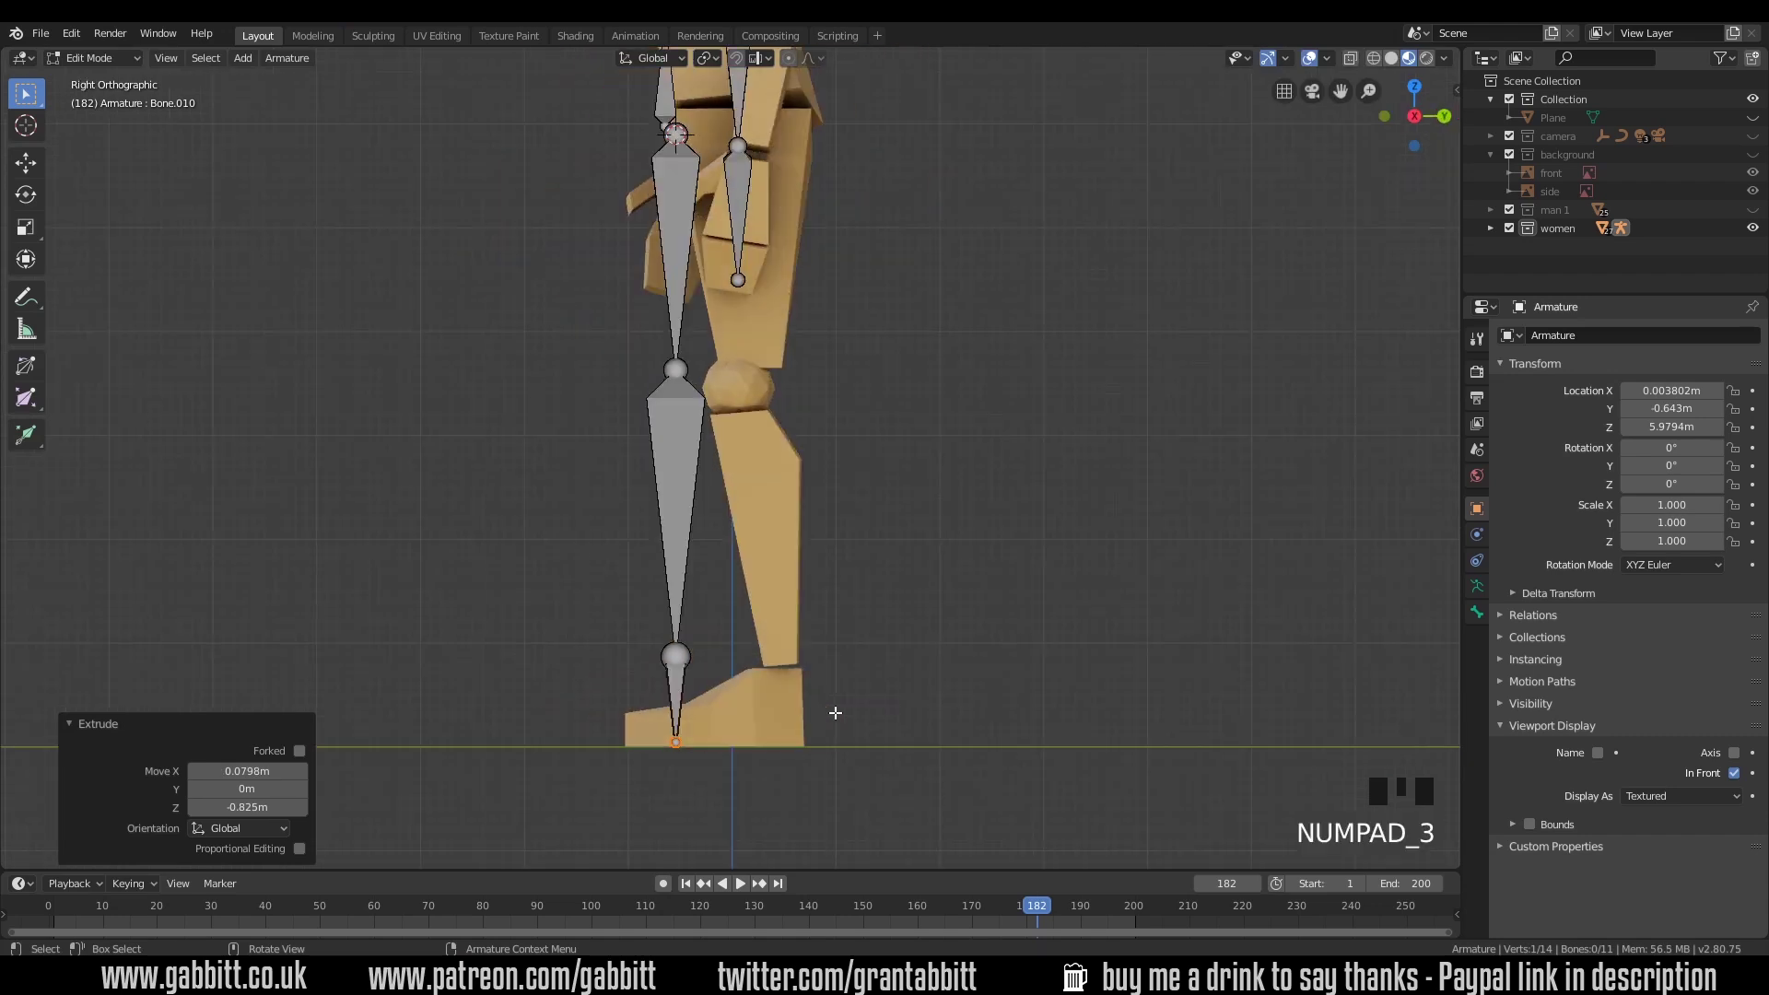
click(676, 656)
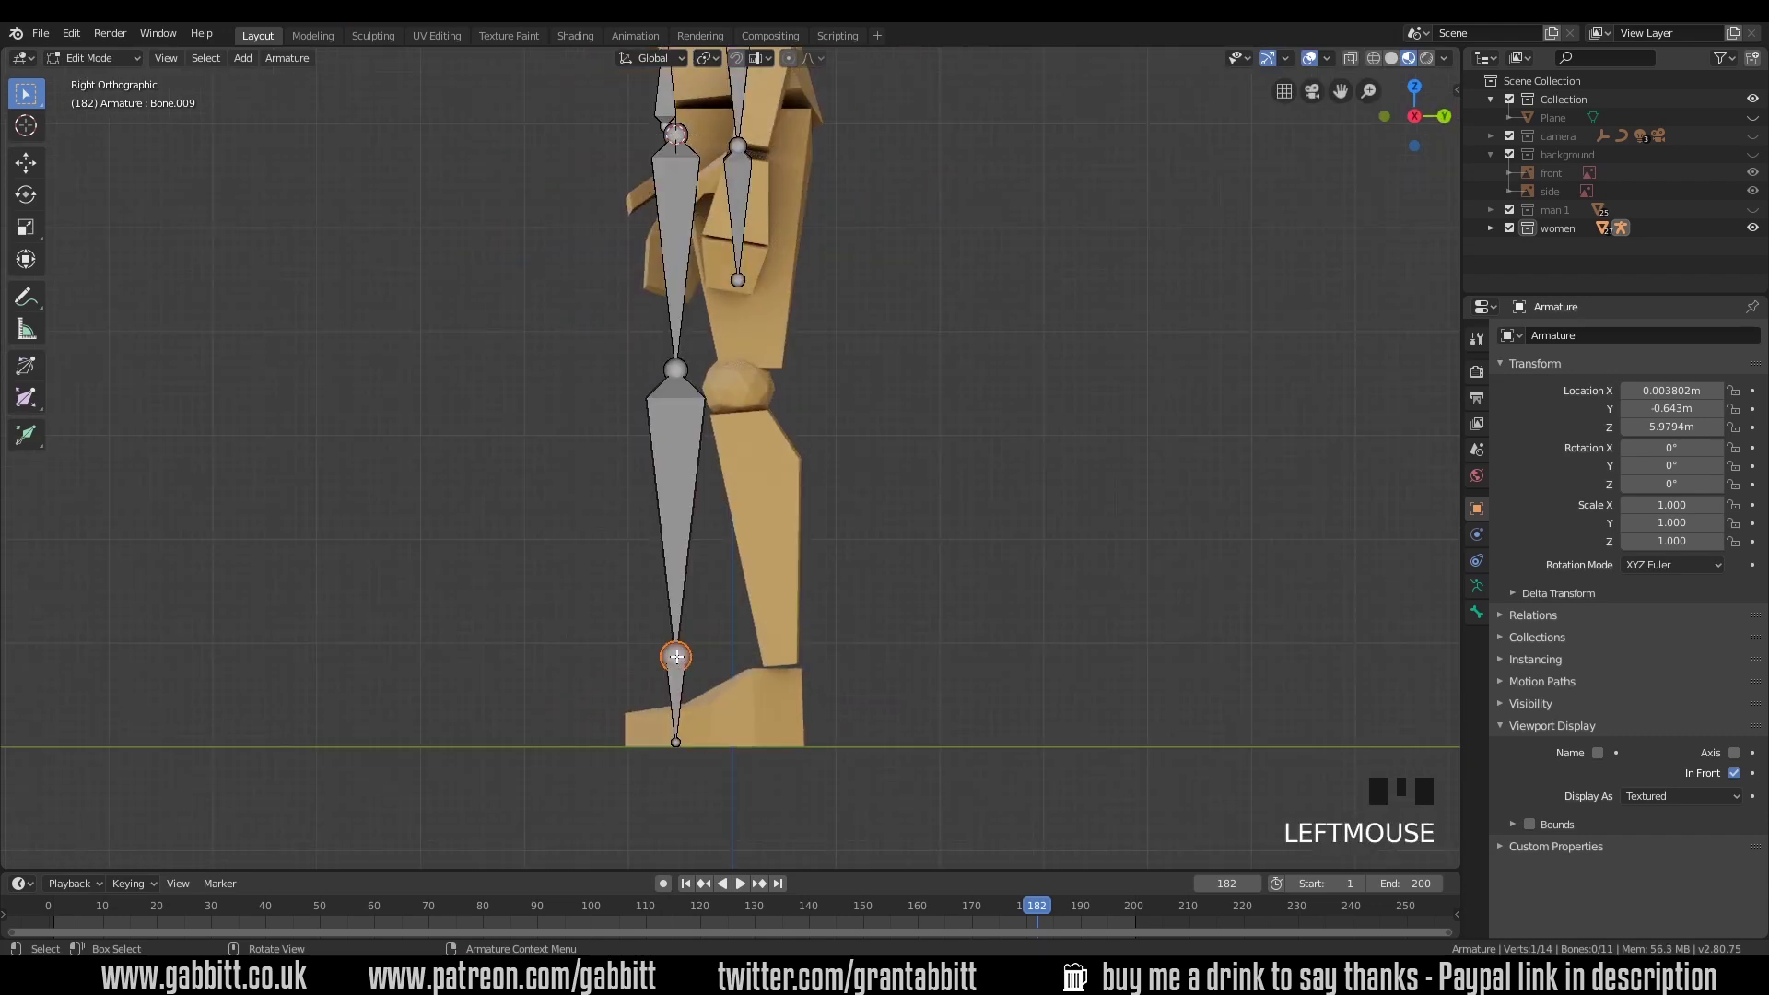
key(g)
click(777, 656)
click(675, 742)
key(g)
click(634, 743)
Step: Move the left knee joint and the thigh bone's hip end back along Y to align with the leg mesh
click(675, 369)
key(g)
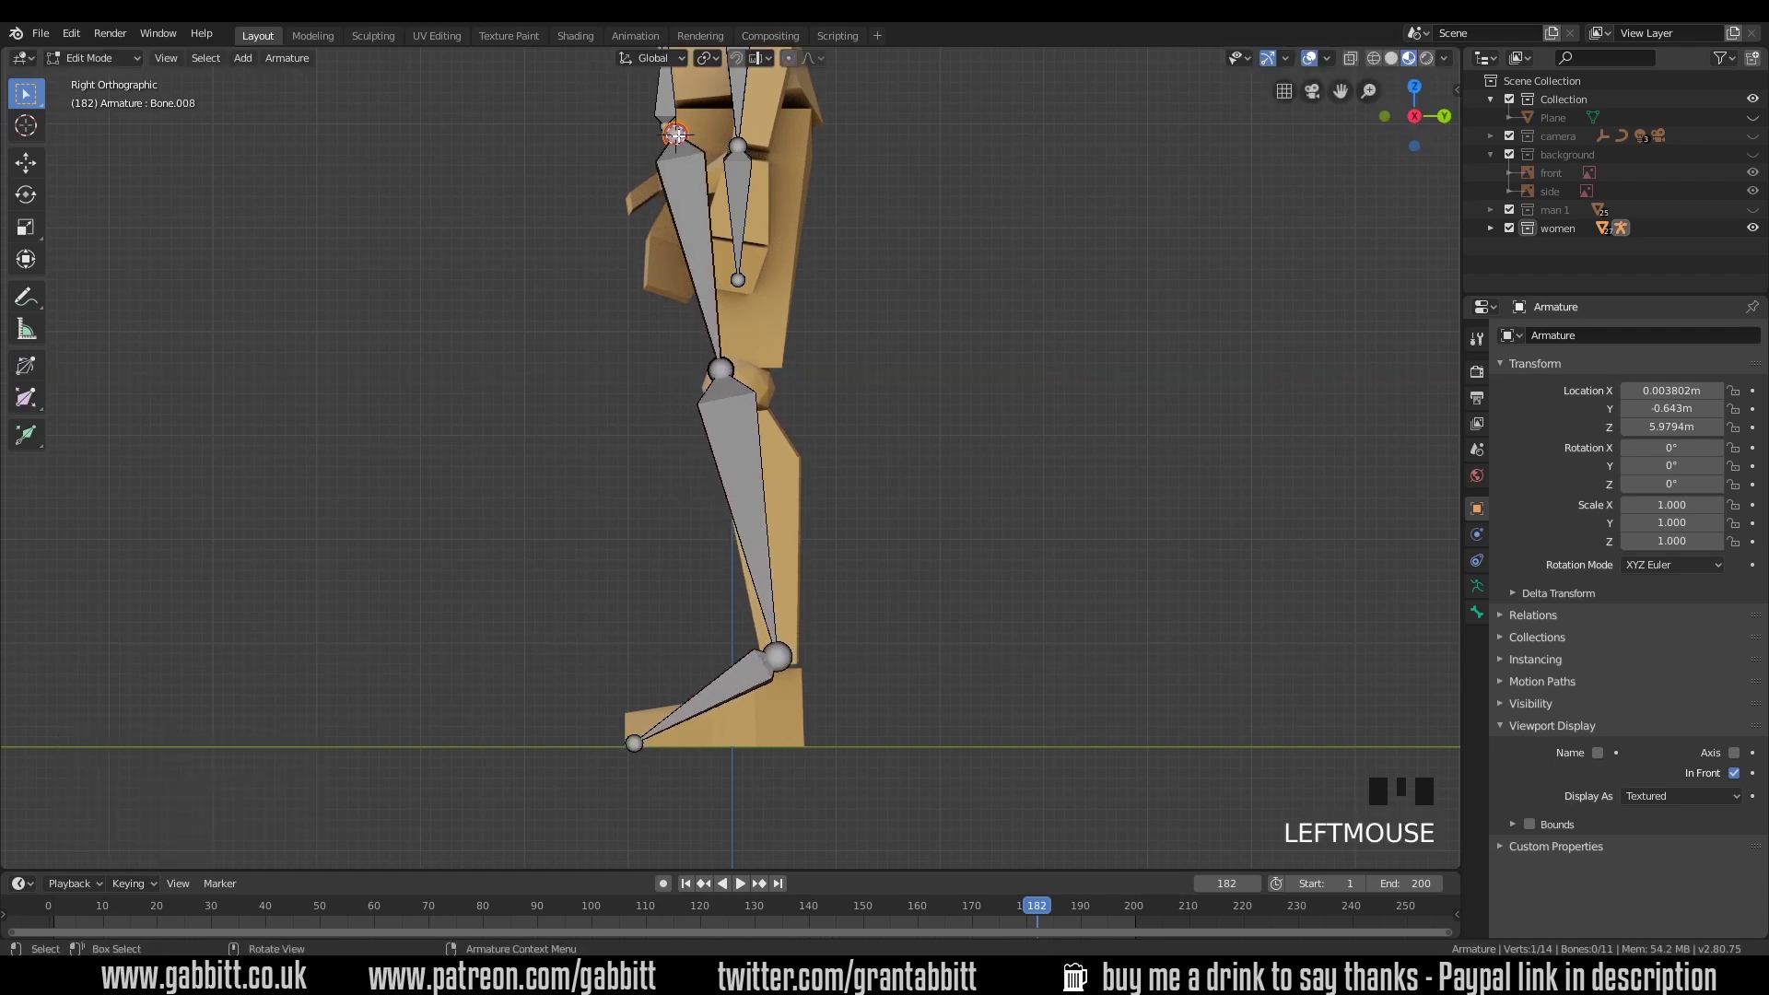
key(g)
key(y)
click(764, 136)
Step: Shift the left hand bone's tip and the wrist joint along Y to line up with the hand mesh
click(738, 279)
key(g)
key(y)
click(728, 280)
click(736, 146)
key(g)
key(y)
click(750, 145)
Step: Align the left elbow and shoulder joints with the arm mesh in side view, moving the shoulder end about 0.373 m along Y
click(758, 325)
click(720, 125)
key(g)
key(y)
click(760, 125)
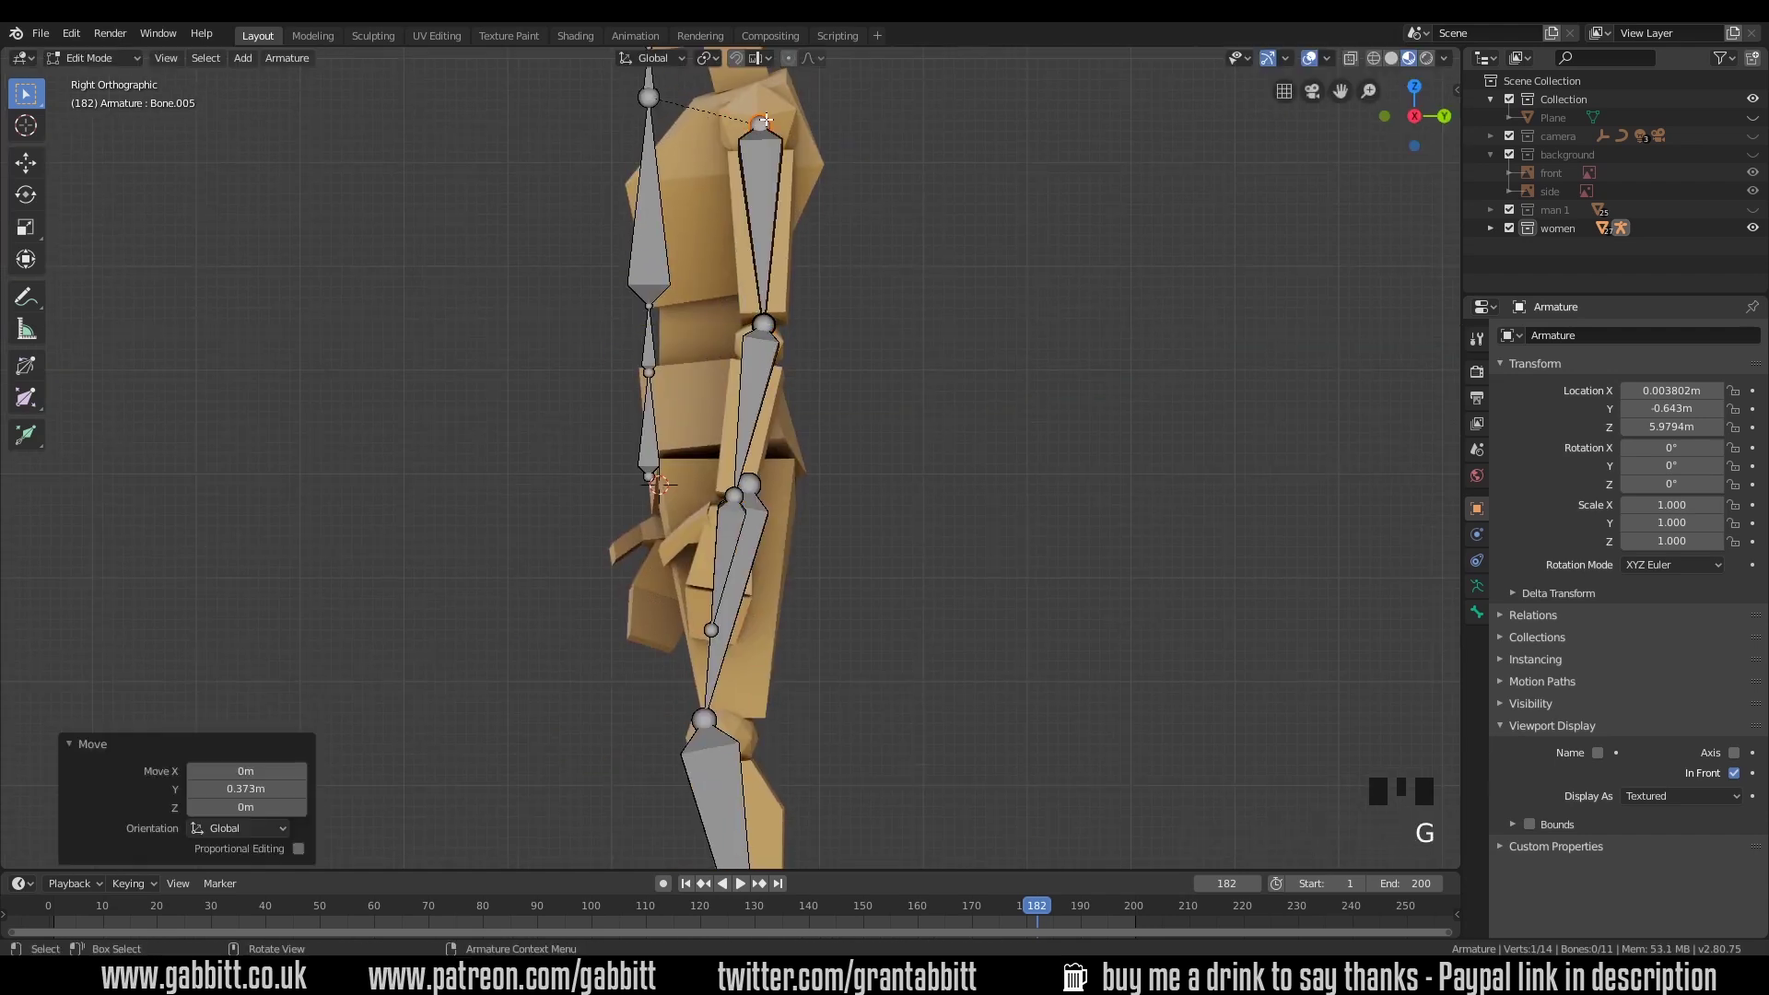
Step: Move the spine and neck joints back along Y so the spine chain runs inside the torso and neck
click(648, 343)
key(g)
key(y)
click(726, 342)
click(649, 476)
key(g)
key(y)
click(738, 331)
Step: Move the head bone's tip back about 0.444 m along Y to the middle of the head
click(644, 134)
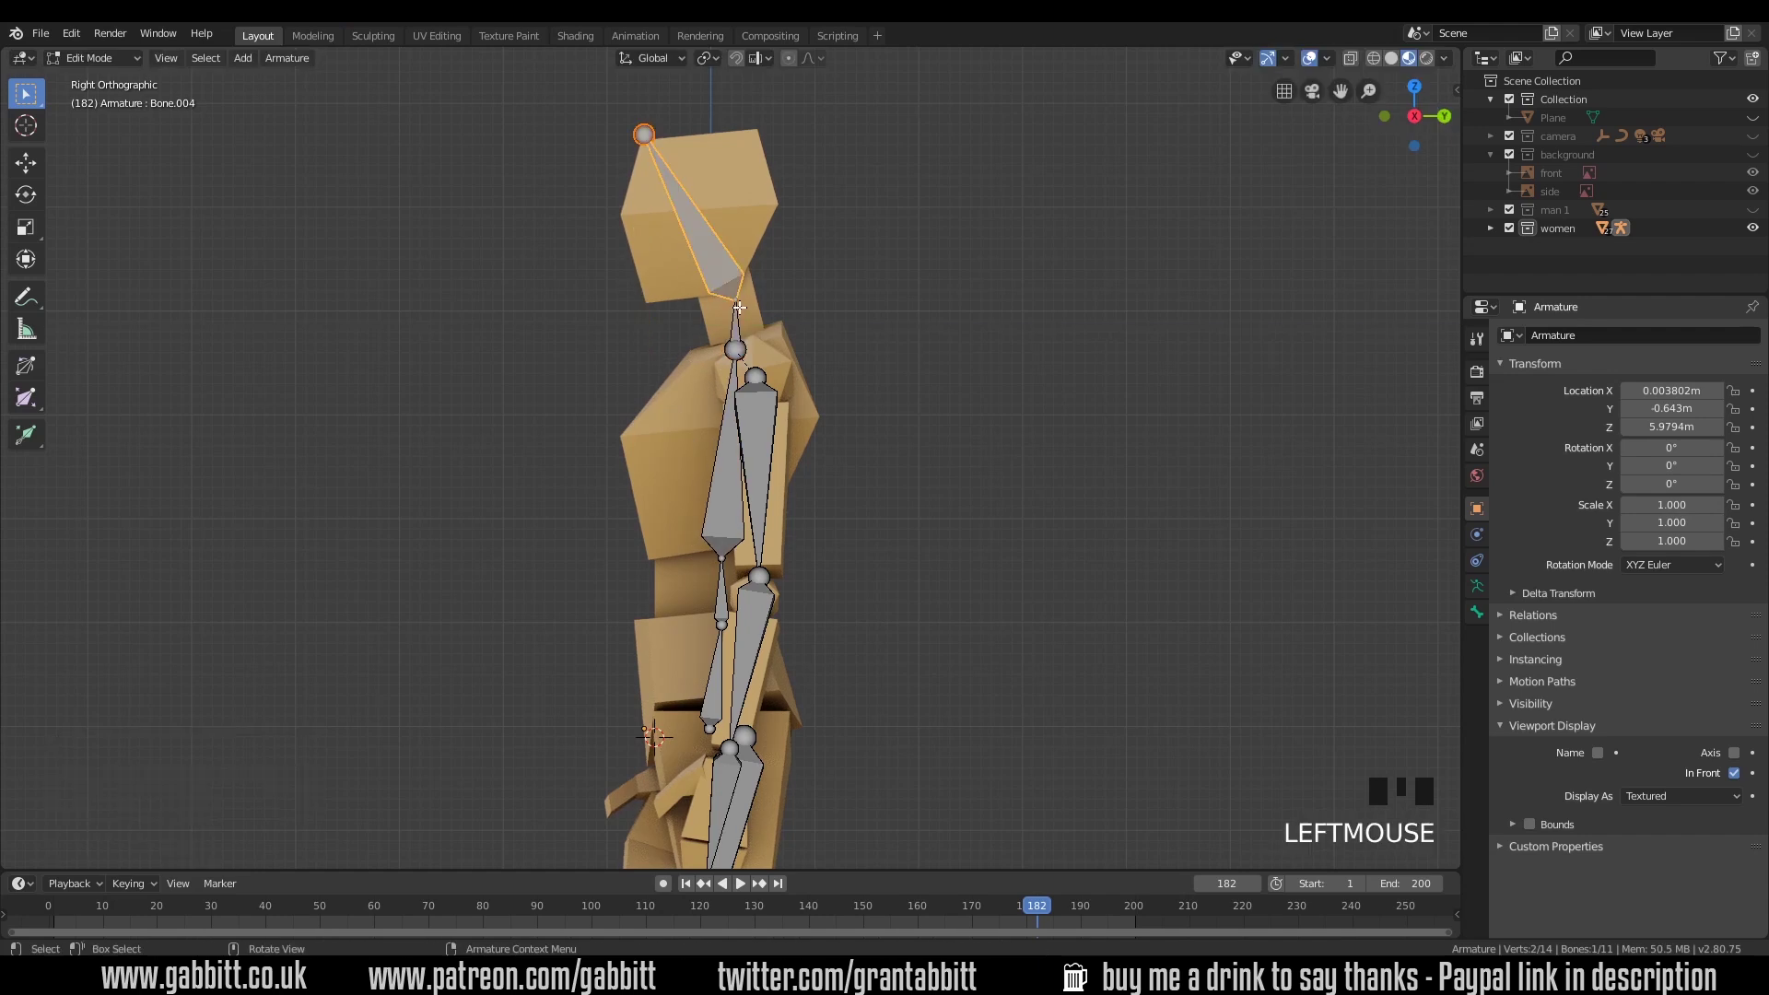
click(738, 324)
key(r)
click(829, 292)
click(644, 134)
key(g)
key(y)
Step: Try parenting the left thigh bone to the pelvis bone as Connected, undo it, and parent it with Keep Offset instead
mouse_move(986, 494)
middle_down()
mouse_move(793, 494)
mouse_move(1018, 489)
middle_up()
scroll(774, 486, up, 3)
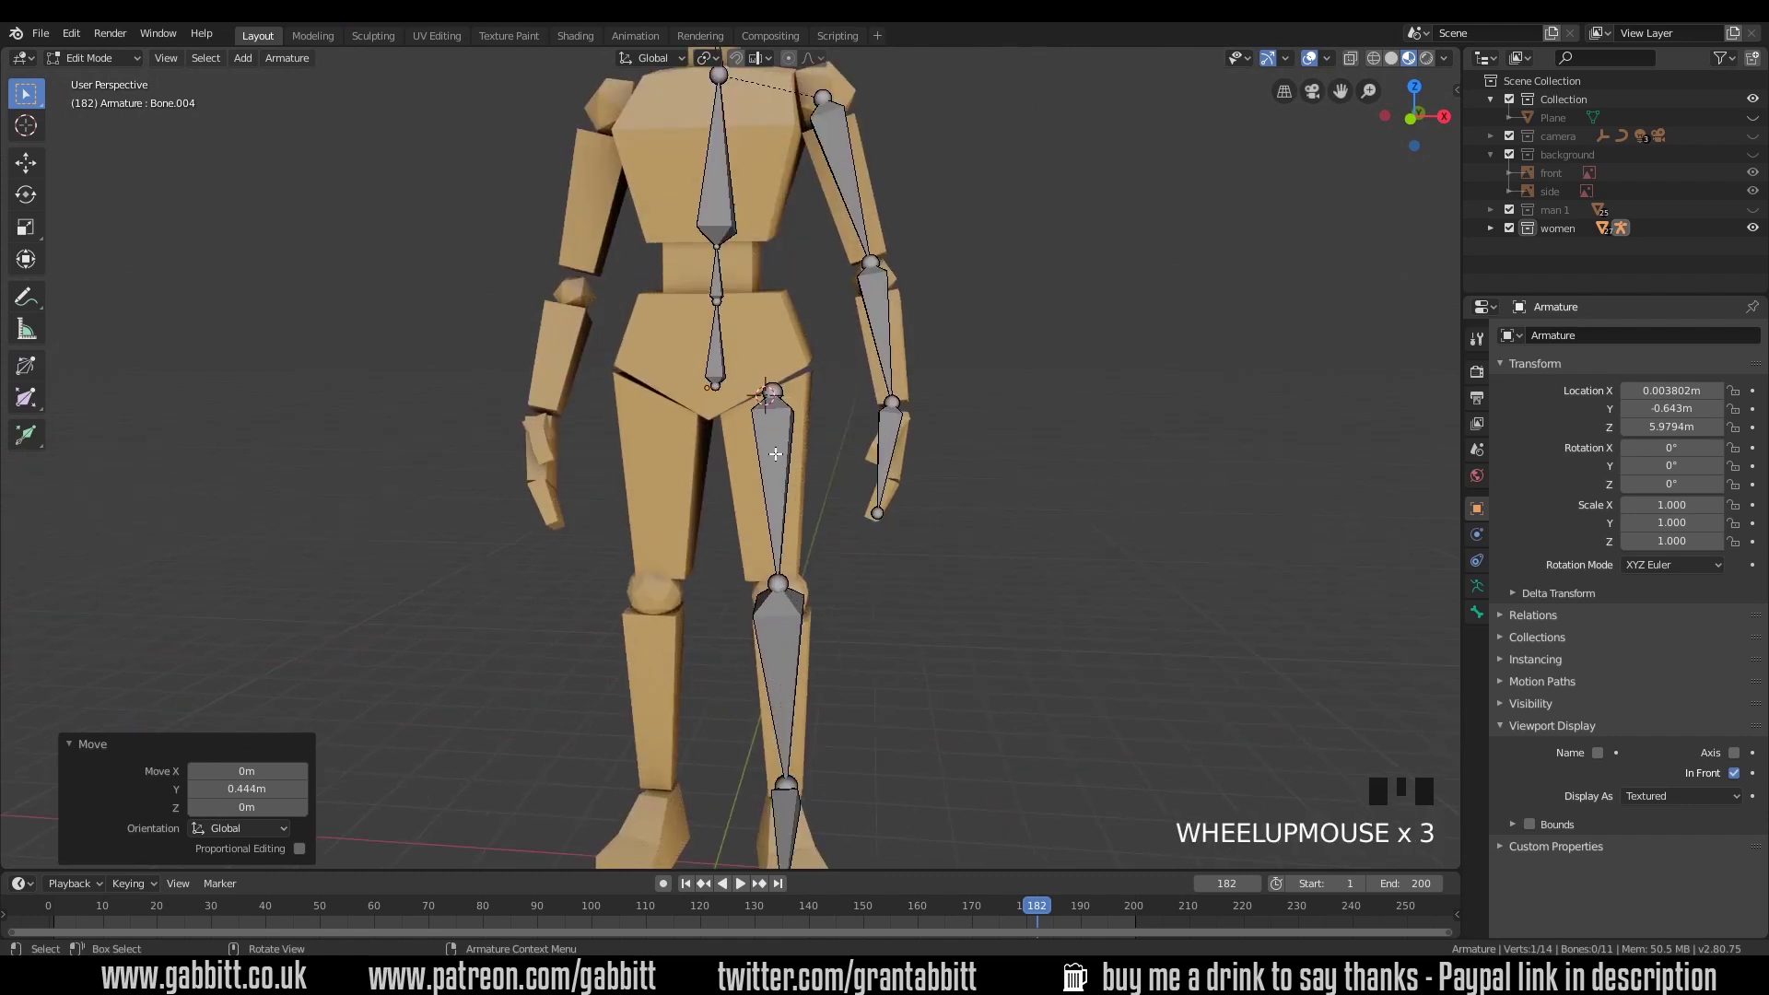
key(KP_1)
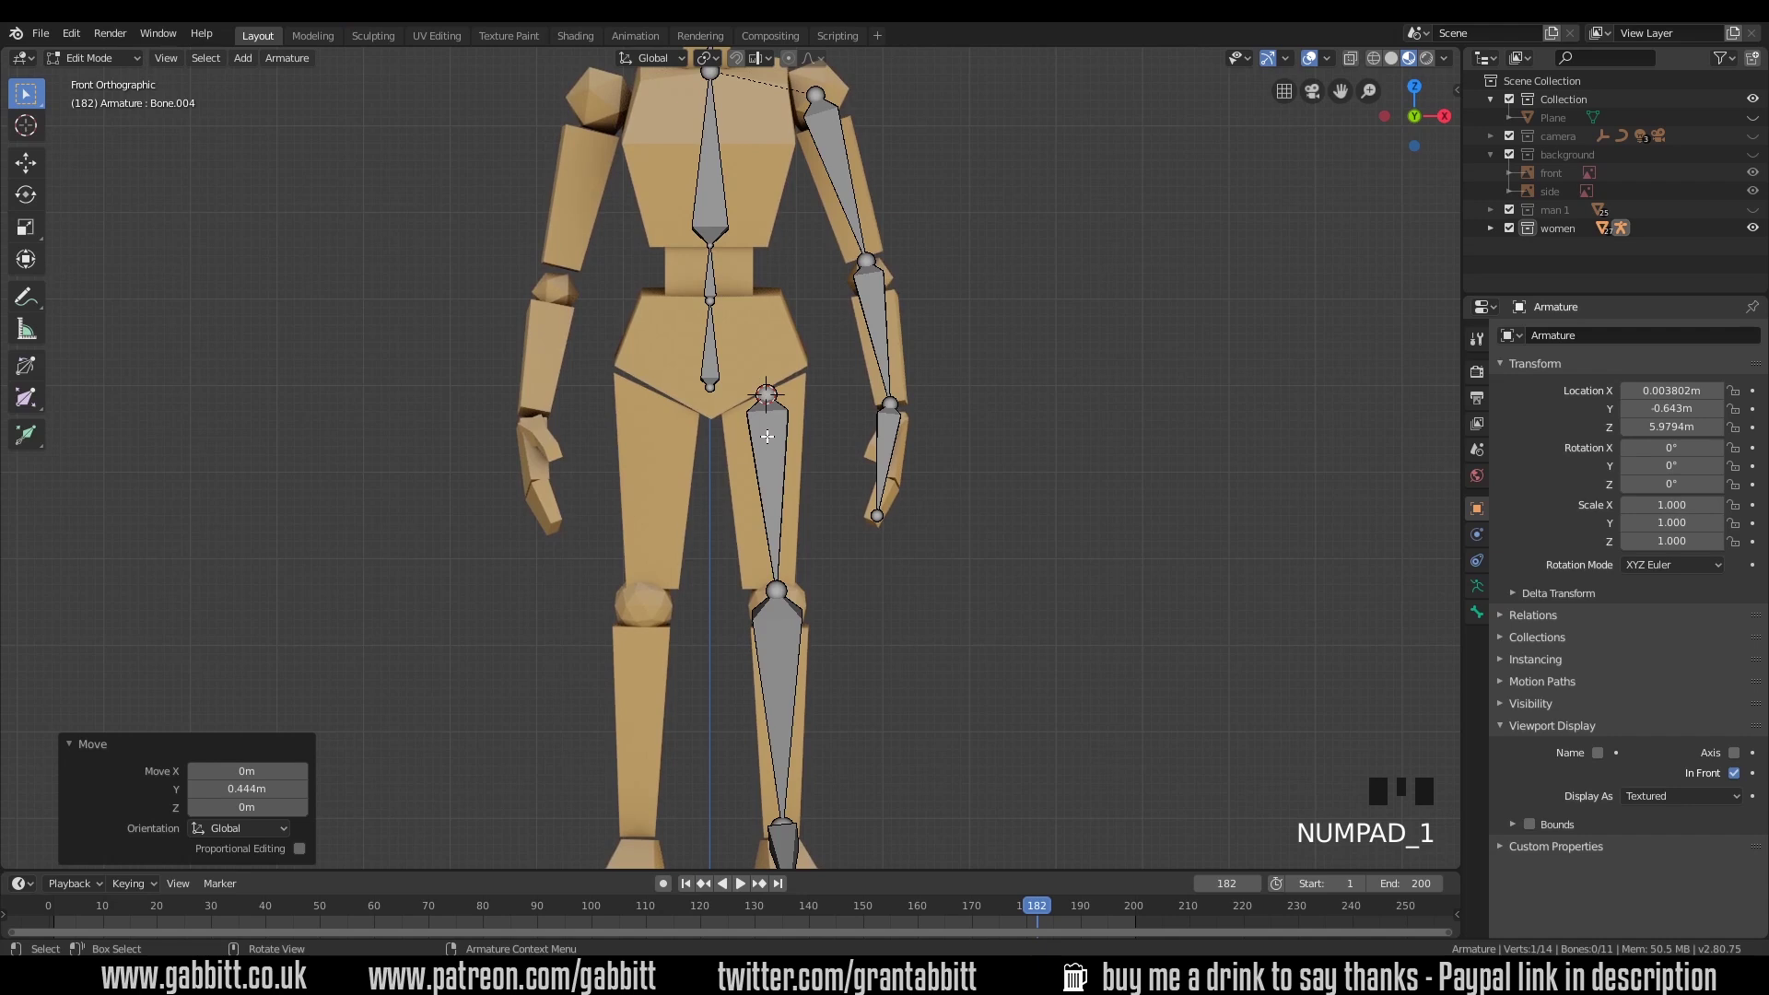
click(767, 436)
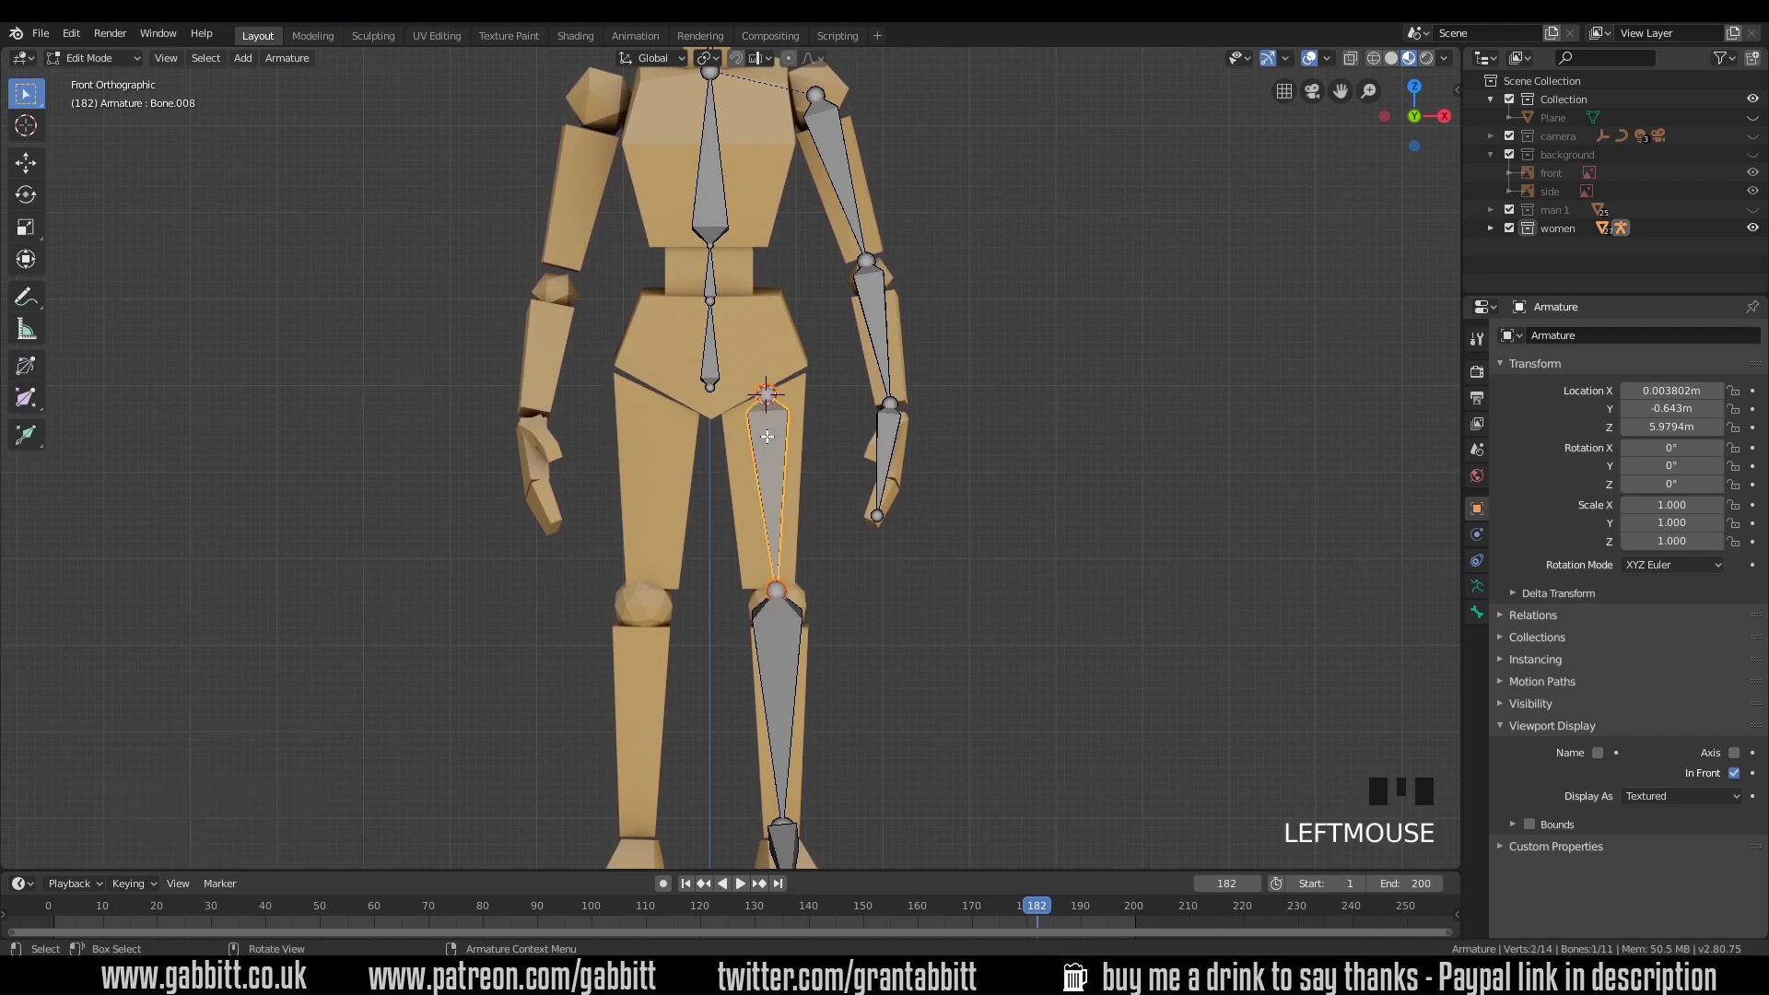
shift+click(716, 356)
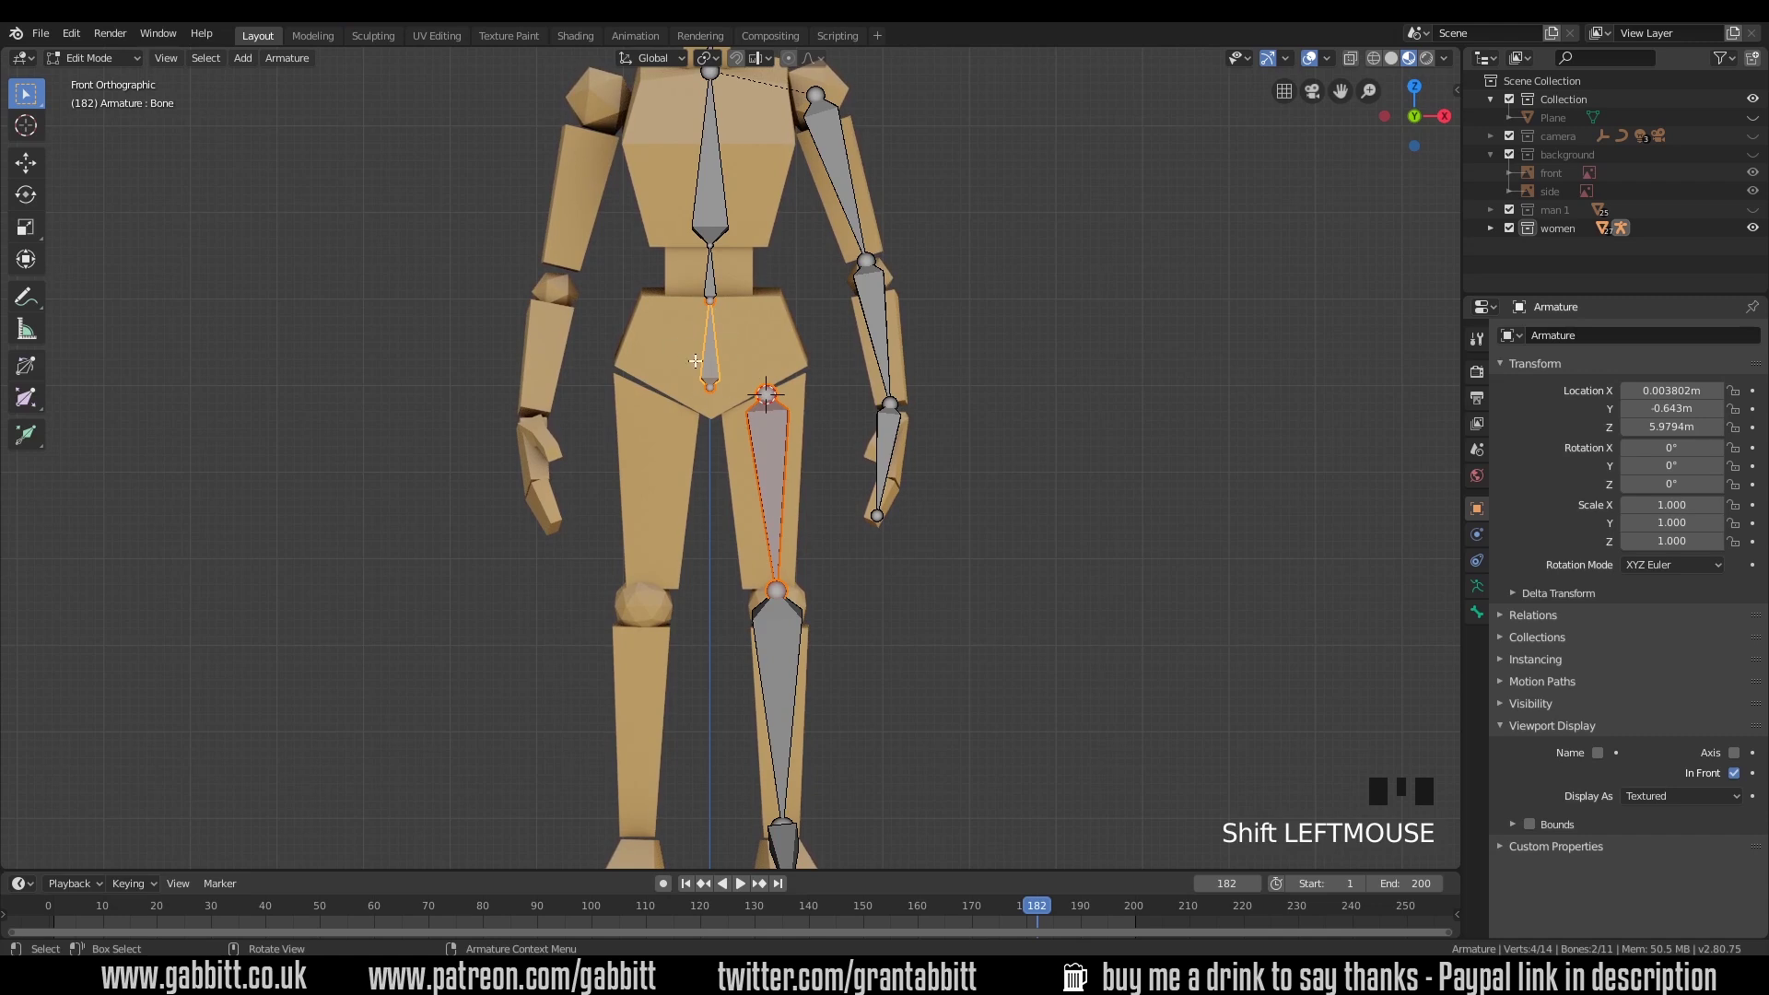
key(ctrl+p)
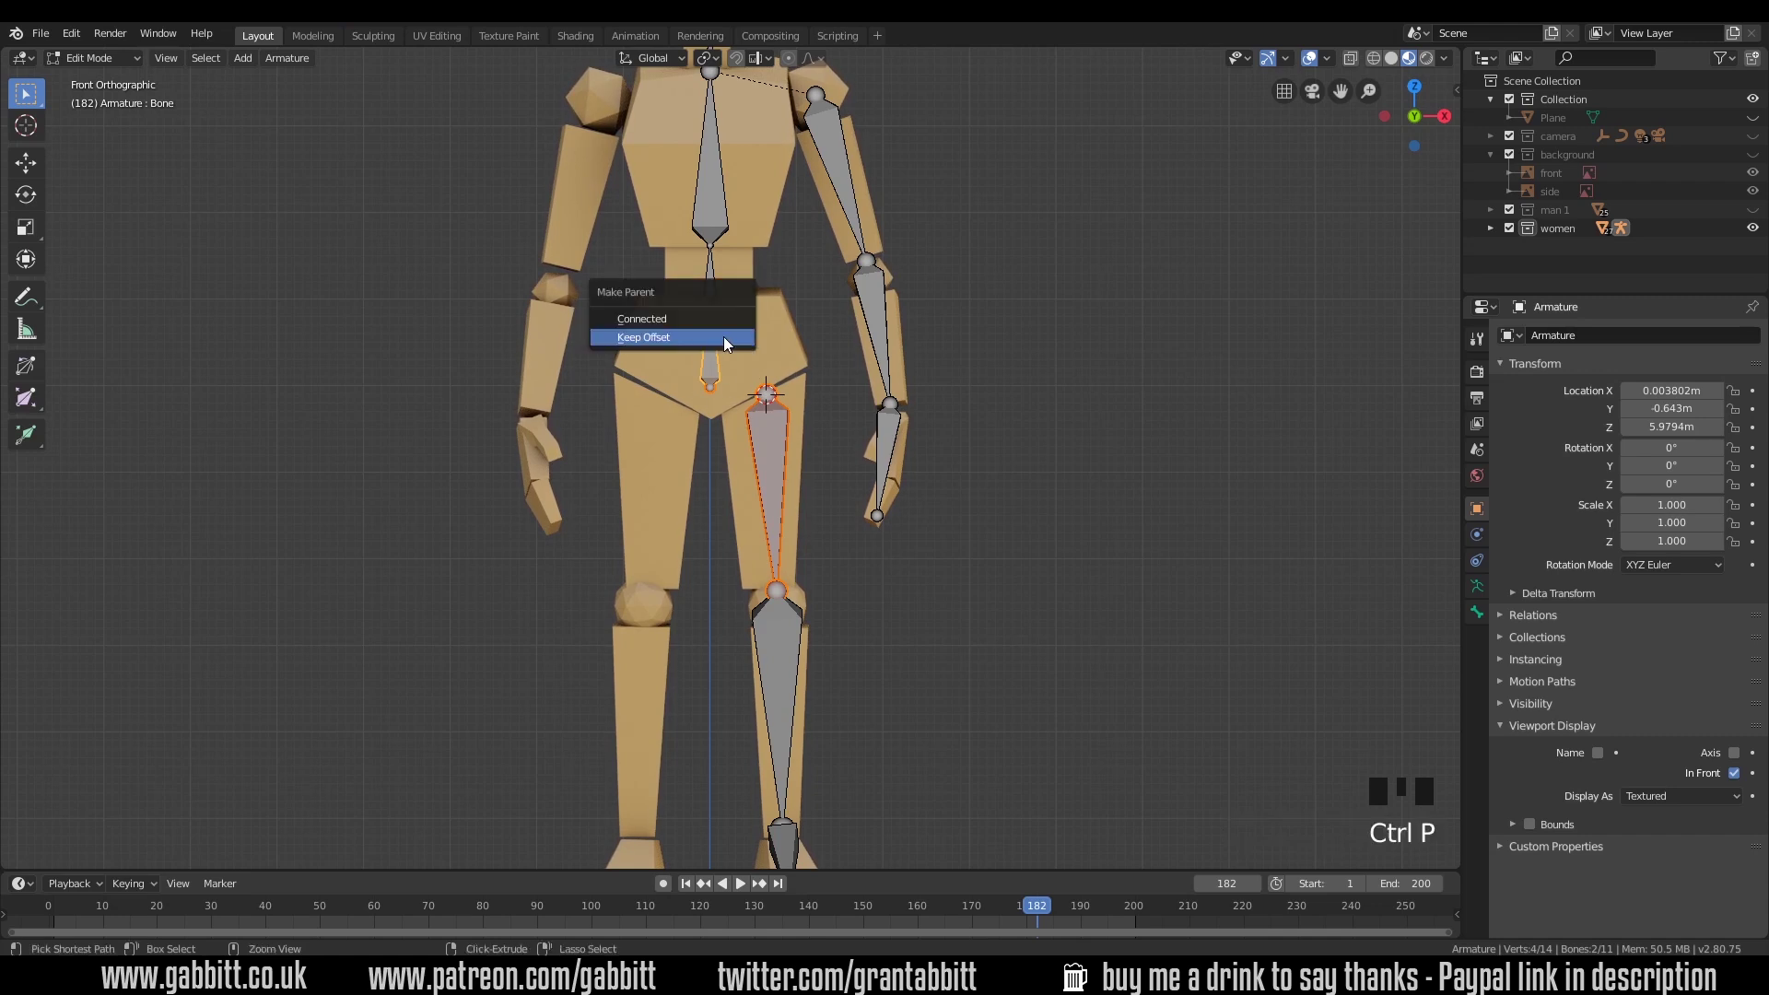
click(650, 319)
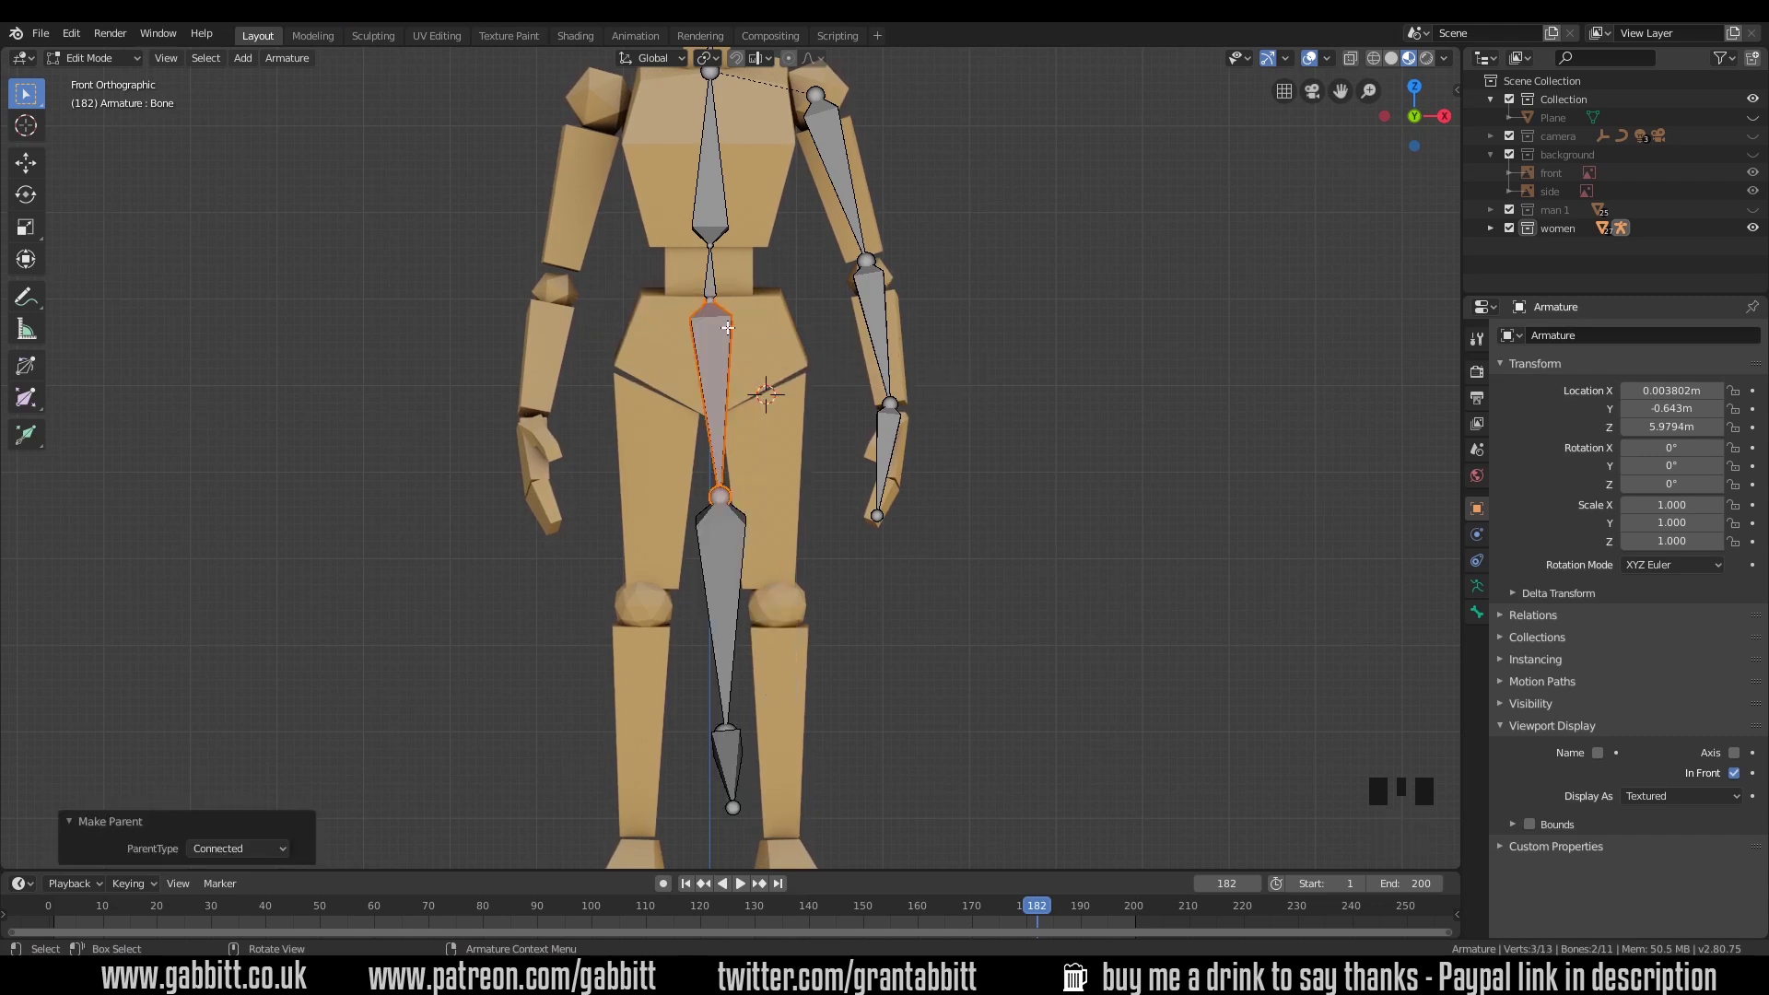
key(ctrl+z)
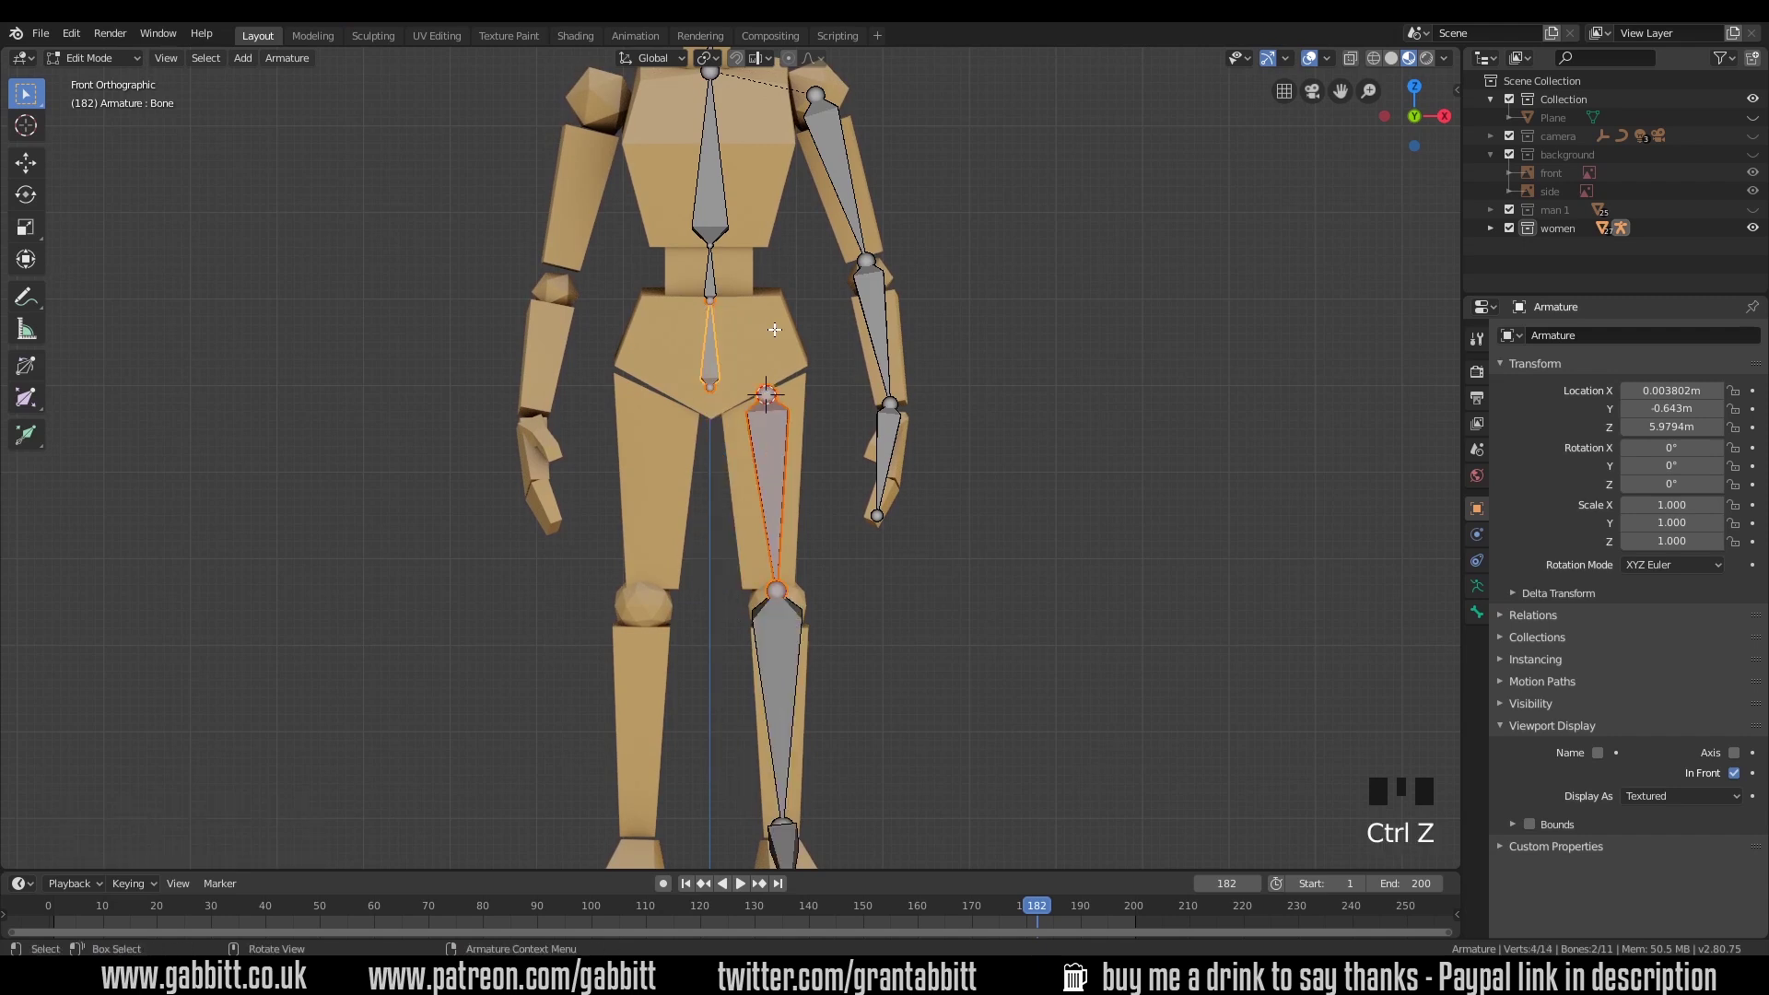
key(ctrl+p)
click(766, 347)
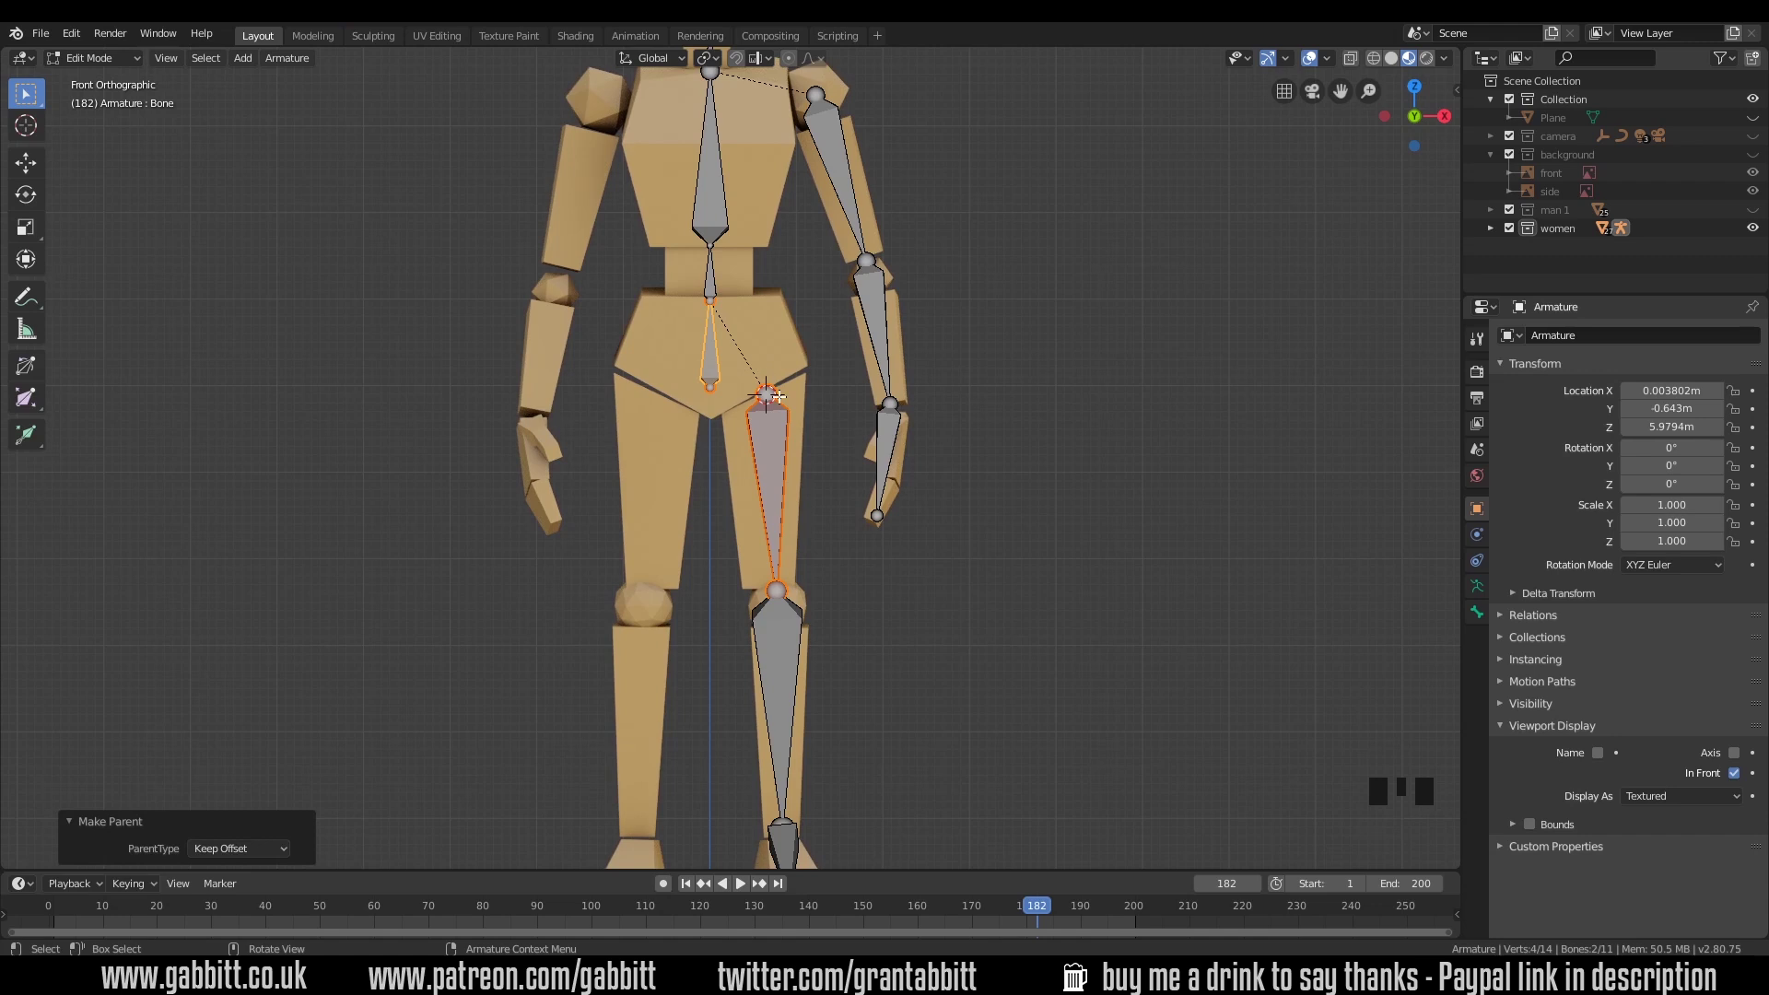
Step: In Pose Mode, trial-rotate the pelvis bone about 10° to test the leg's parenting, and cancel the rotation
click(97, 58)
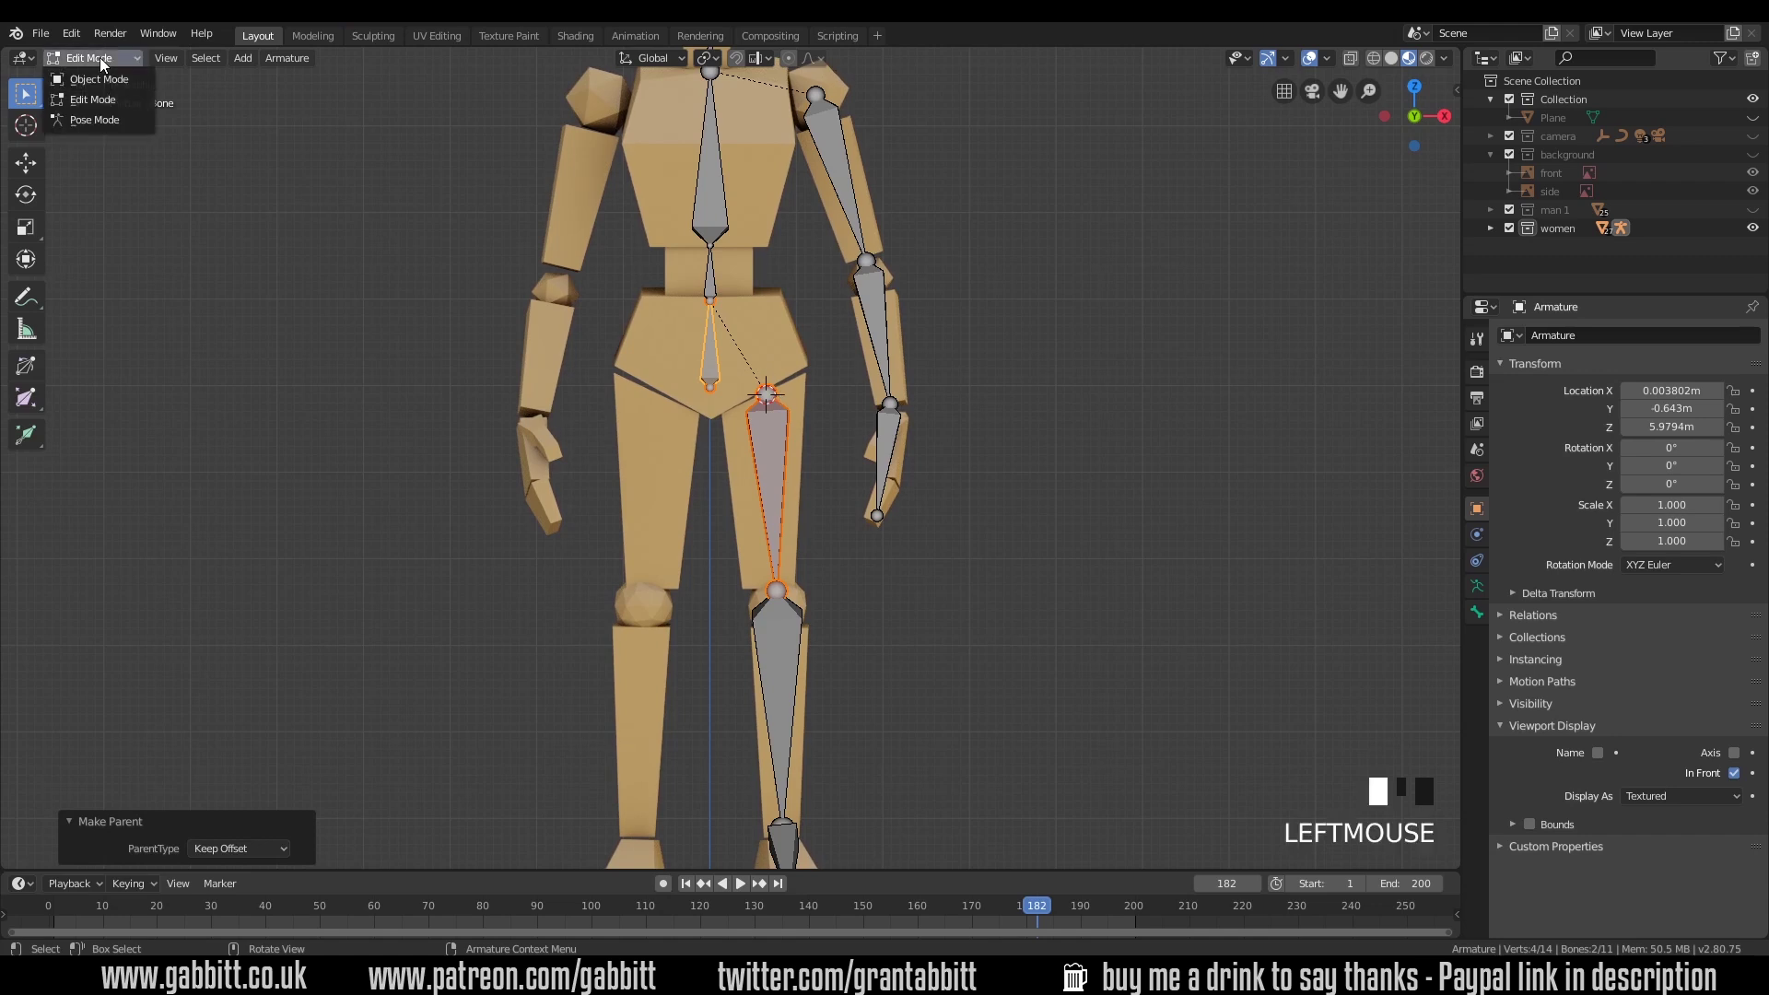
click(96, 119)
click(748, 337)
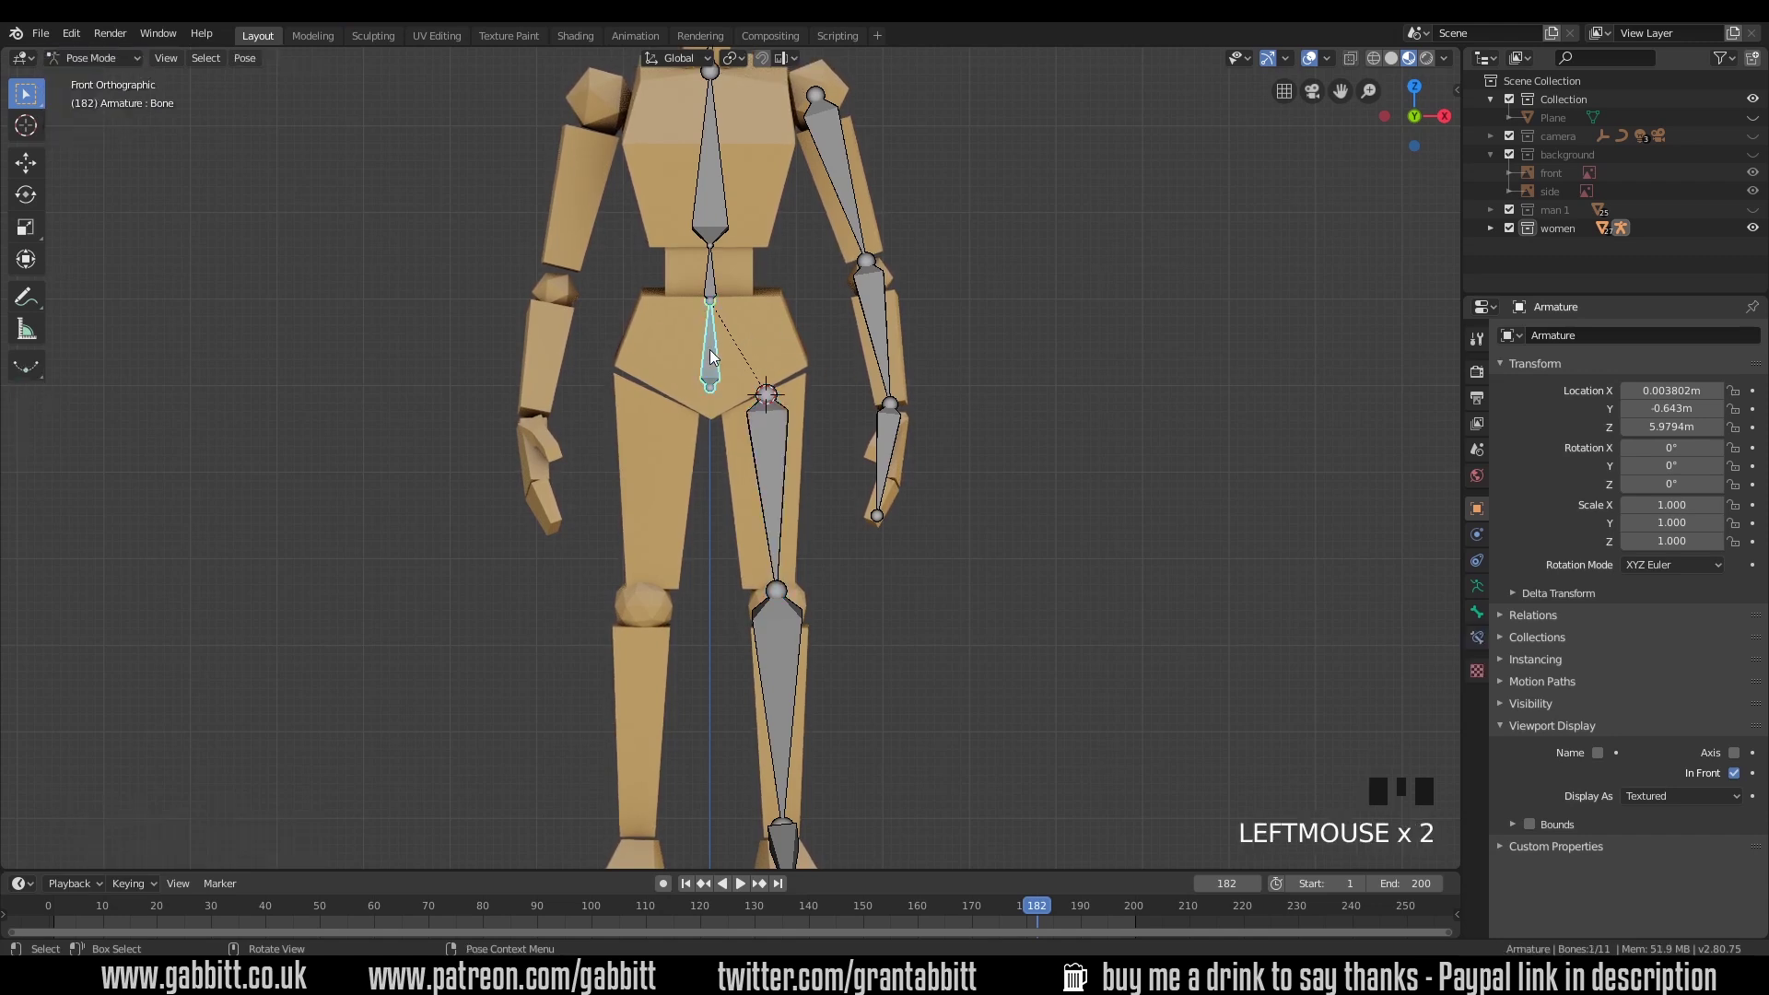
key(r)
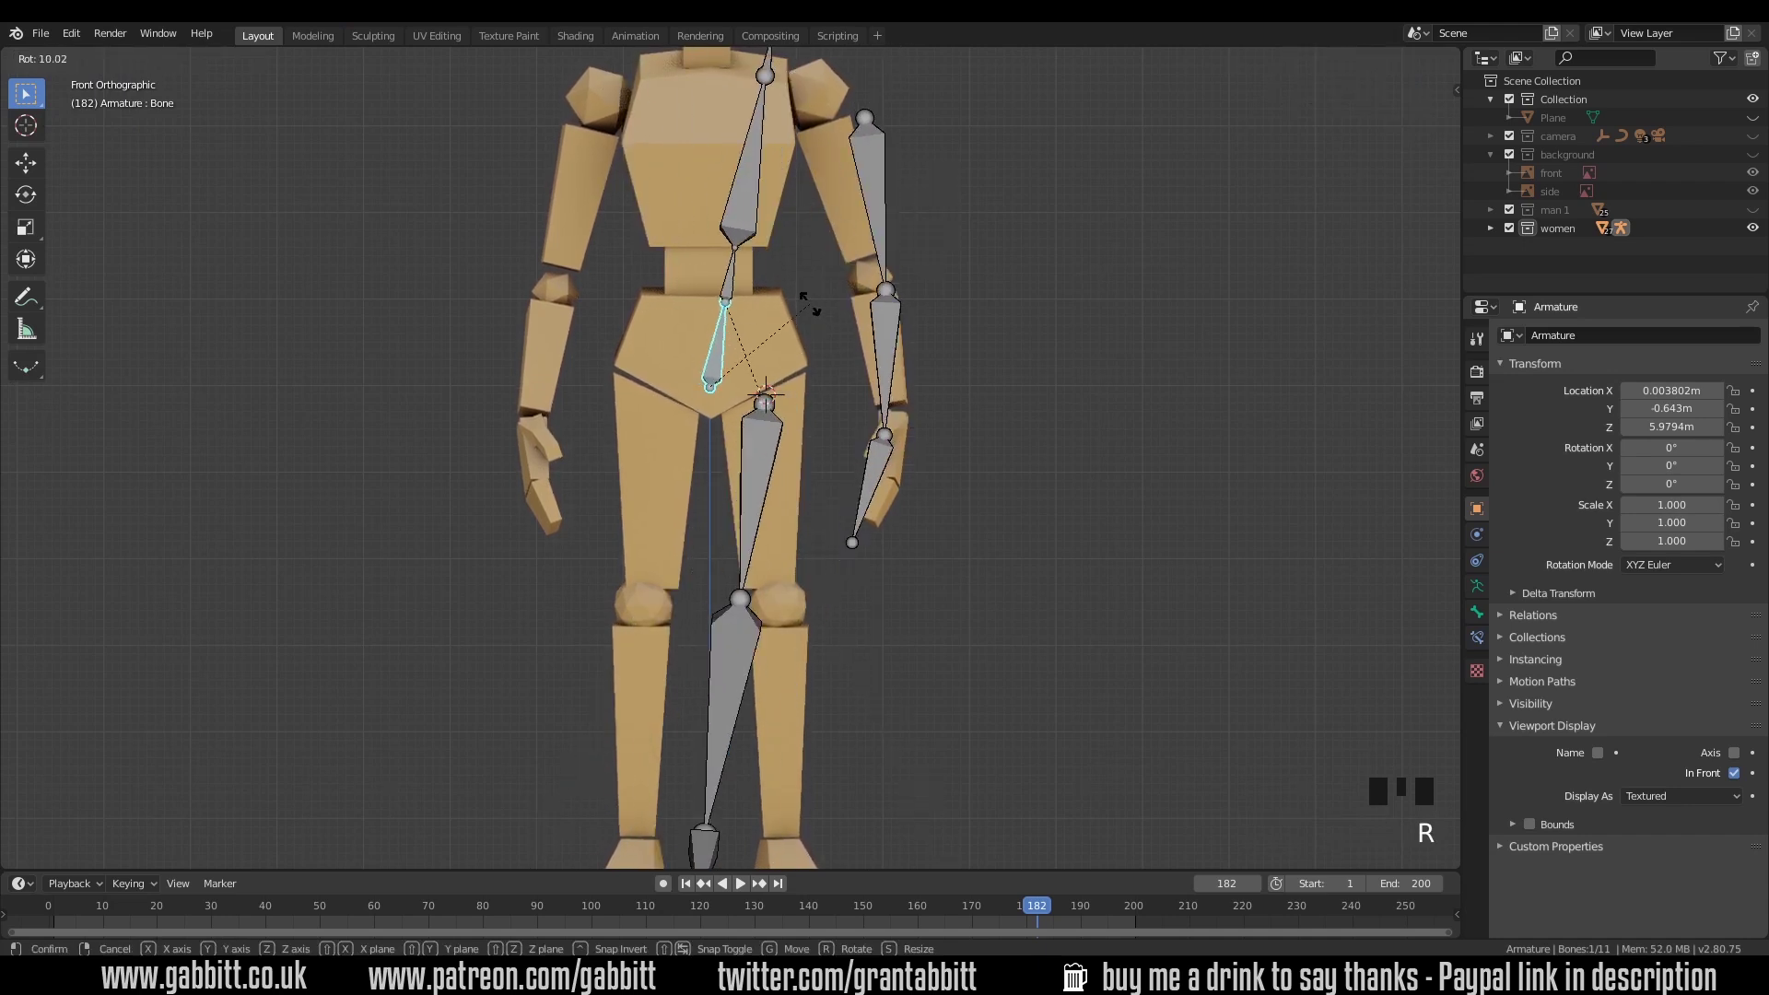
right_click(801, 293)
Step: In Edit Mode, duplicate all left arm and leg bones and move the copies about -4.91 m along X
click(102, 59)
click(92, 99)
scroll(793, 387, down, 3)
shift+middle_drag(801, 396, 800, 346)
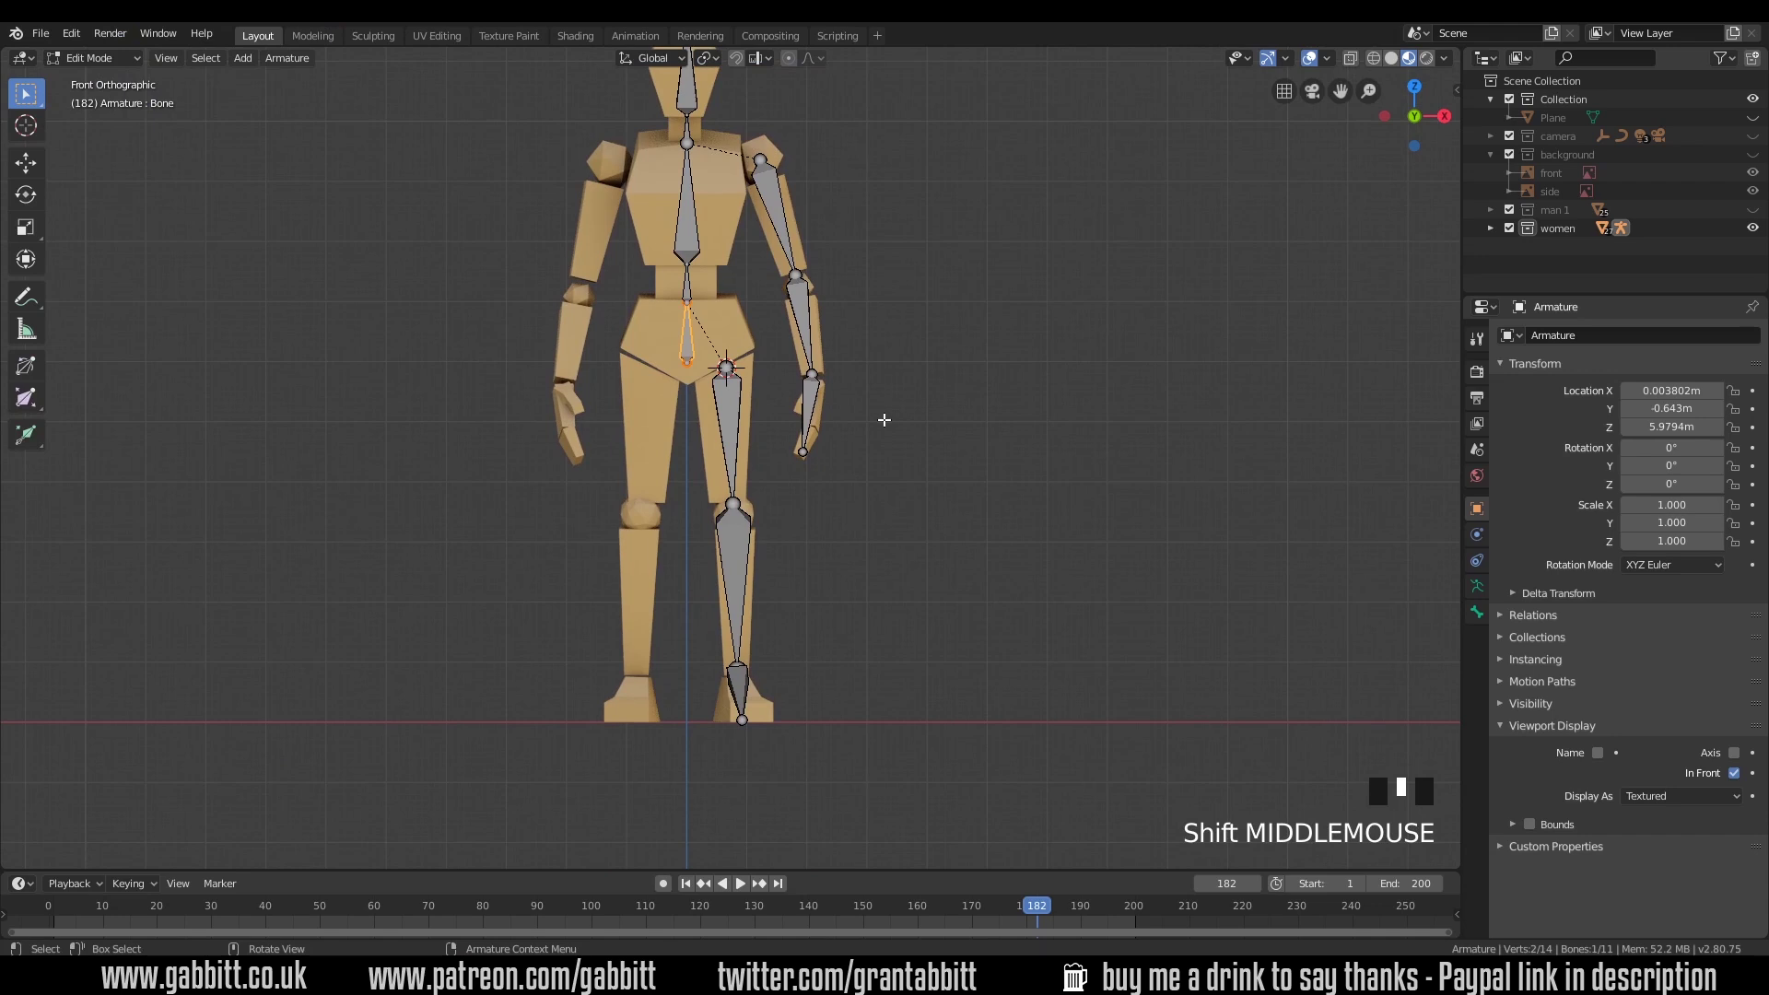
drag(708, 135, 966, 757)
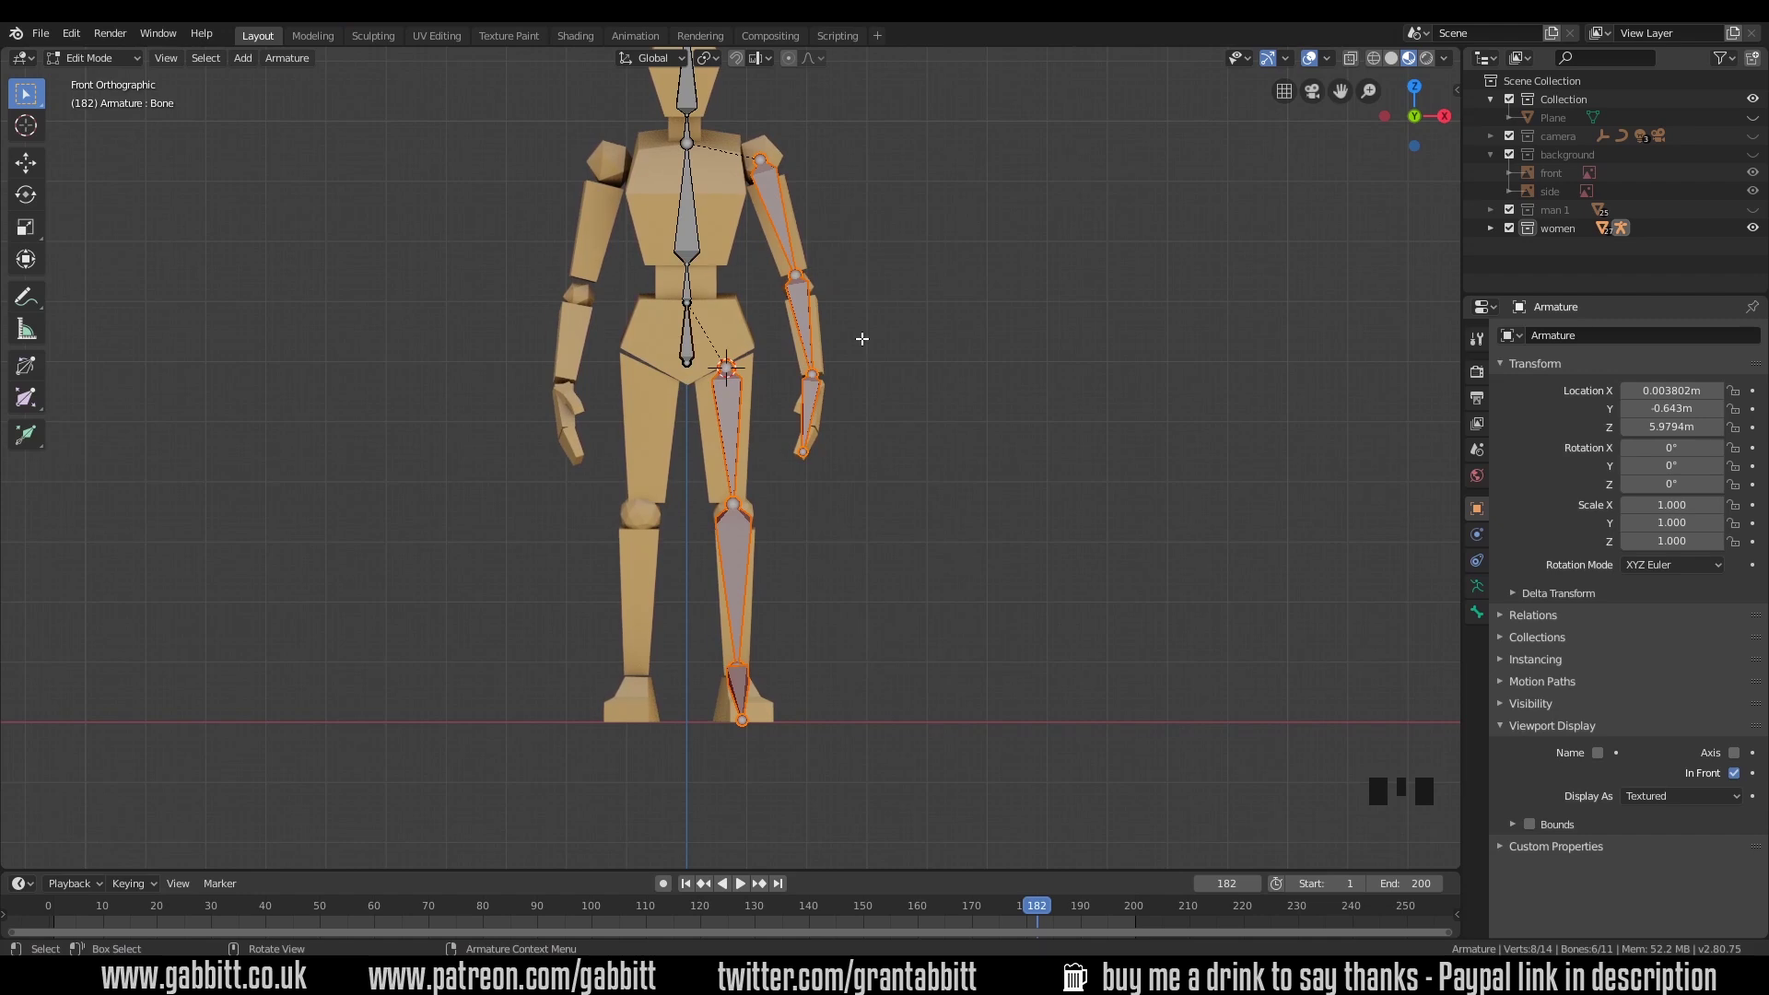
key(shift+d)
key(x)
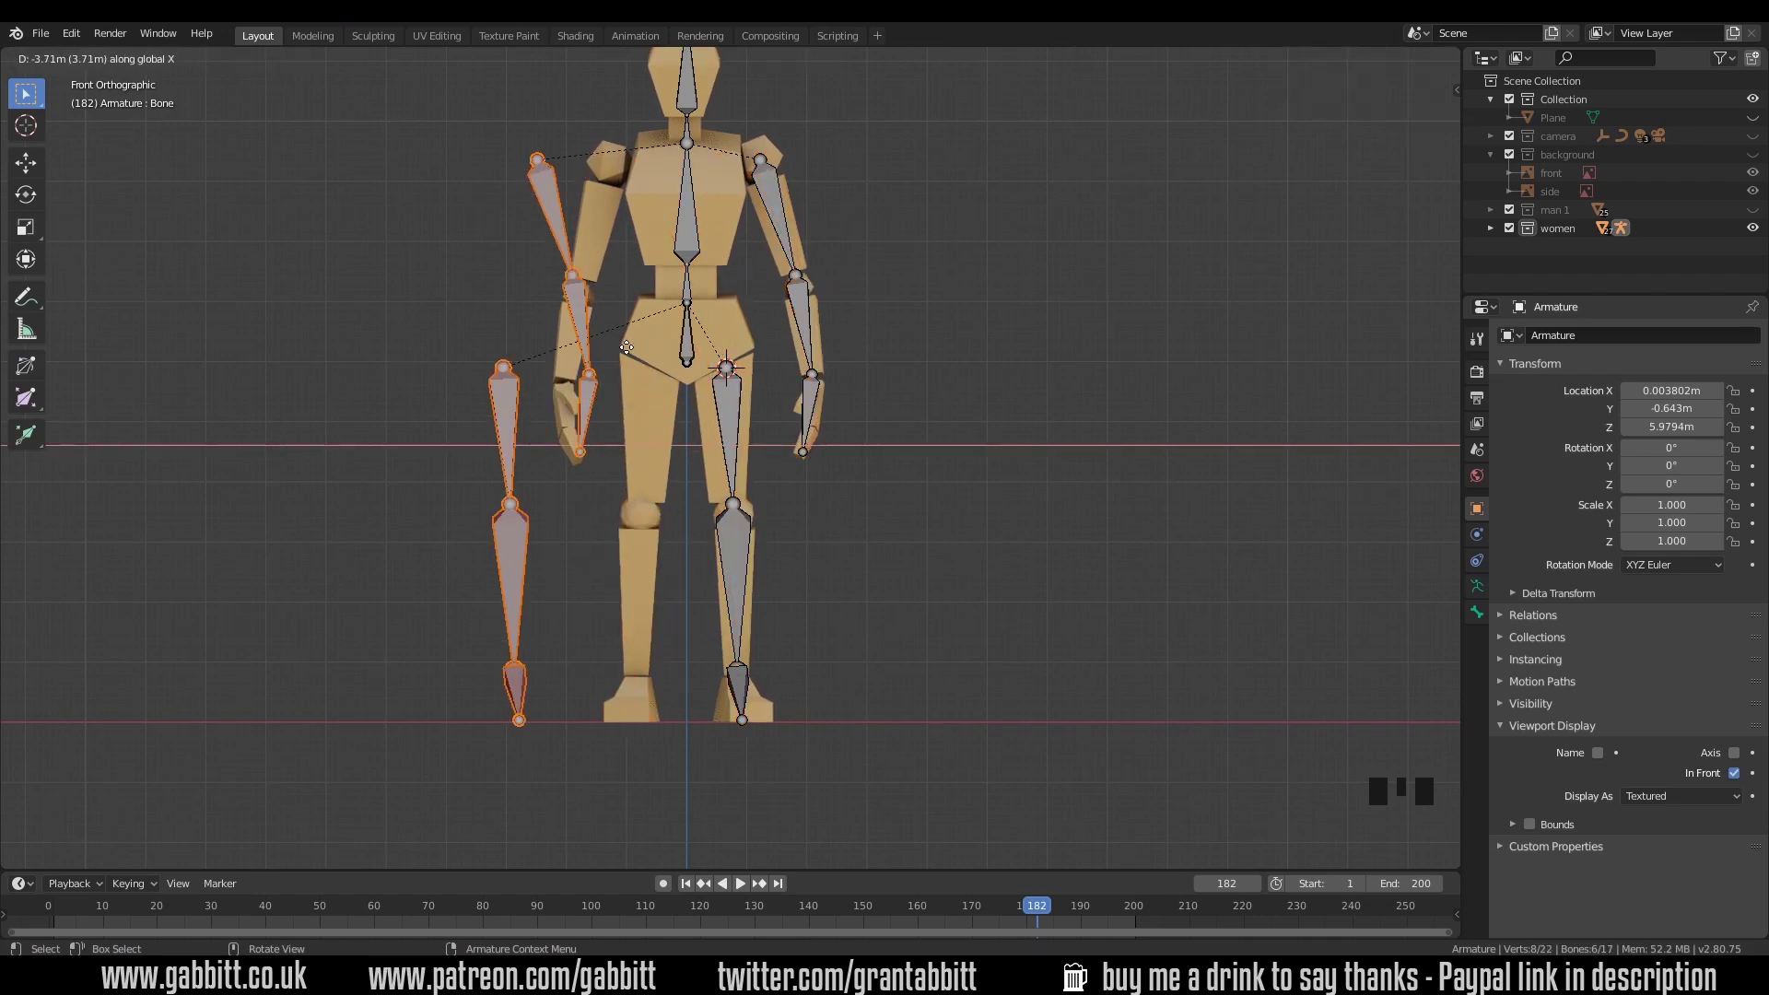
click(567, 347)
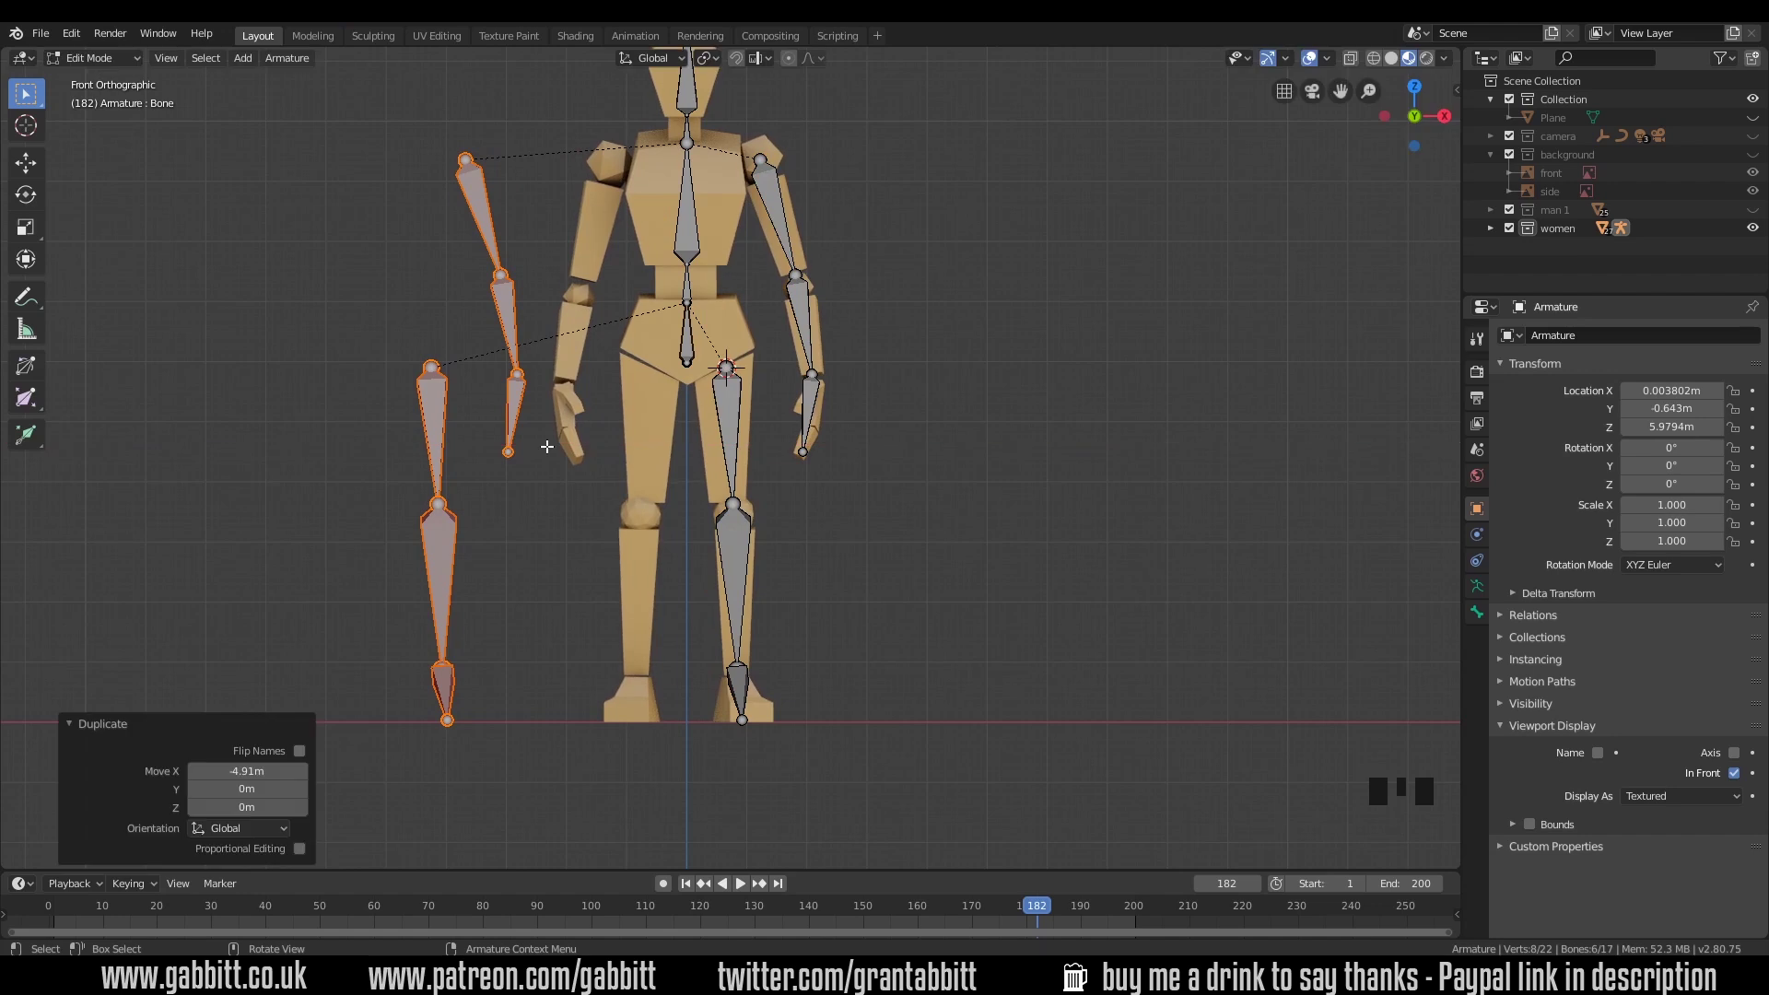
Step: Mirror the duplicated limb bones on global X and move them about 2.3 m along X onto the right arm and leg
right_click(489, 243)
mouse_move(492, 237)
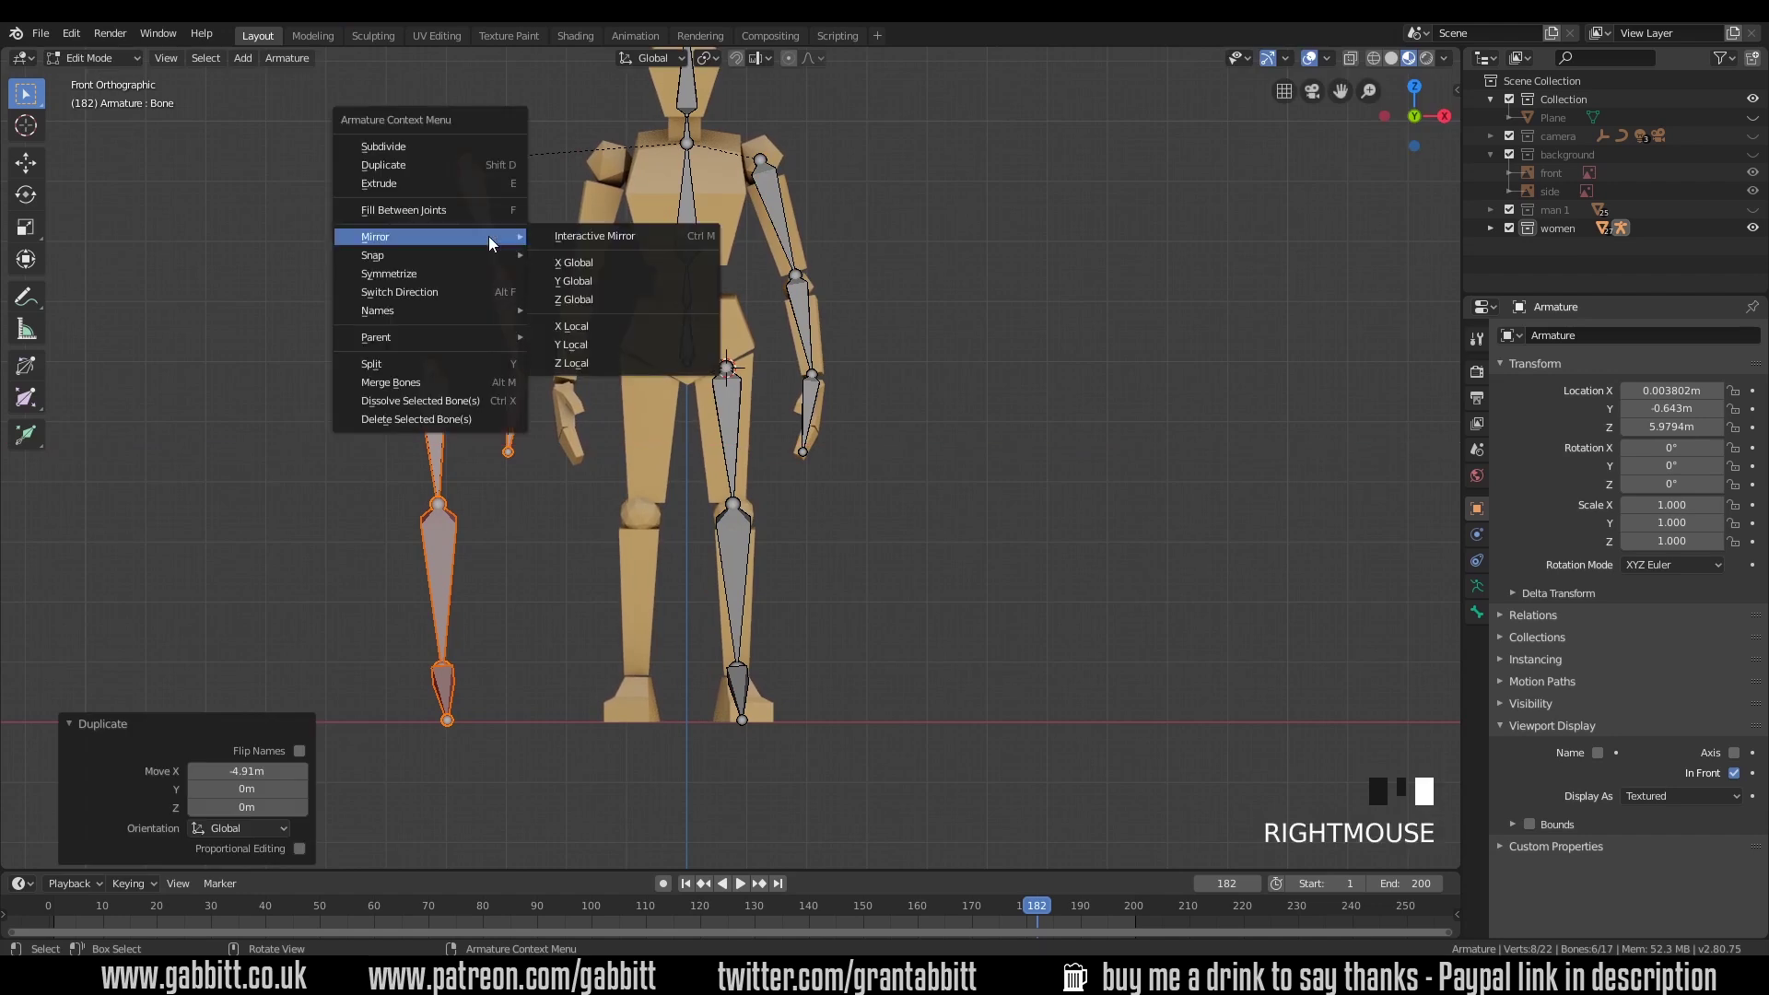
click(586, 262)
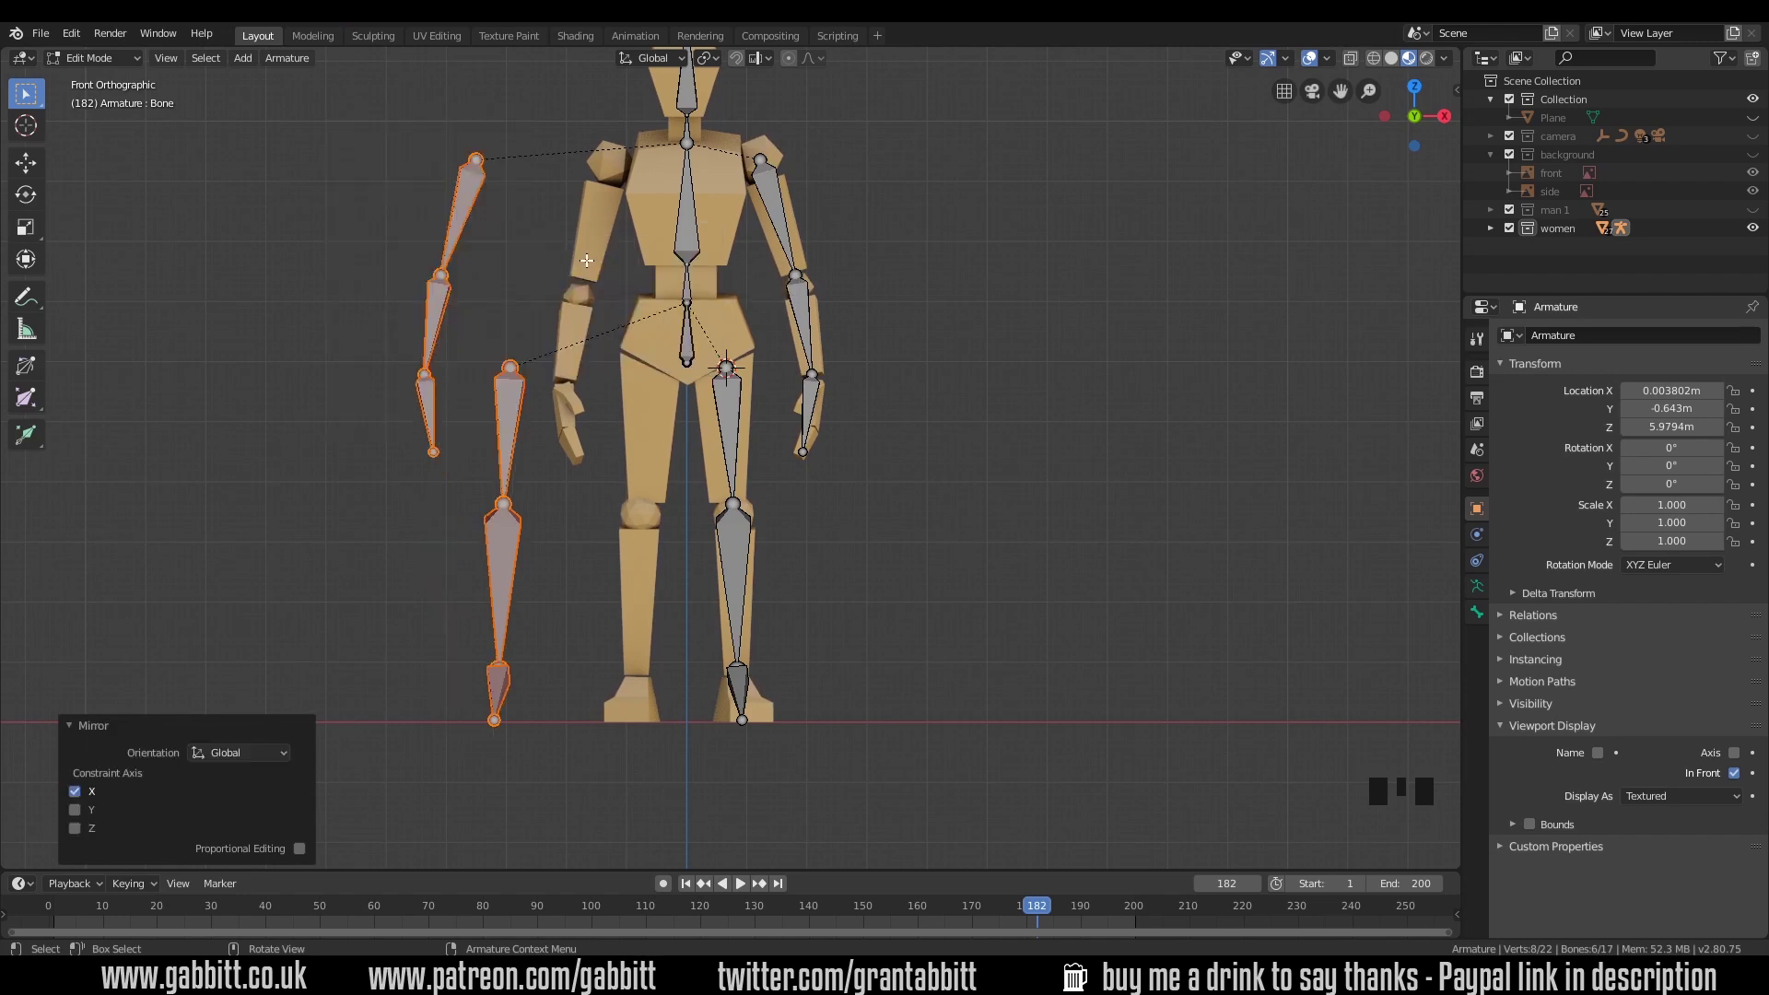
key(g)
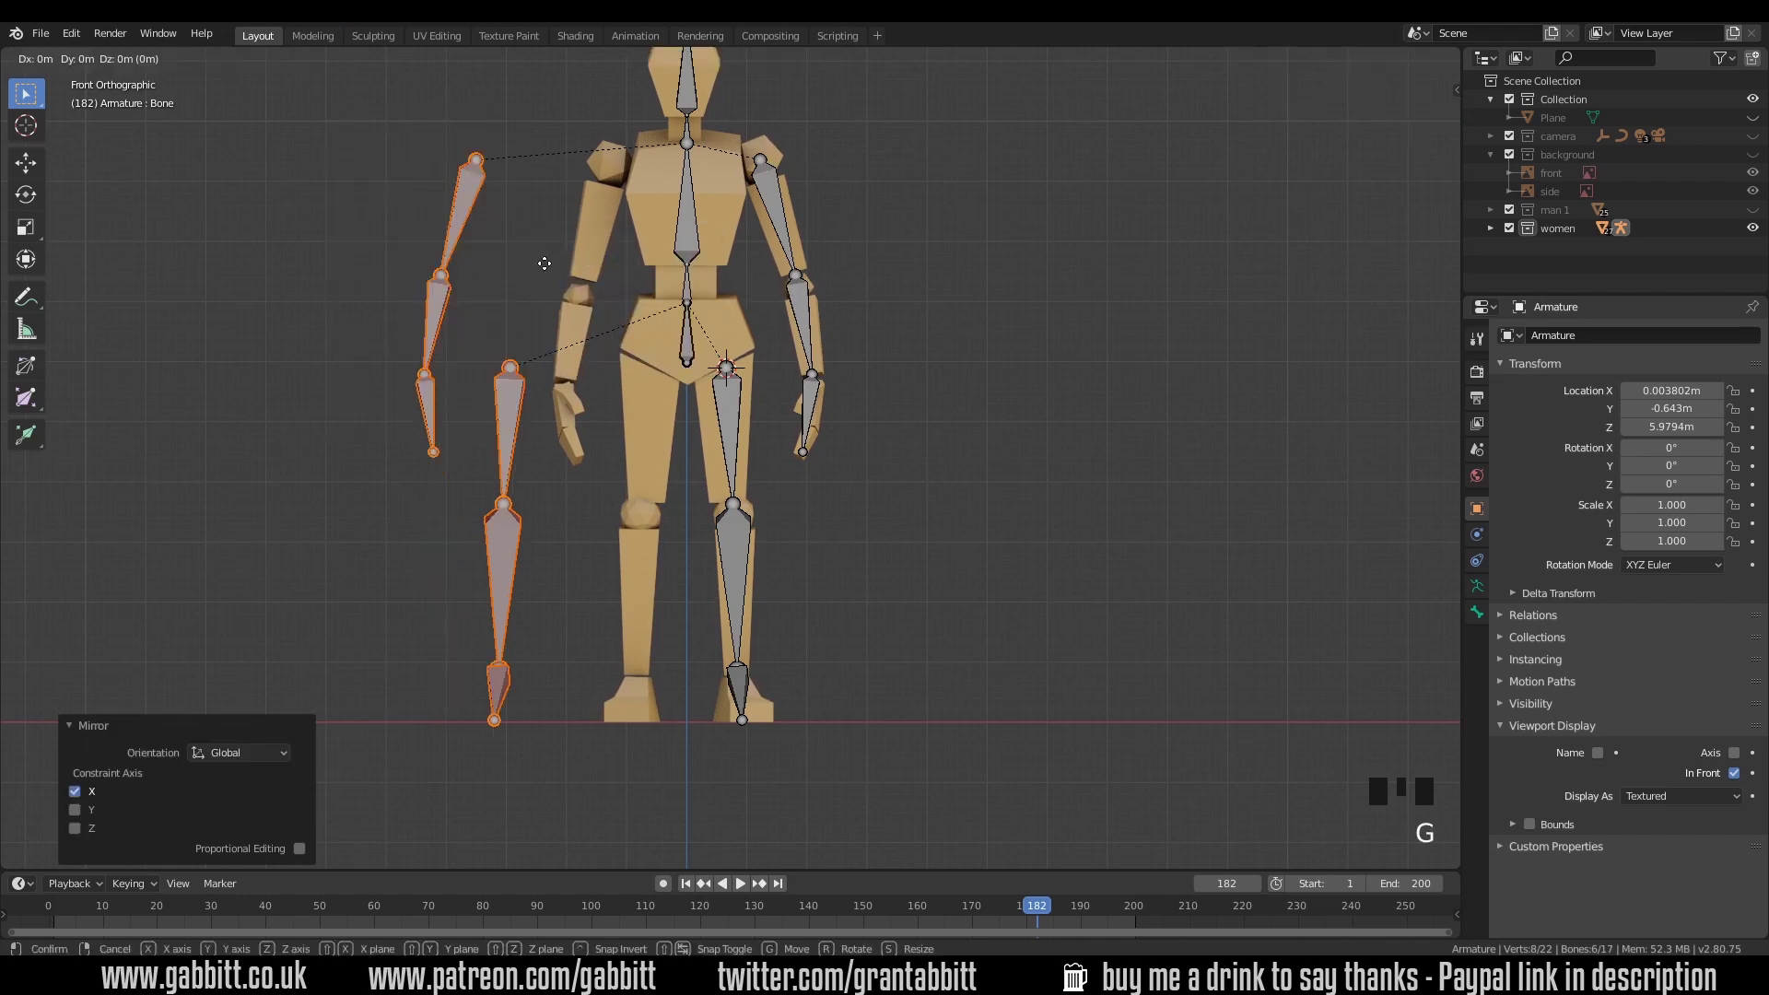
key(x)
click(680, 267)
Step: Switch the armature with both sets of limb bones back to Pose Mode
middle_drag(983, 418, 963, 449)
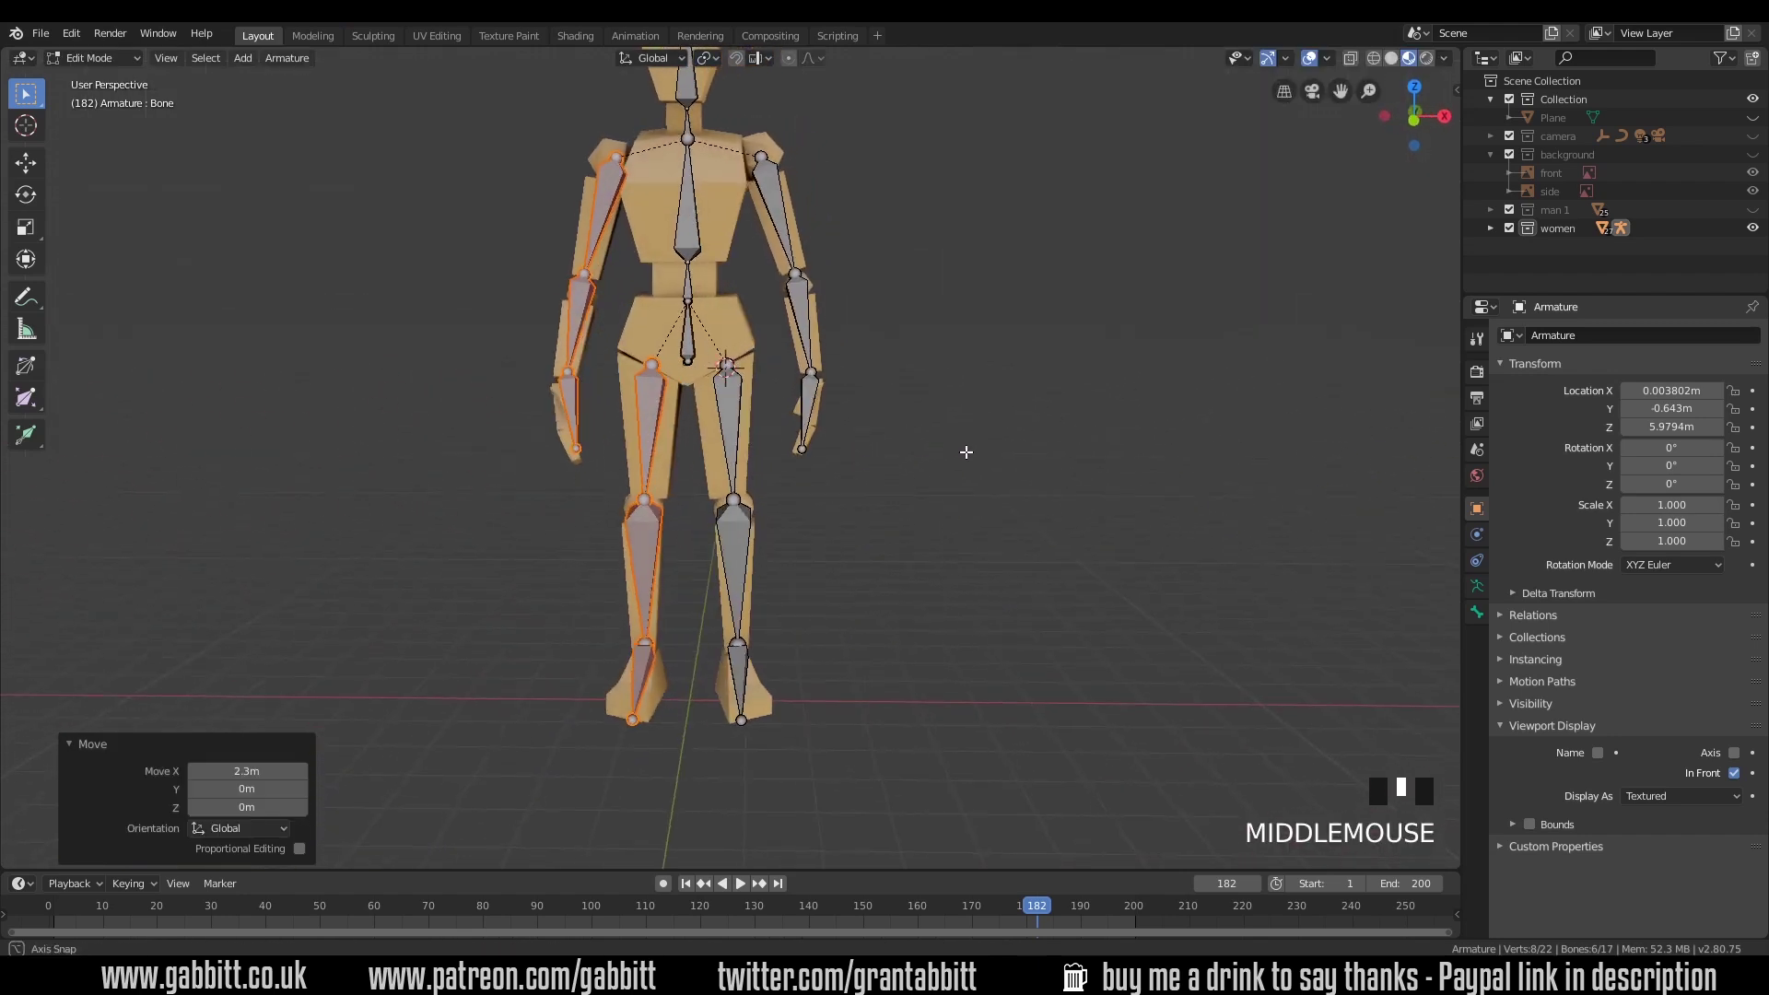
click(94, 58)
click(109, 116)
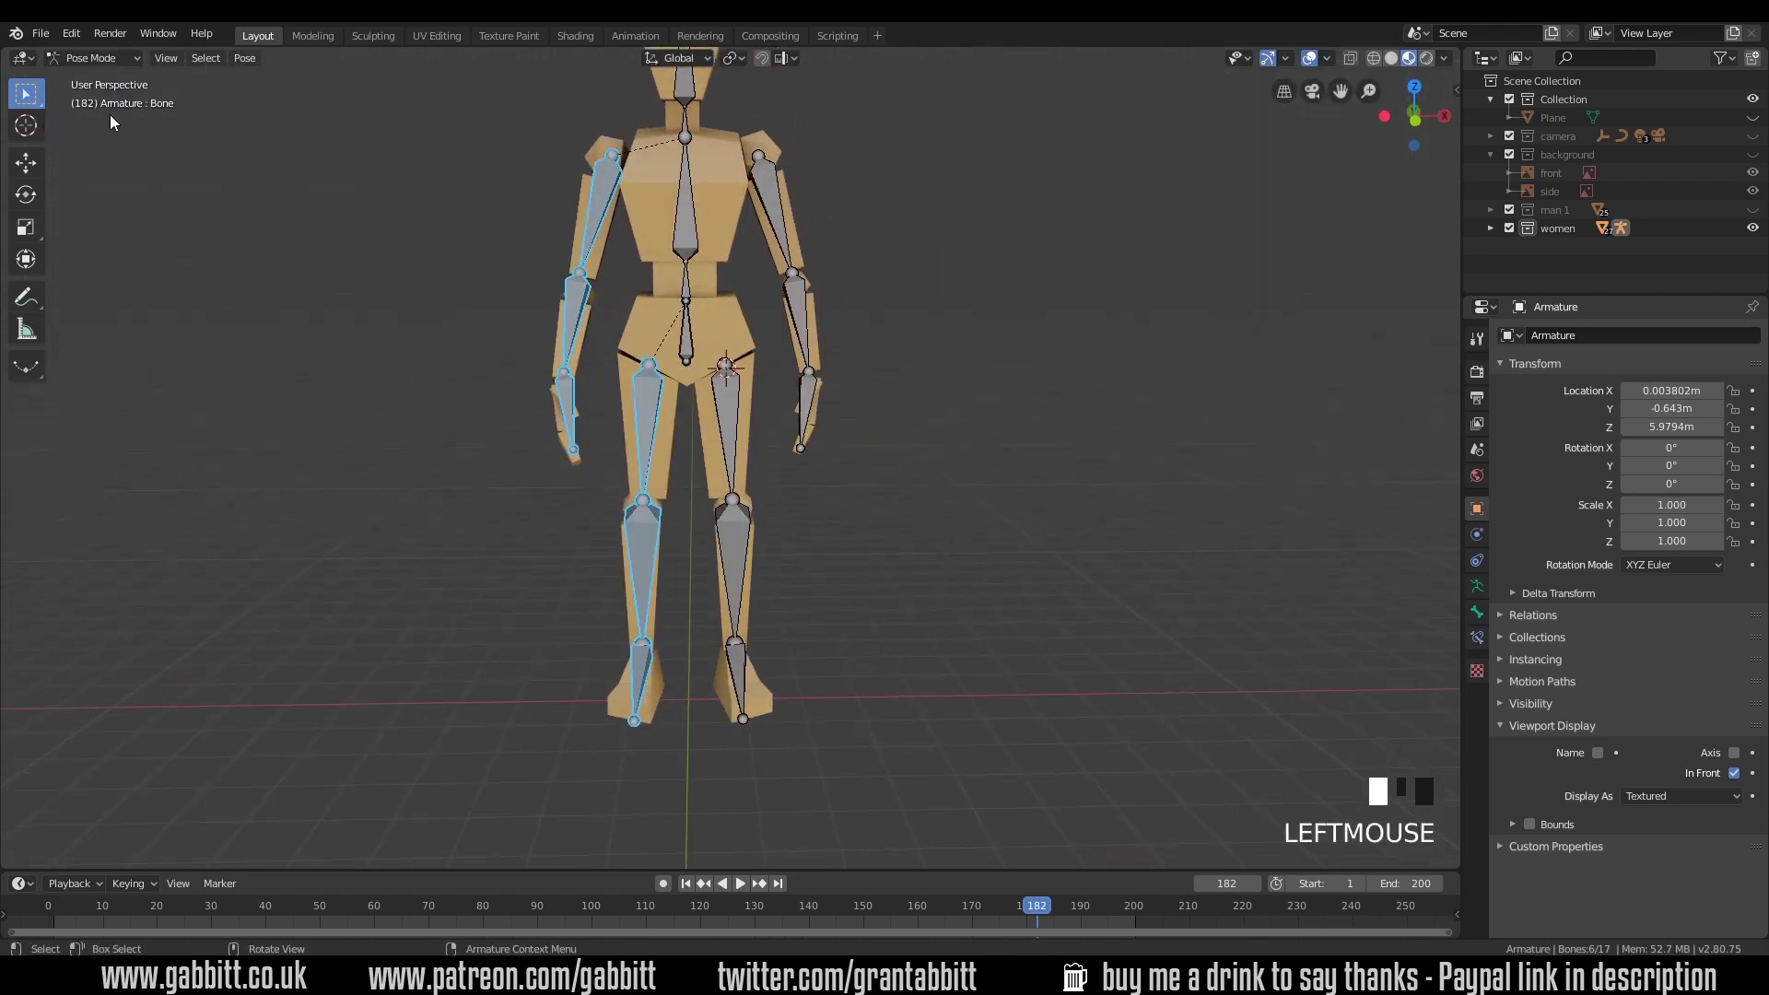
Step: In Pose Mode, trial-rotate the left thigh bone outward, try the shin bone too, and clear the rotation of all bones
click(730, 411)
key(r)
click(906, 300)
click(861, 479)
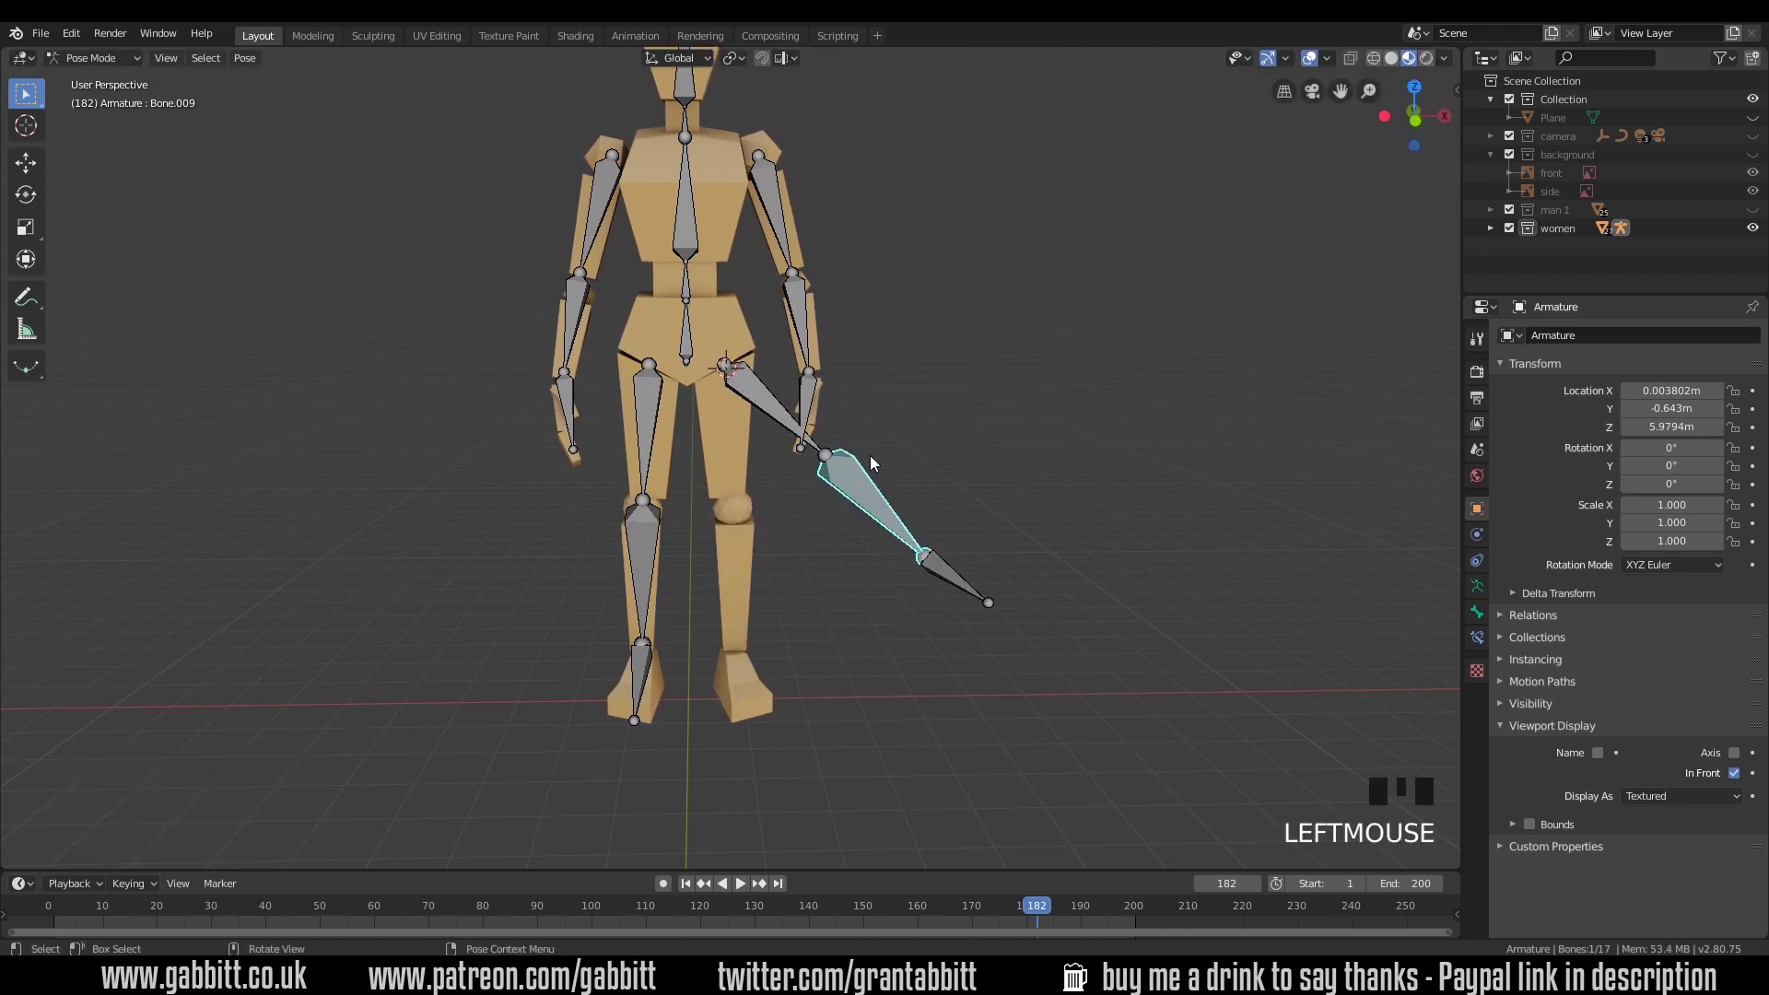
key(r)
right_click(982, 477)
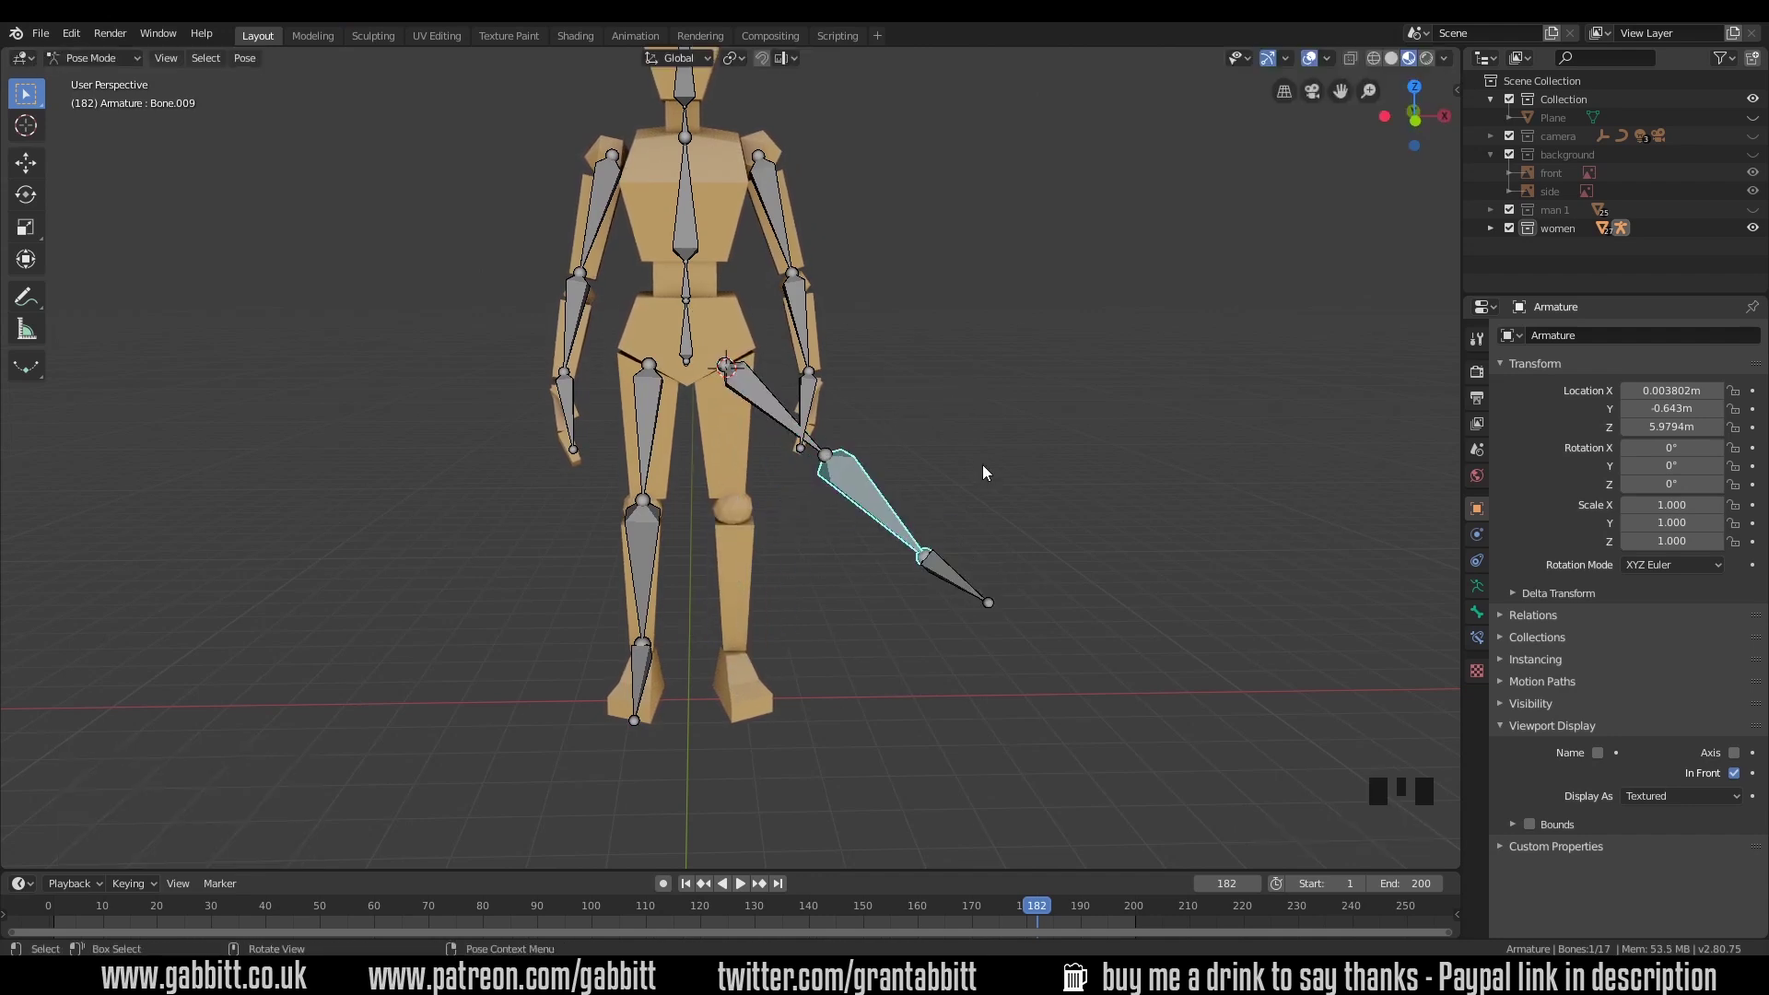
key(a)
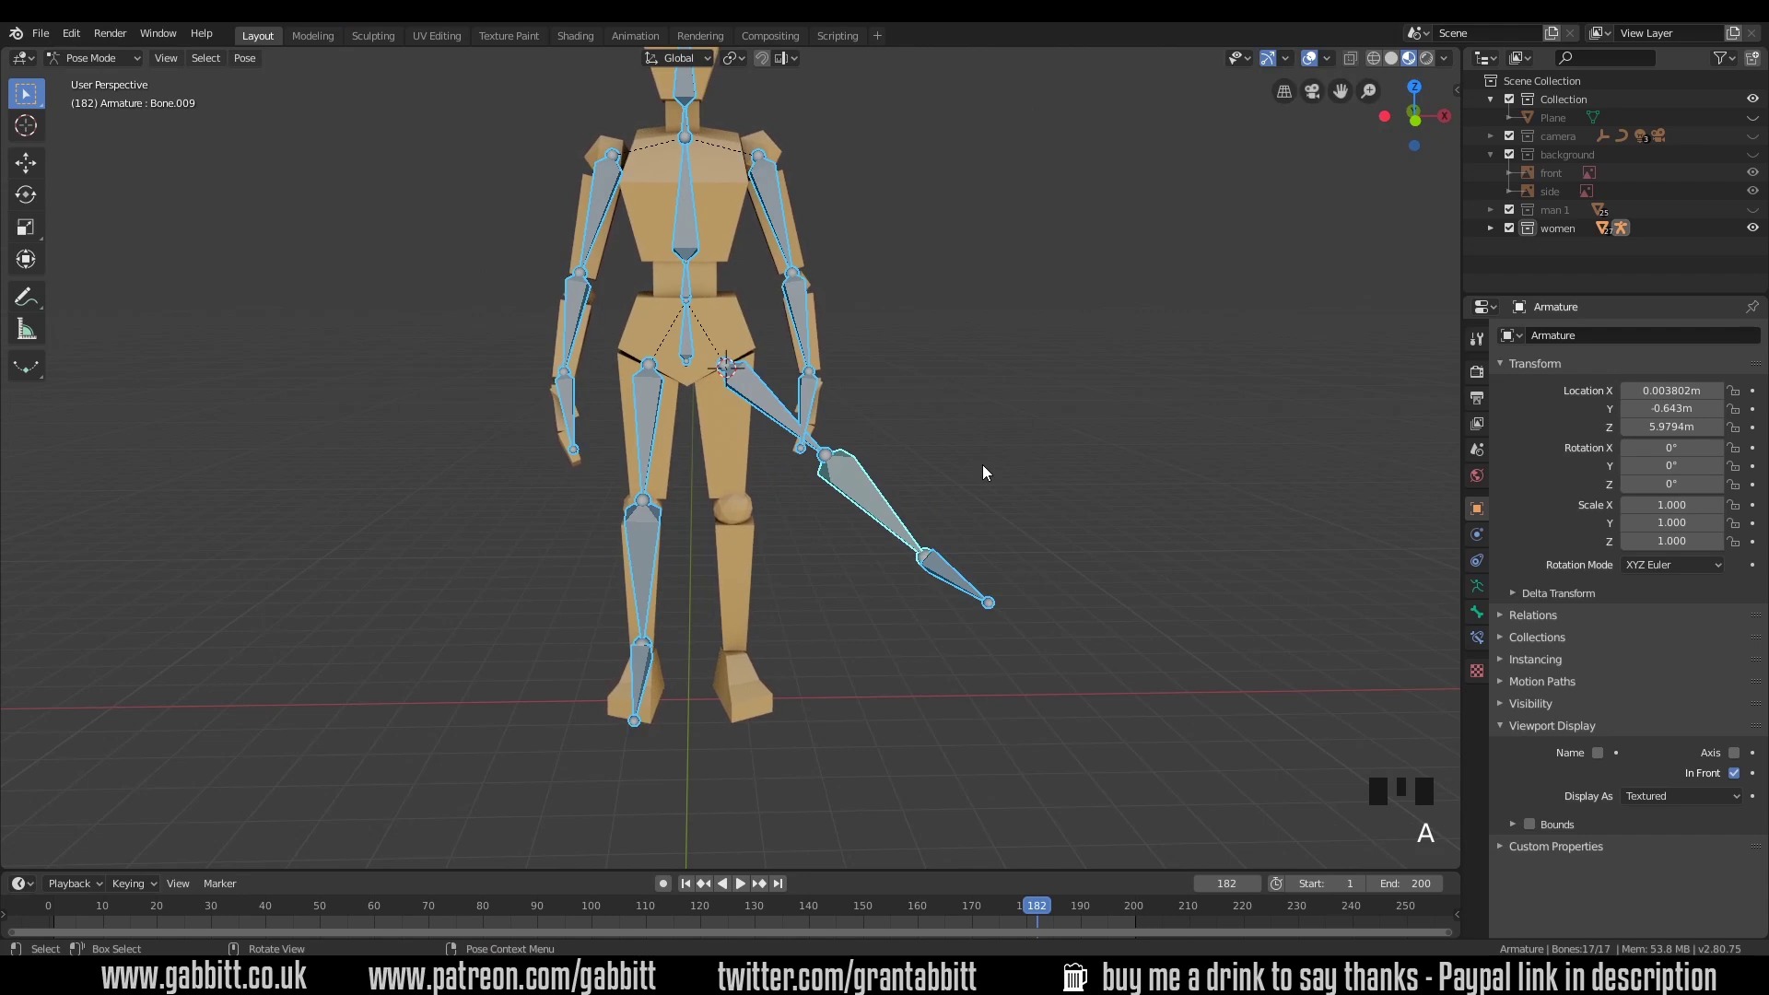
key(alt+r)
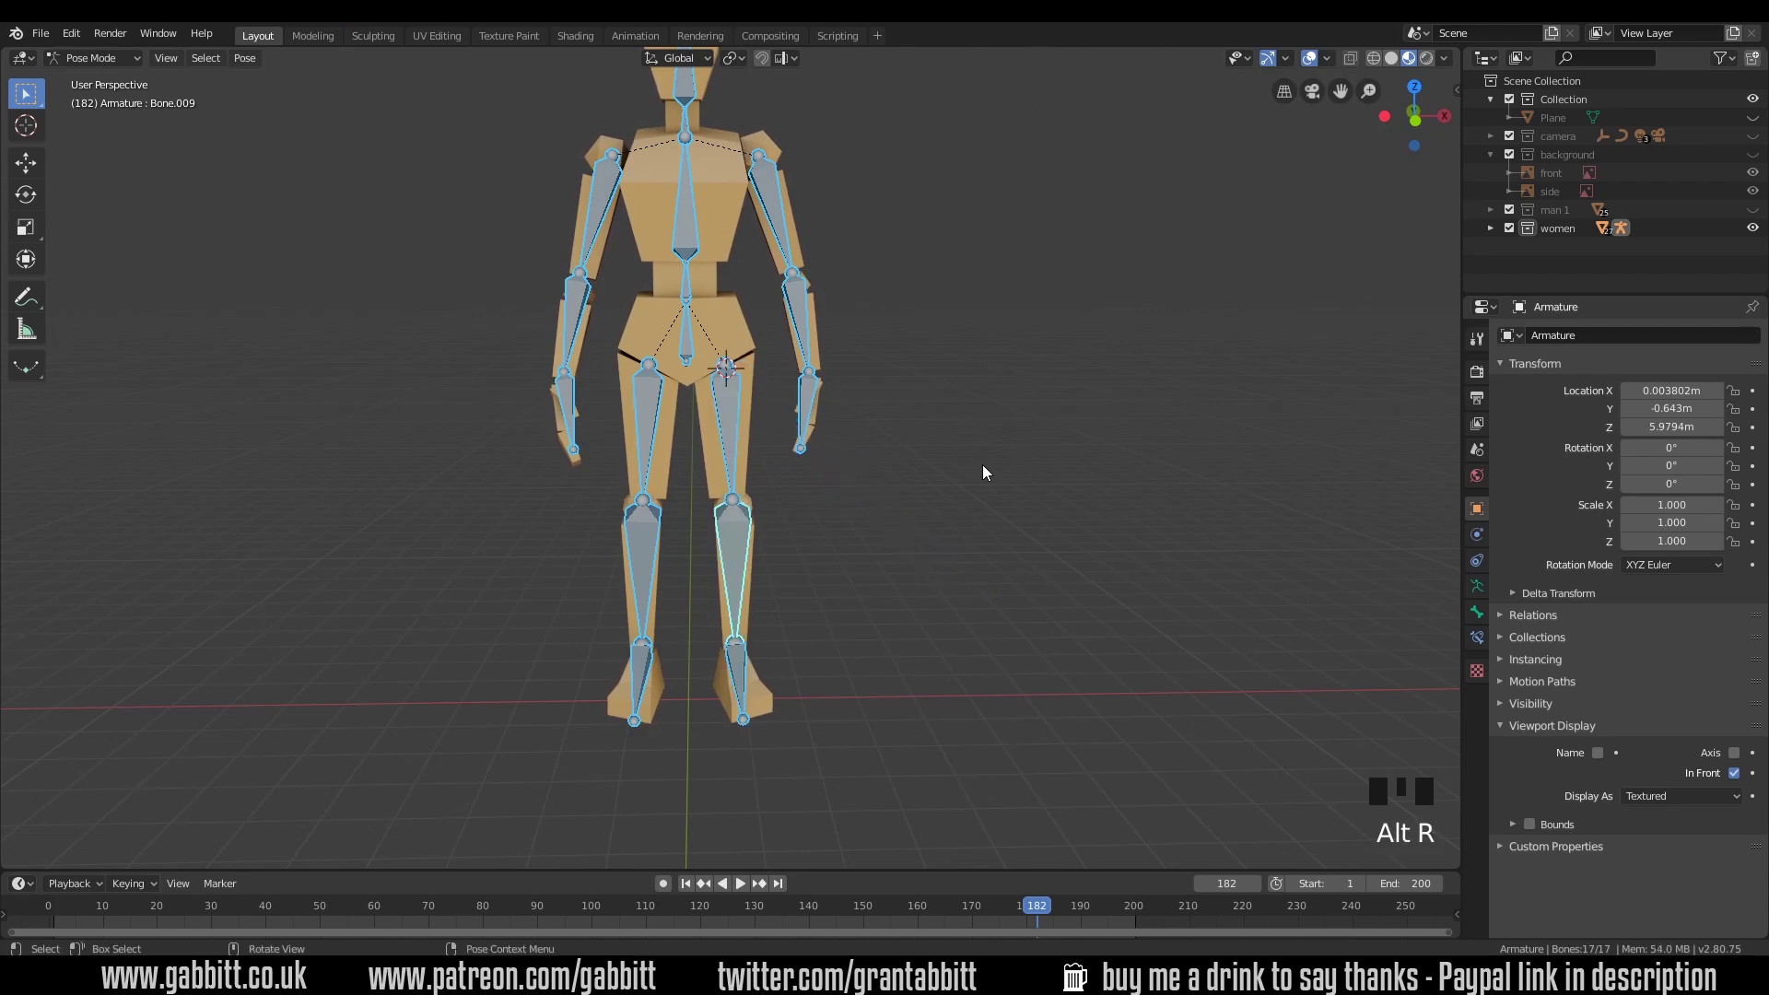
Step: Trial-move the pelvis bone to test that the whole skeleton follows, and cancel the move
click(695, 350)
key(g)
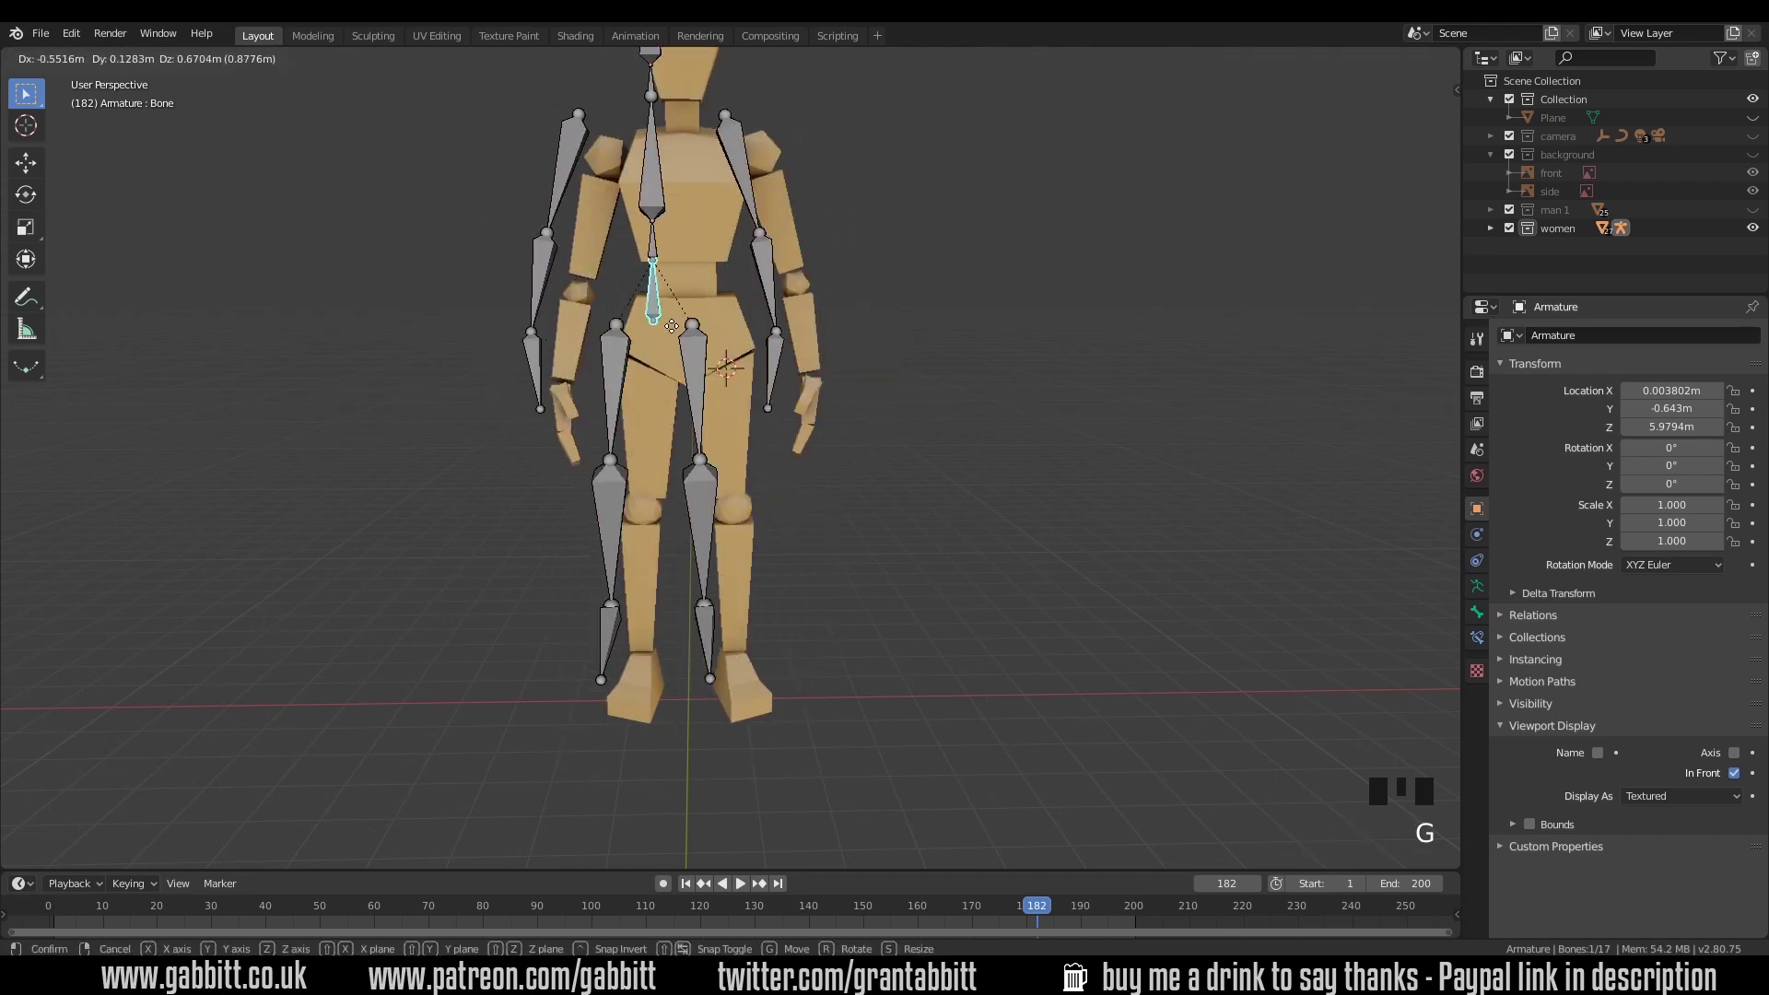
right_click(747, 331)
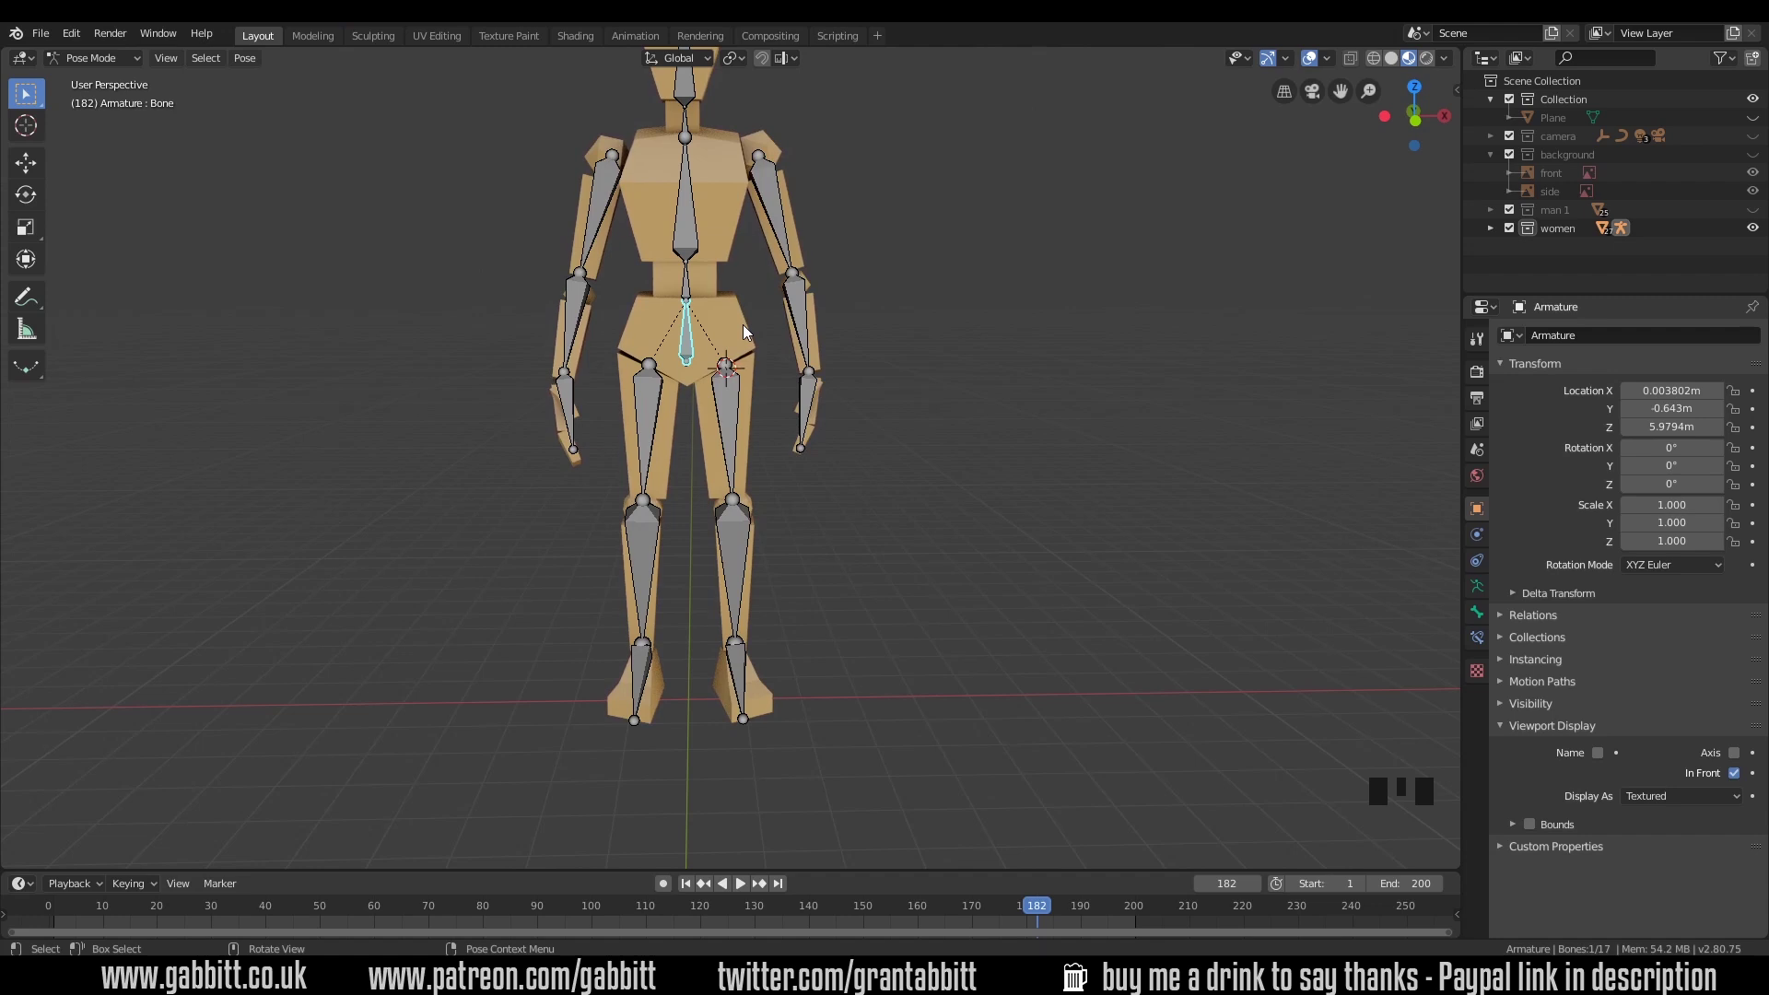
Step: In Object Mode, select all body meshes with the armature as active object and parent them With Automatic Weights
key(KP_1)
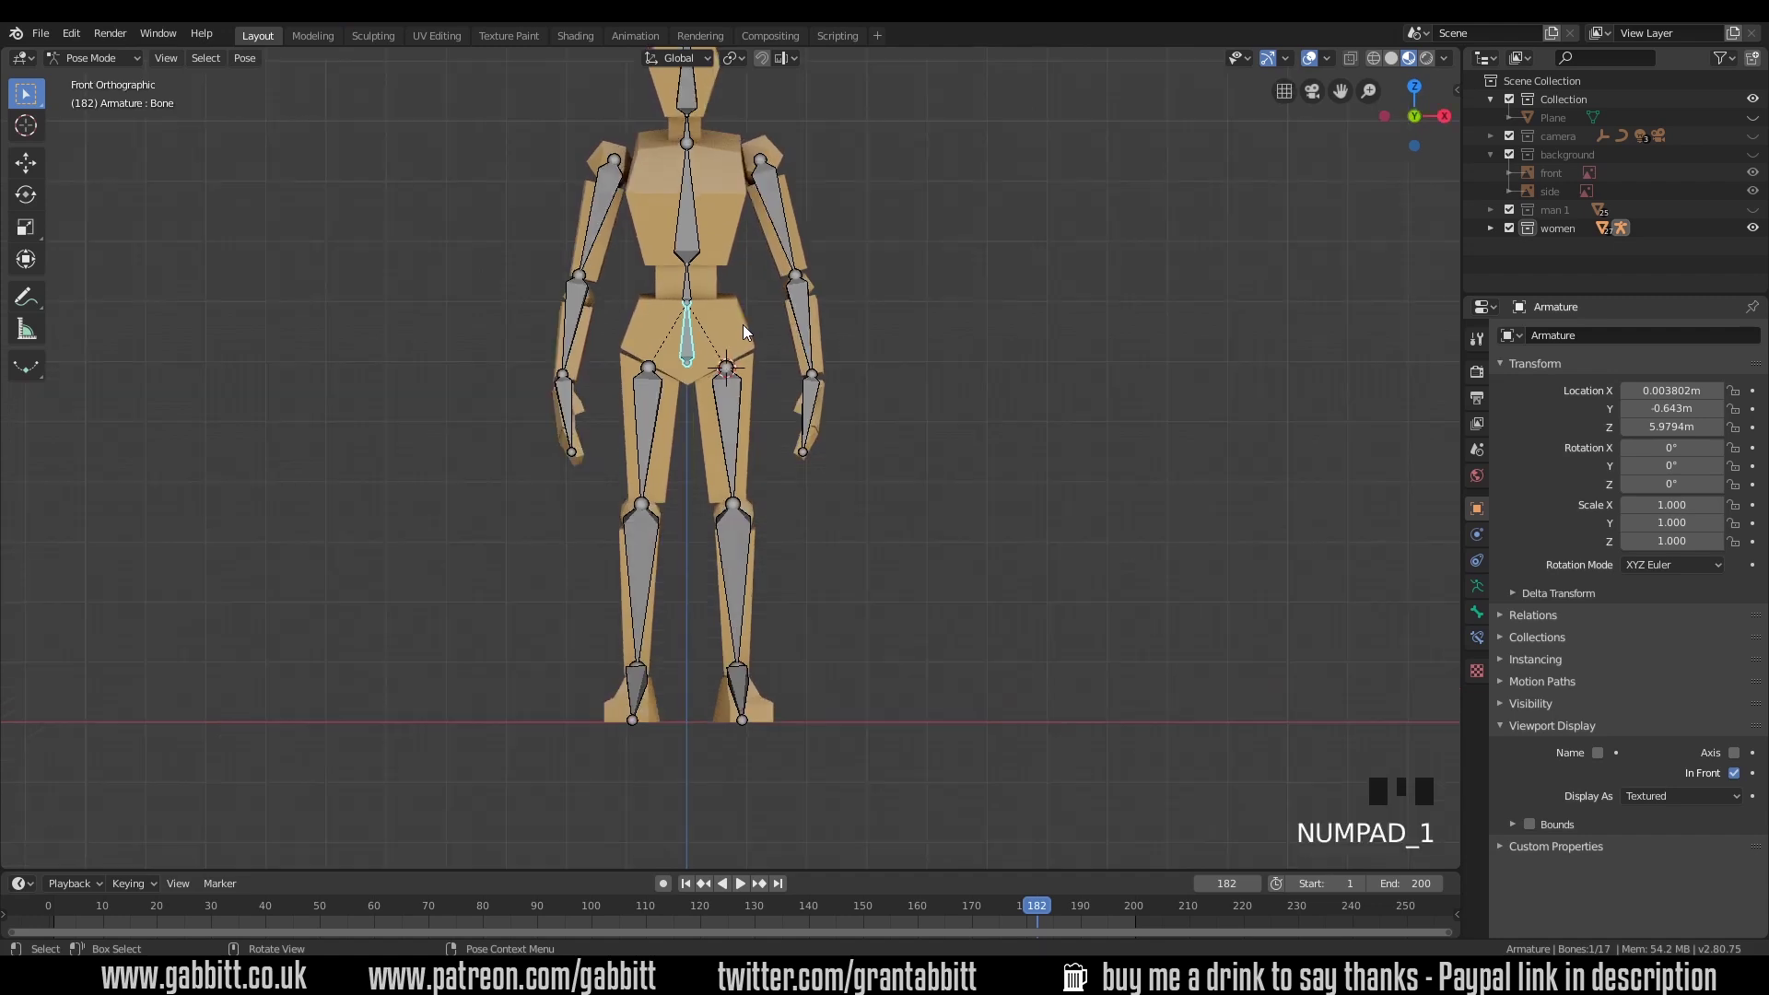
shift+middle_drag(768, 324, 783, 390)
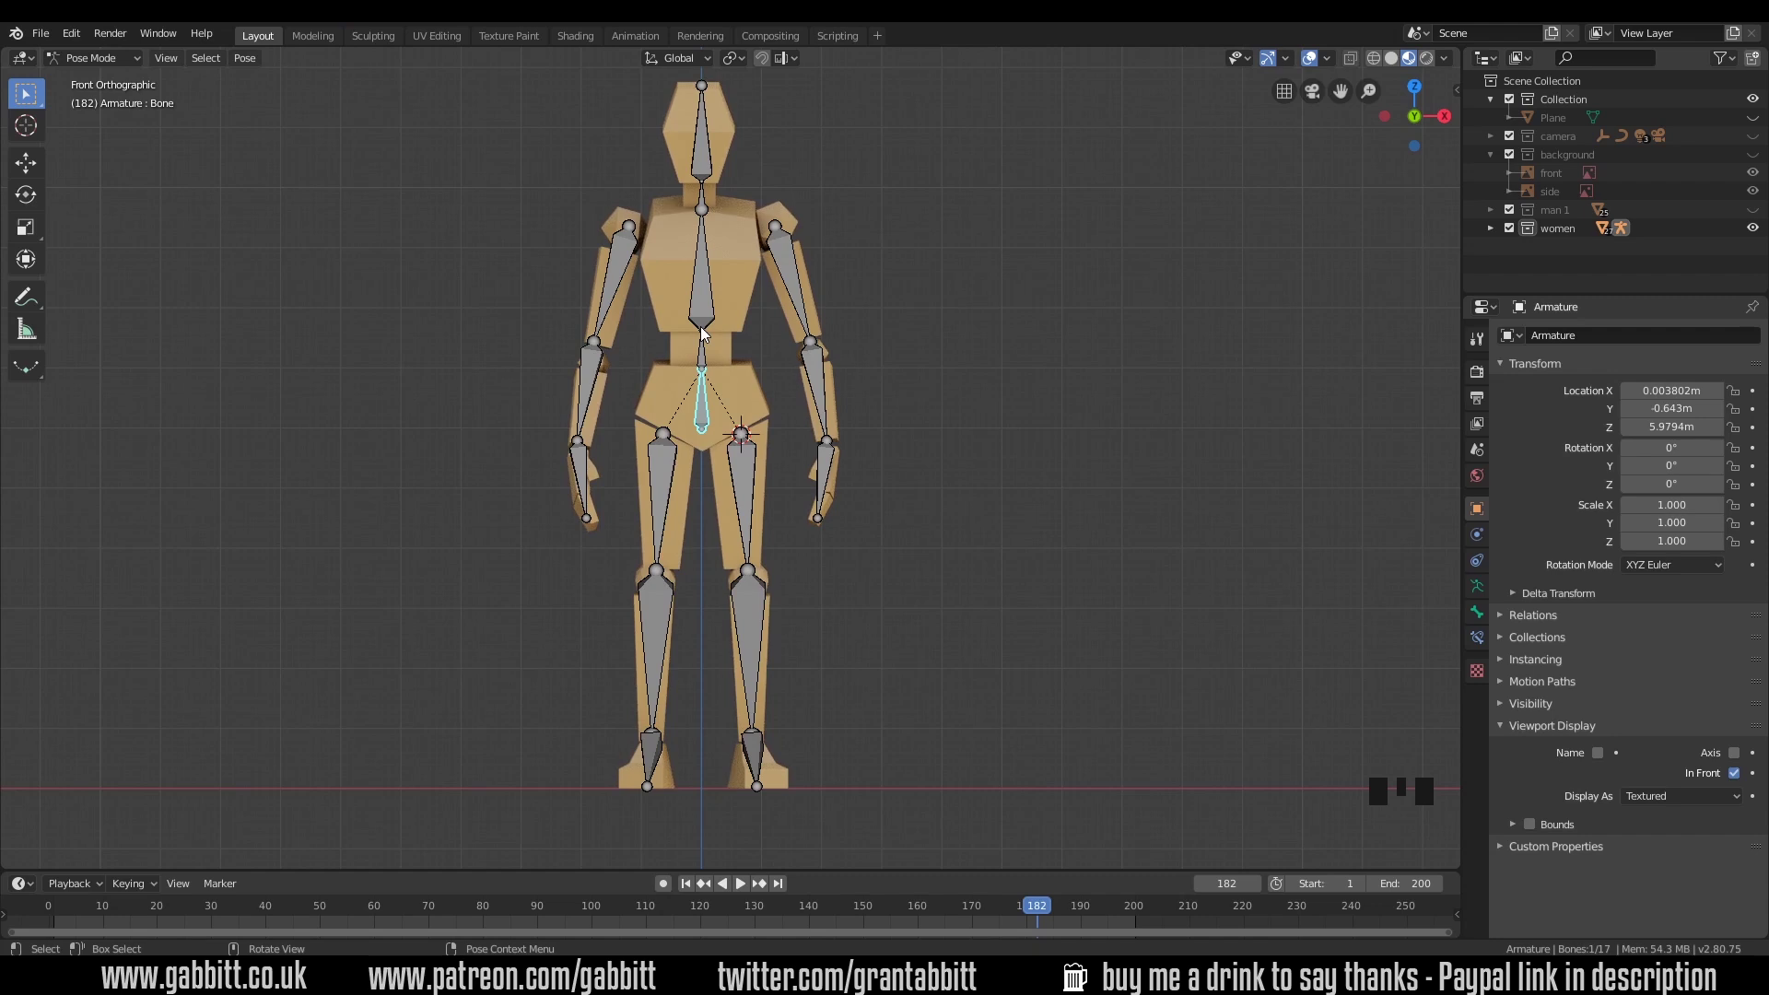
click(112, 62)
click(114, 81)
drag(471, 88, 983, 782)
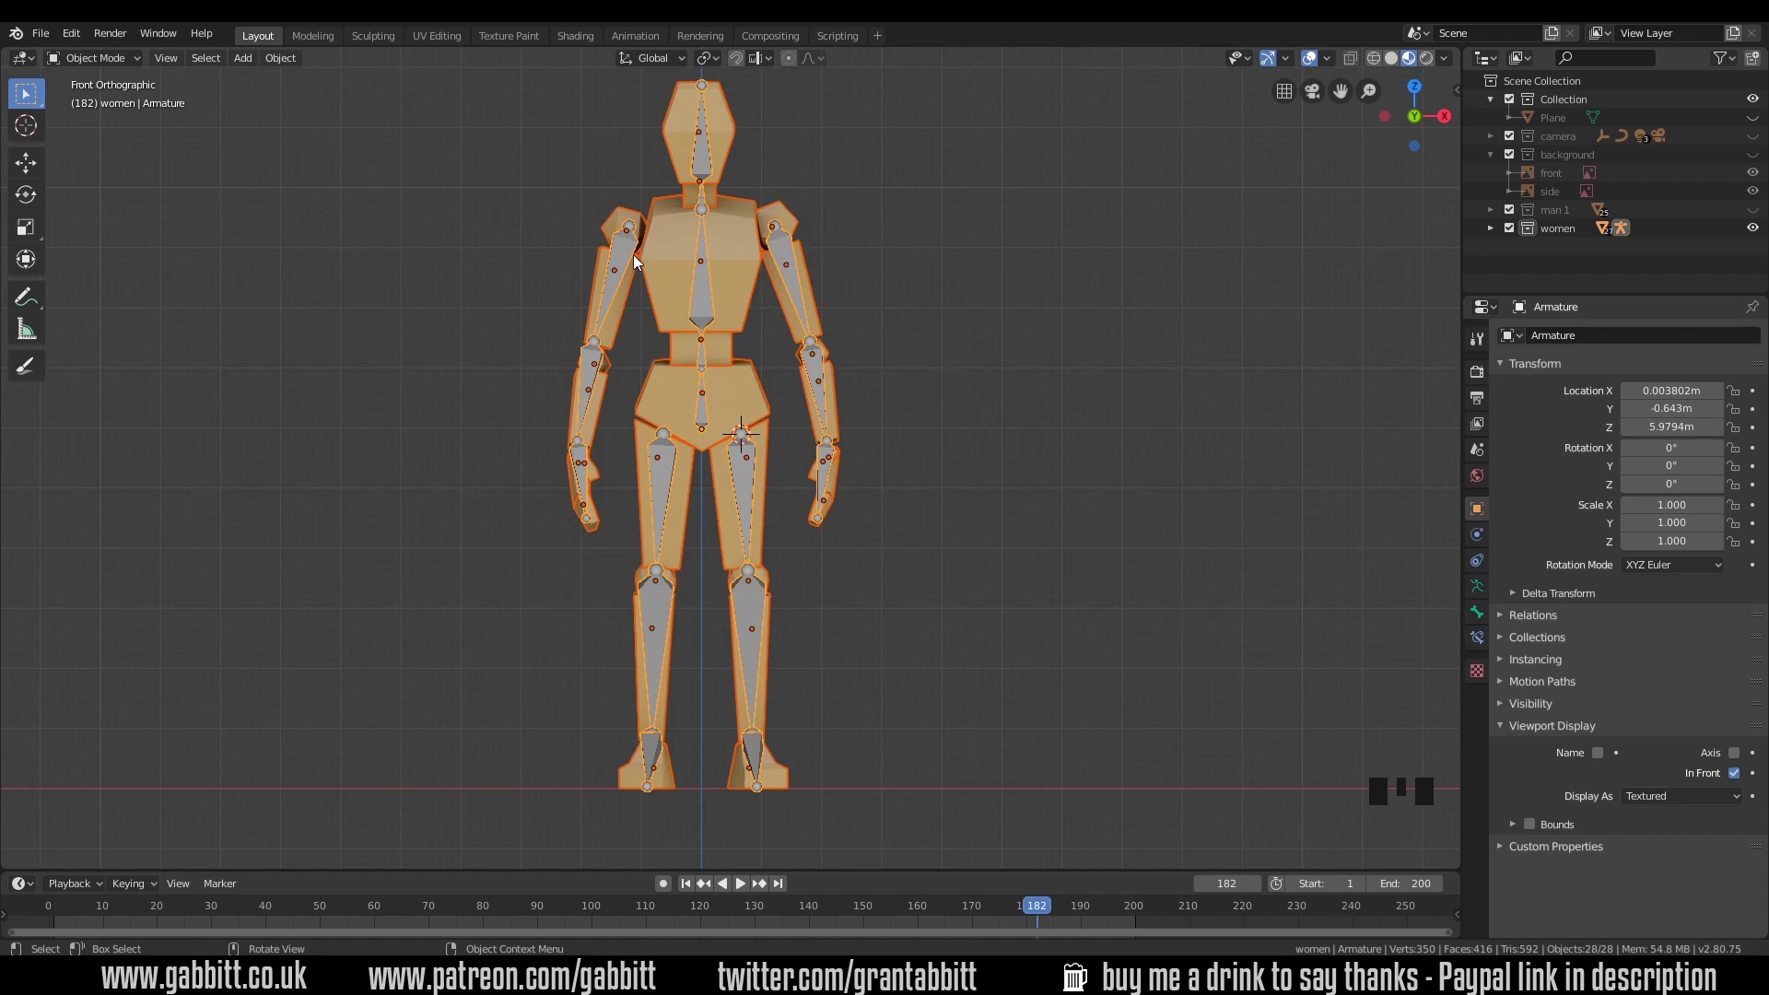
shift+click(701, 299)
shift+click(702, 300)
key(ctrl+p)
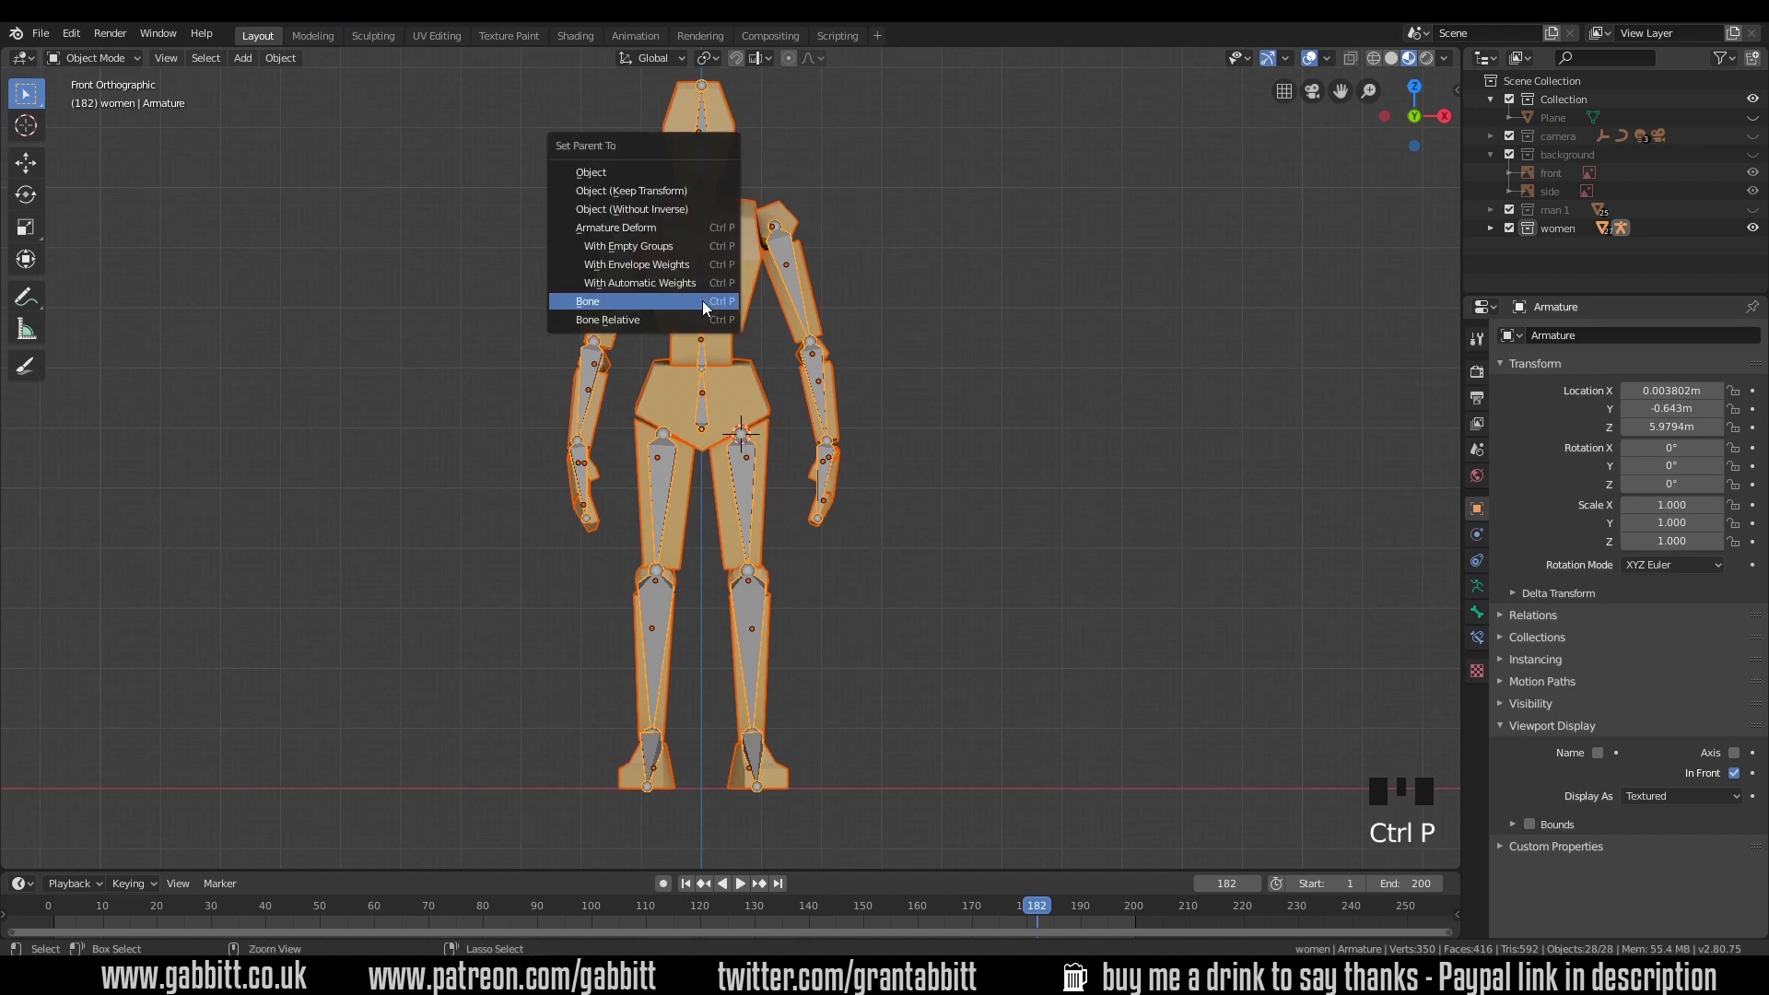
click(634, 286)
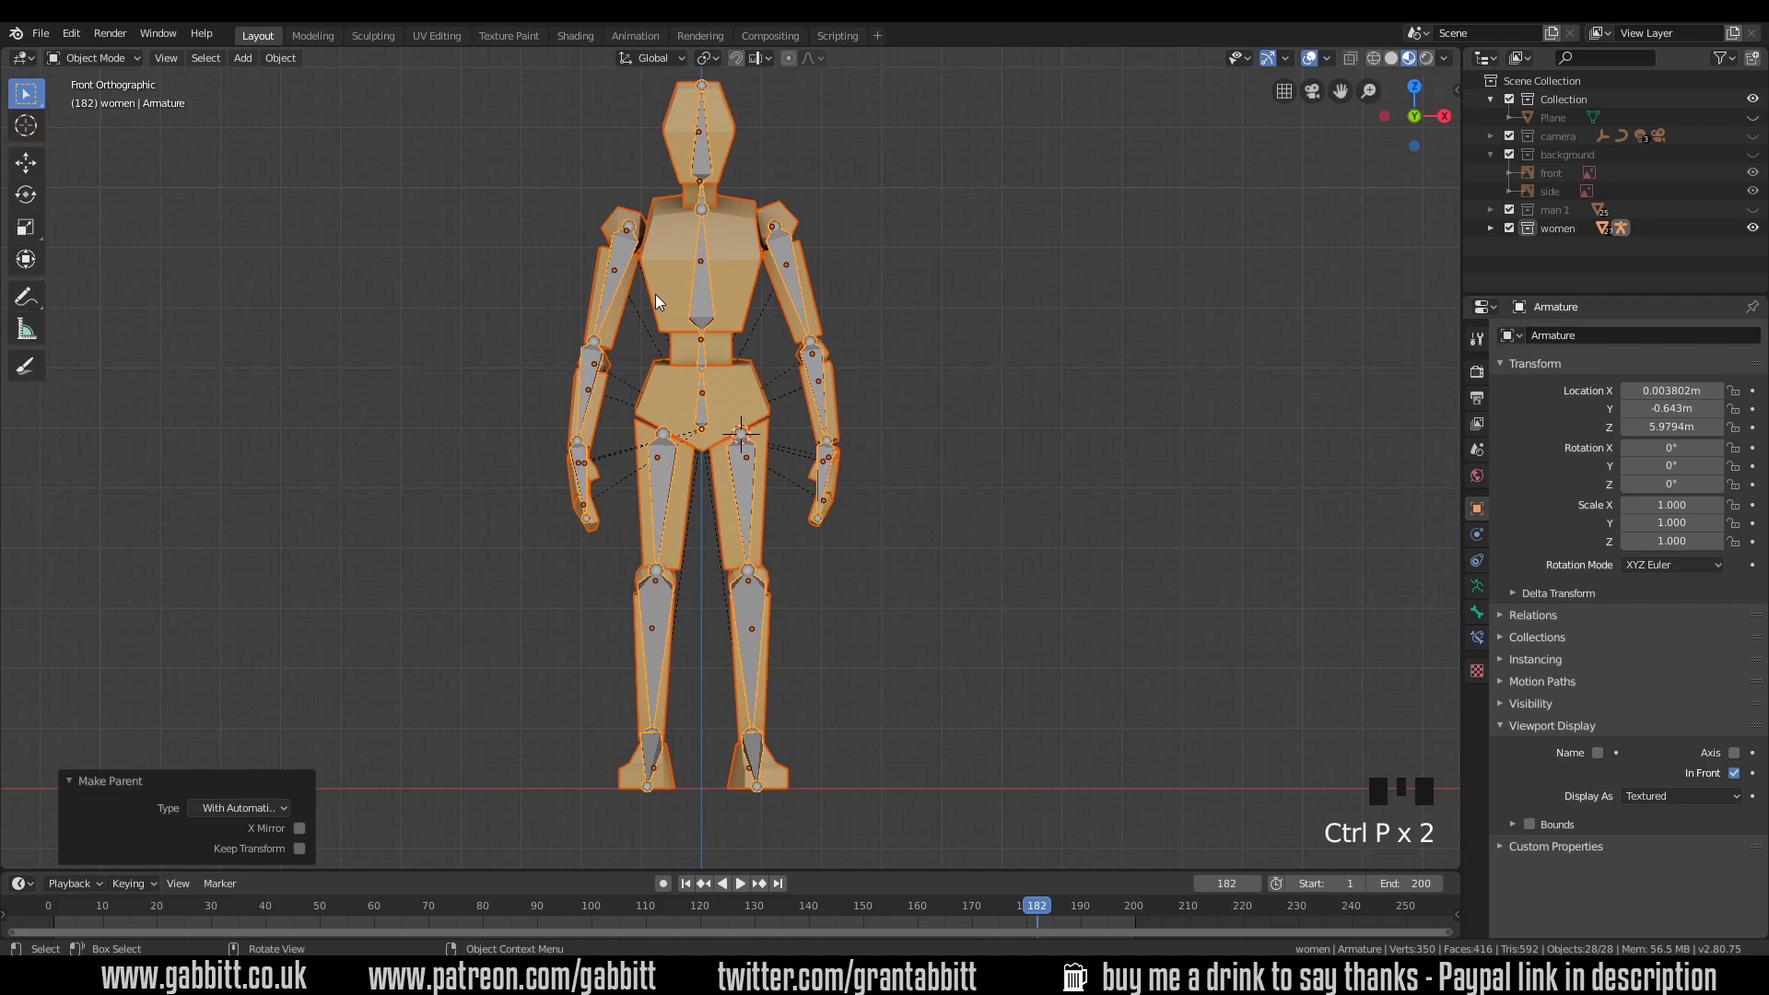
Step: Put the armature in Pose Mode and rotate the left upper arm, forearm and hand bones outward to test the automatic weights
click(705, 306)
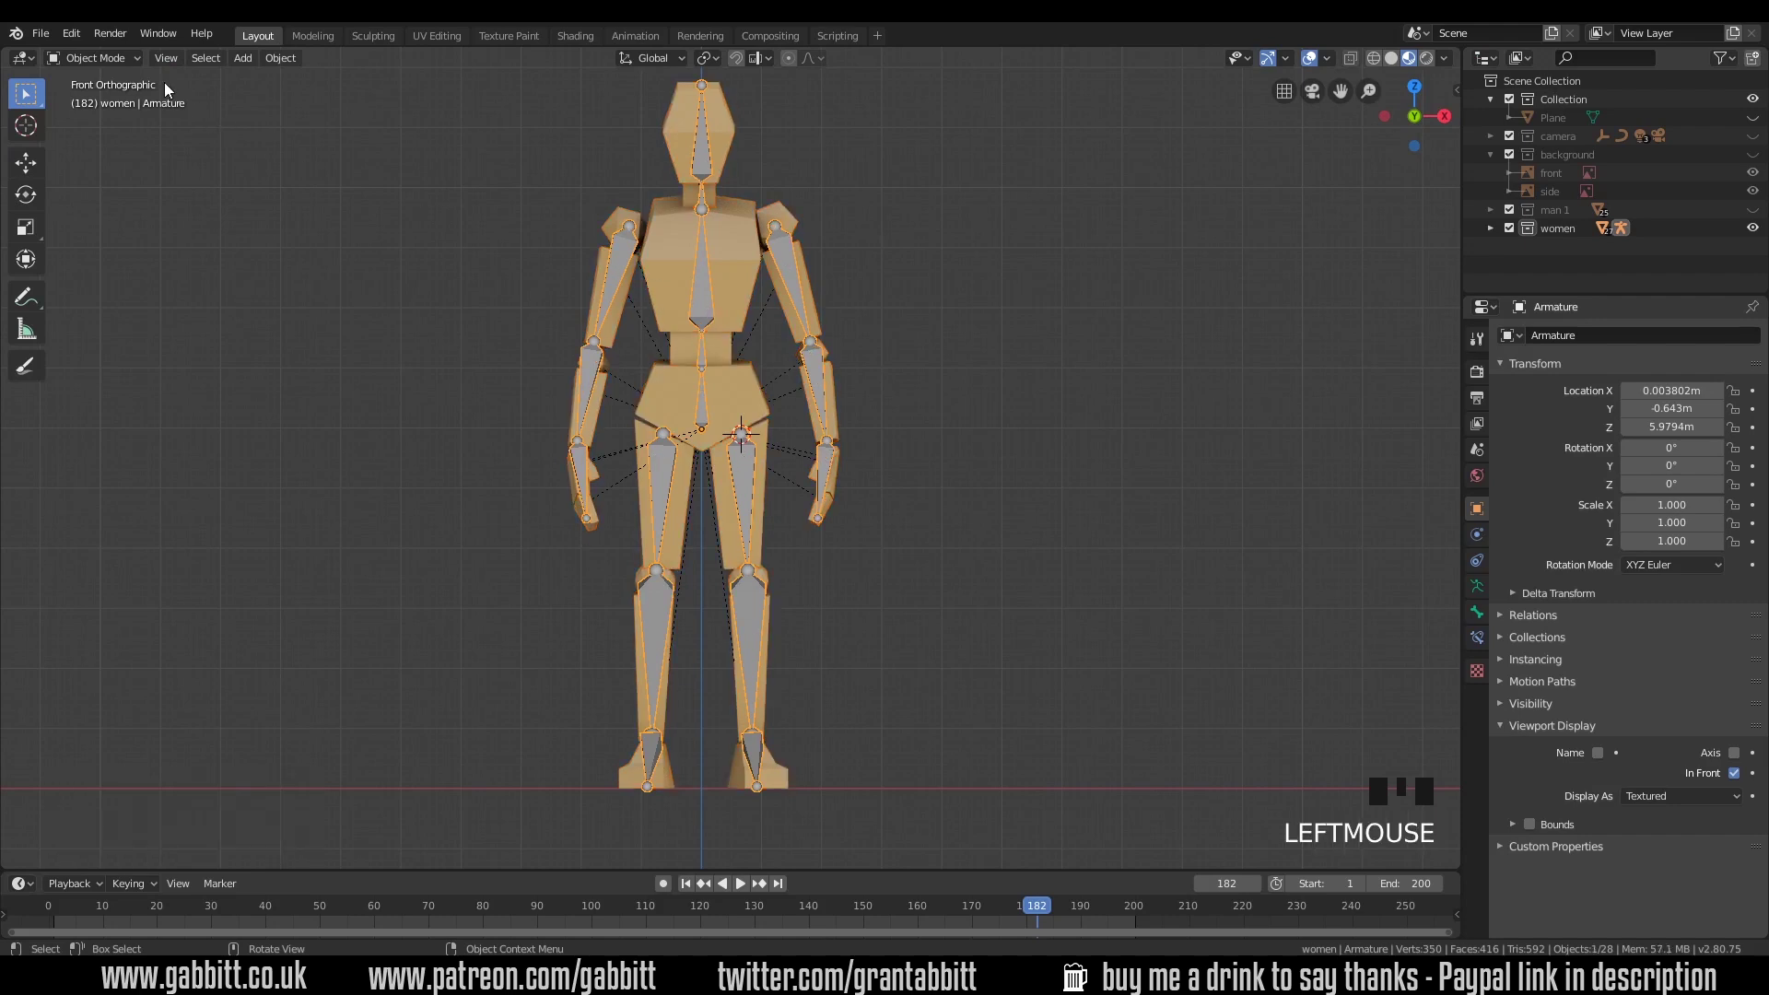
click(129, 59)
click(118, 116)
click(791, 297)
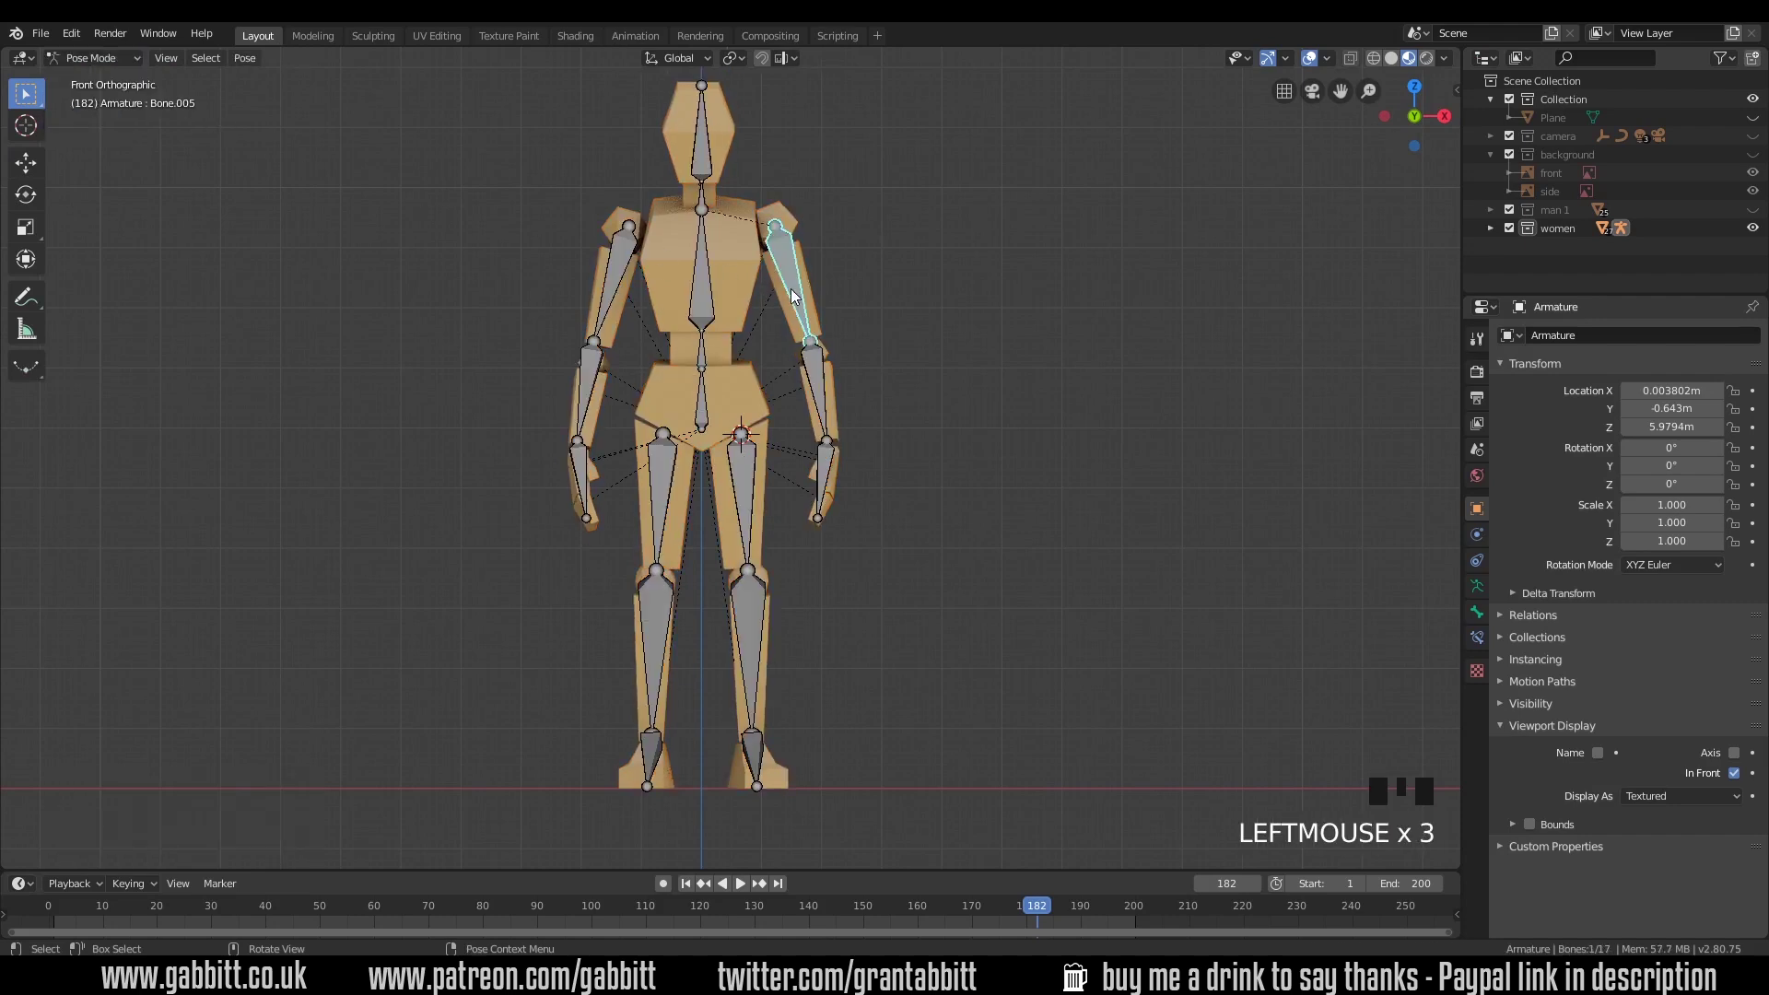
key(r)
click(928, 364)
click(892, 358)
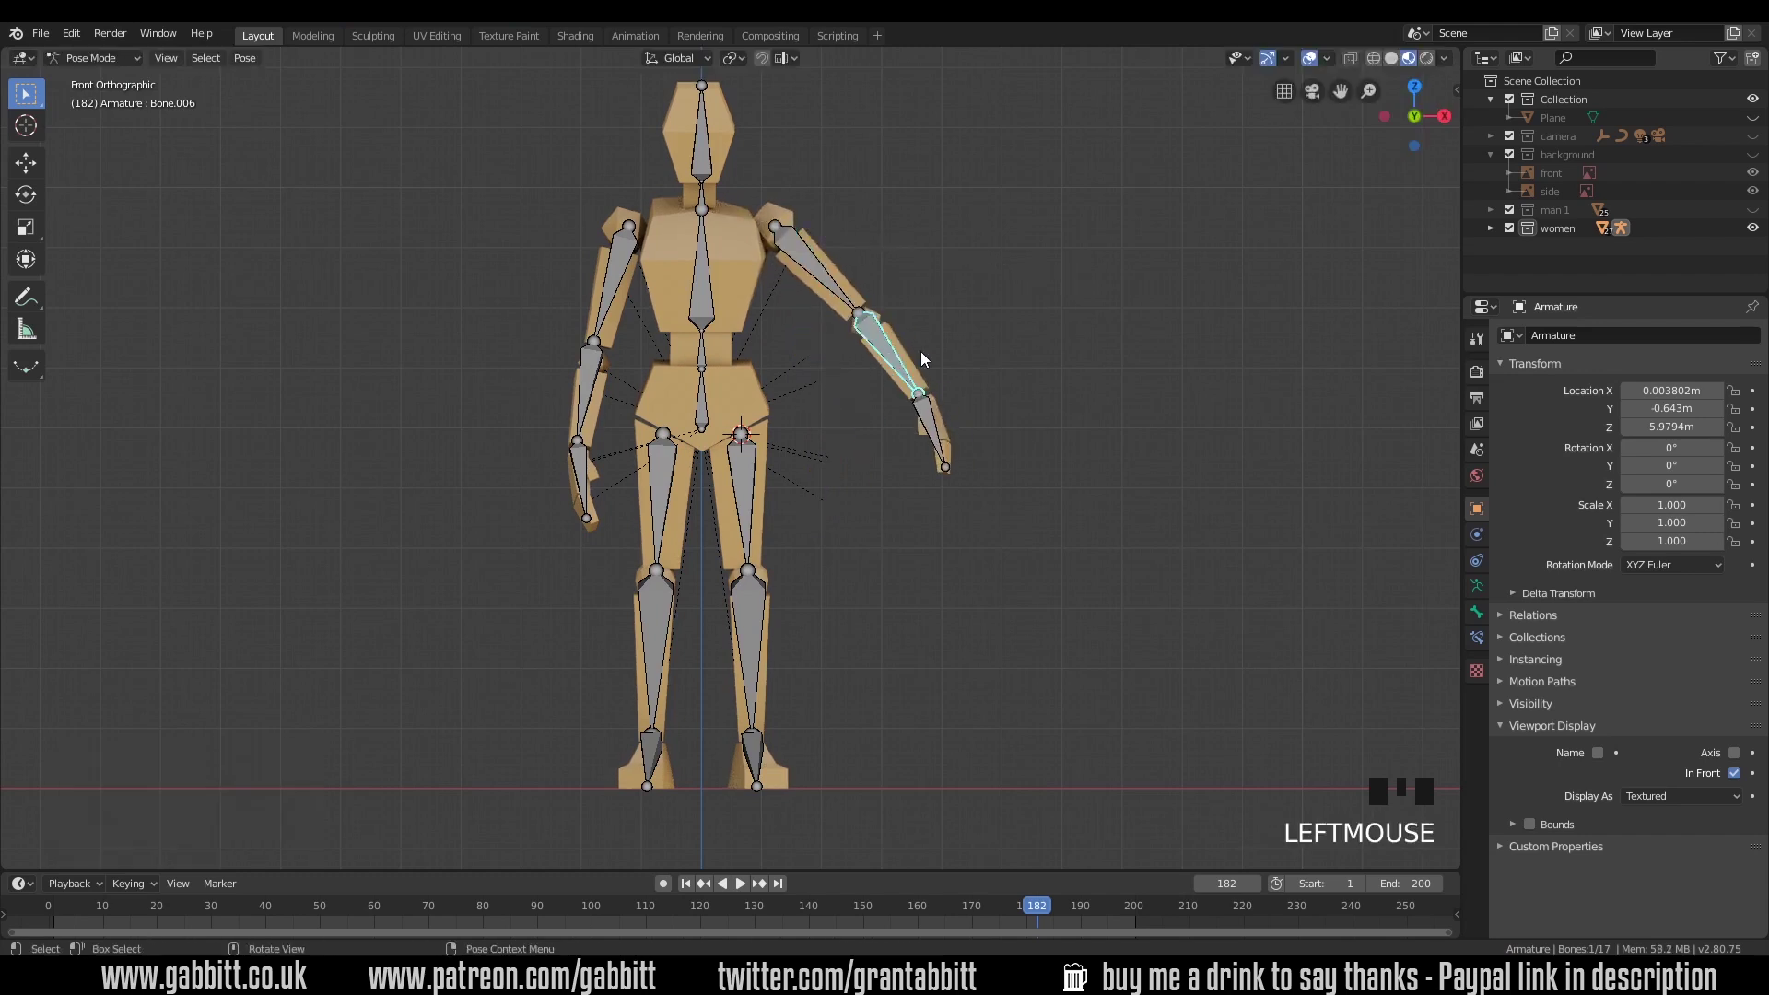
key(r)
click(998, 237)
click(1002, 312)
key(r)
click(1105, 217)
Step: Tilt the chest bone toward the left arm and rotate the right upper arm bone outward to test the mesh deformation
click(695, 260)
key(r)
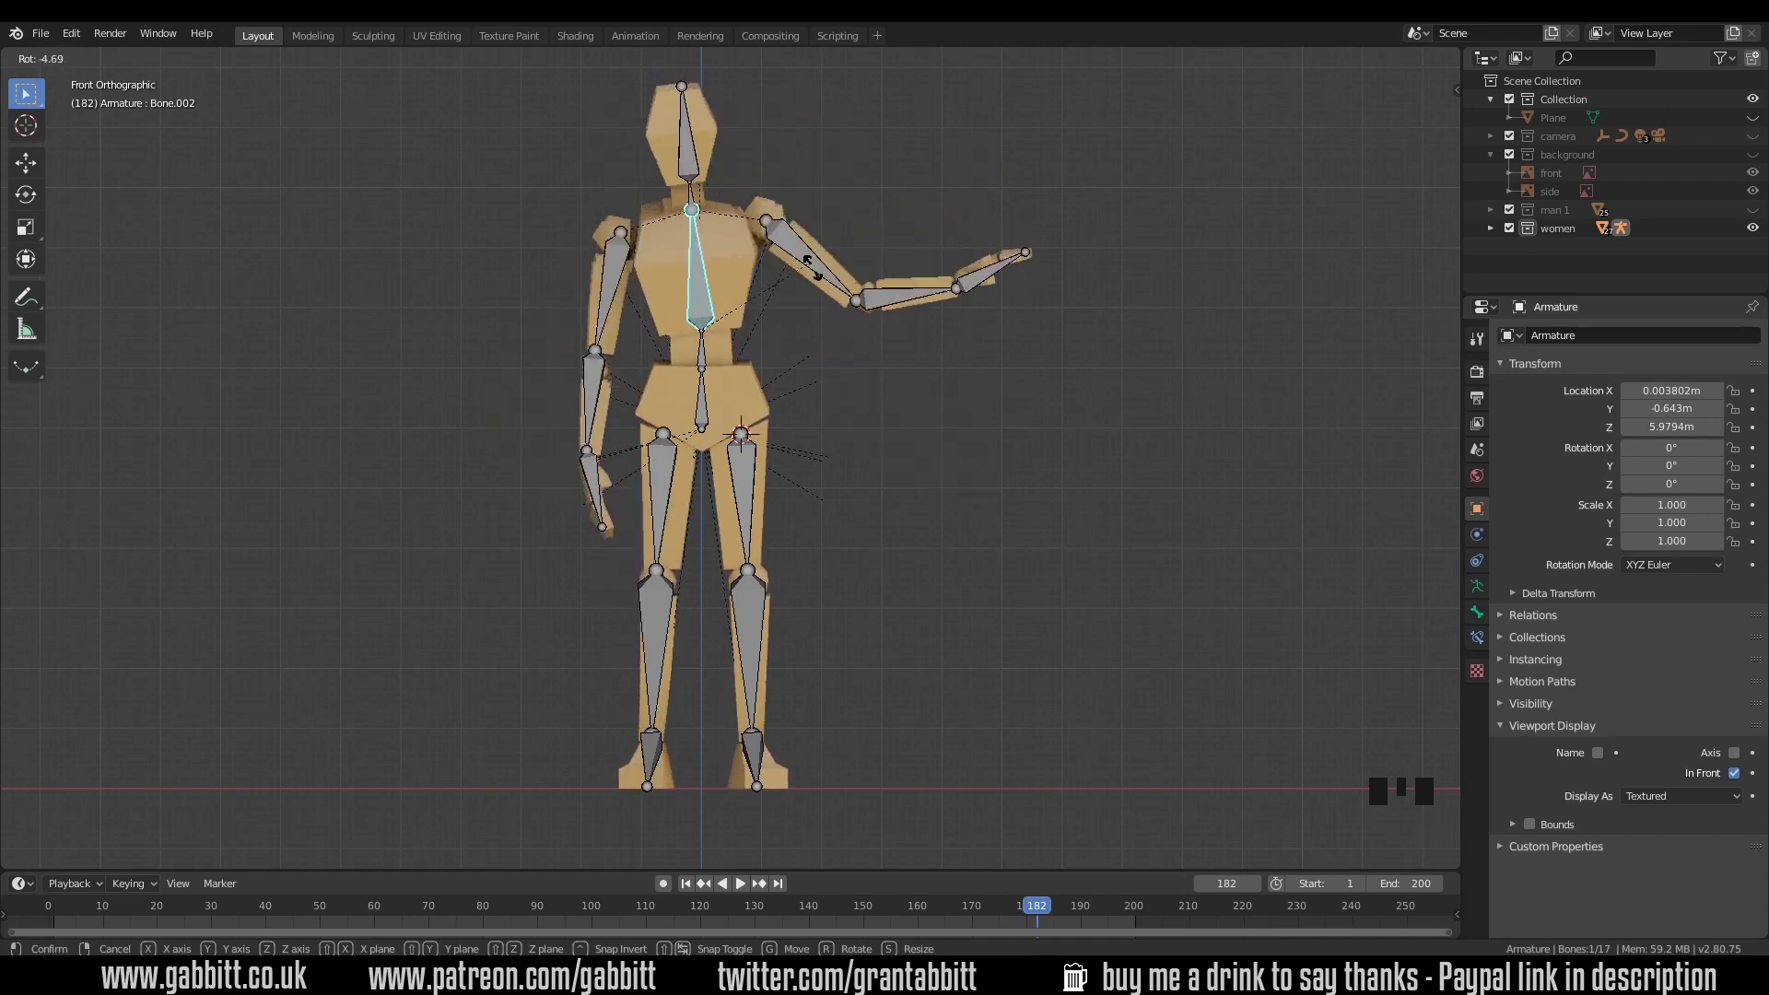
click(829, 322)
click(651, 496)
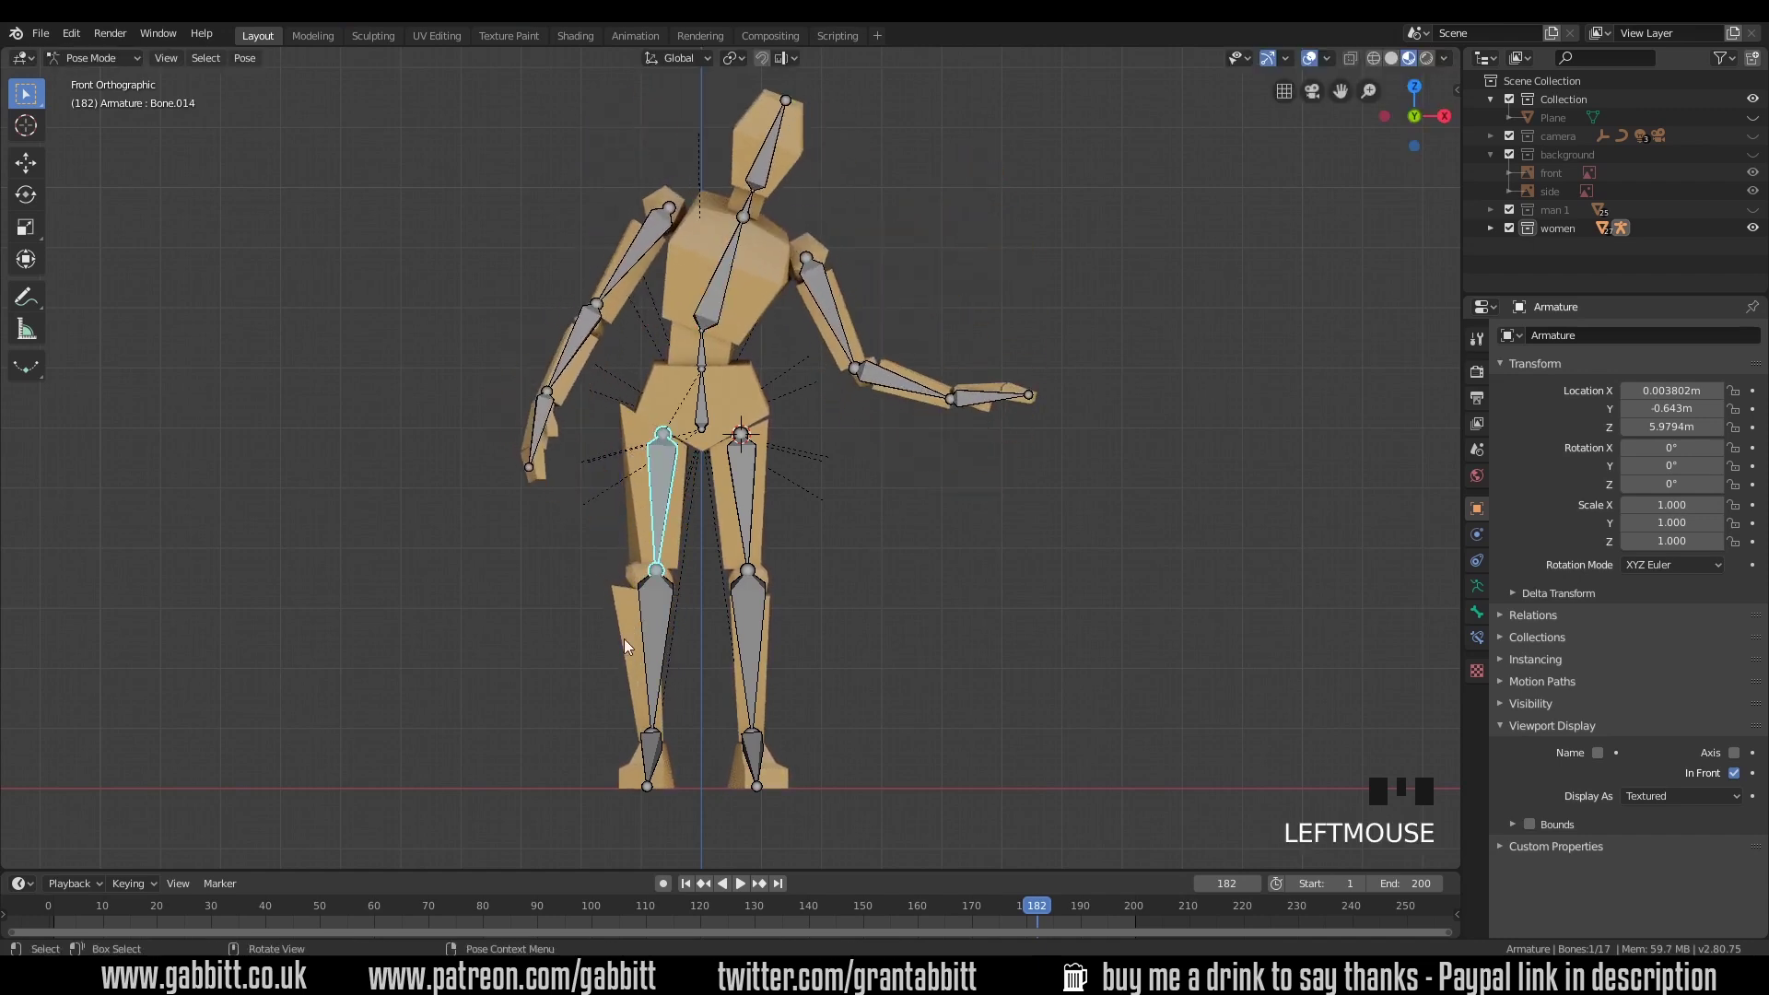
click(635, 250)
key(r)
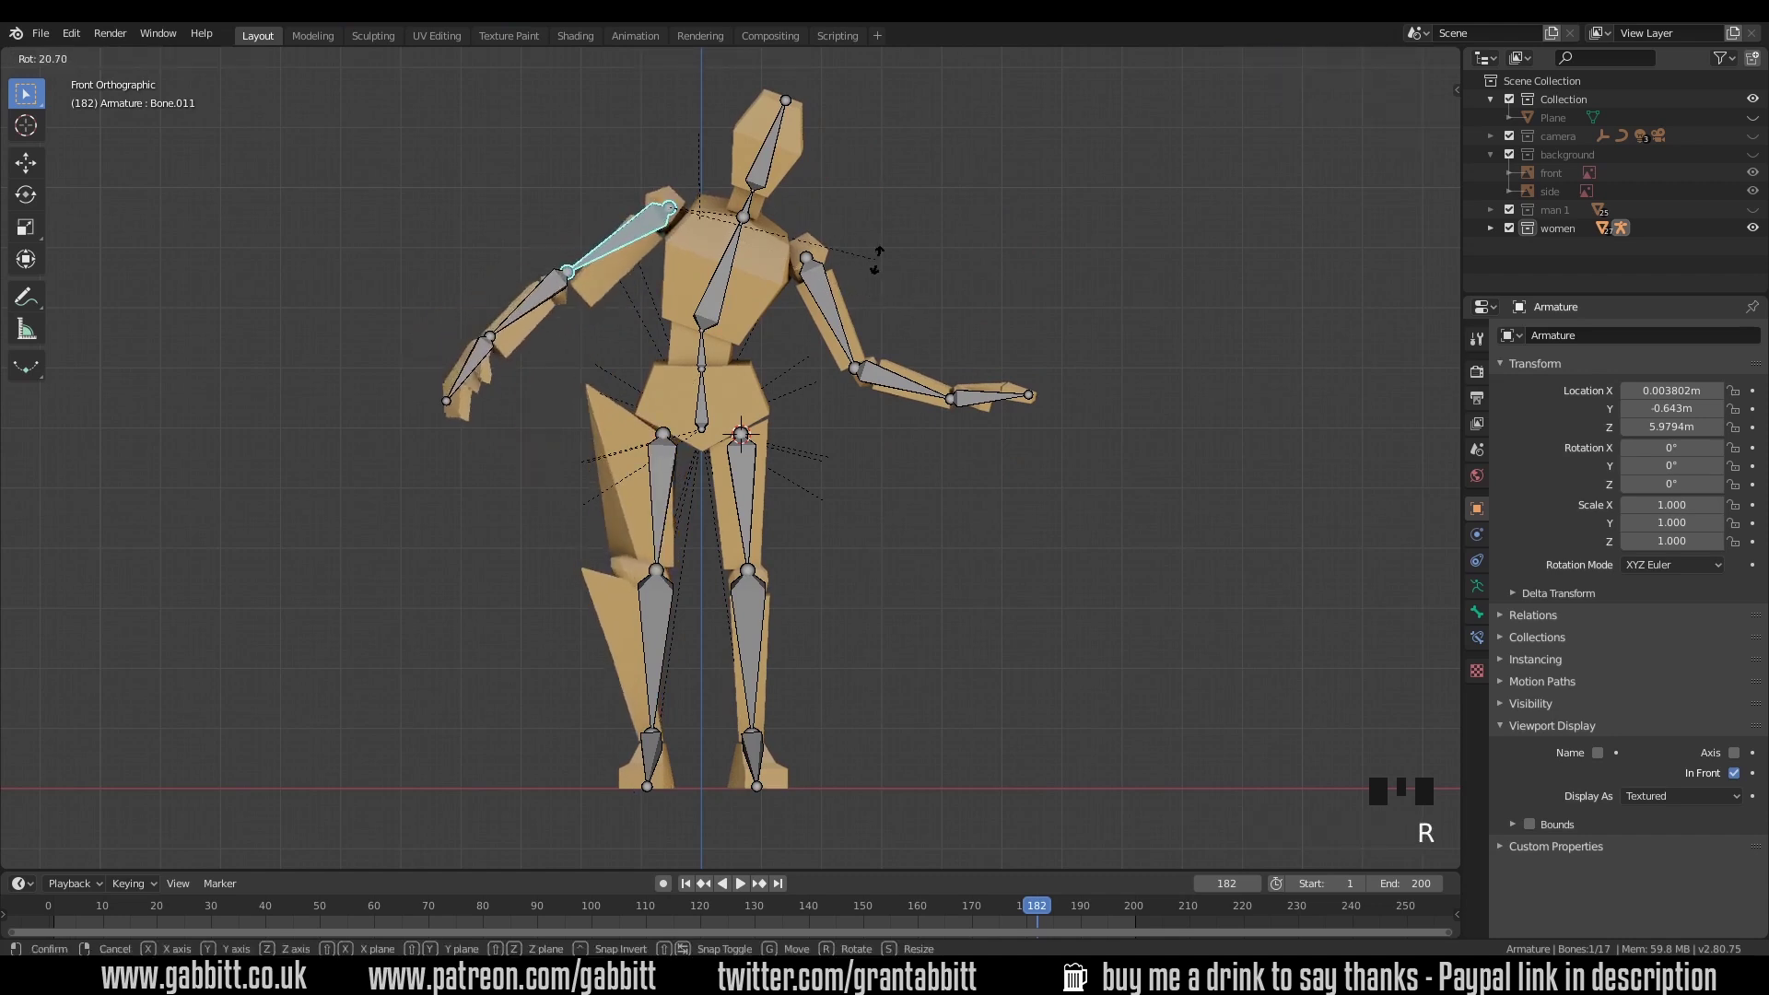
click(836, 304)
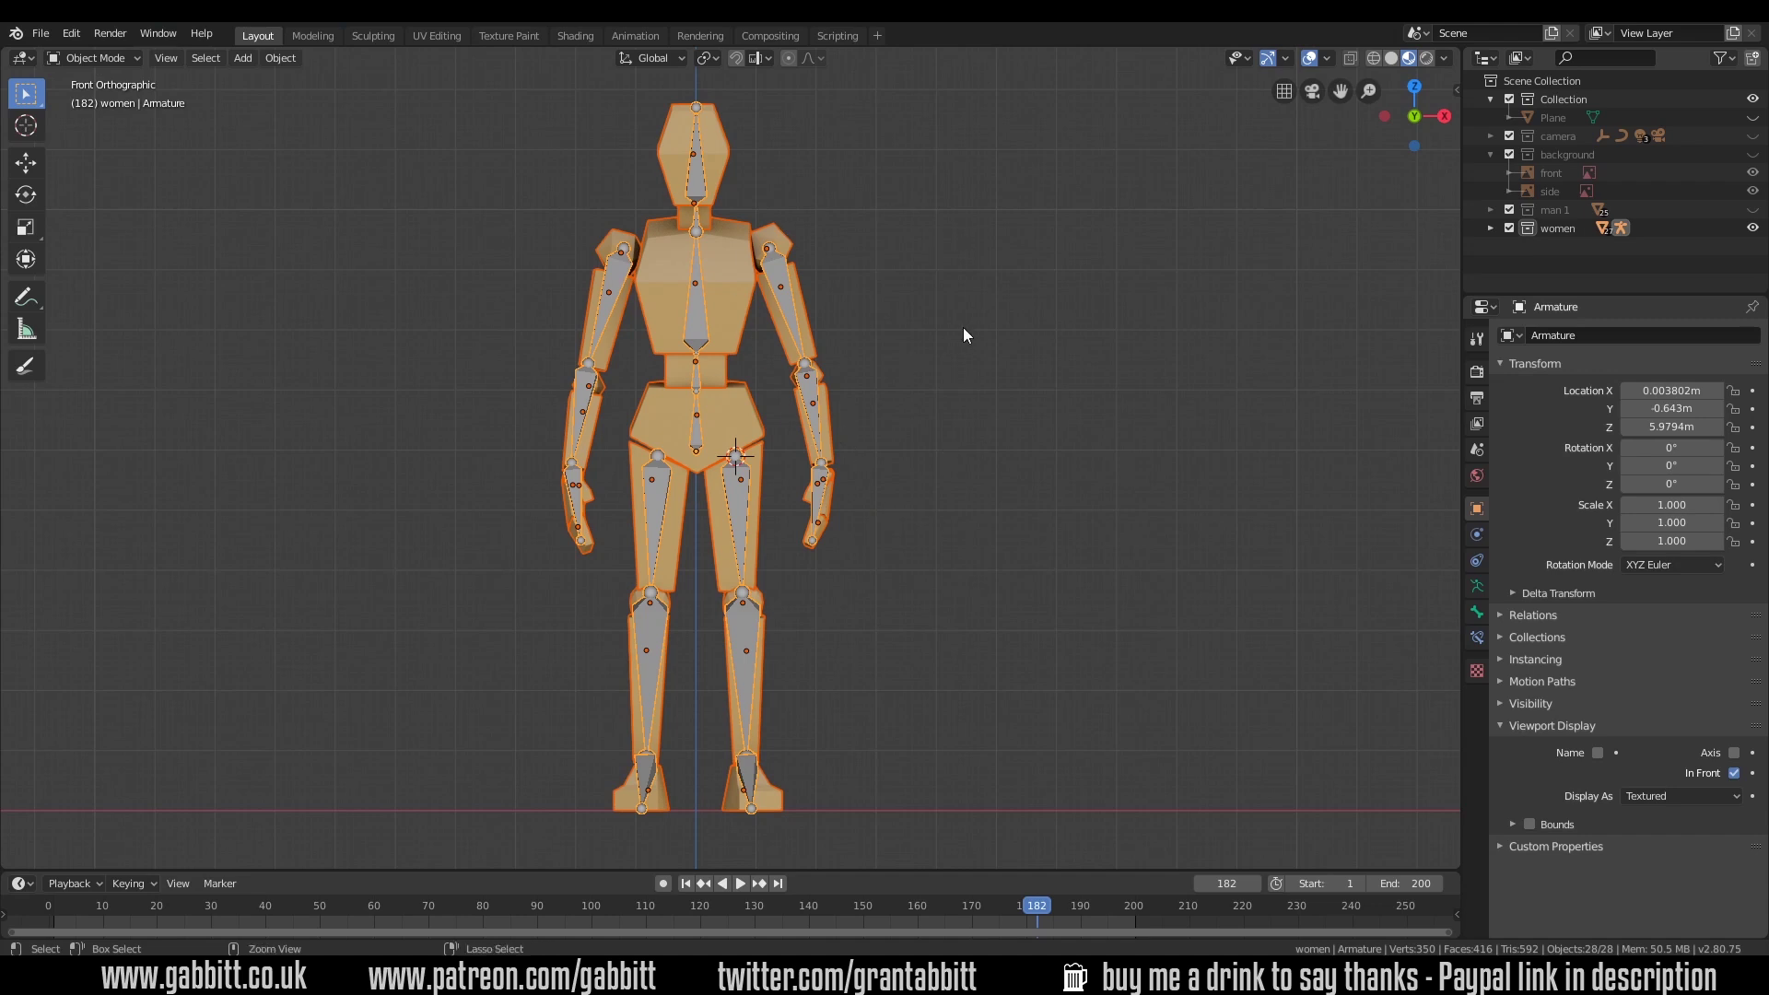
Step: Apply Rotation & Scale to all selected body meshes and the armature
key(ctrl+a)
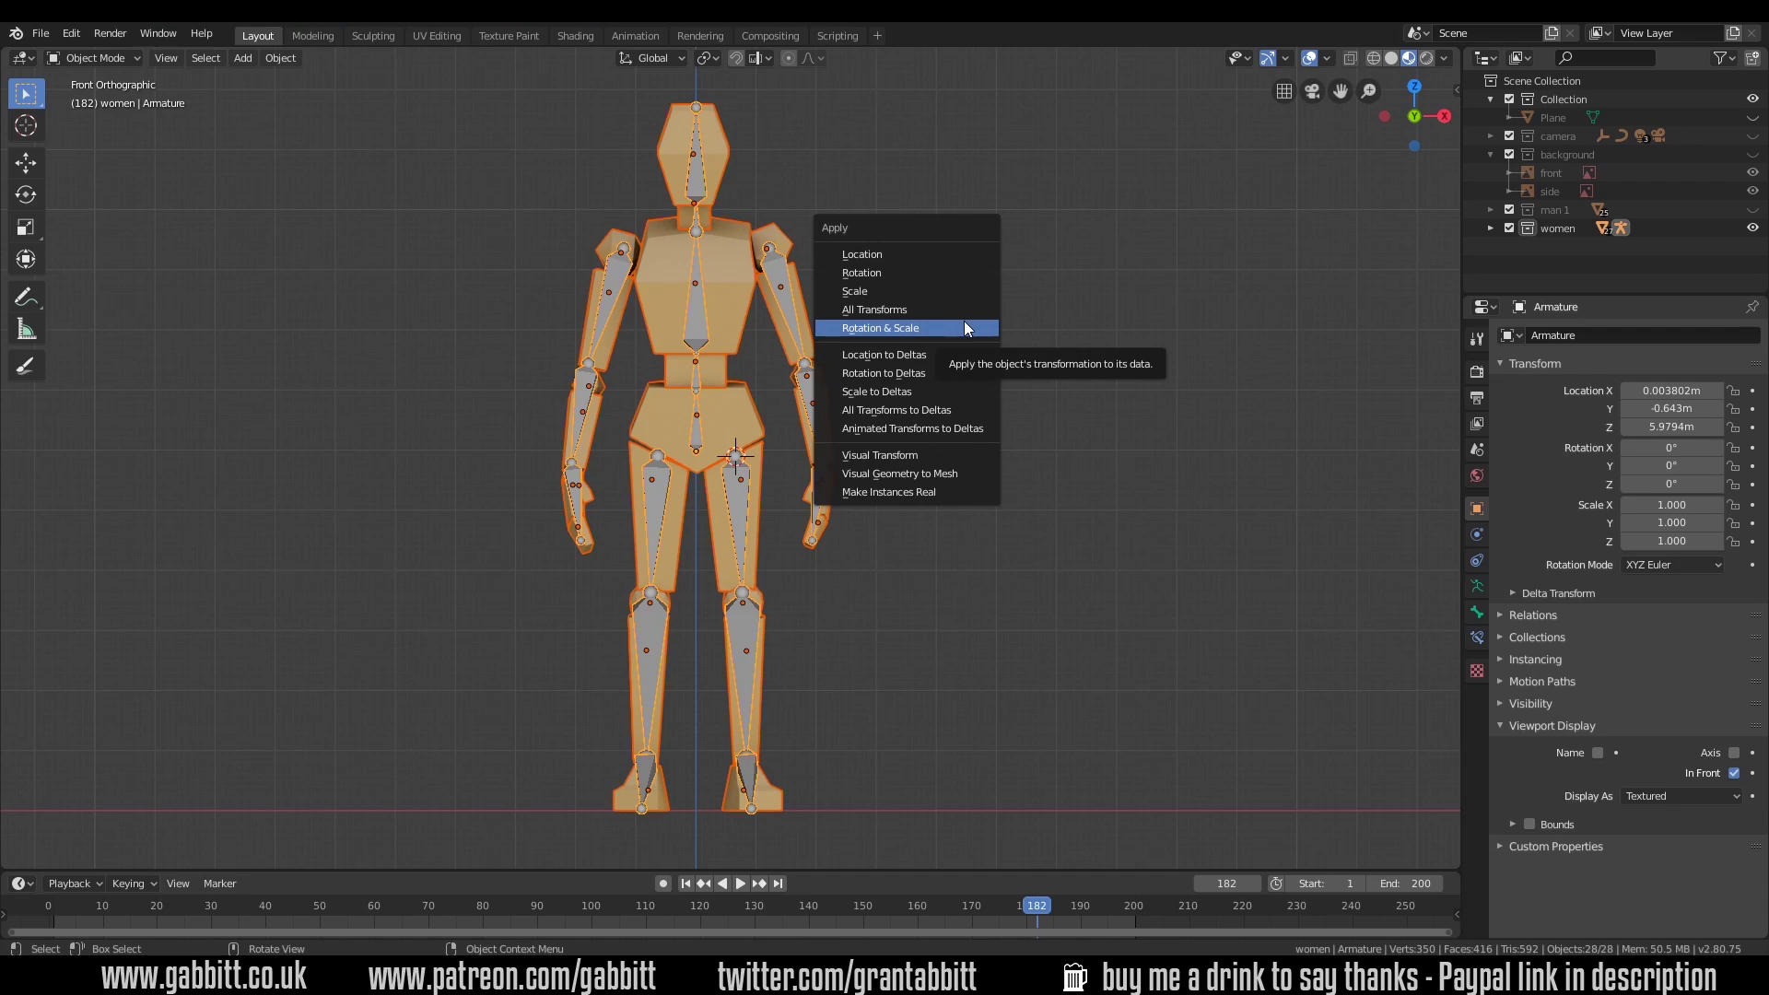
click(887, 328)
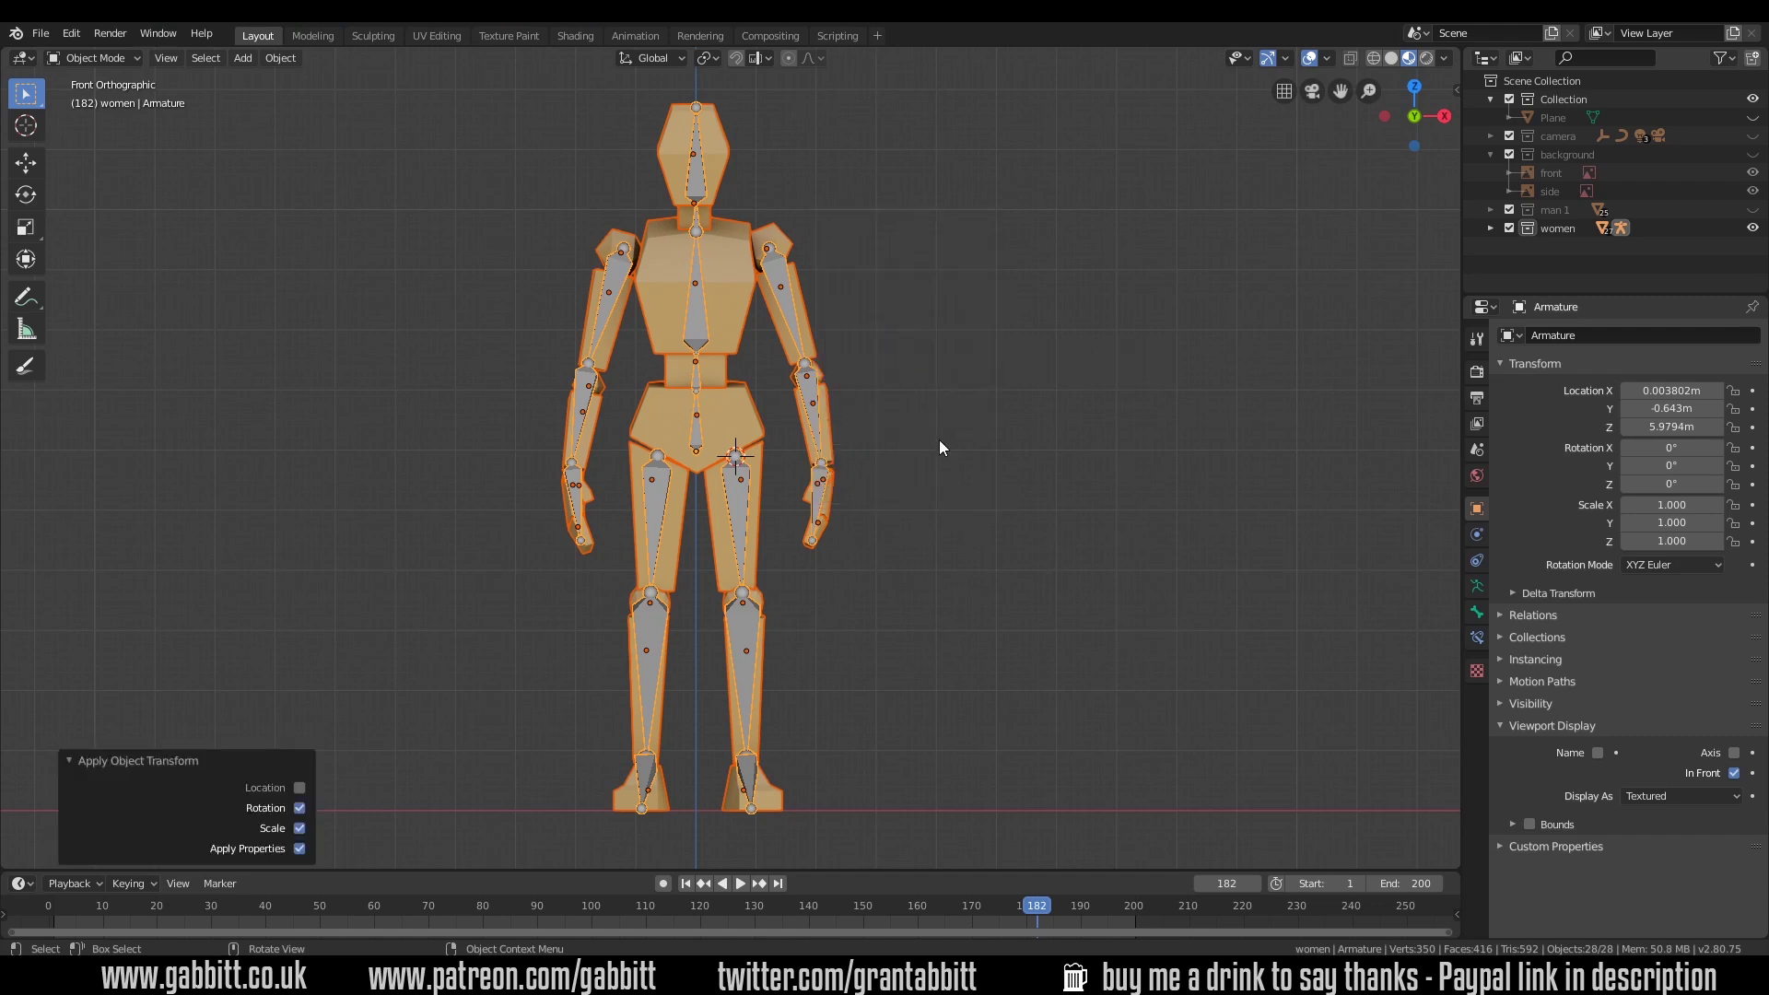
Step: Select the left hand's meshes with the armature and, in Pose Mode, parent them to the left hand bone using the Bone option
scroll(899, 514, up, 5)
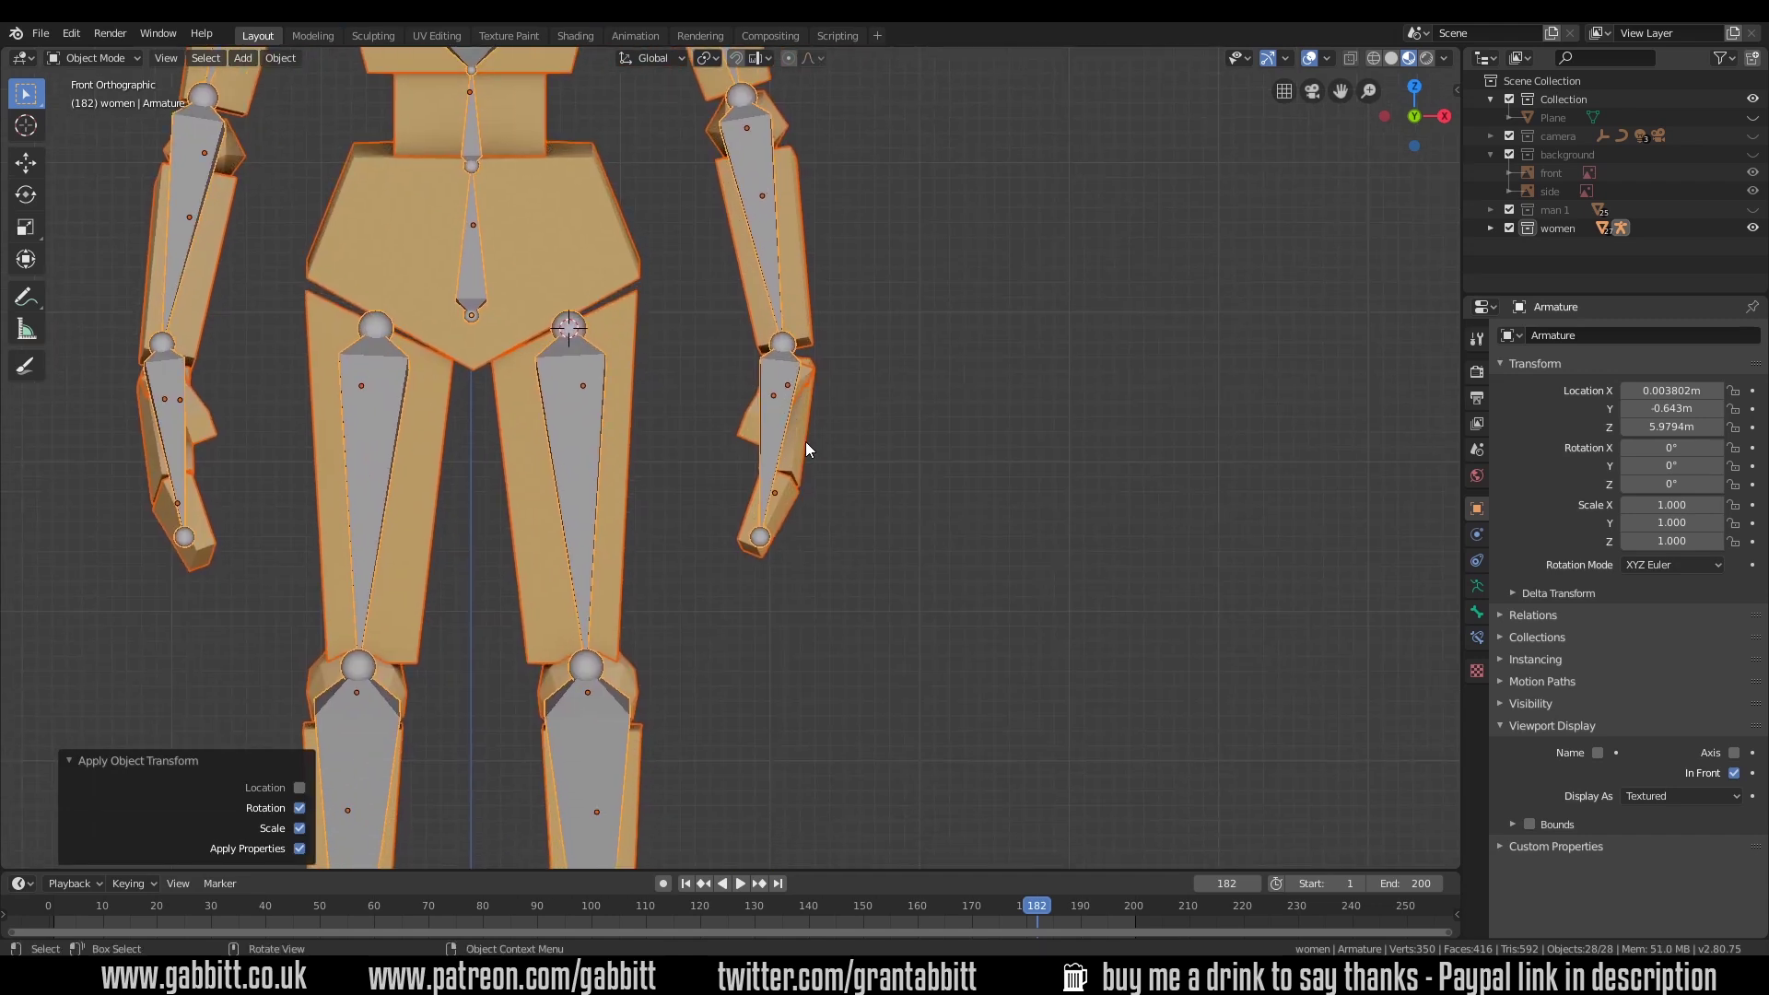
click(805, 440)
shift+click(740, 425)
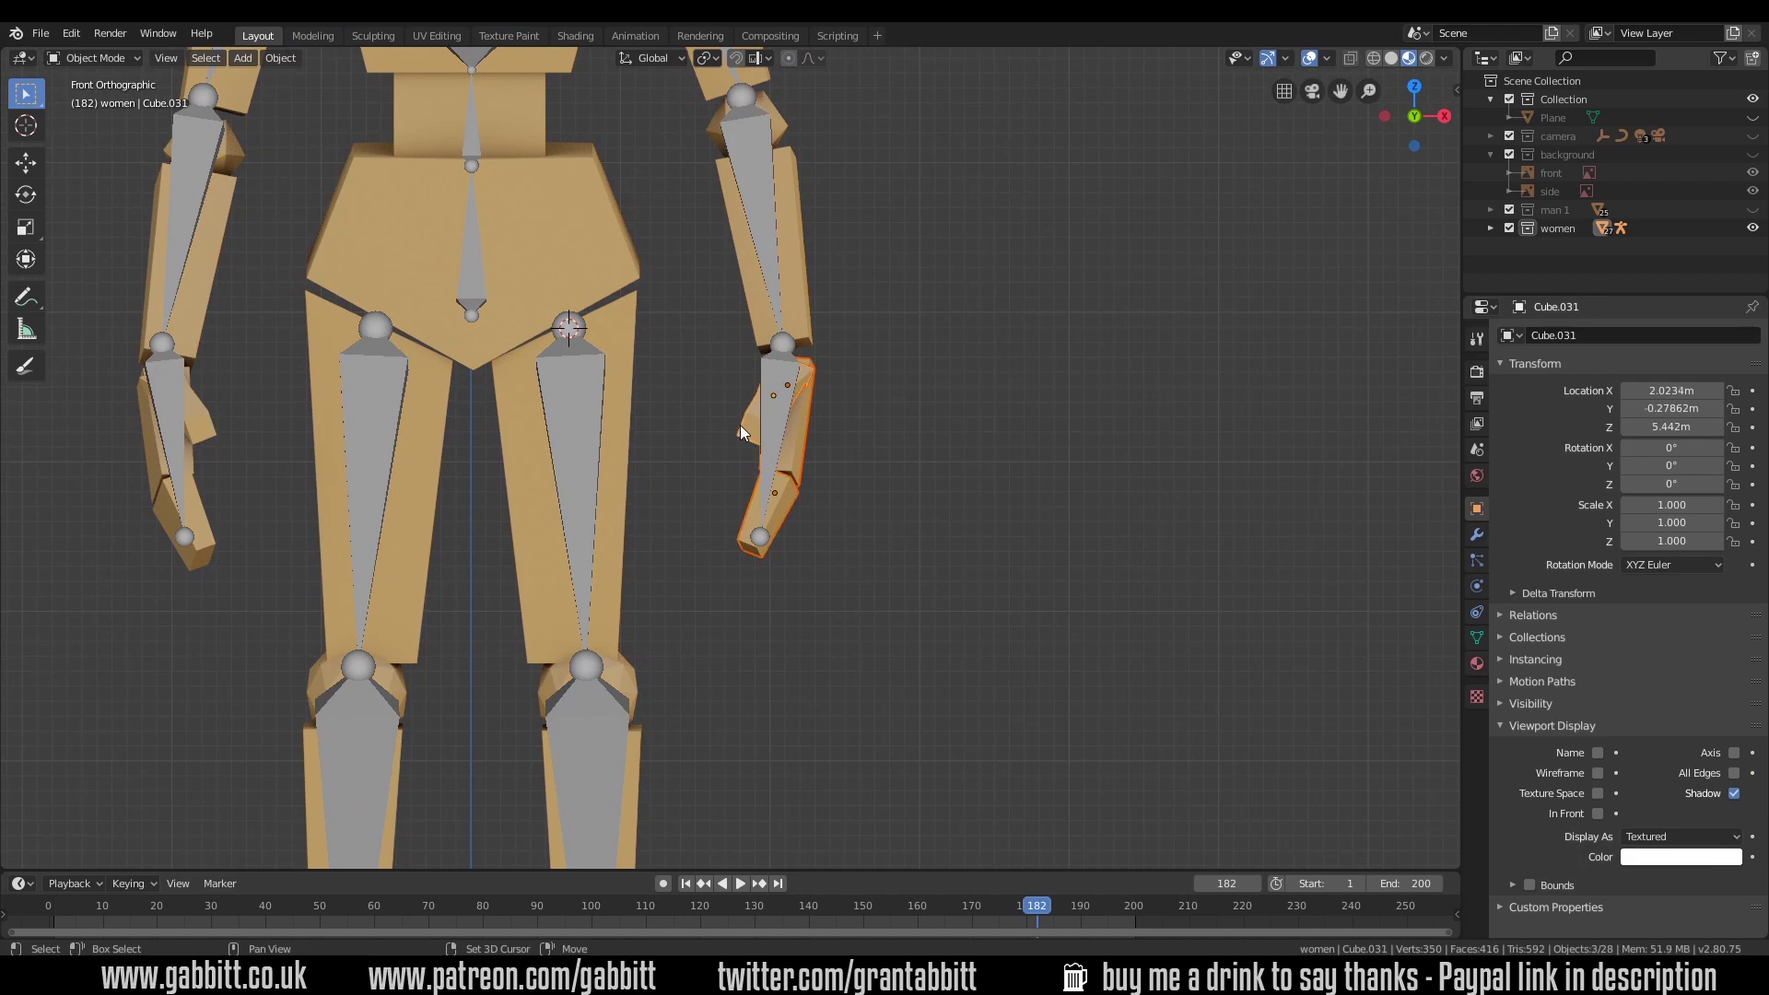
shift+click(770, 434)
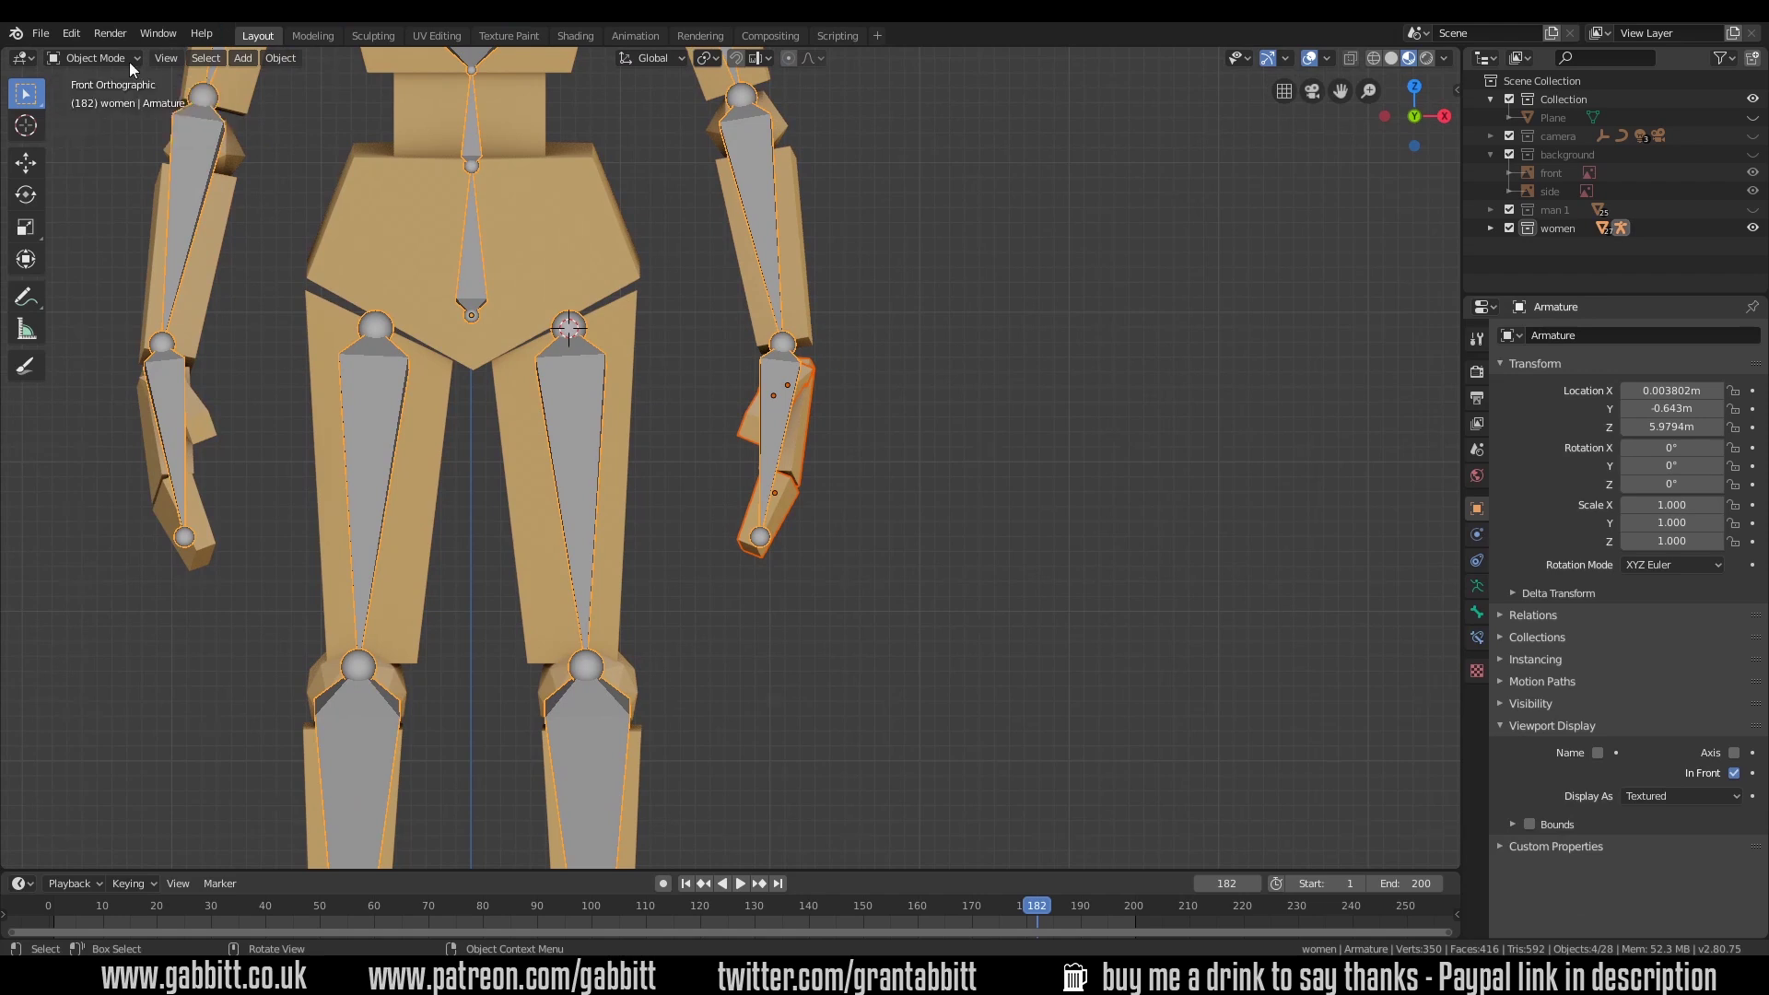
click(92, 58)
click(96, 120)
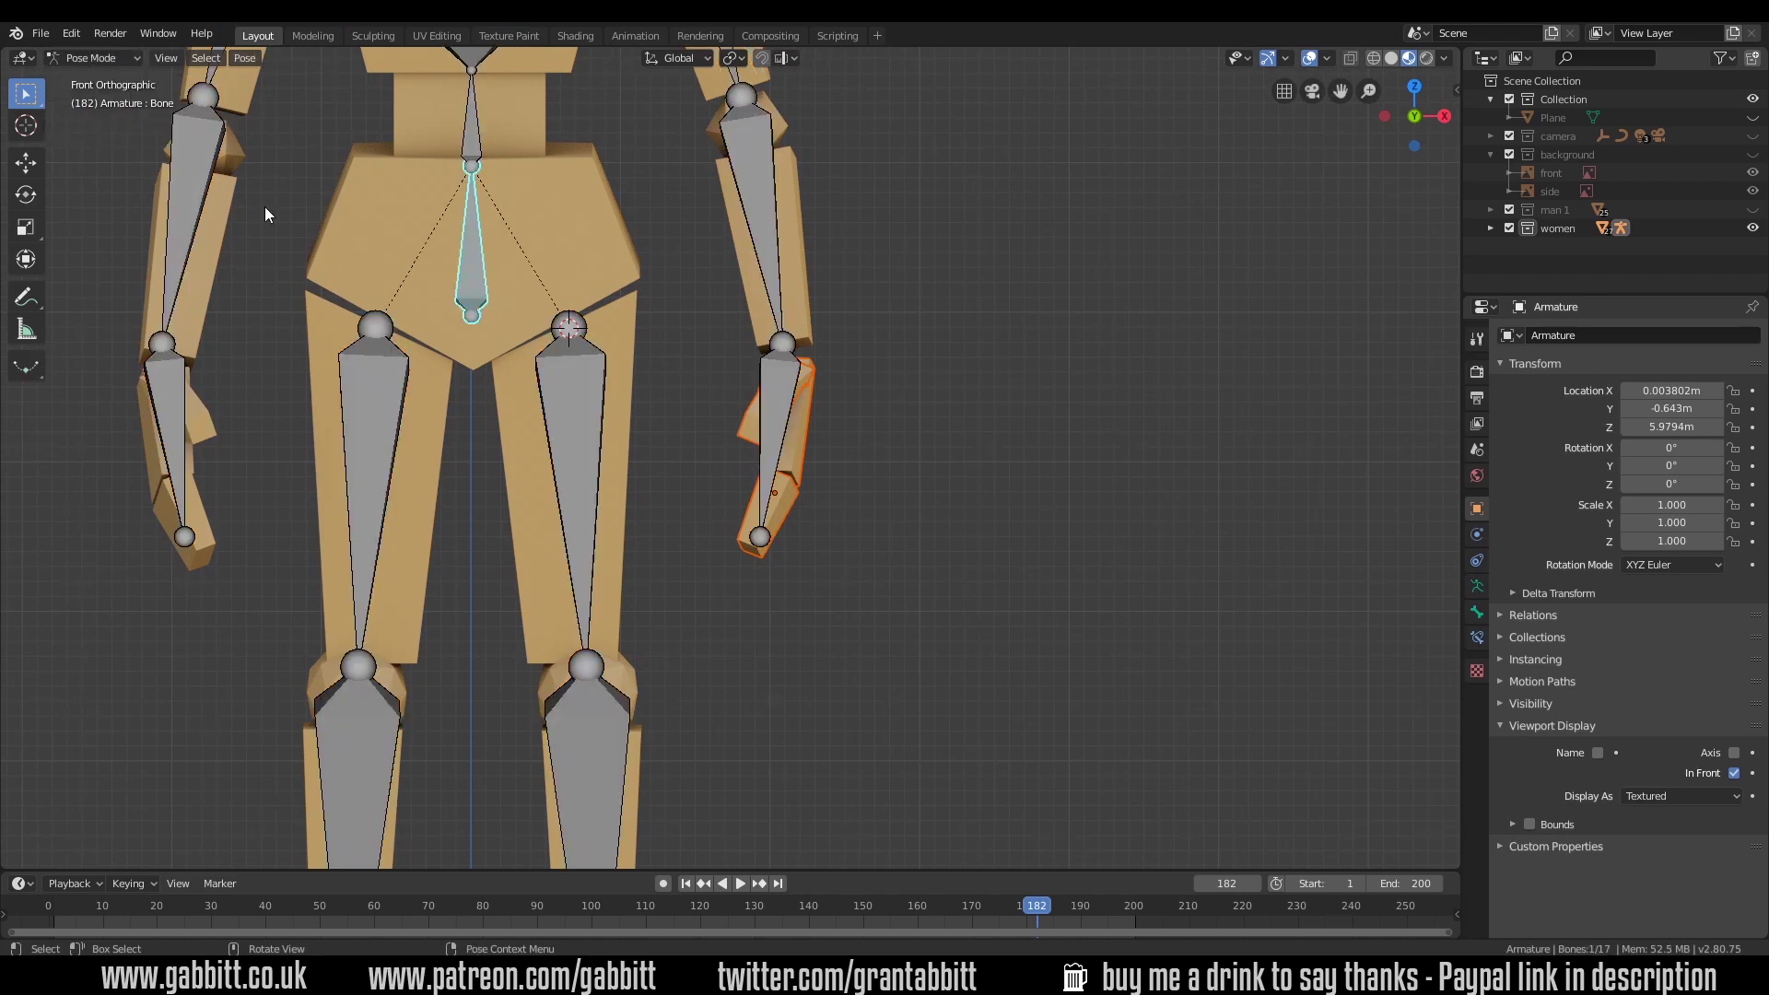
click(546, 345)
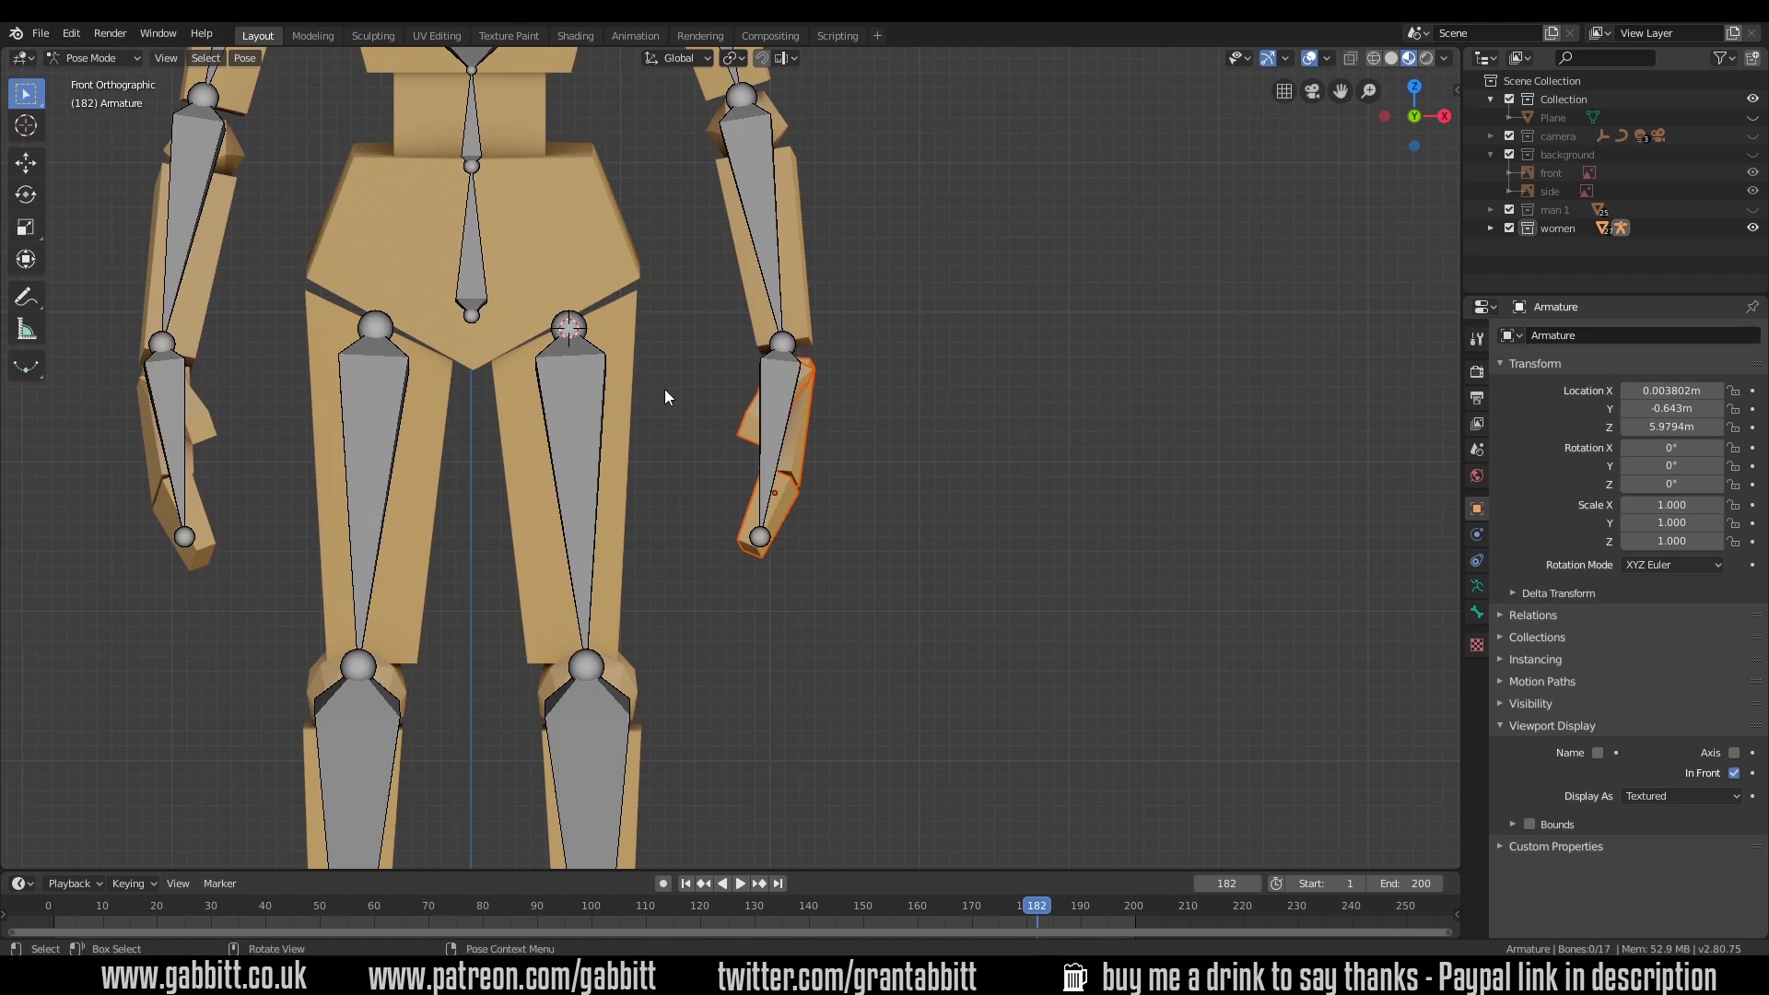
click(779, 394)
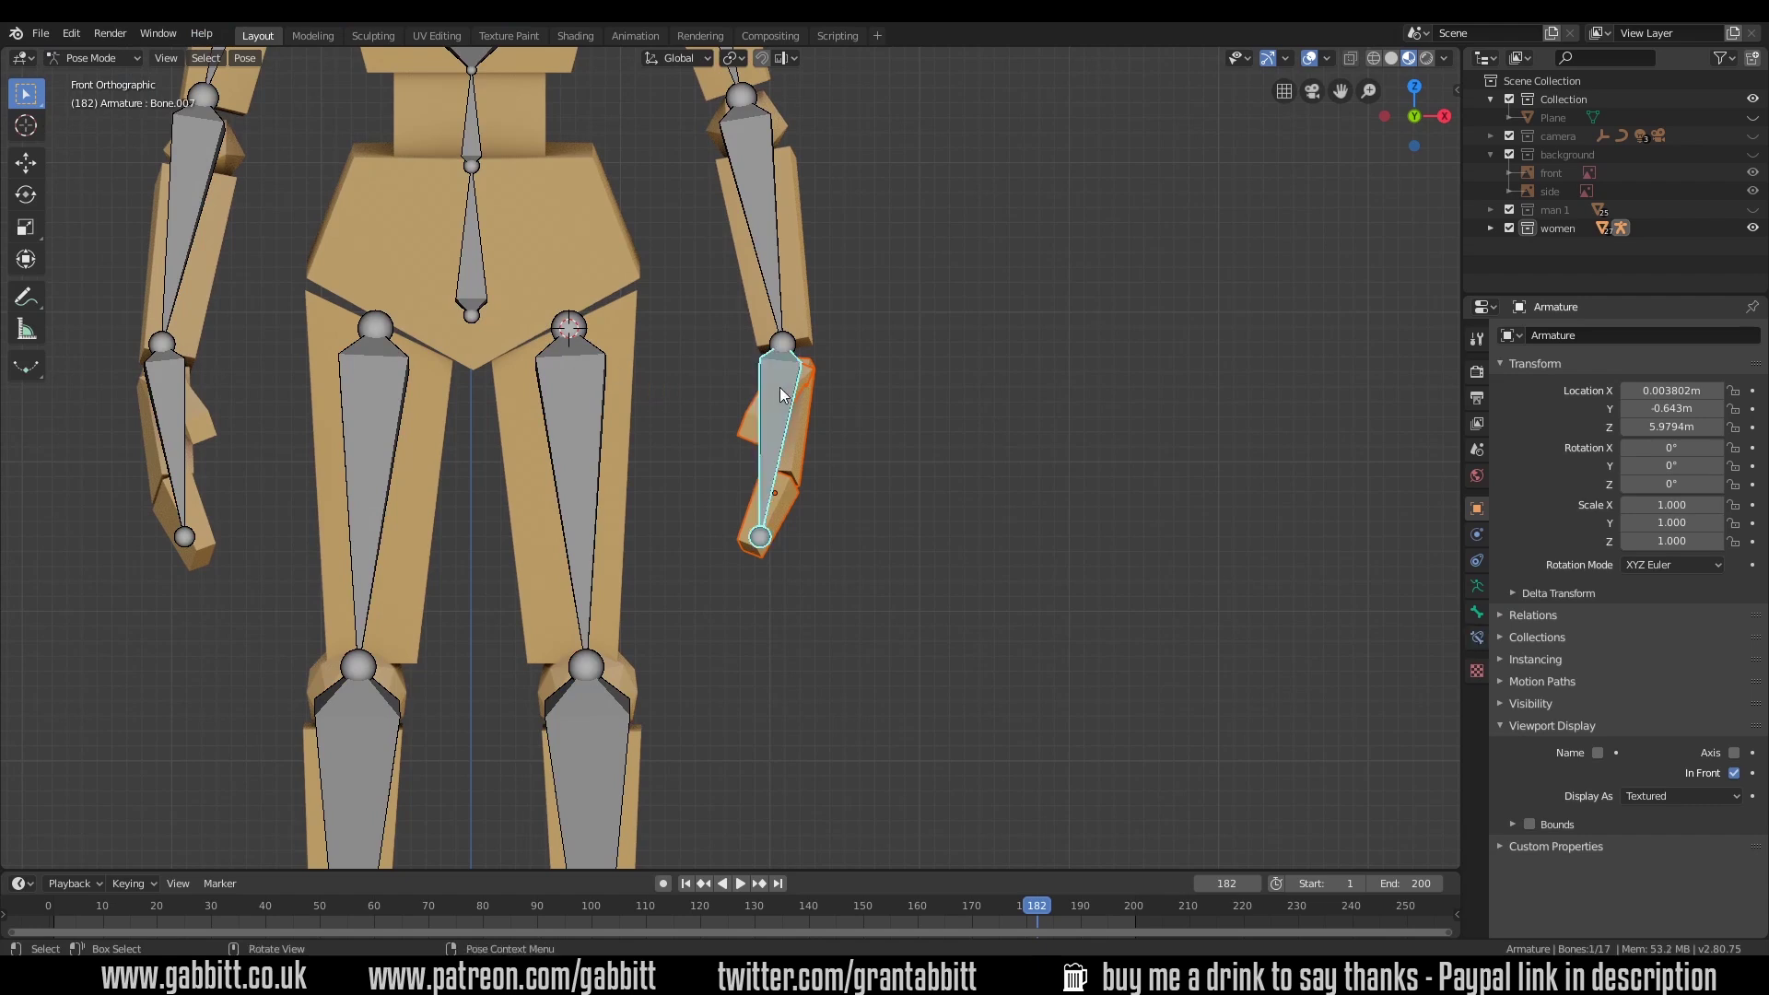
key(ctrl+p)
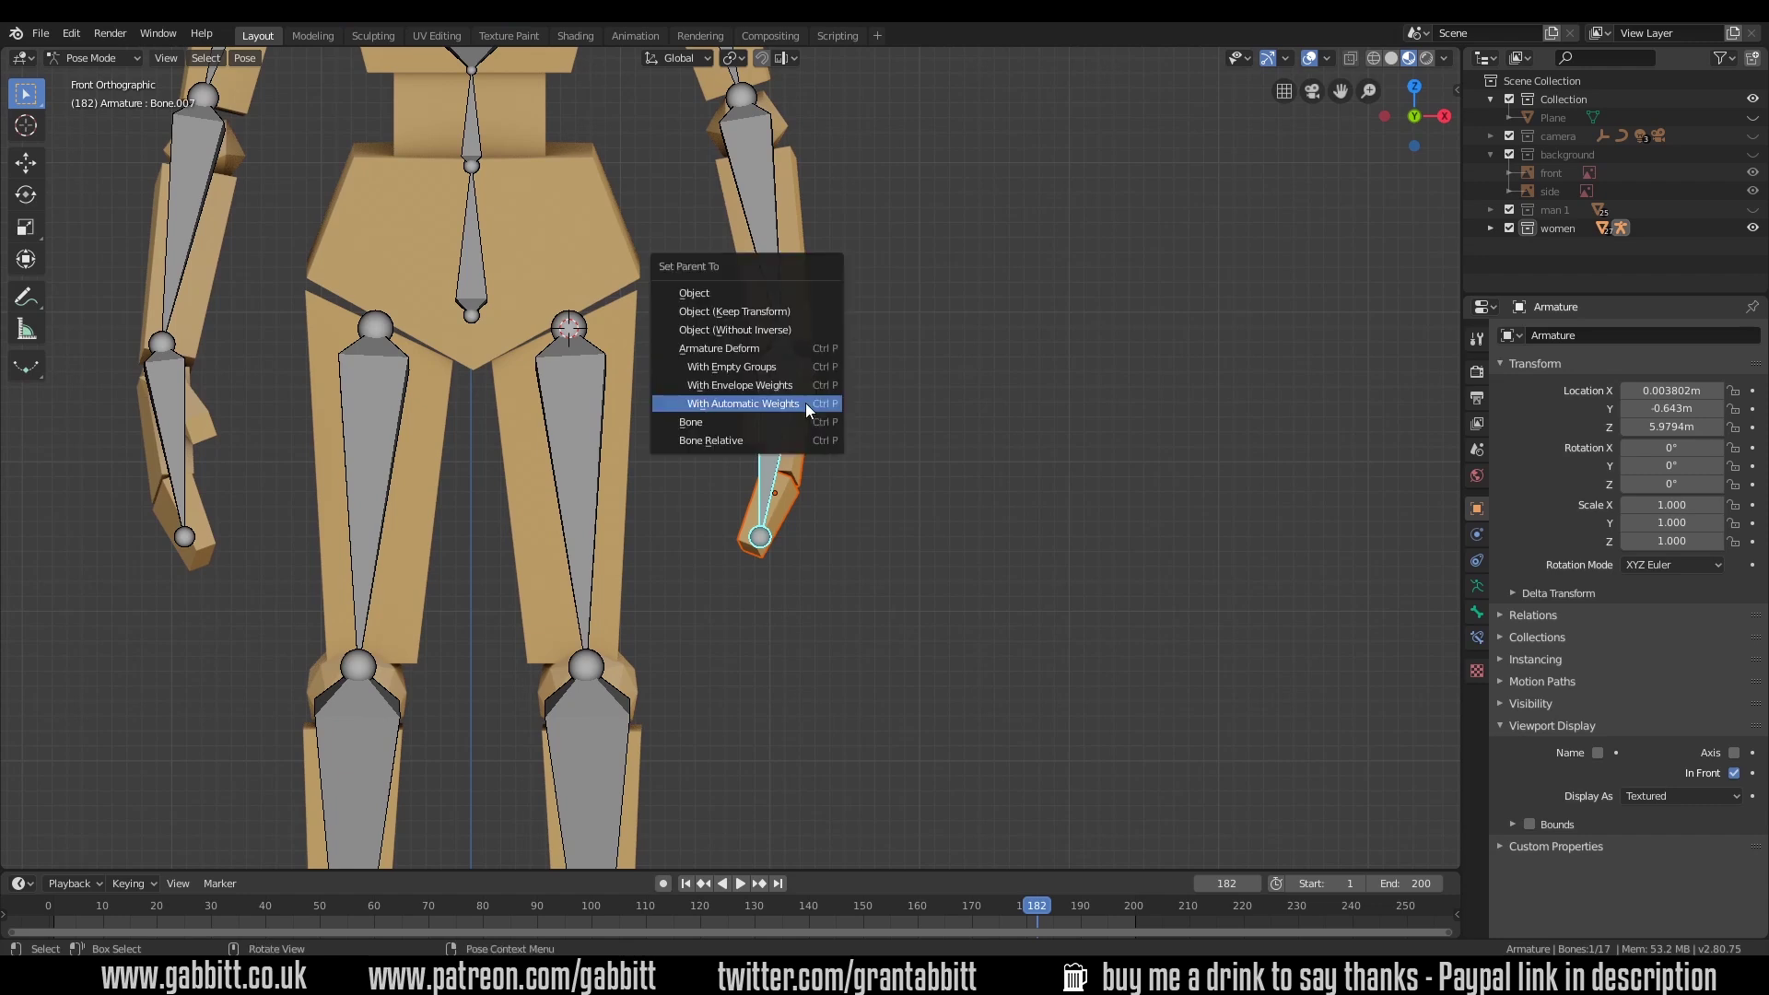
click(796, 421)
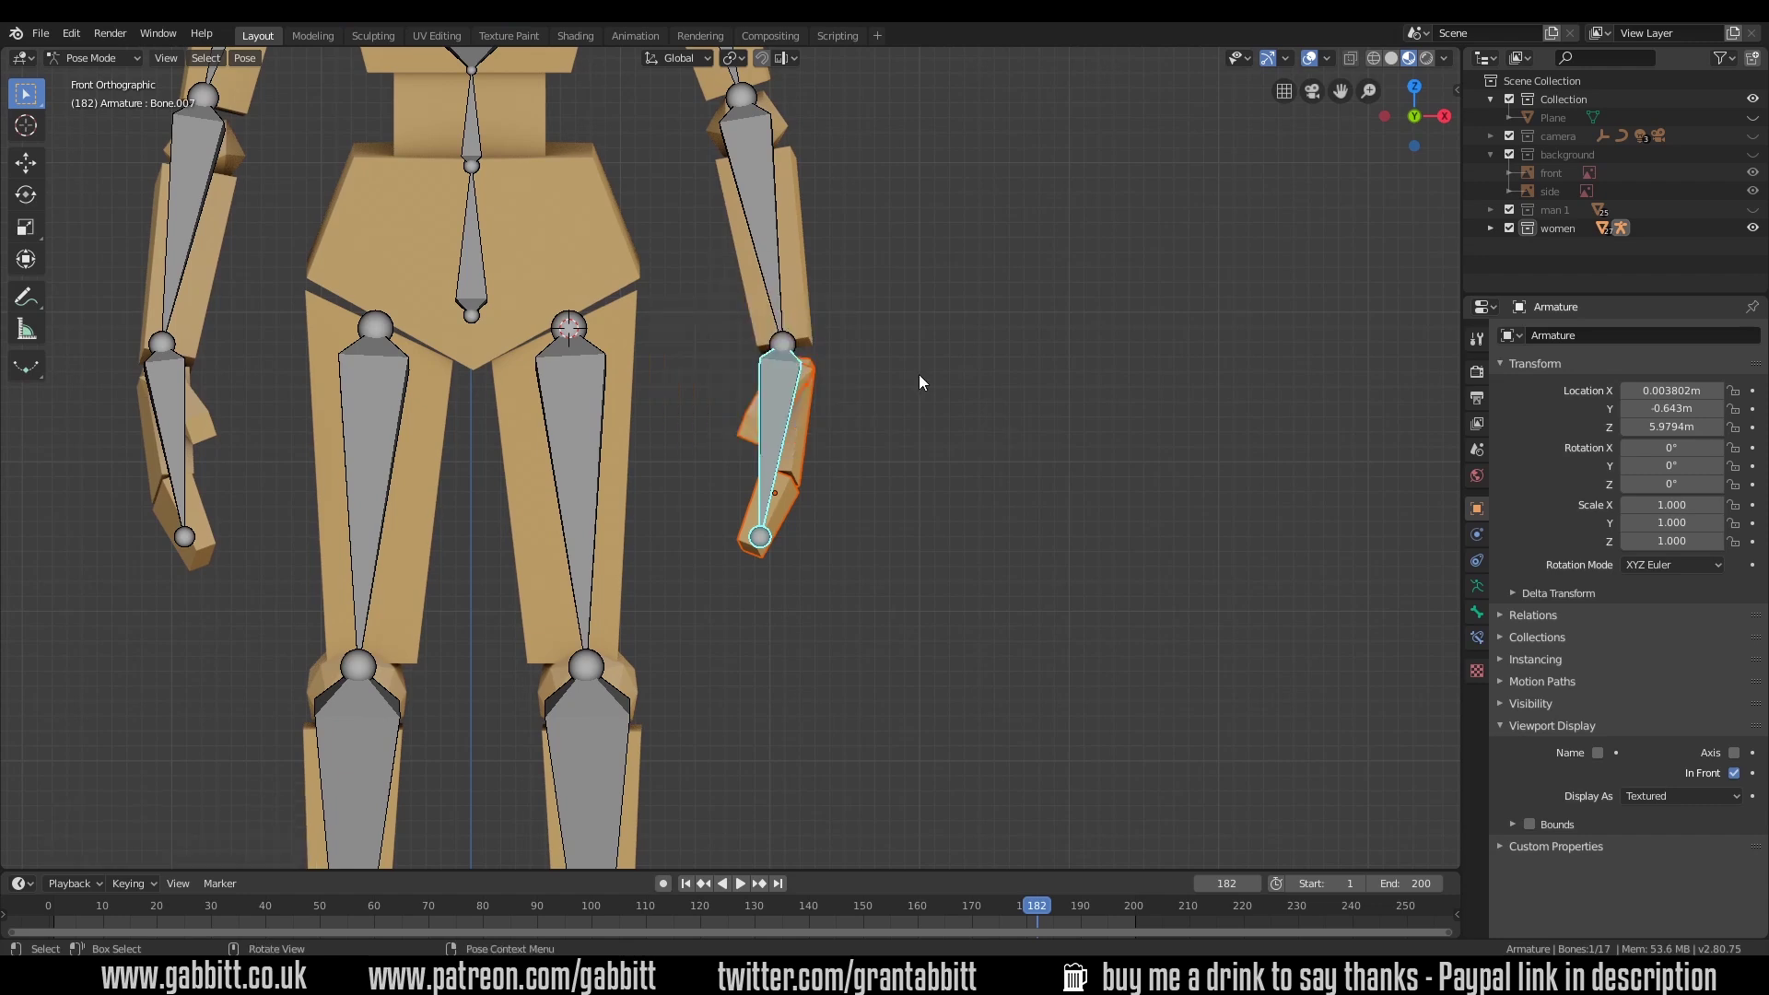
Step: Trial-rotate the left hand bone about 19° to test its parented meshes, cancel the rotation and deselect the bone
key(r)
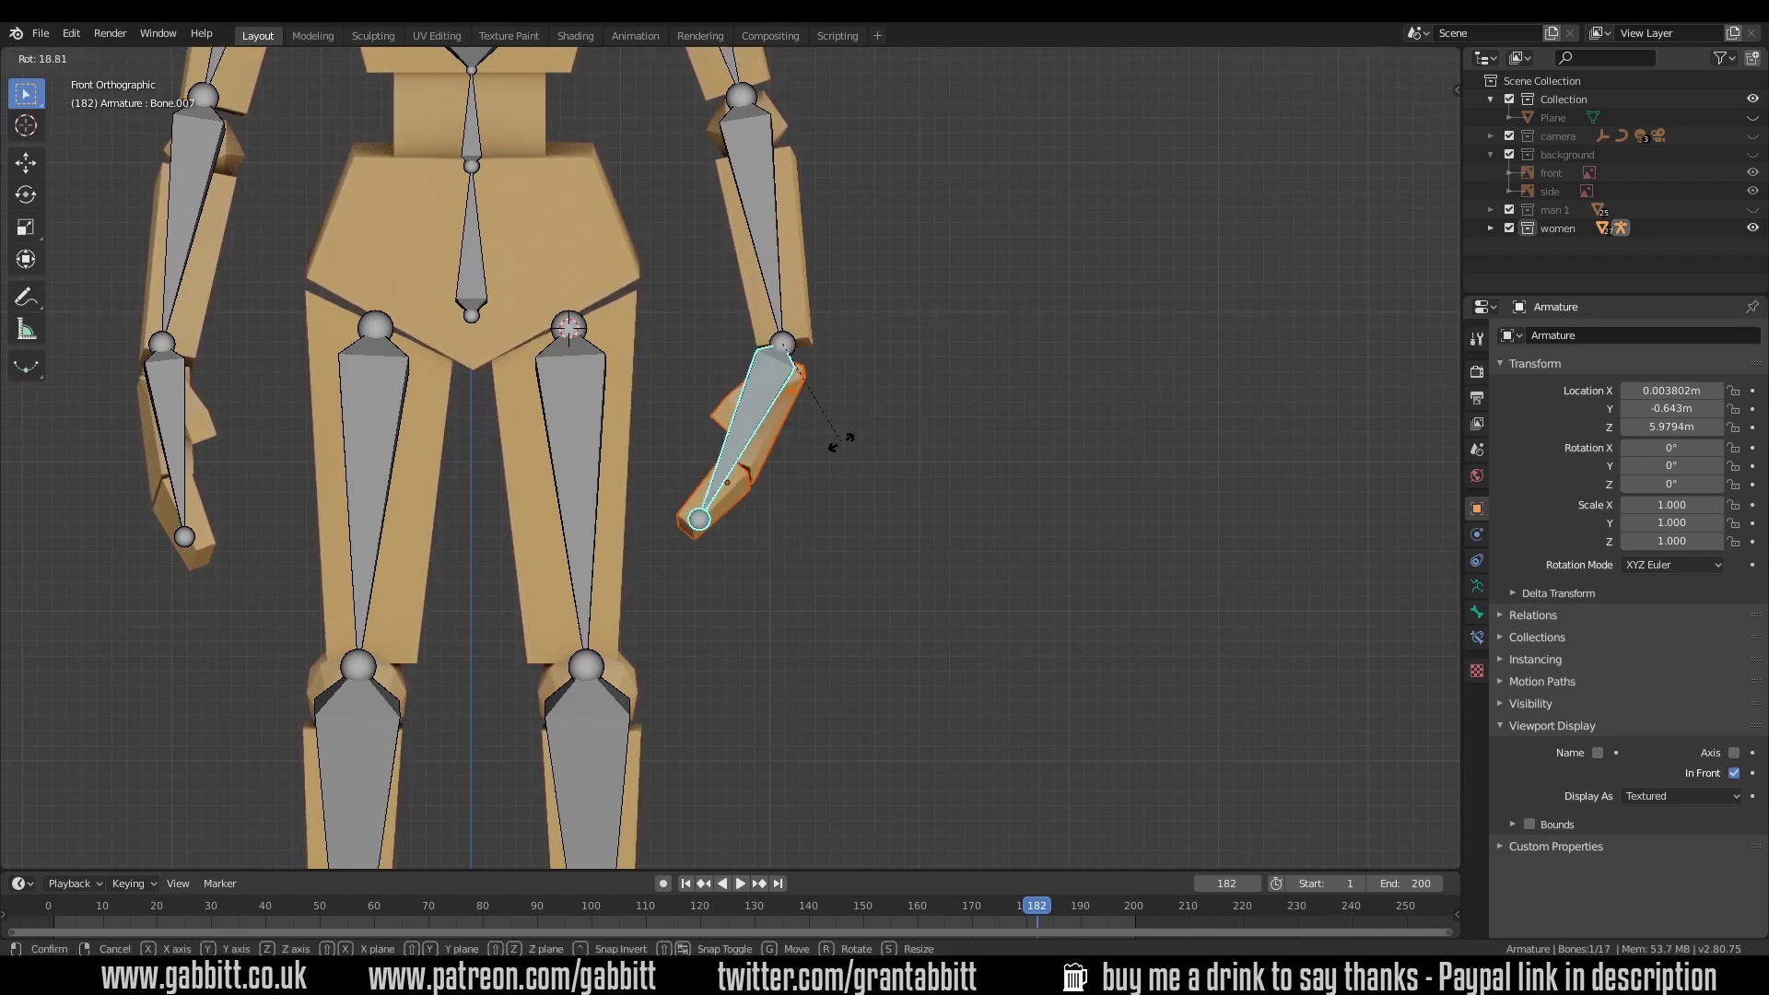
right_click(877, 434)
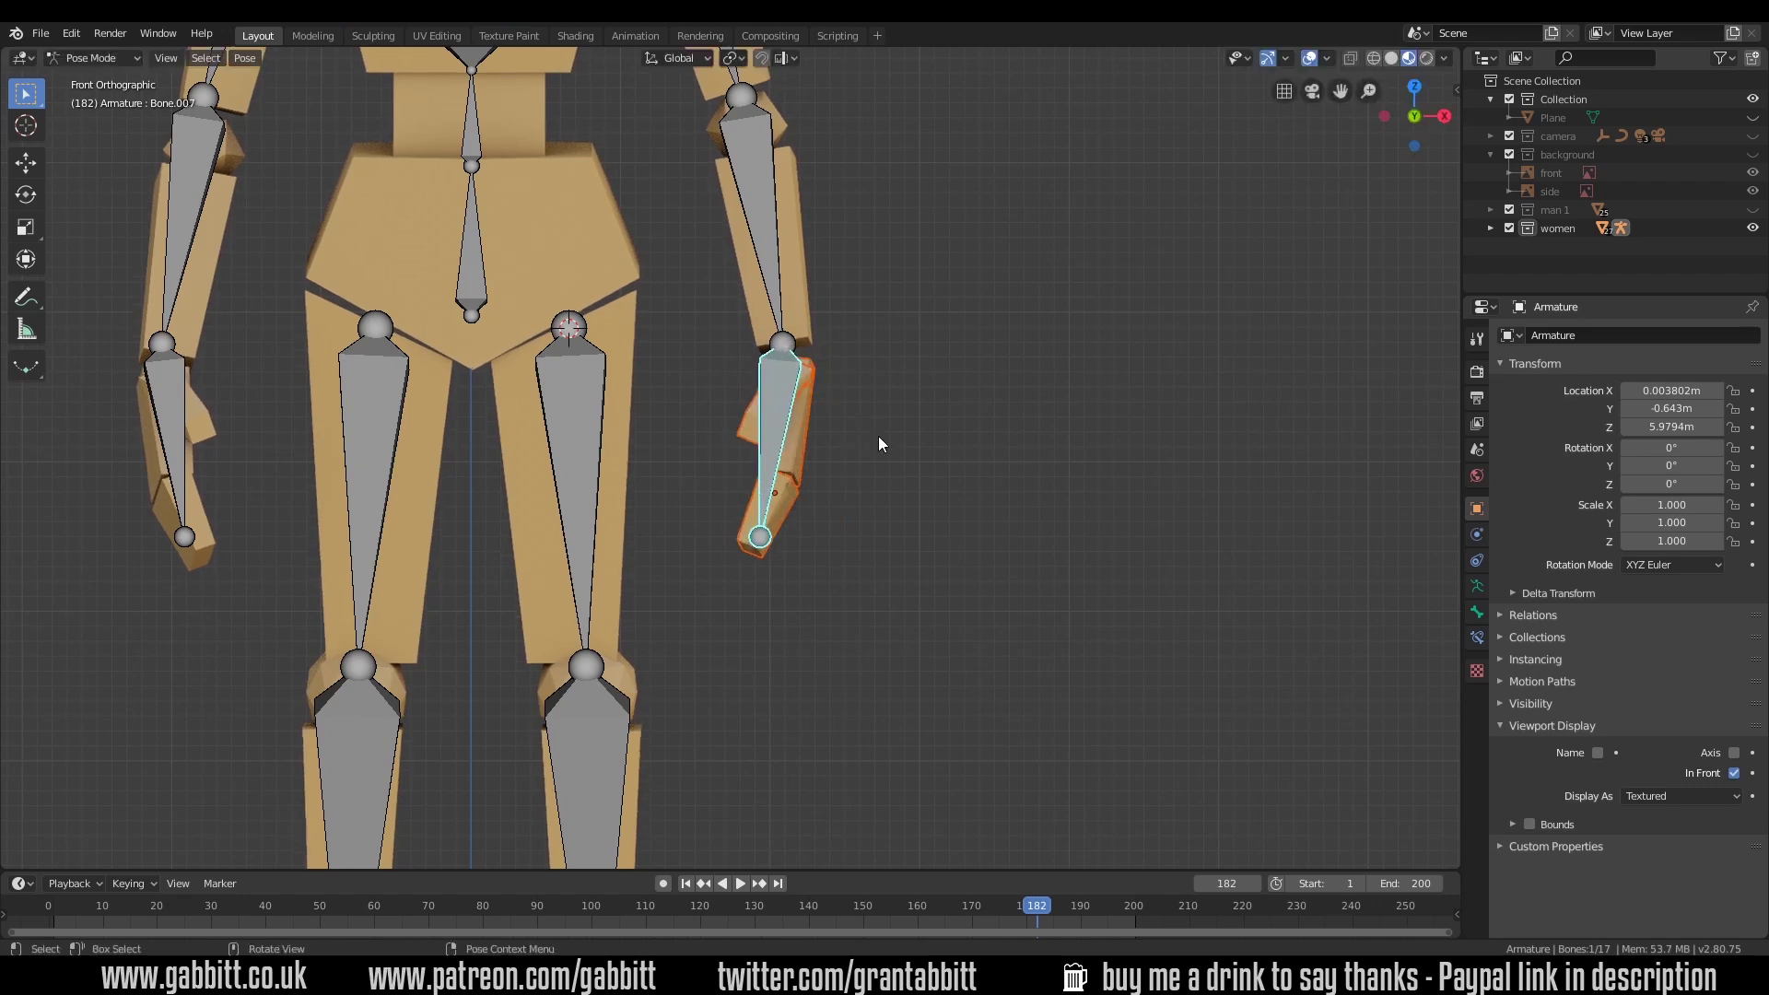
key(alt+a)
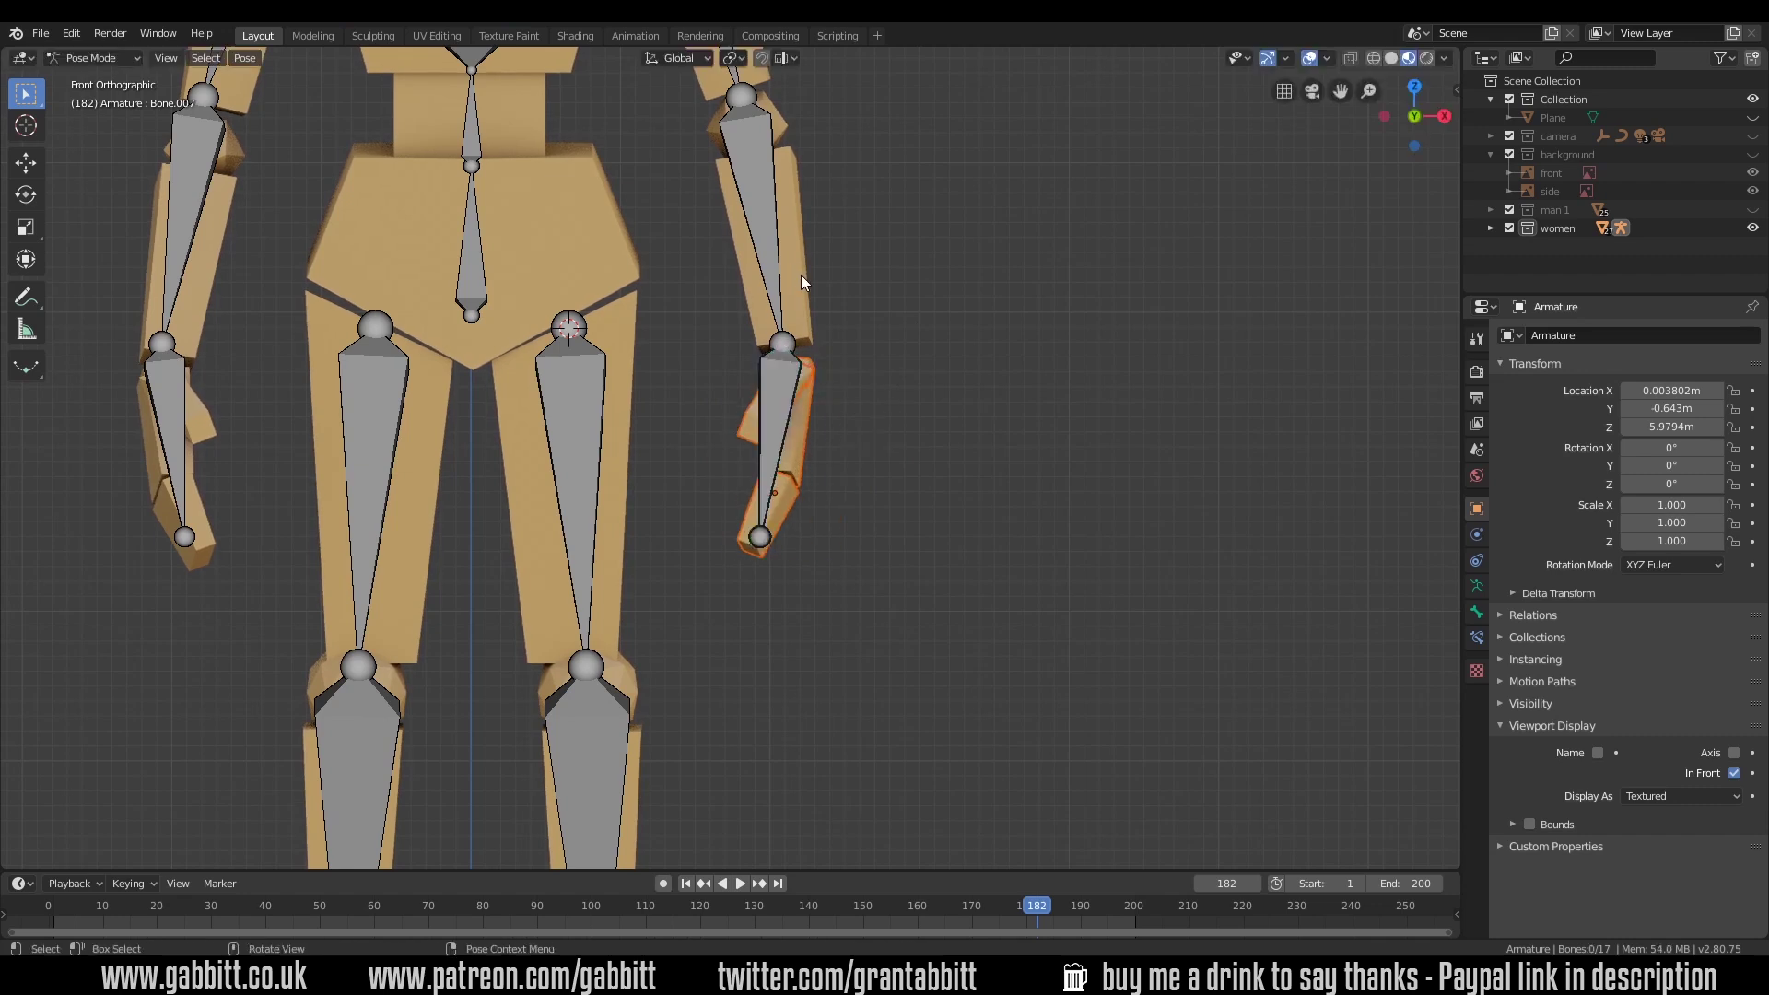
click(809, 277)
click(594, 359)
click(483, 271)
key(alt+a)
Step: Select the left forearm mesh with the armature, parent it to the left forearm bone using the Bone option, and trial-rotate that bone
click(109, 58)
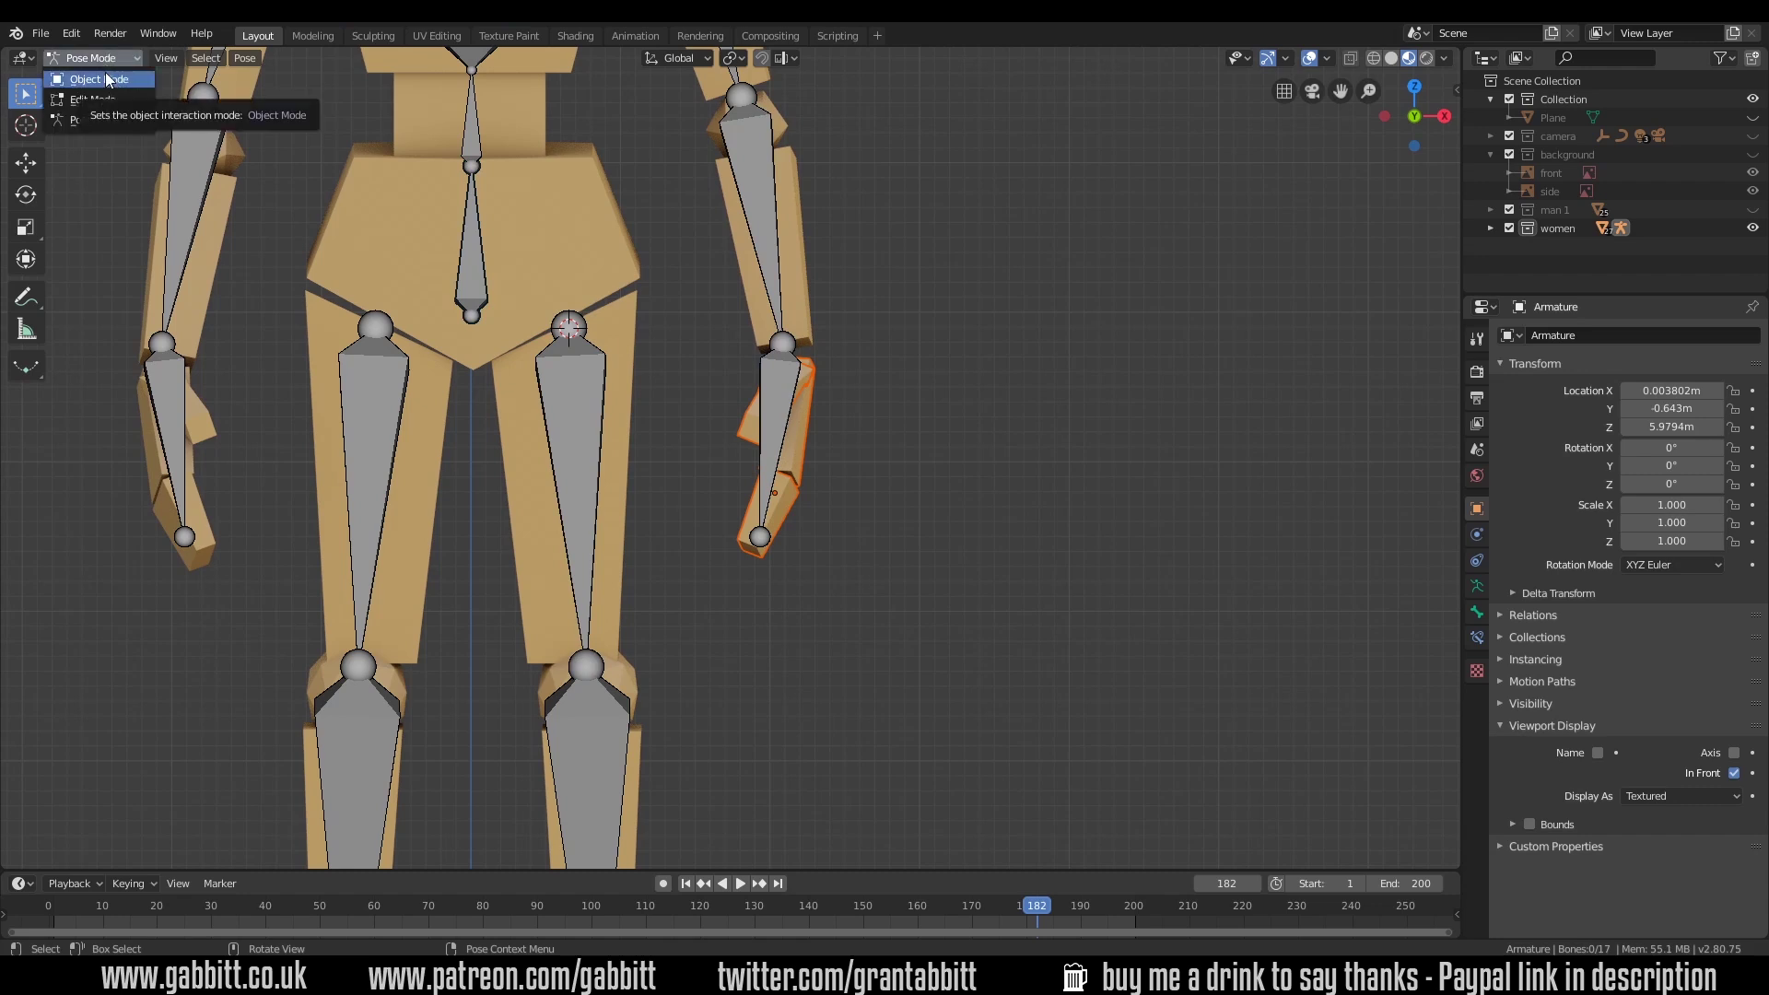
click(109, 79)
click(807, 260)
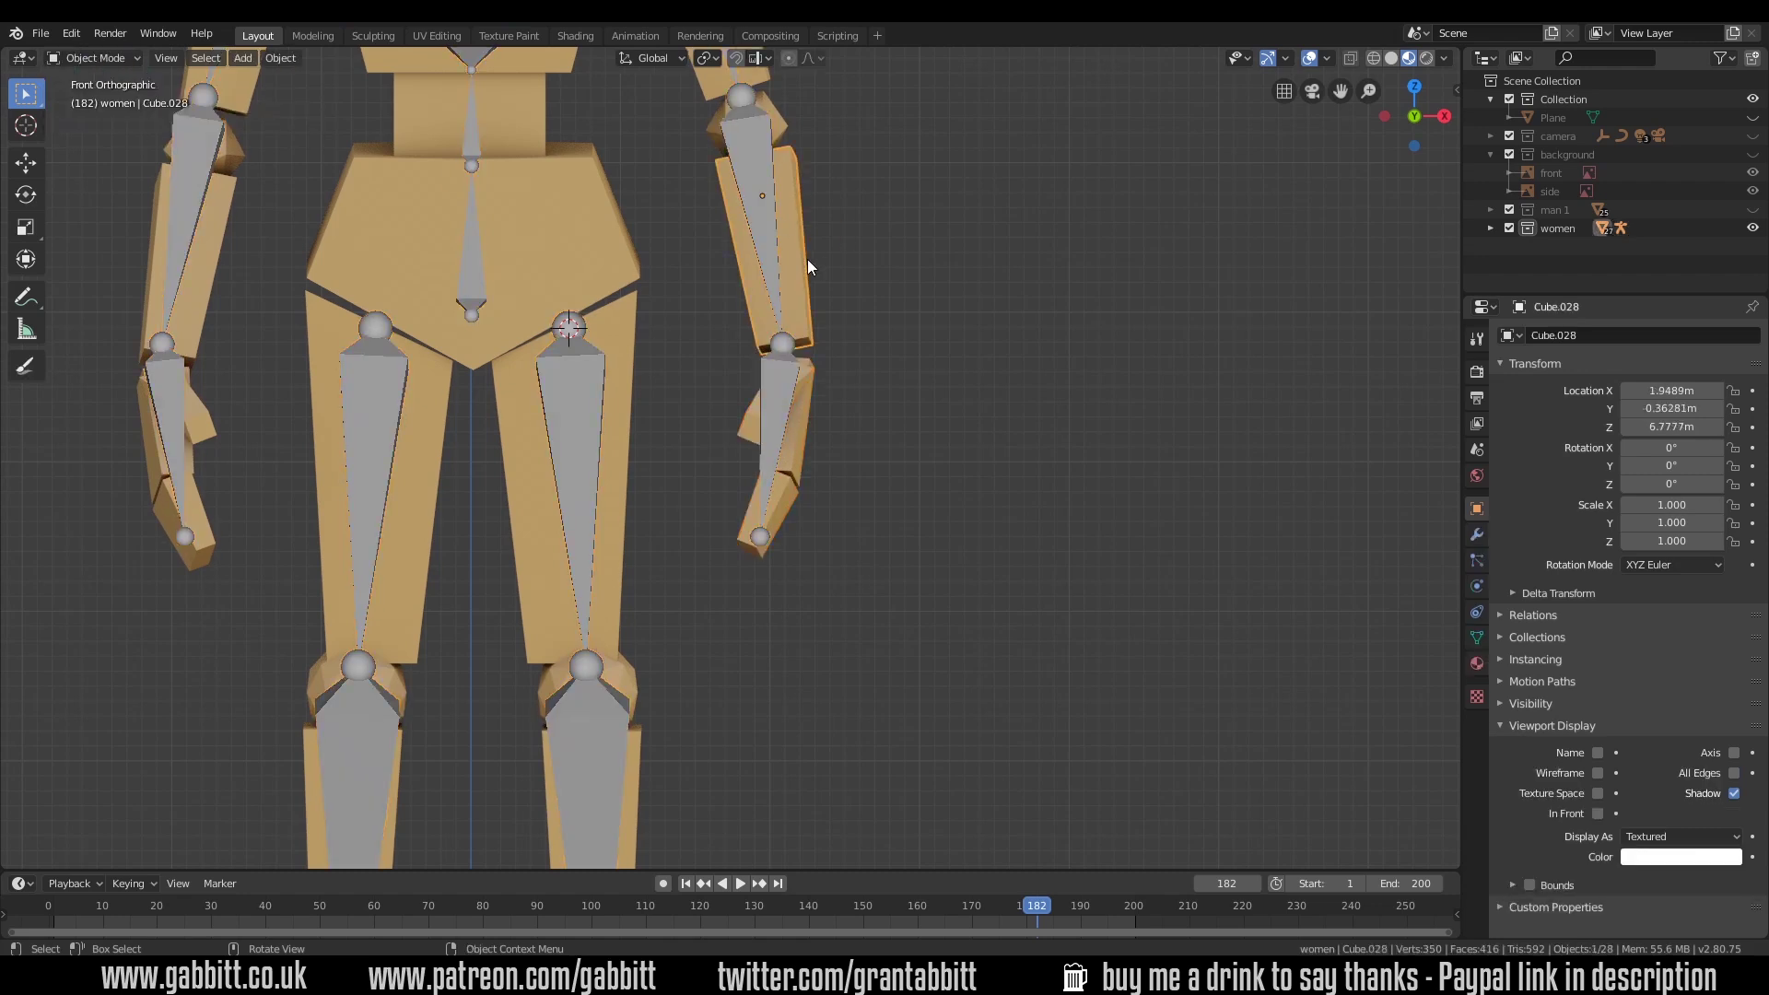
shift+click(760, 157)
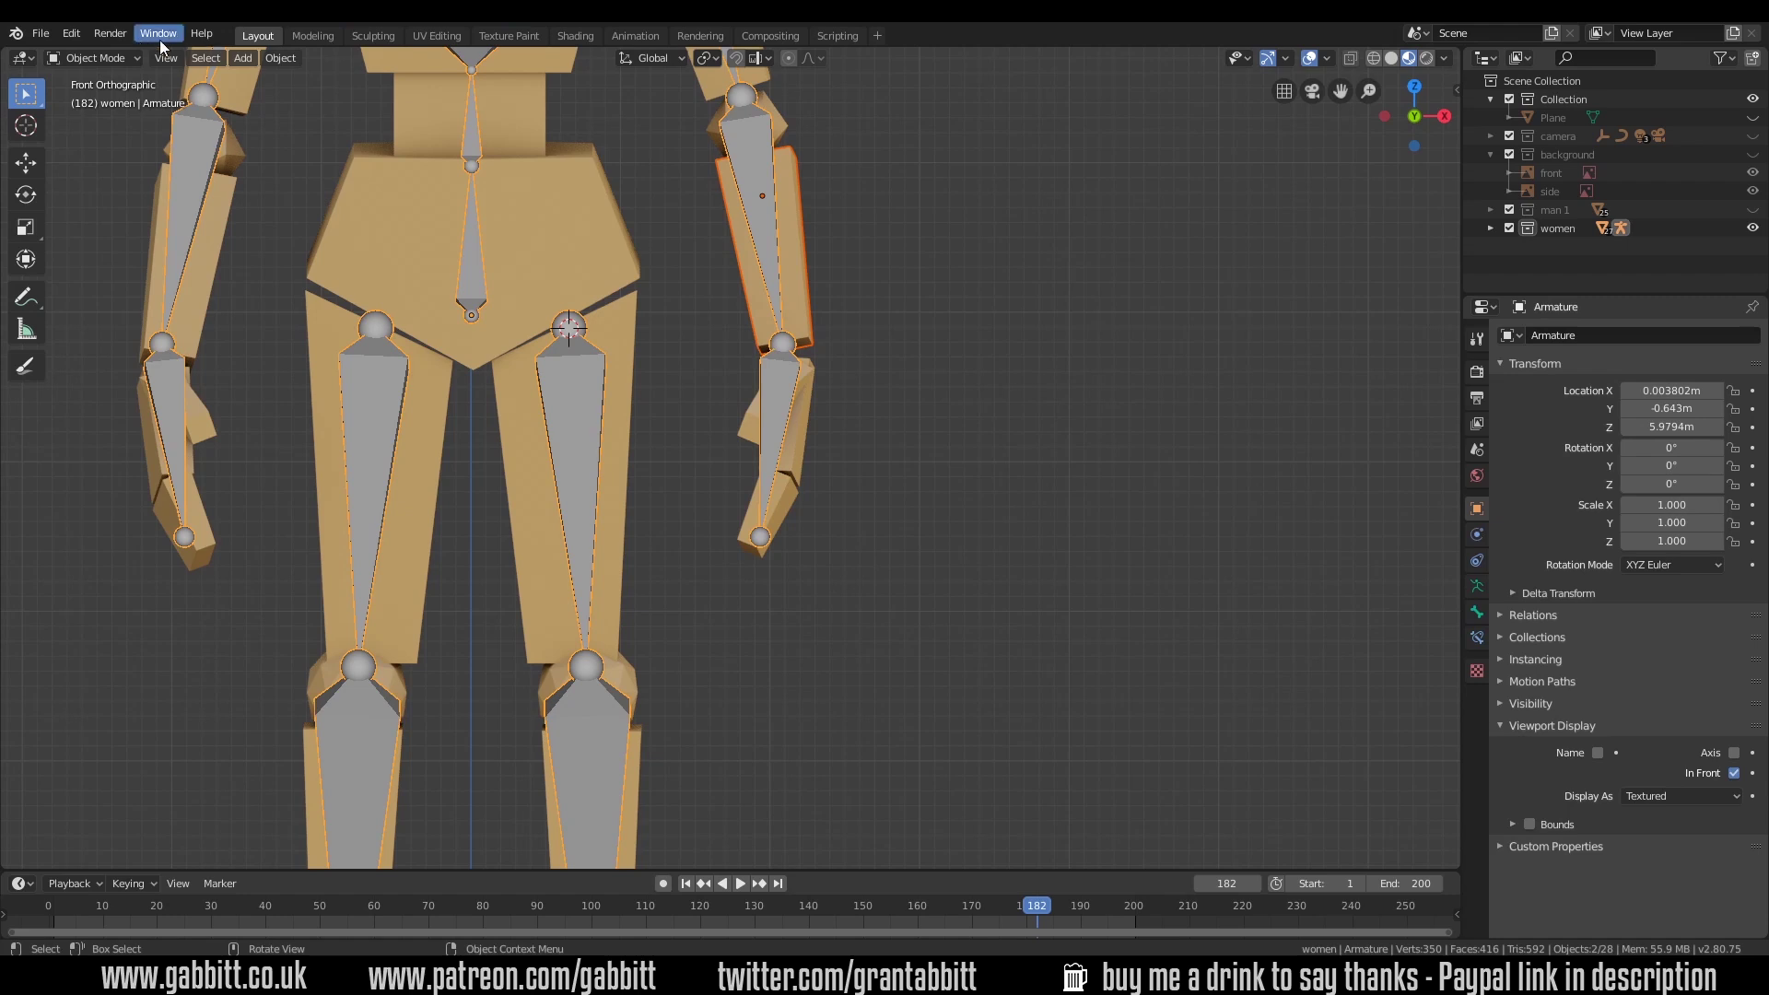
click(92, 58)
click(114, 118)
click(768, 245)
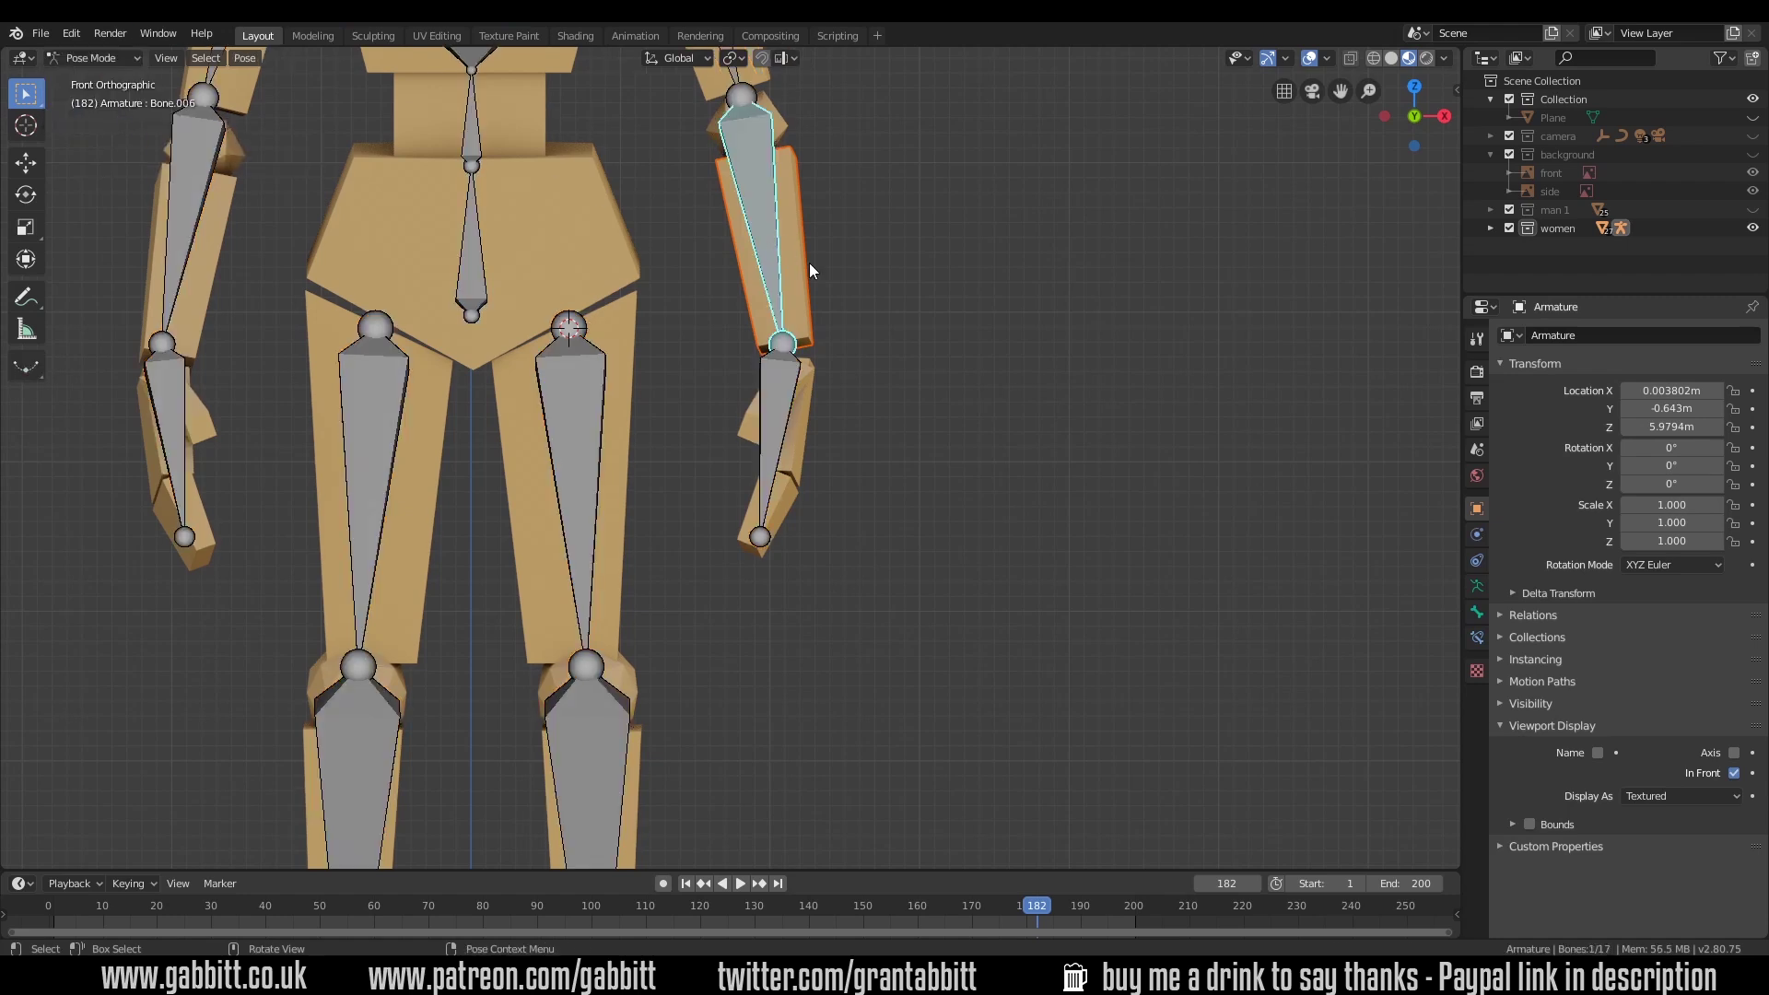
key(ctrl+p)
click(808, 262)
key(r)
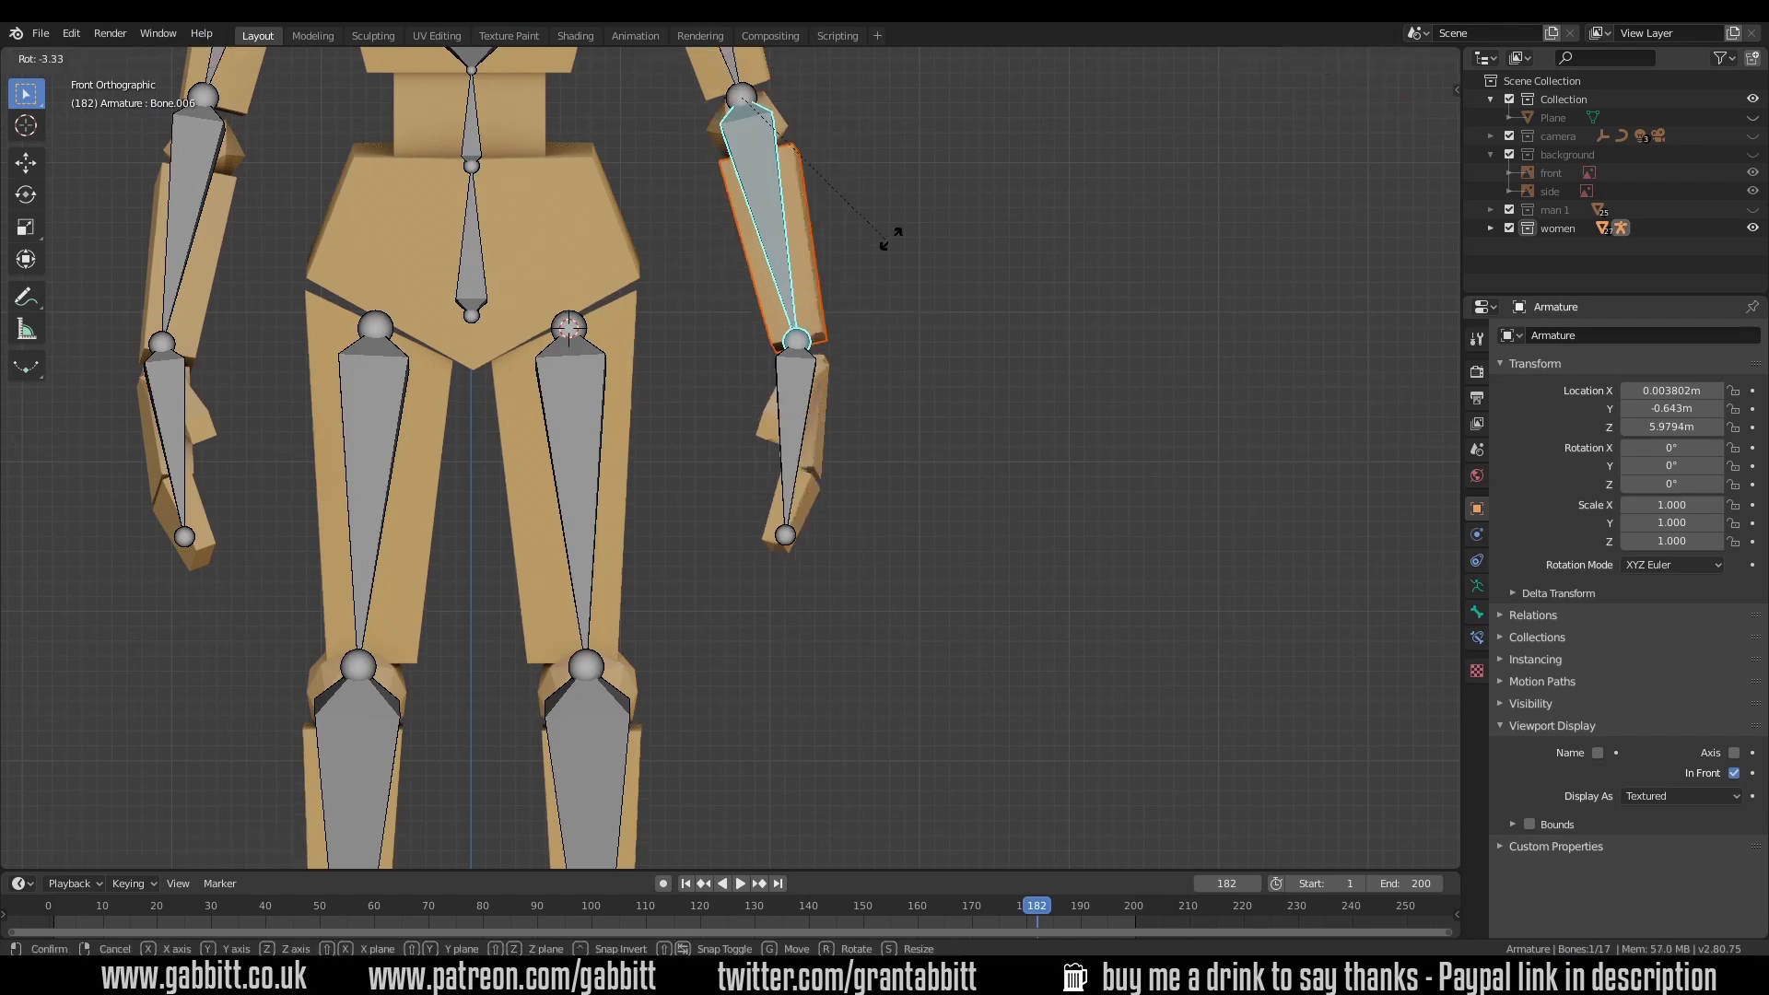
click(909, 264)
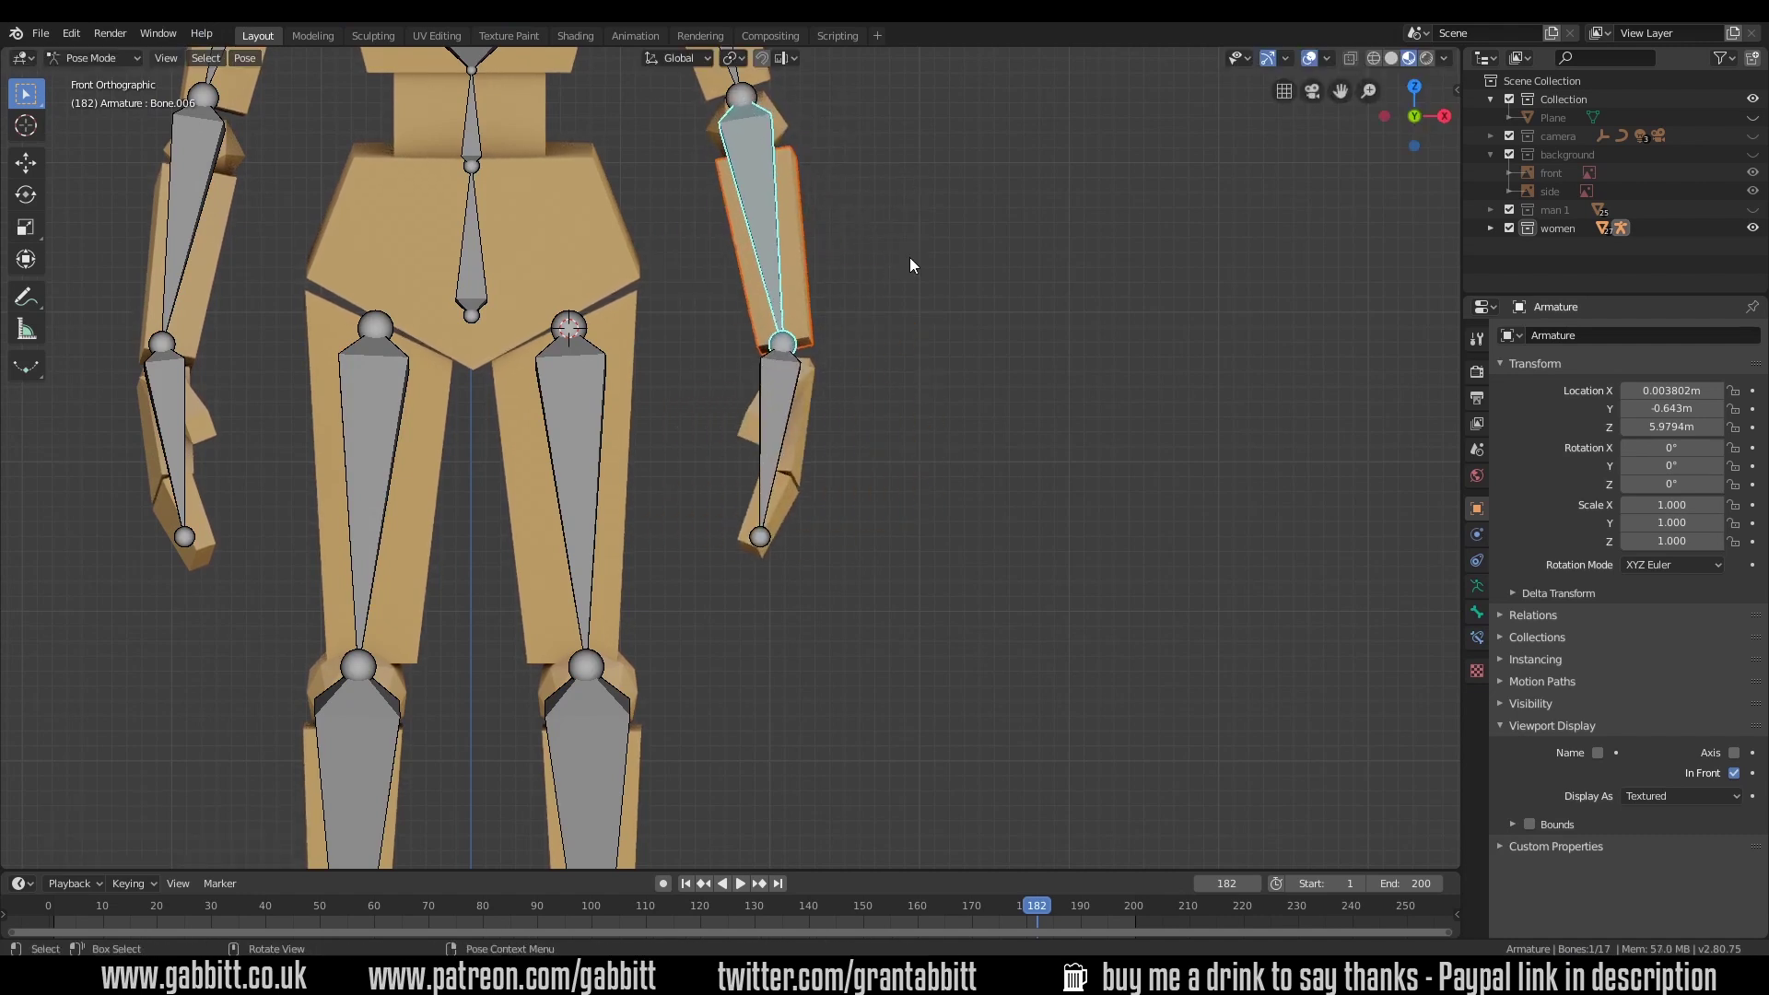
Step: Turn off Lock Object Modes so objects can be selected directly while in Pose Mode
shift+middle_drag(888, 256, 872, 361)
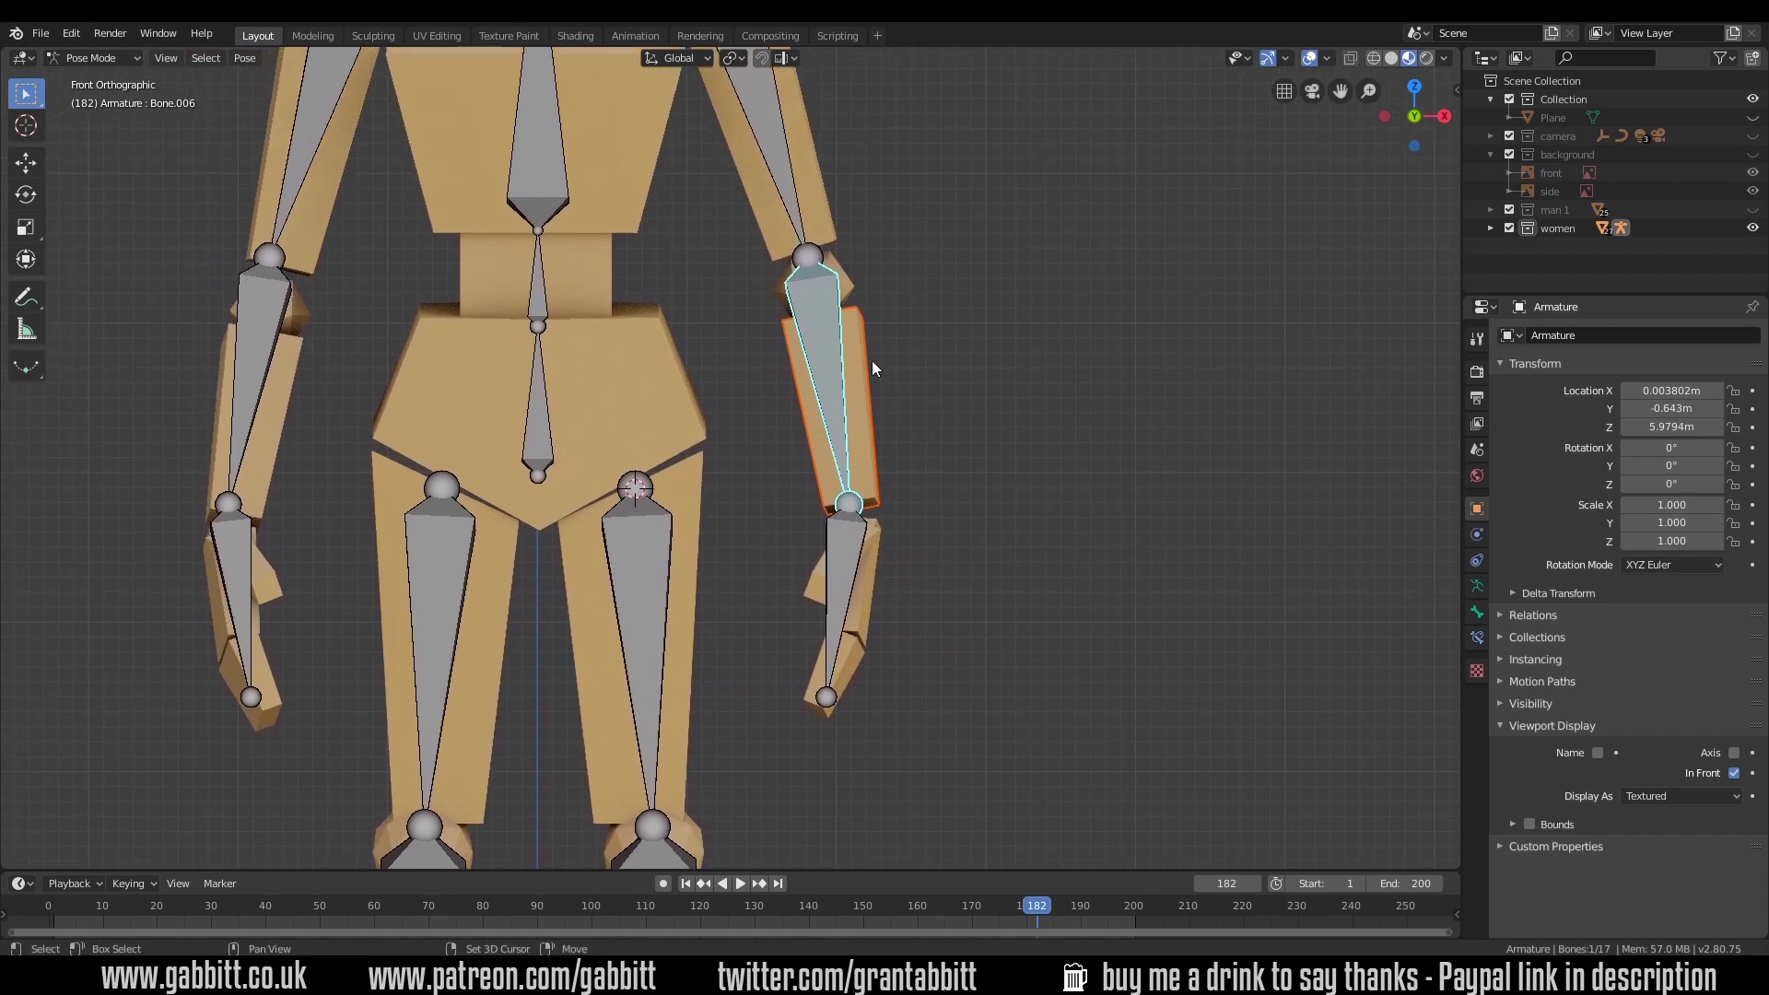
click(73, 35)
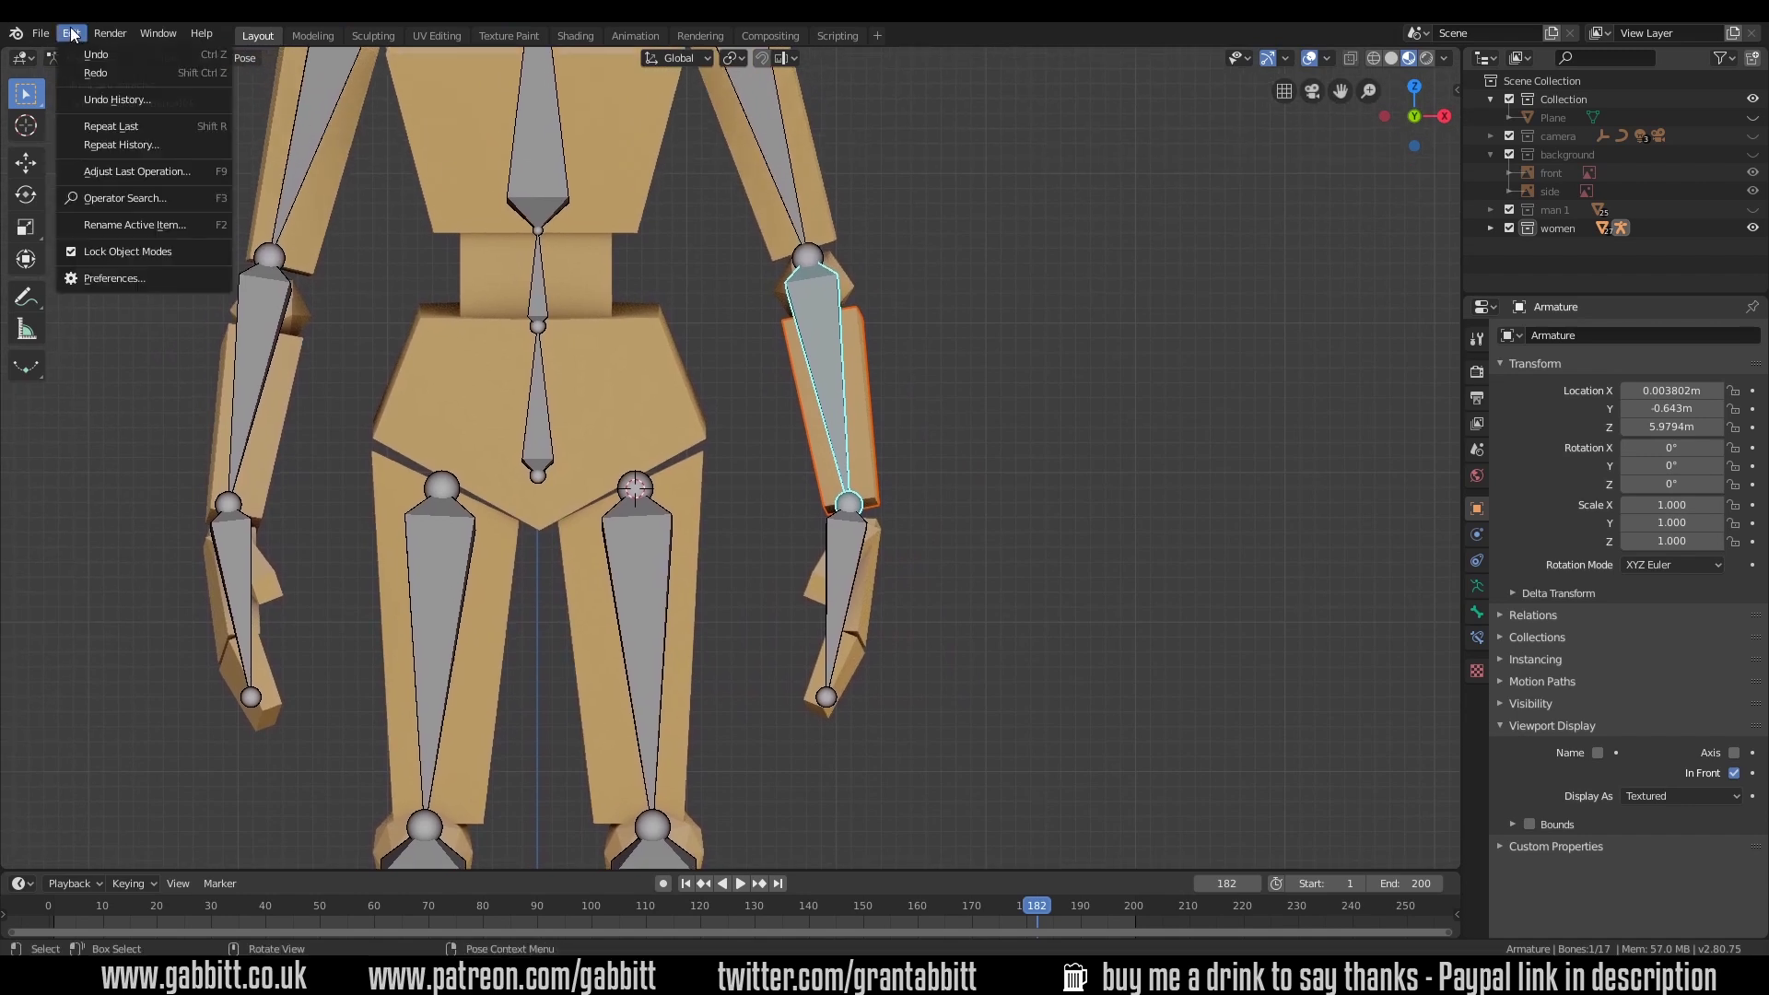
click(75, 254)
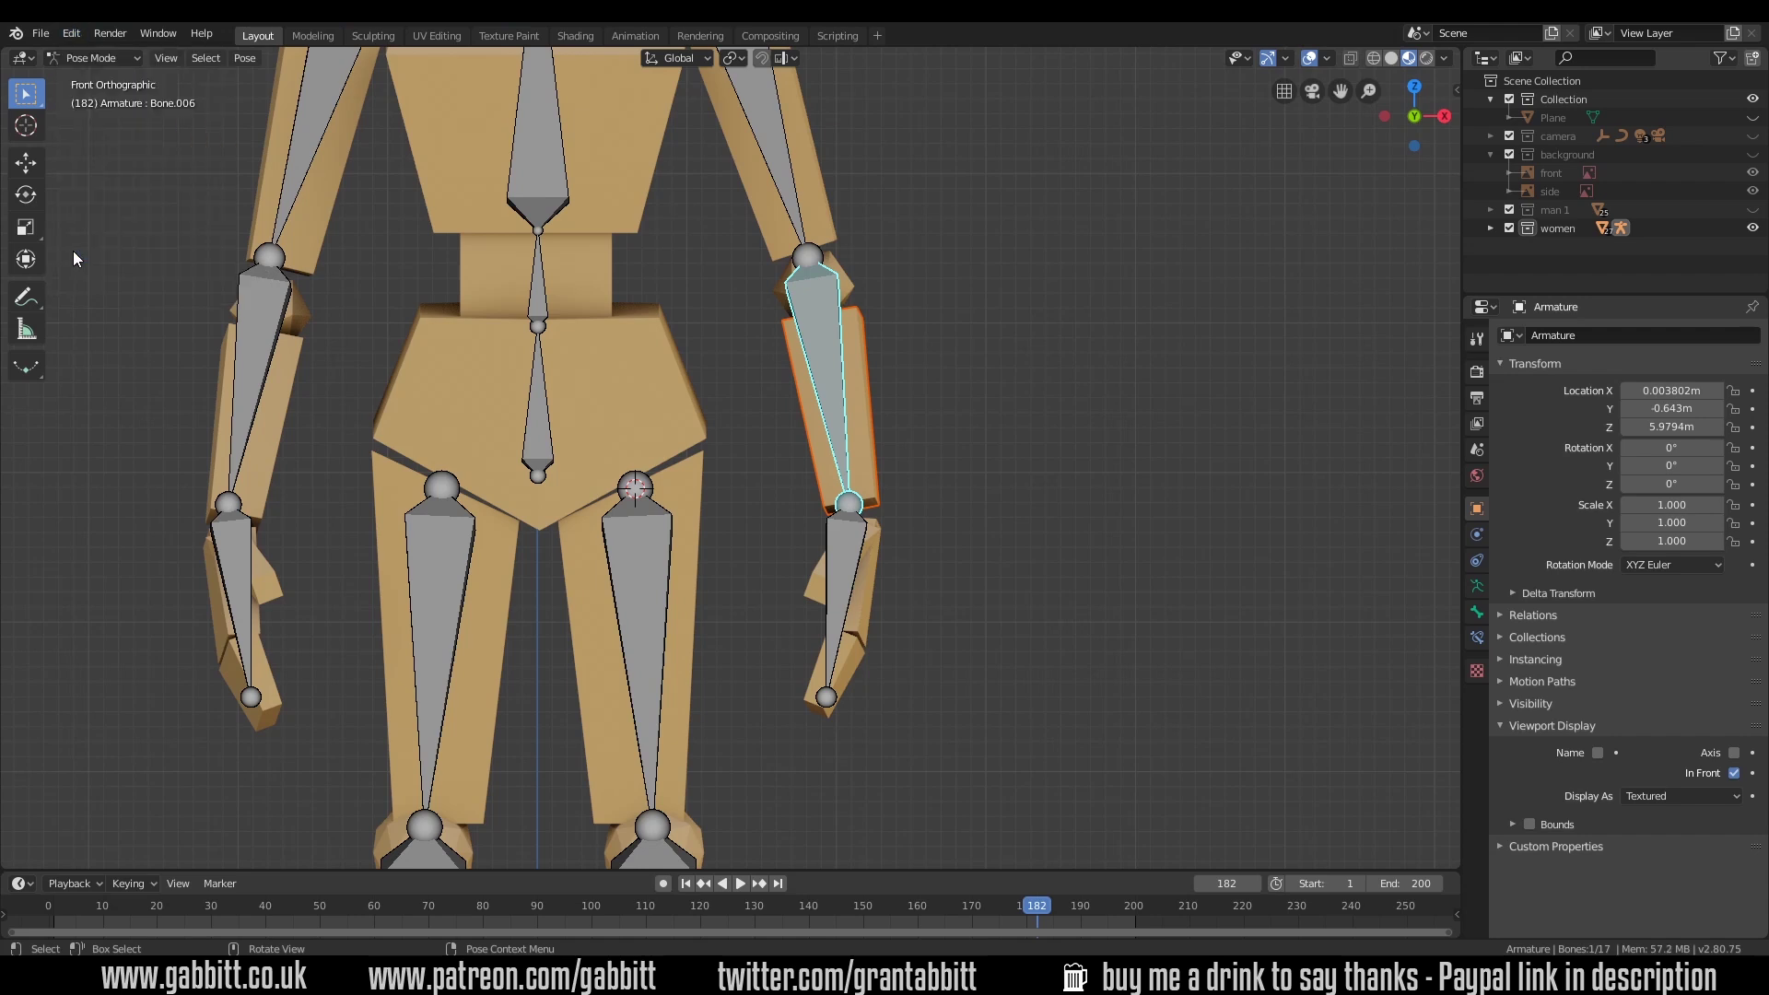
Step: Parent the left elbow mesh to the left forearm bone using the Bone option and trial-rotate the bone
click(853, 280)
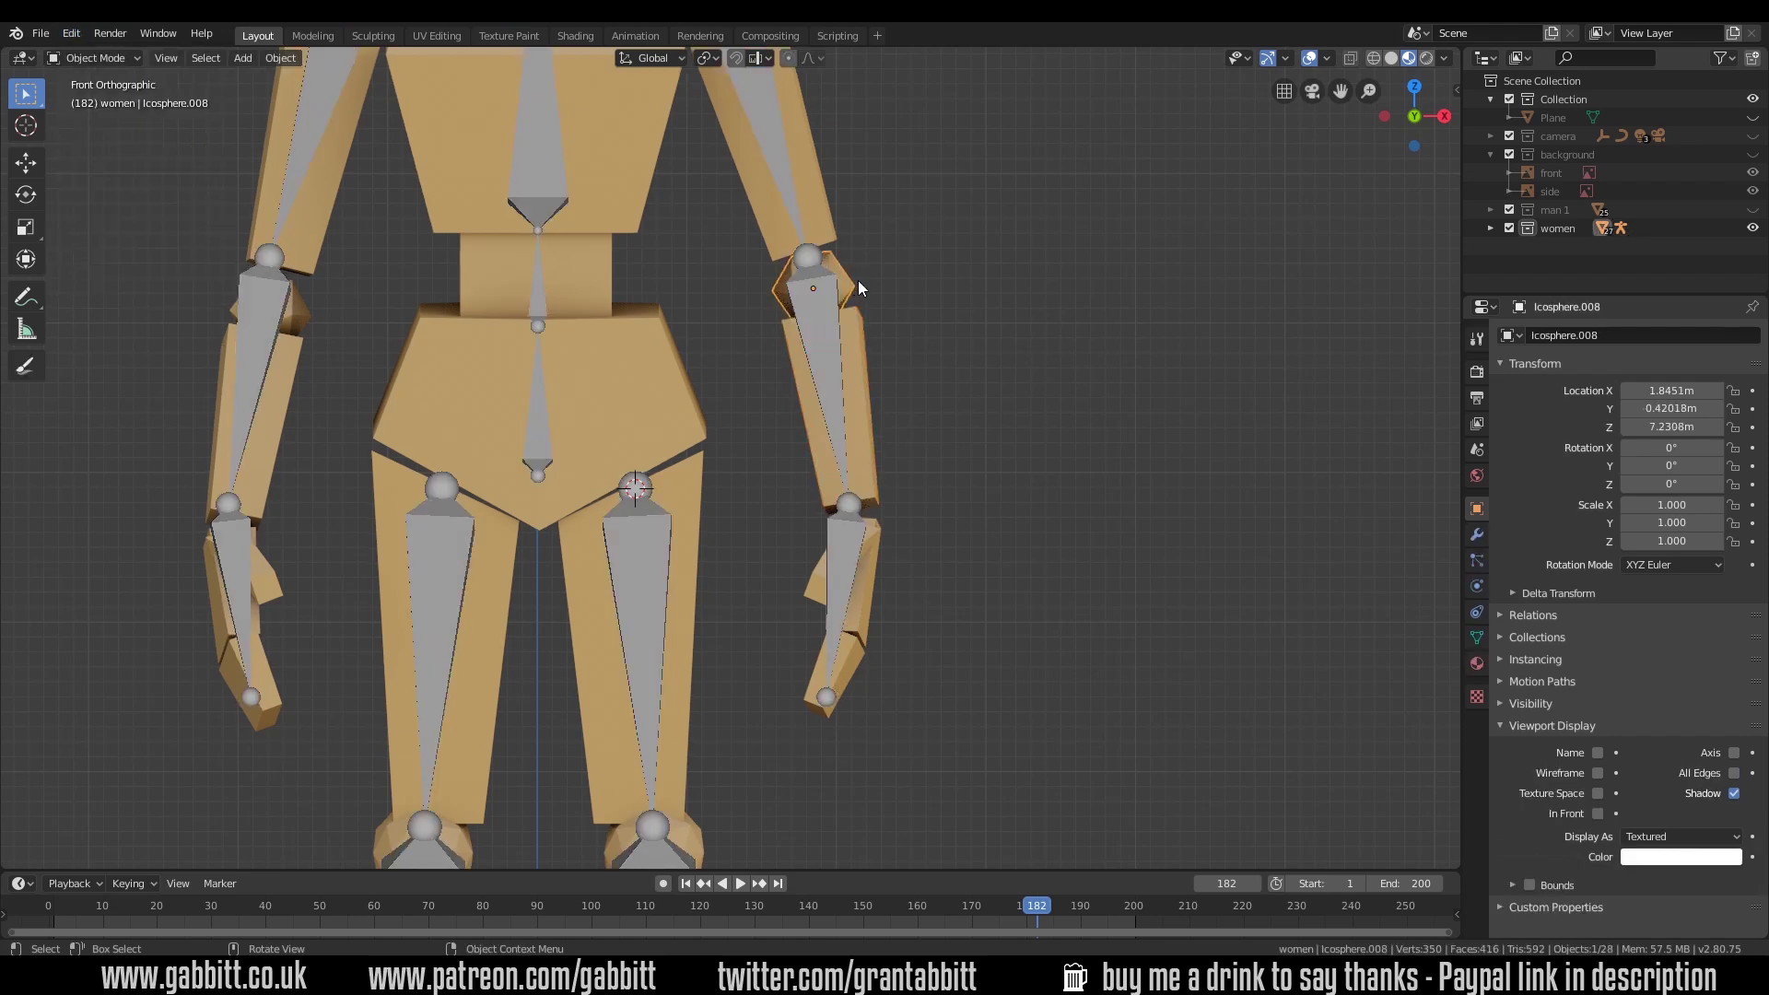
click(809, 317)
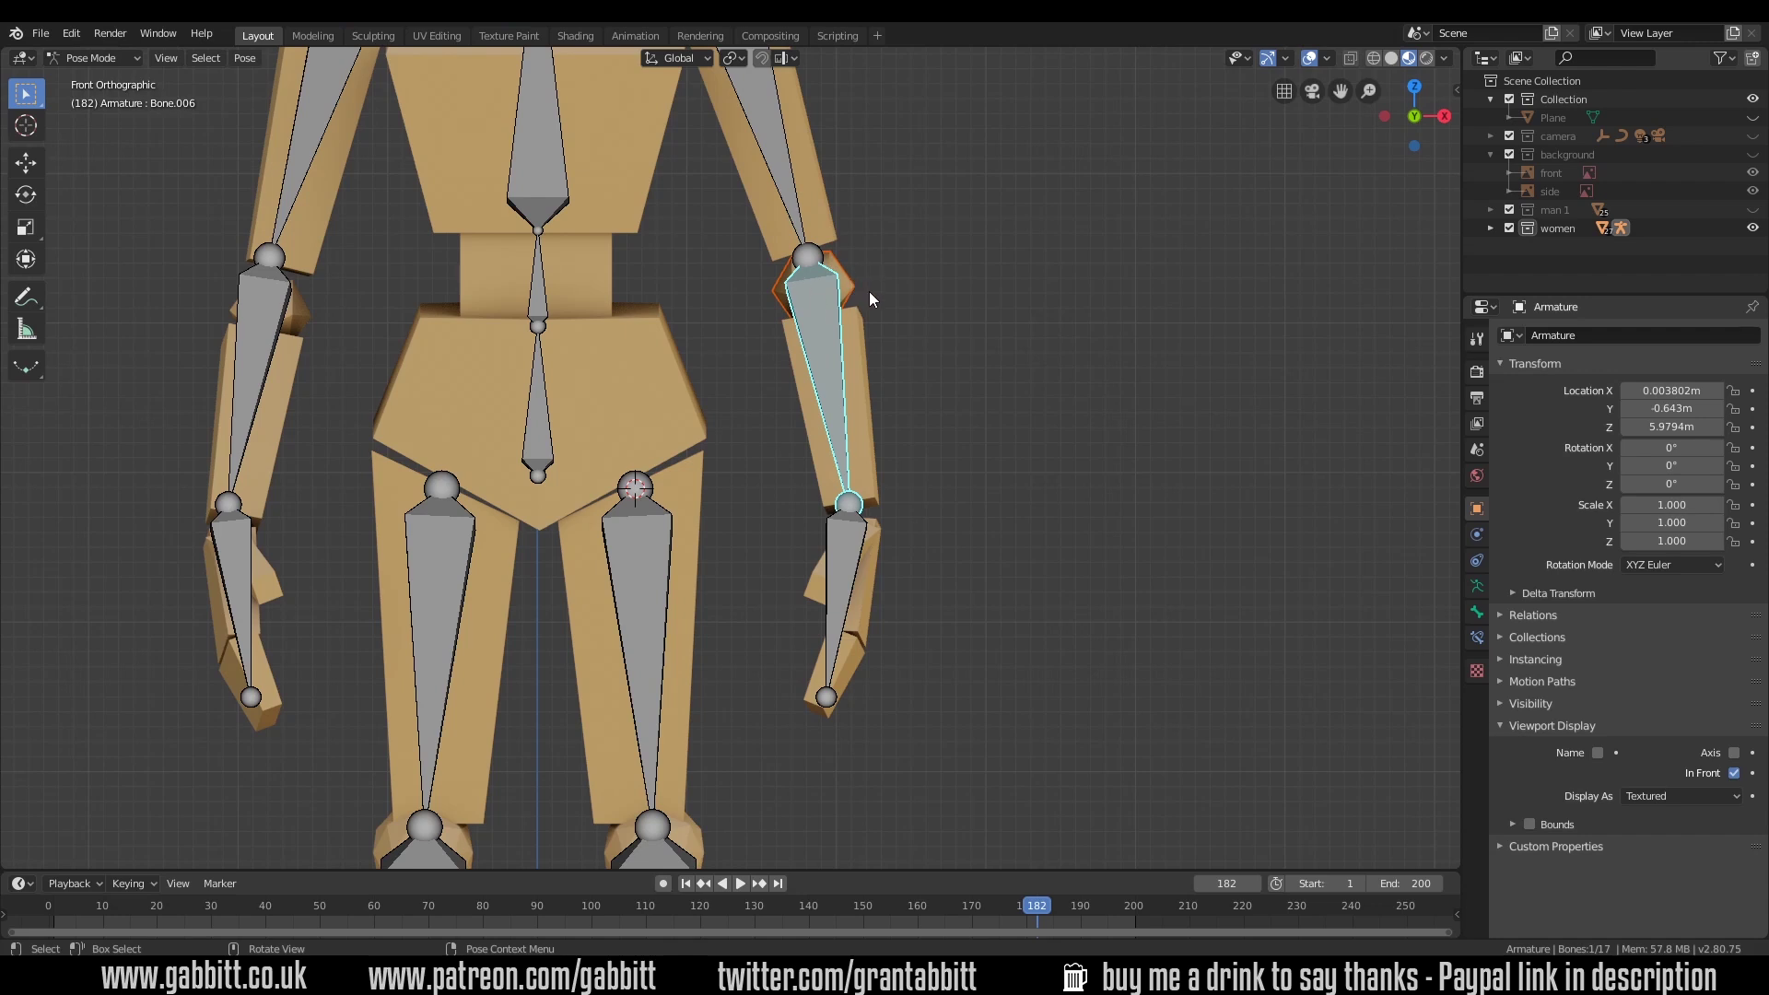
key(ctrl+p)
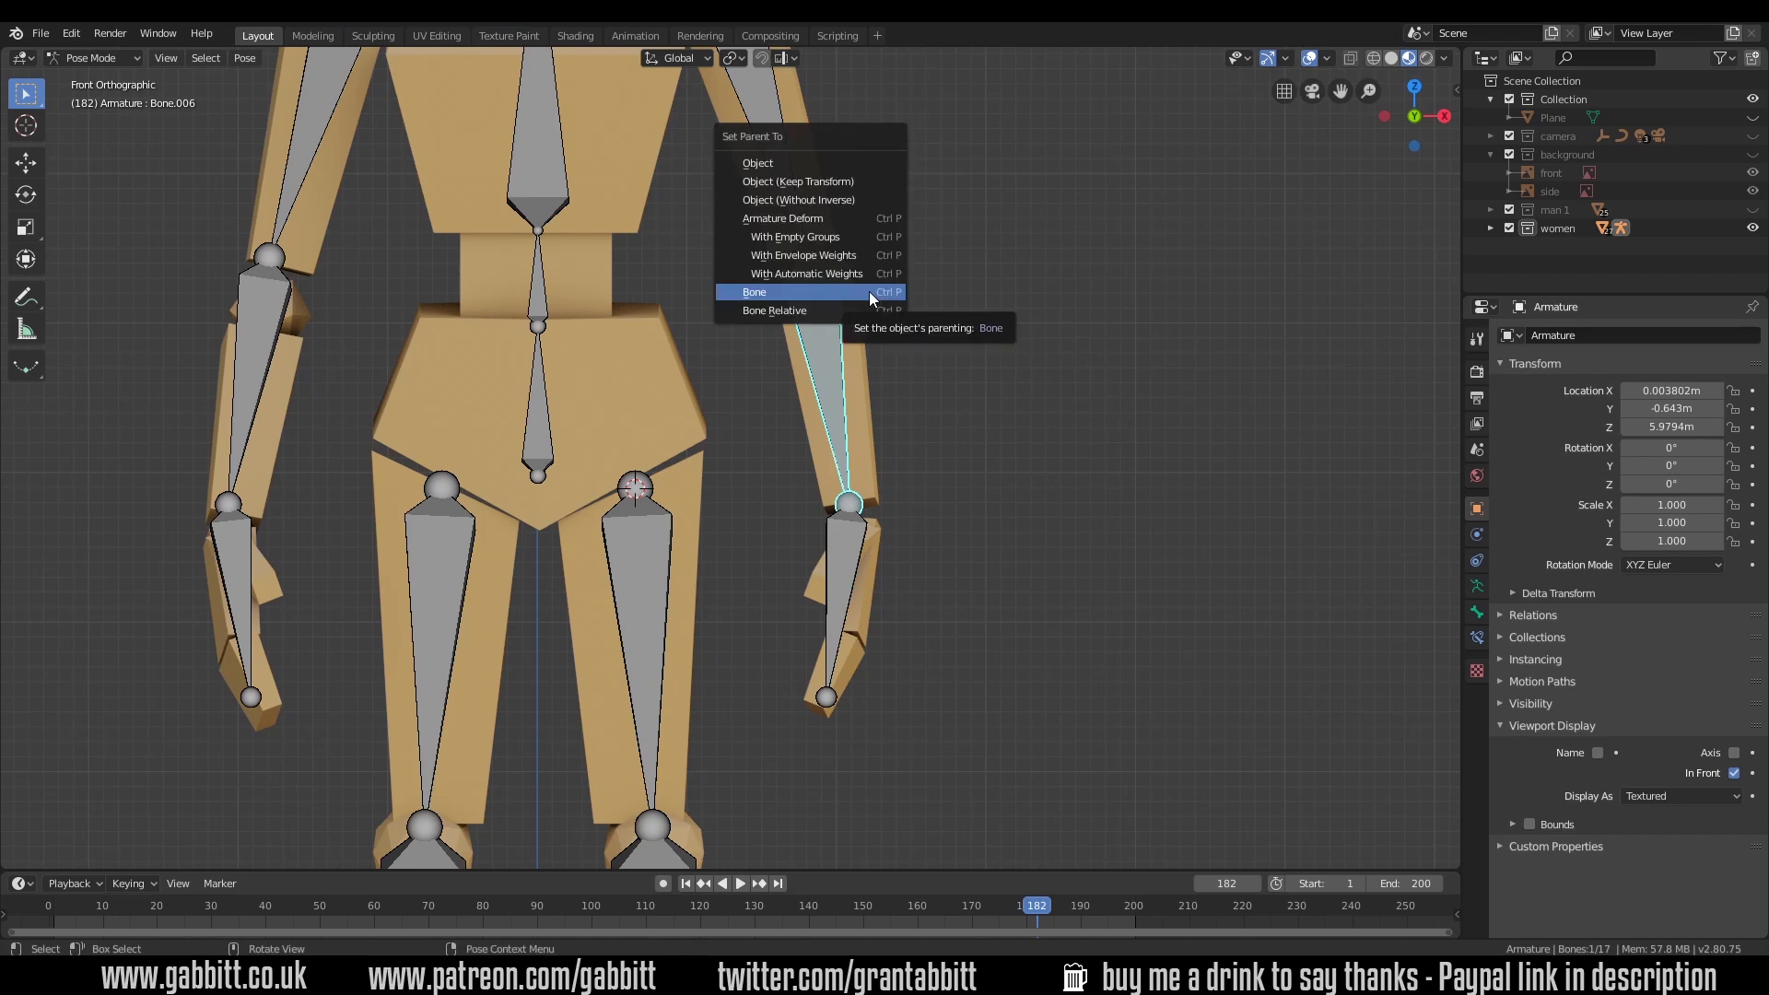
click(869, 291)
key(r)
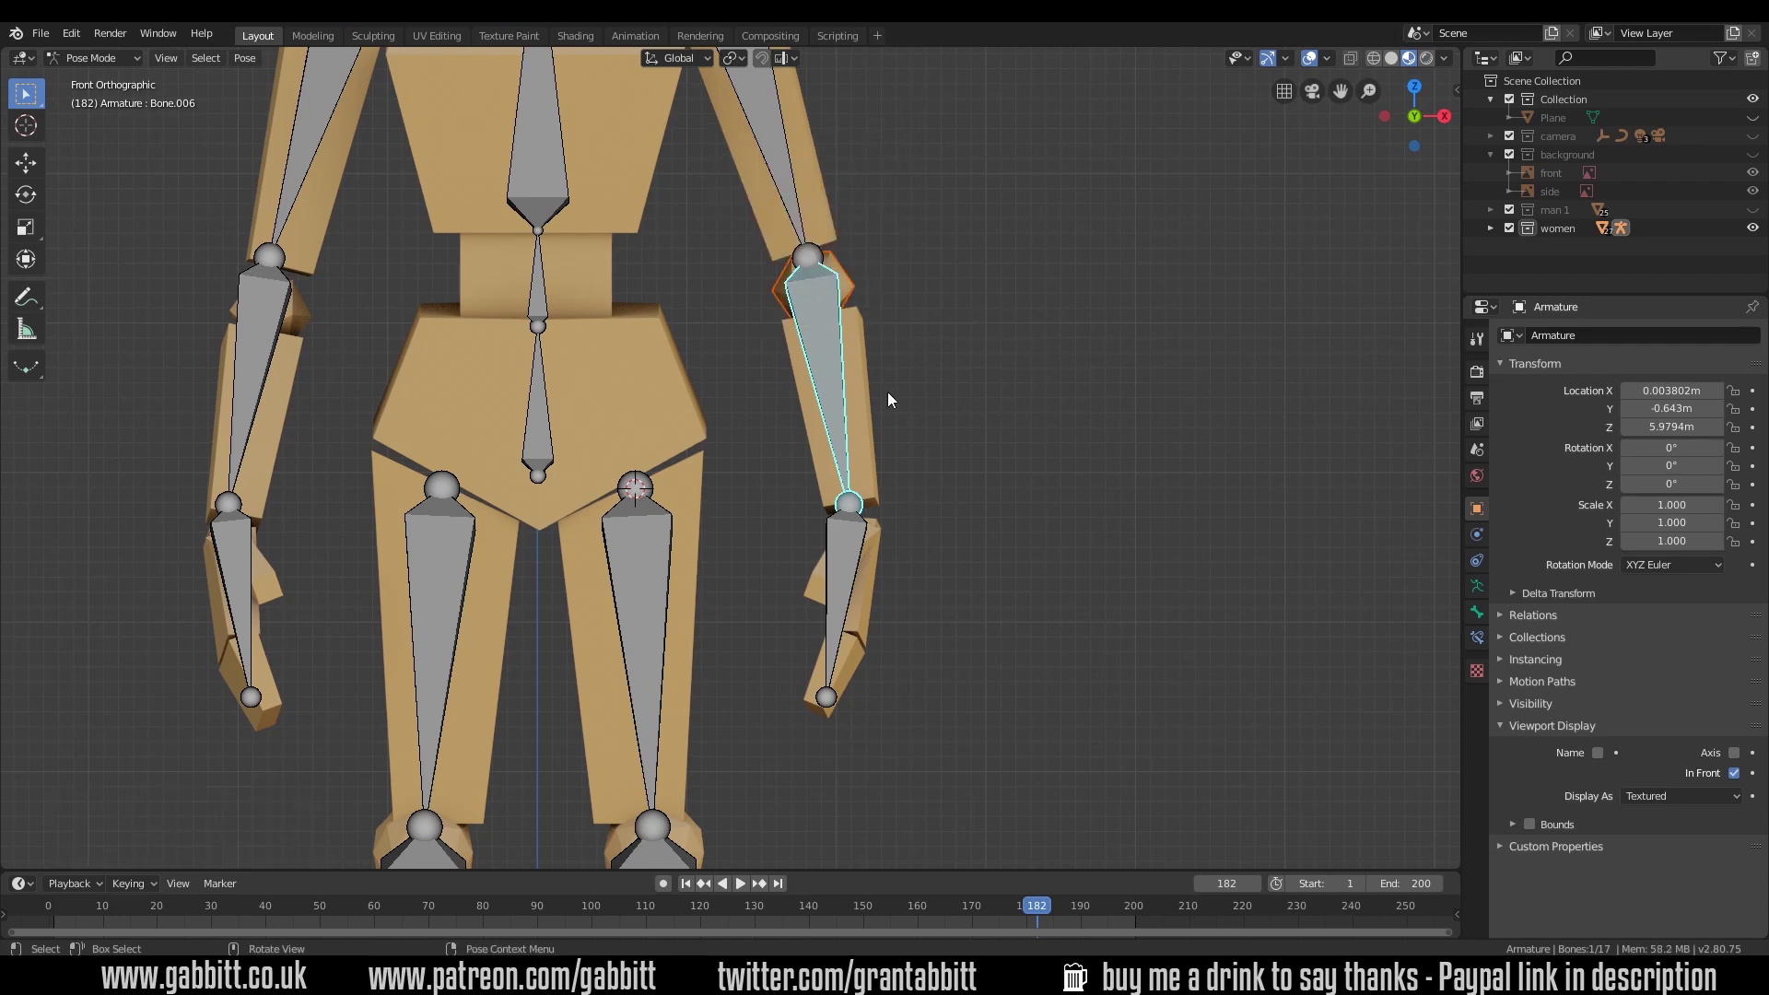
click(917, 416)
Step: Select the left upper arm mesh with its upper arm bone in Pose Mode, lasso-deselecting the leftover forearm bone
shift+middle_drag(937, 373, 939, 504)
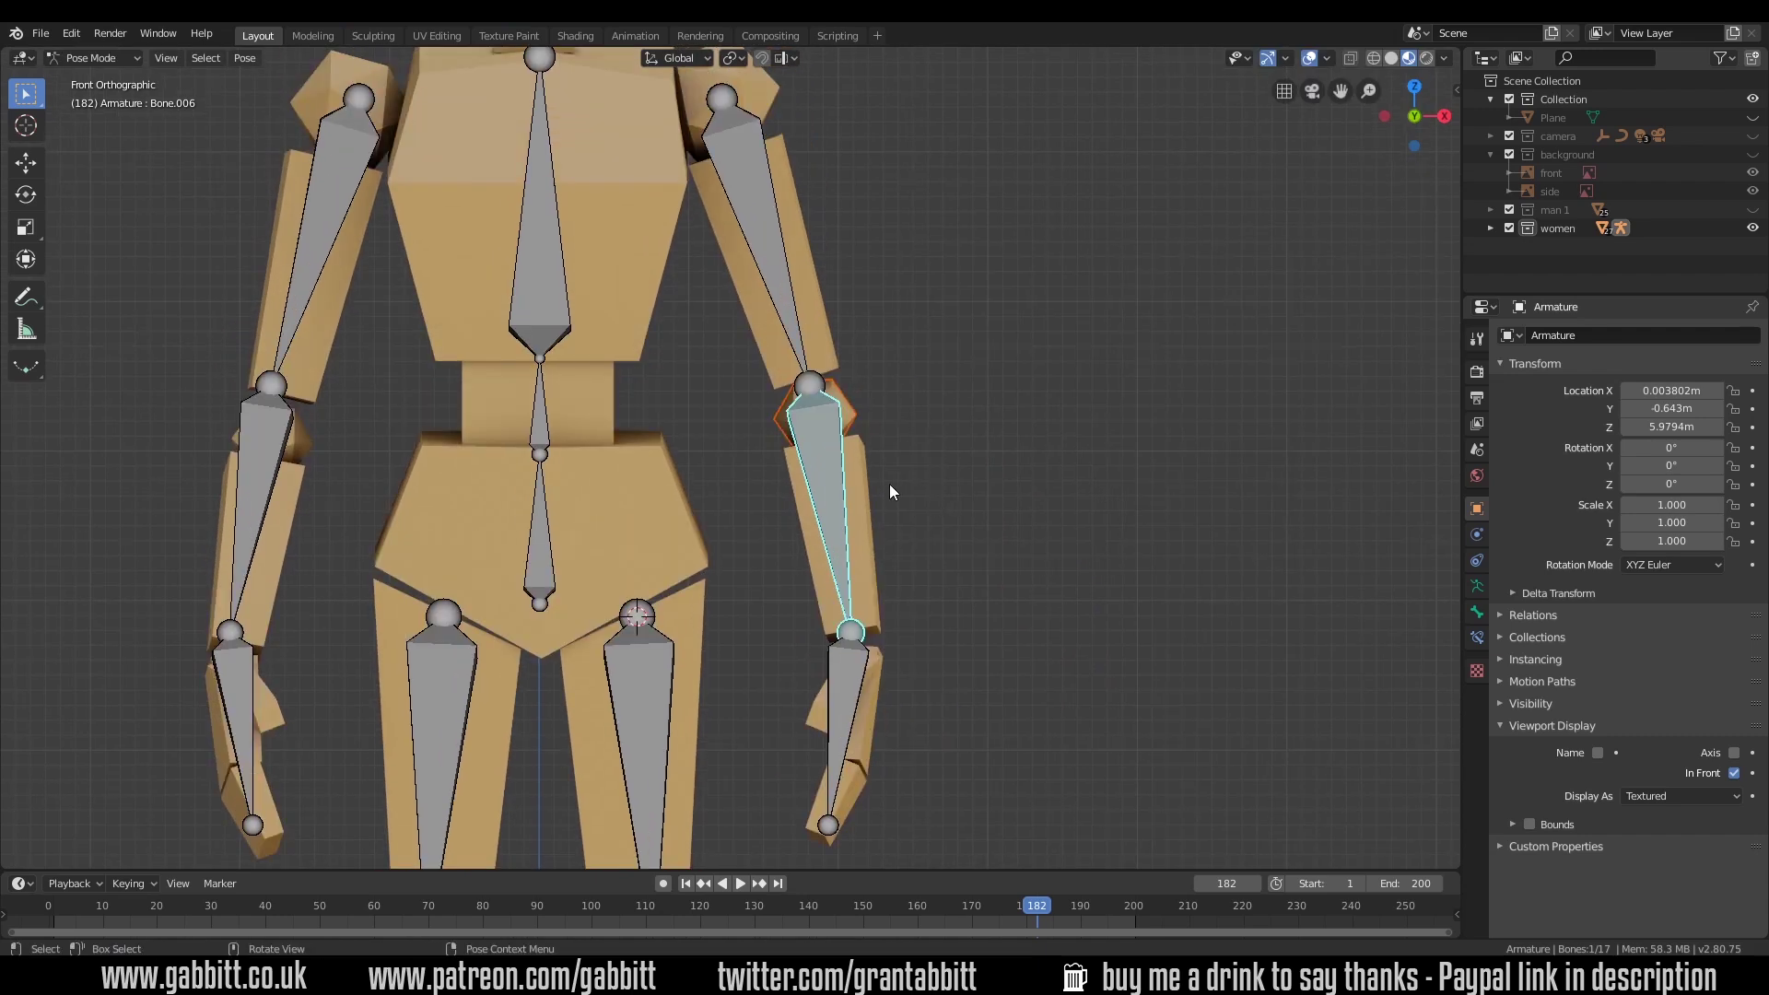
key(ctrl+Tab)
click(821, 323)
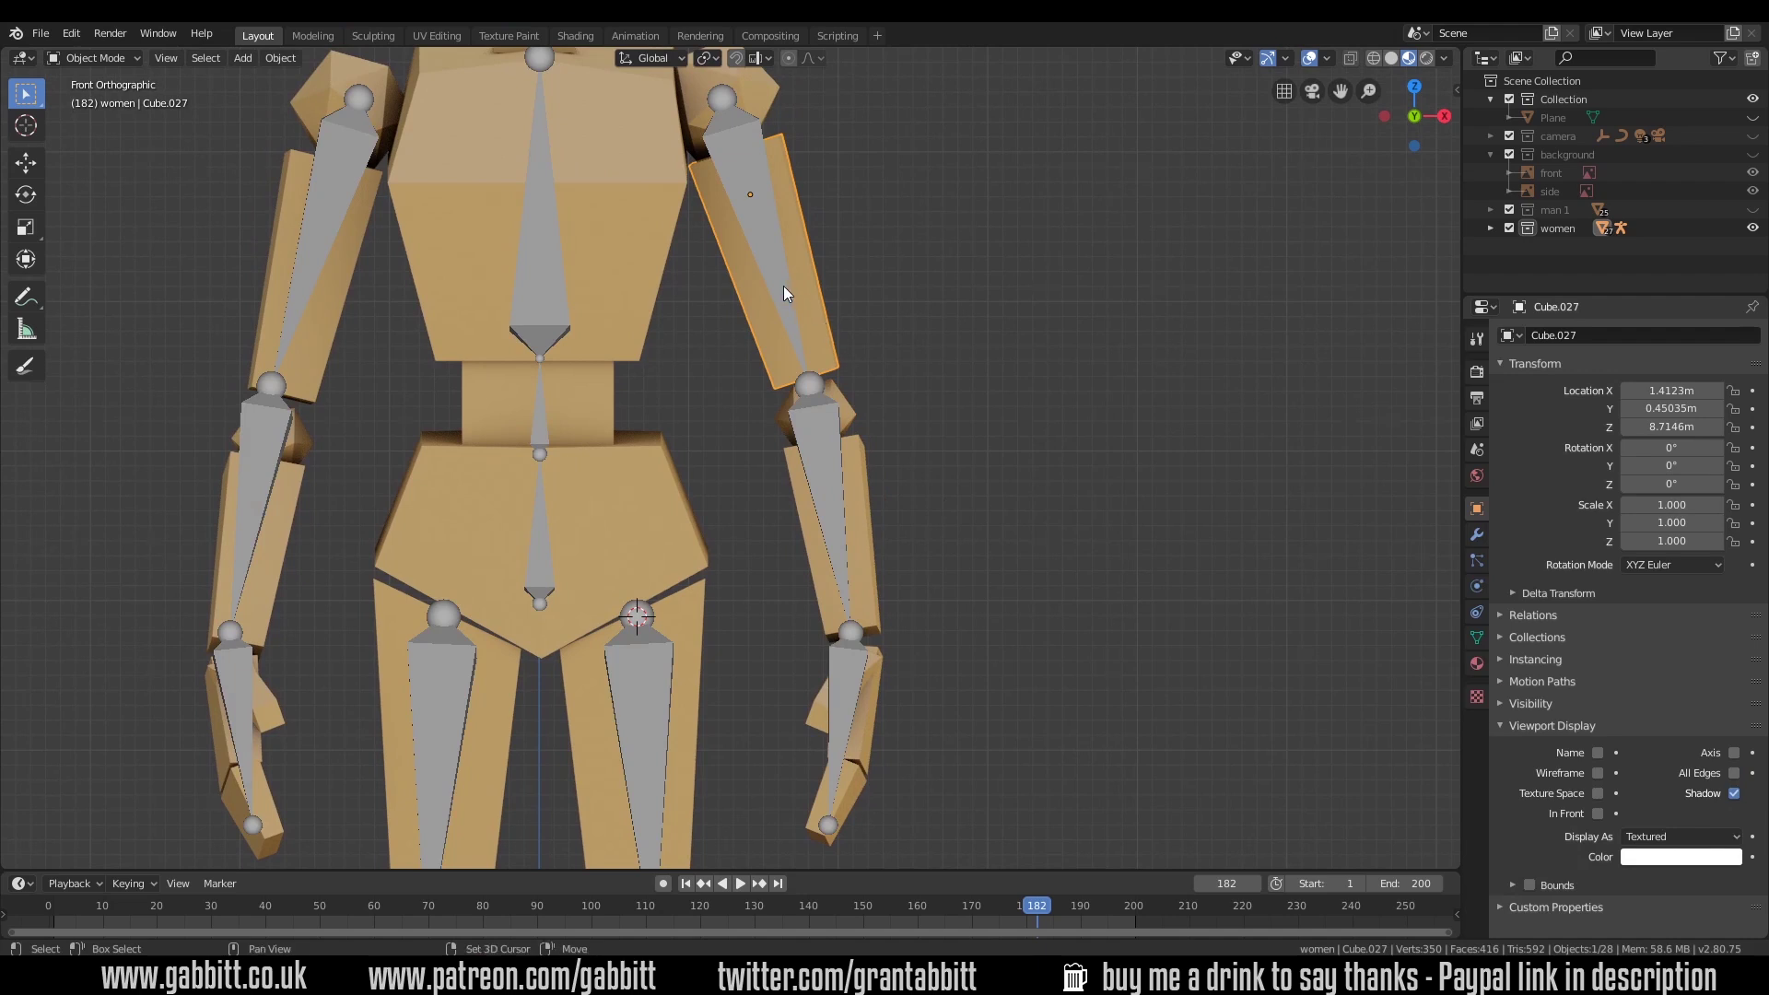
shift+click(783, 293)
key(ctrl+Tab)
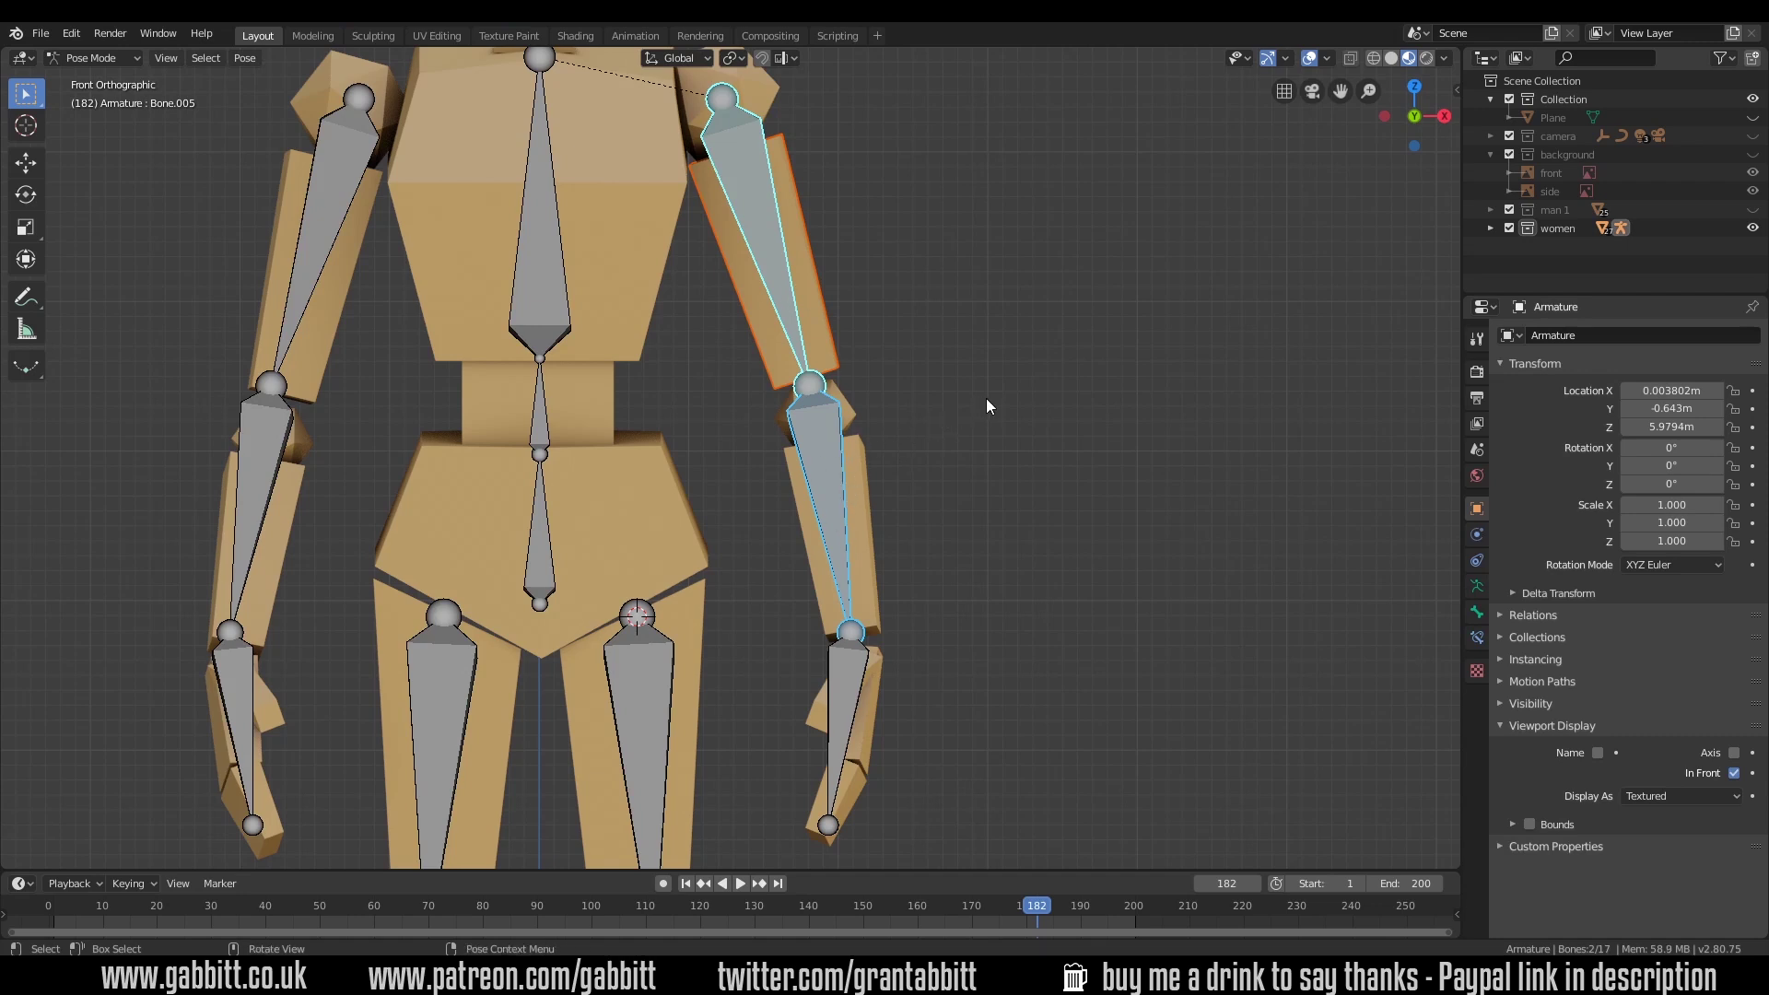
drag(1002, 375, 719, 628)
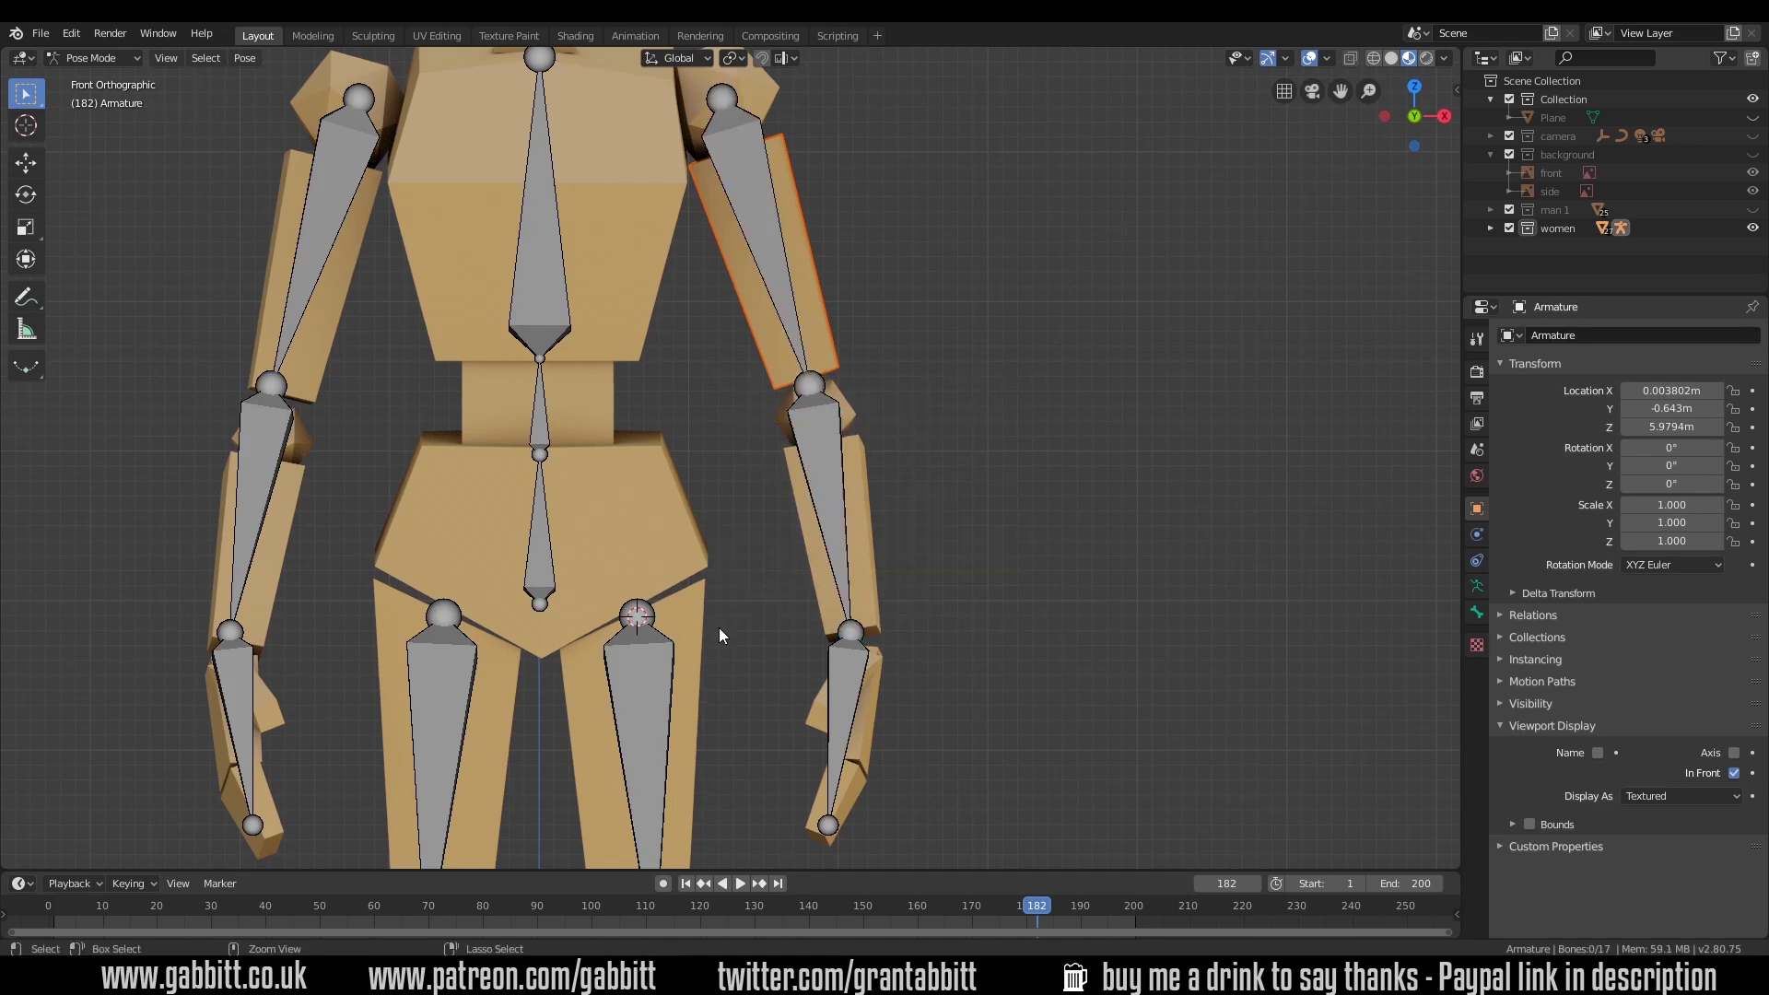
click(770, 251)
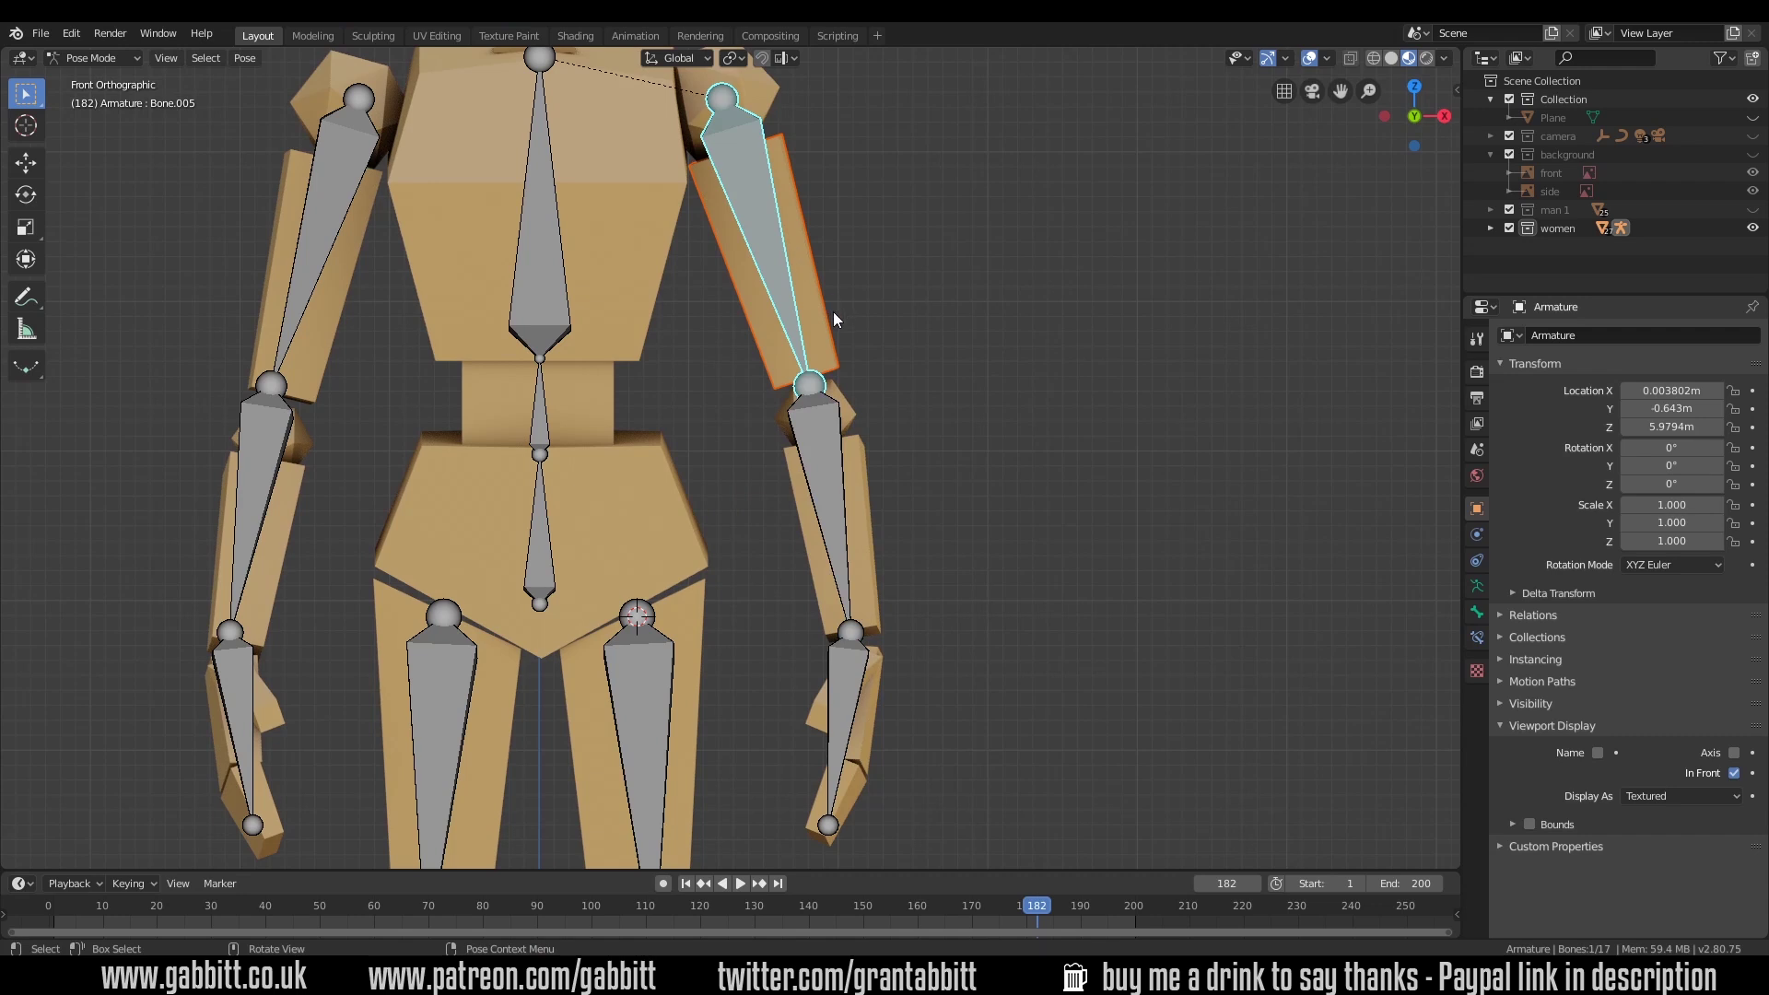
shift+click(828, 454)
ctrl+drag(947, 410, 721, 560)
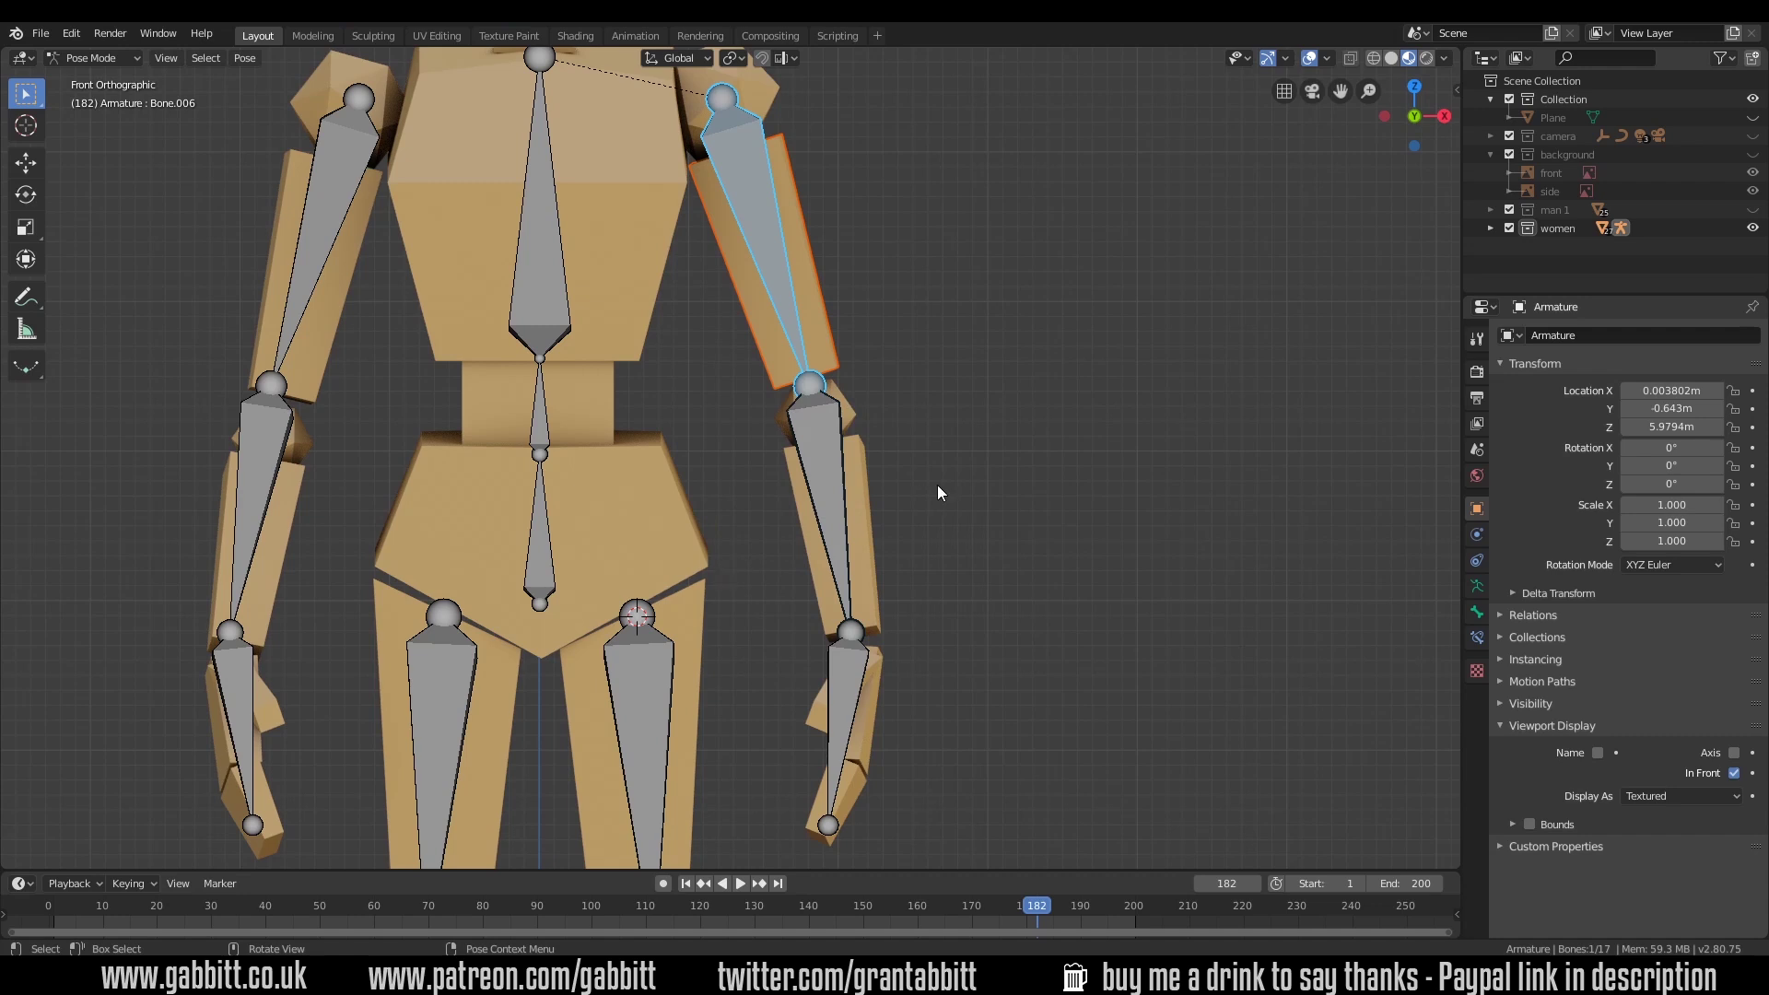
Step: Parent the left upper arm mesh to the left upper arm bone using the Bone option, then trial-rotate the bone and cancel
click(775, 247)
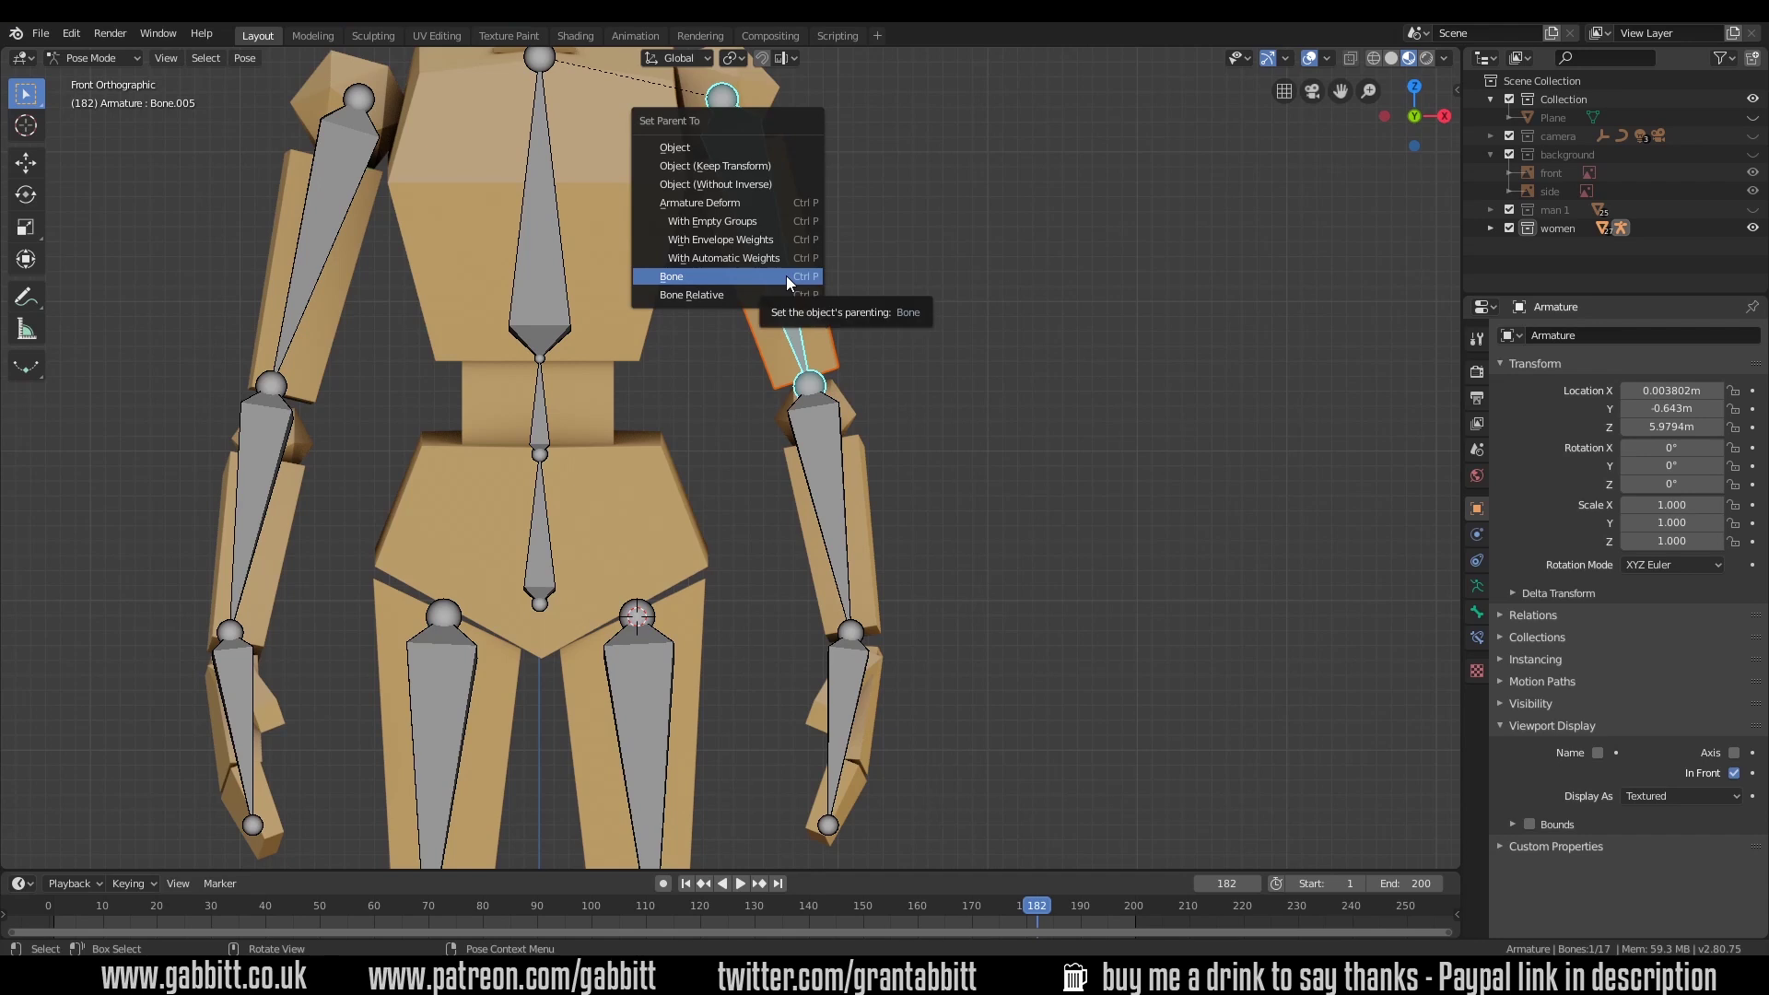
click(787, 274)
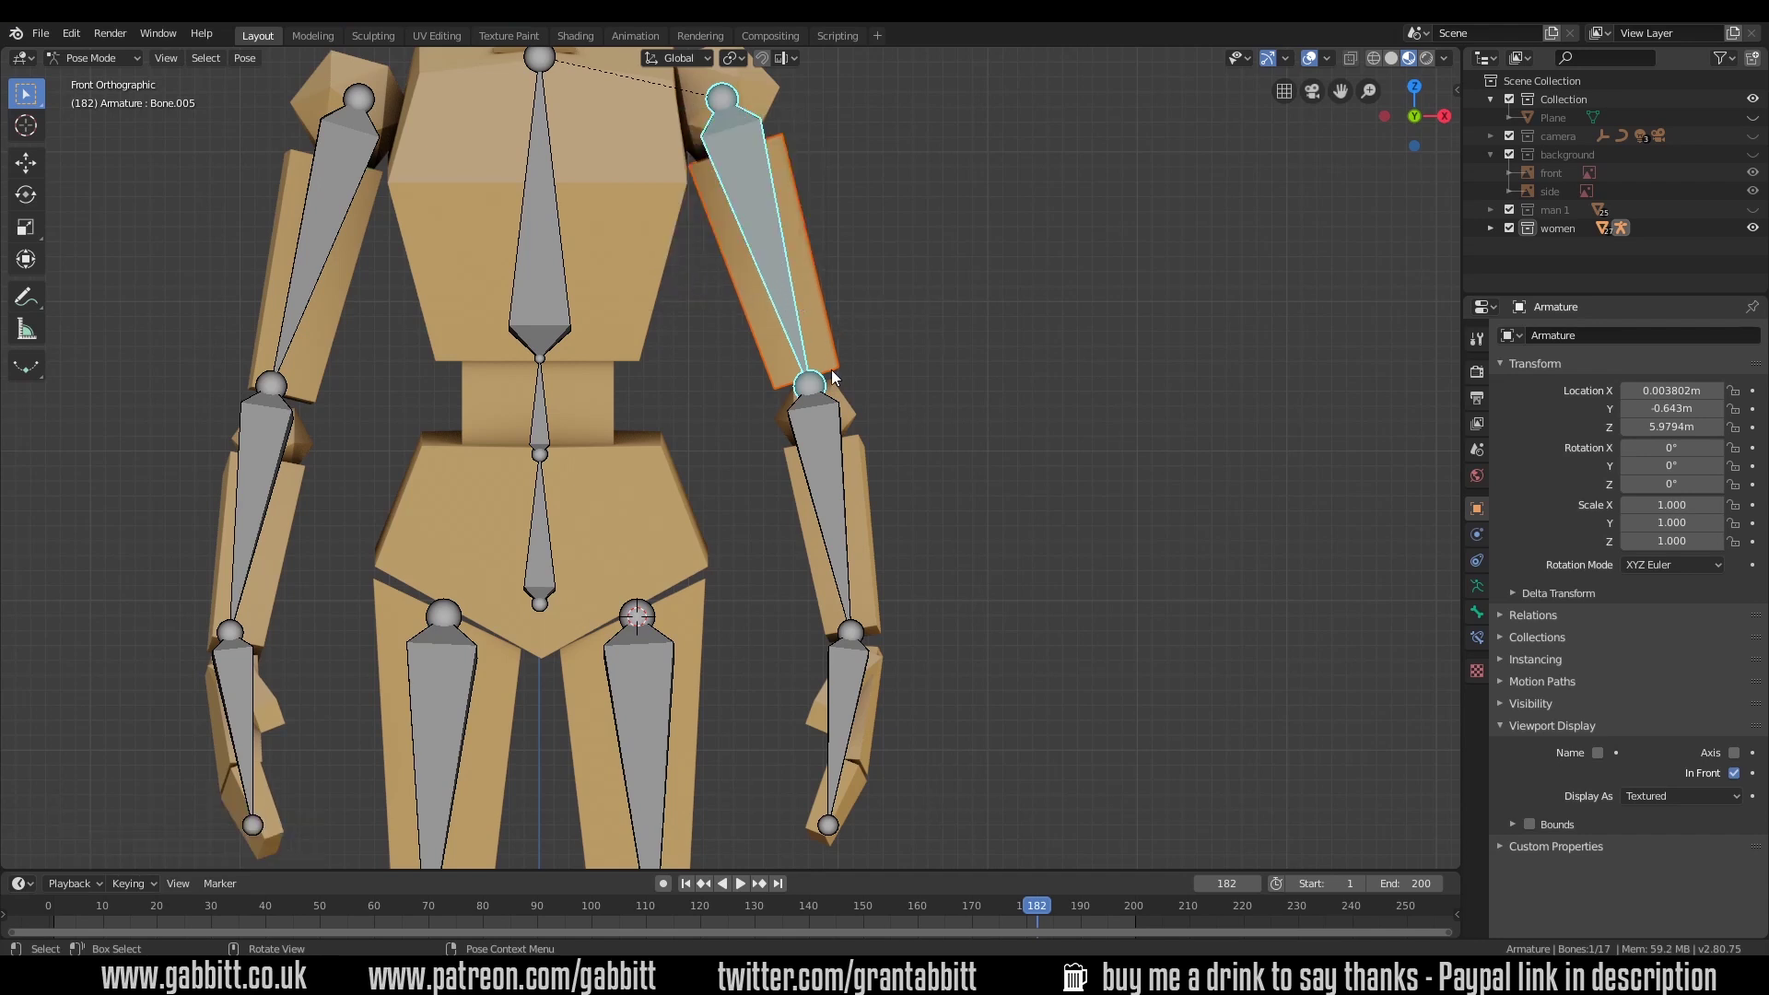
key(r)
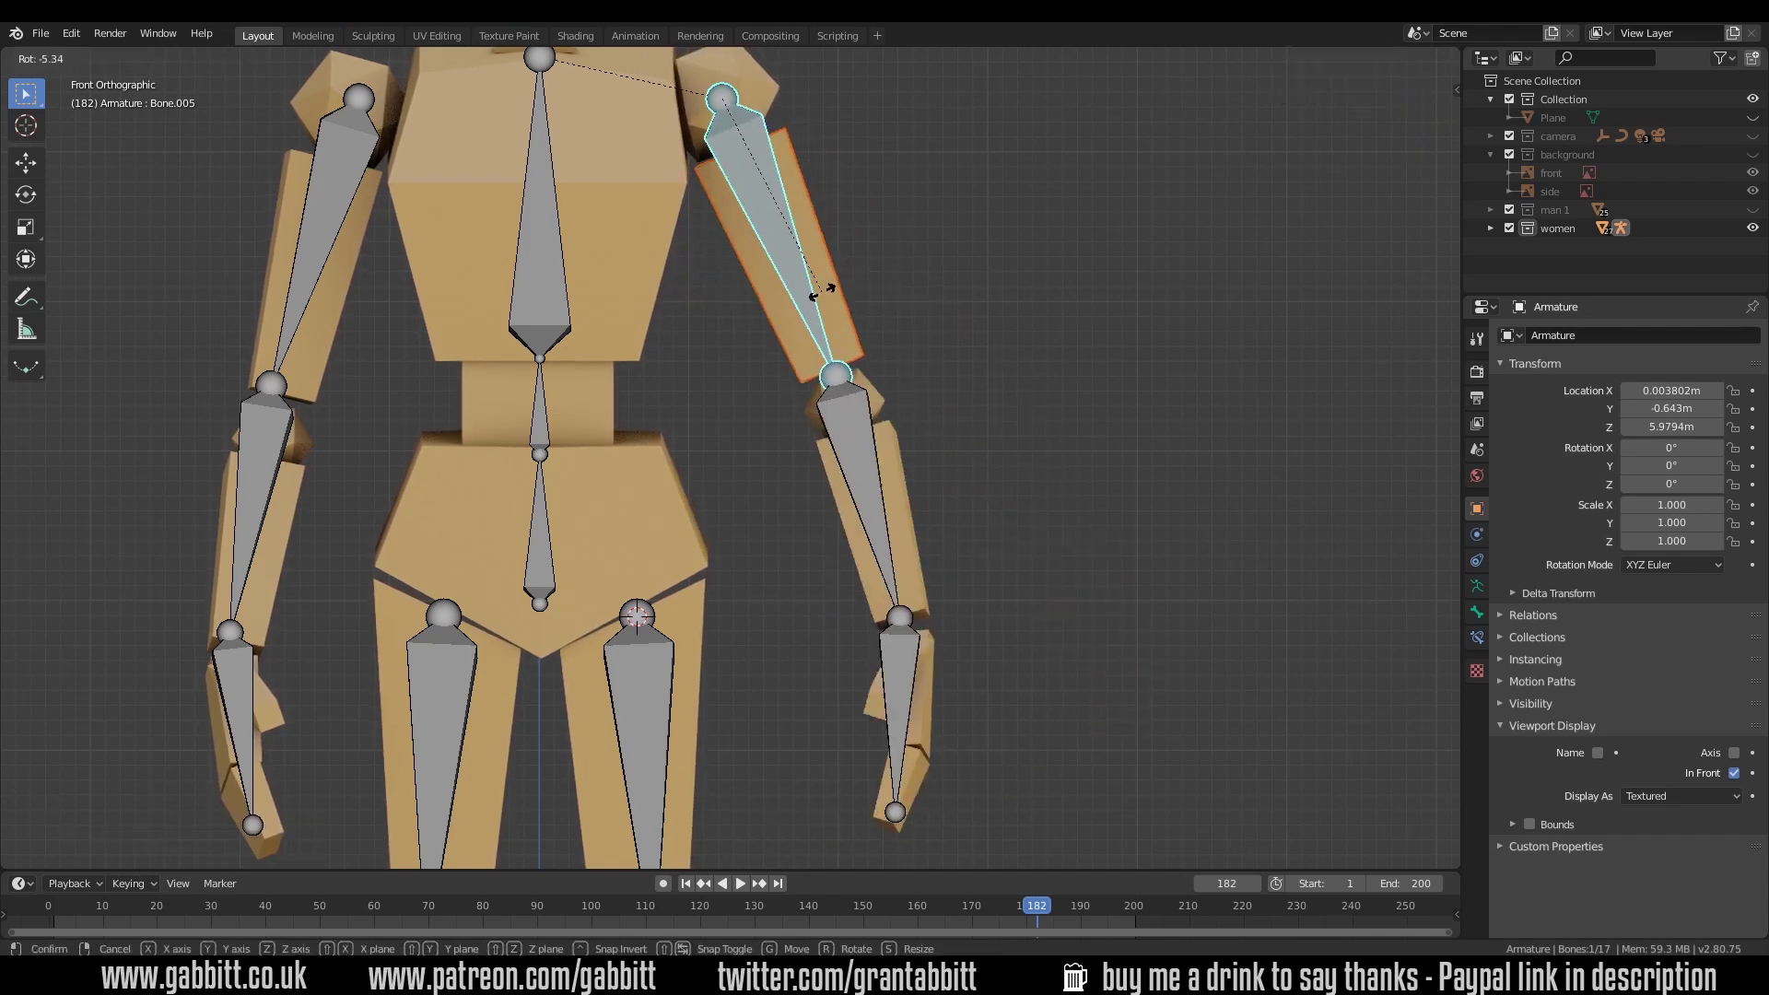
right_click(815, 287)
Step: Parent the left shoulder mesh to the left upper arm bone using the Bone option
shift+middle_drag(777, 71, 792, 218)
click(783, 218)
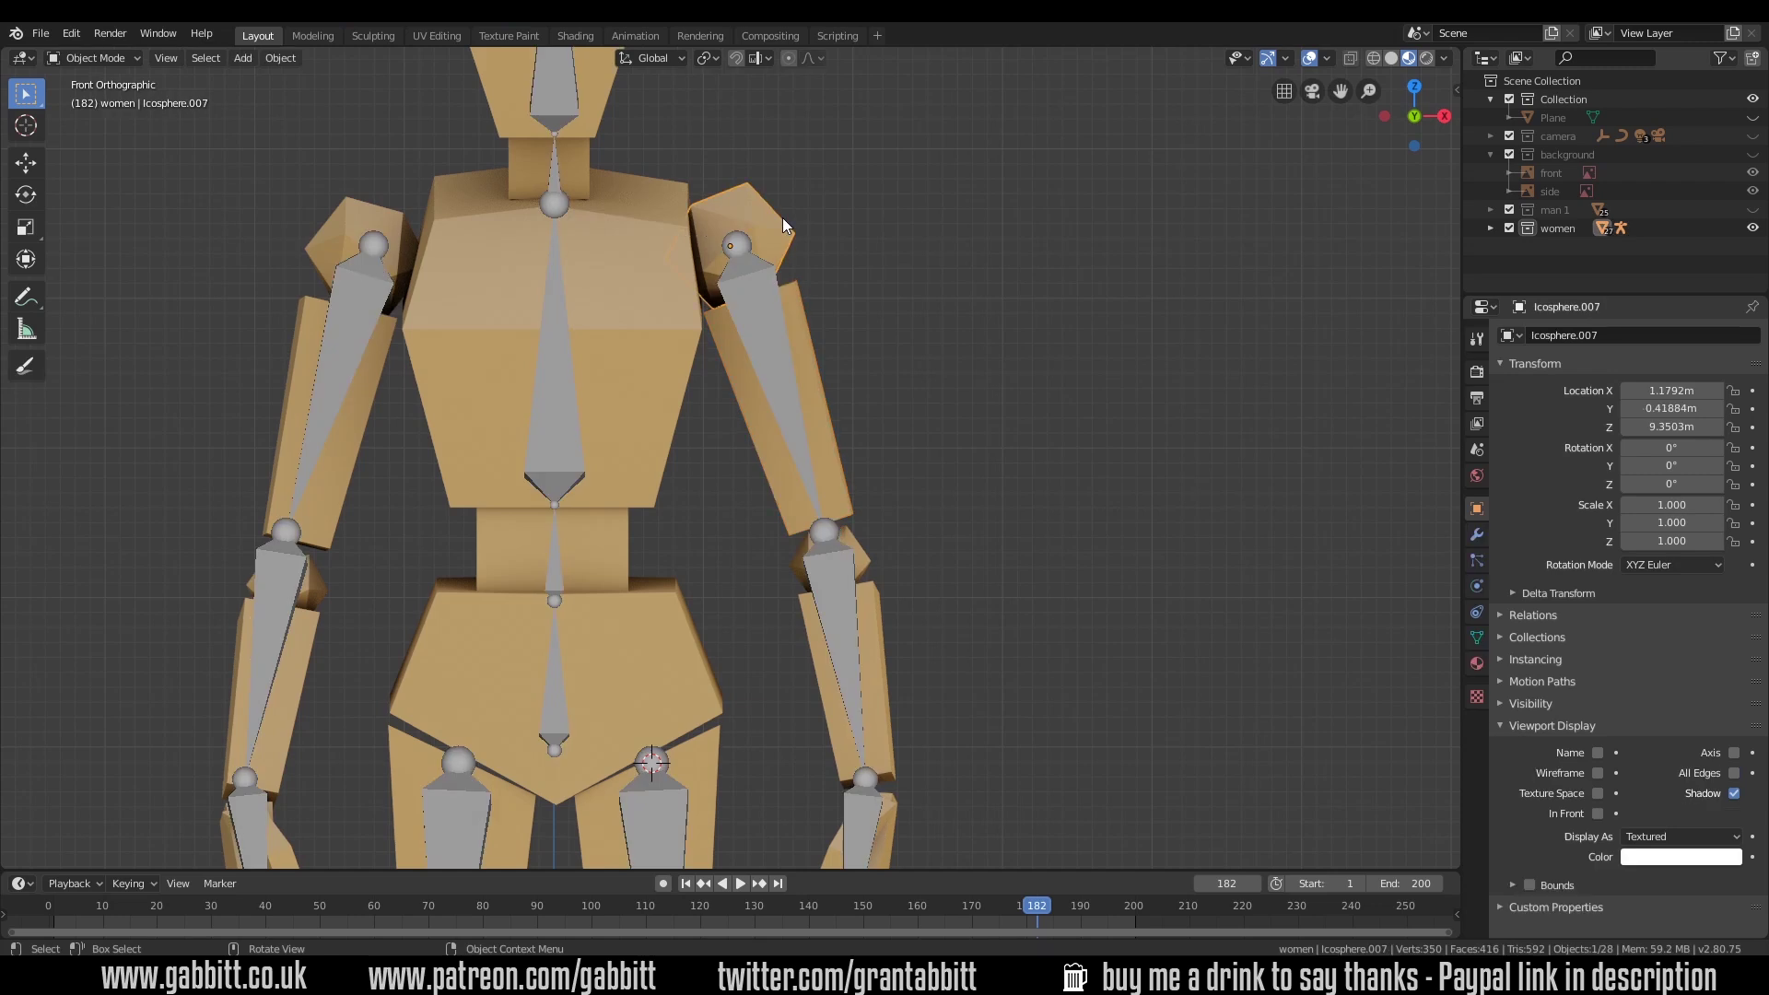
shift+click(766, 318)
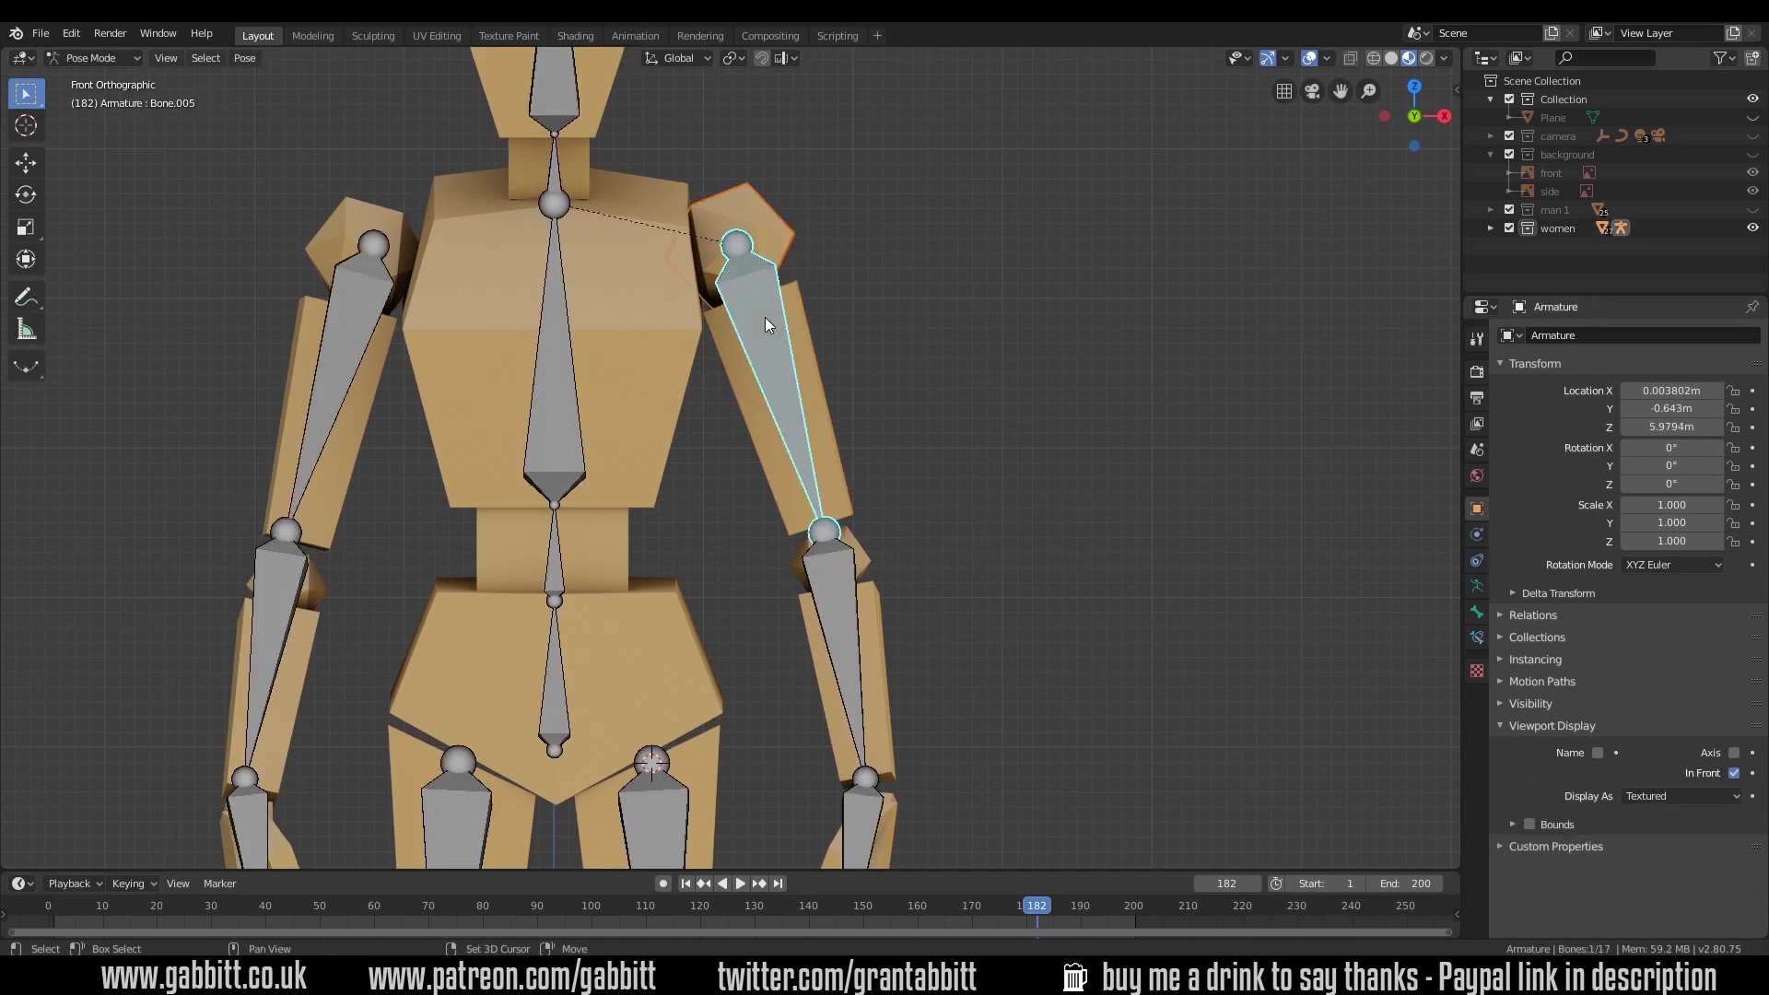
key(ctrl+p)
click(822, 317)
Step: Parent the right shoulder and upper arm meshes to the right upper arm bone using the Bone option, and cancel a trial rotation
shift+middle_drag(515, 385, 897, 361)
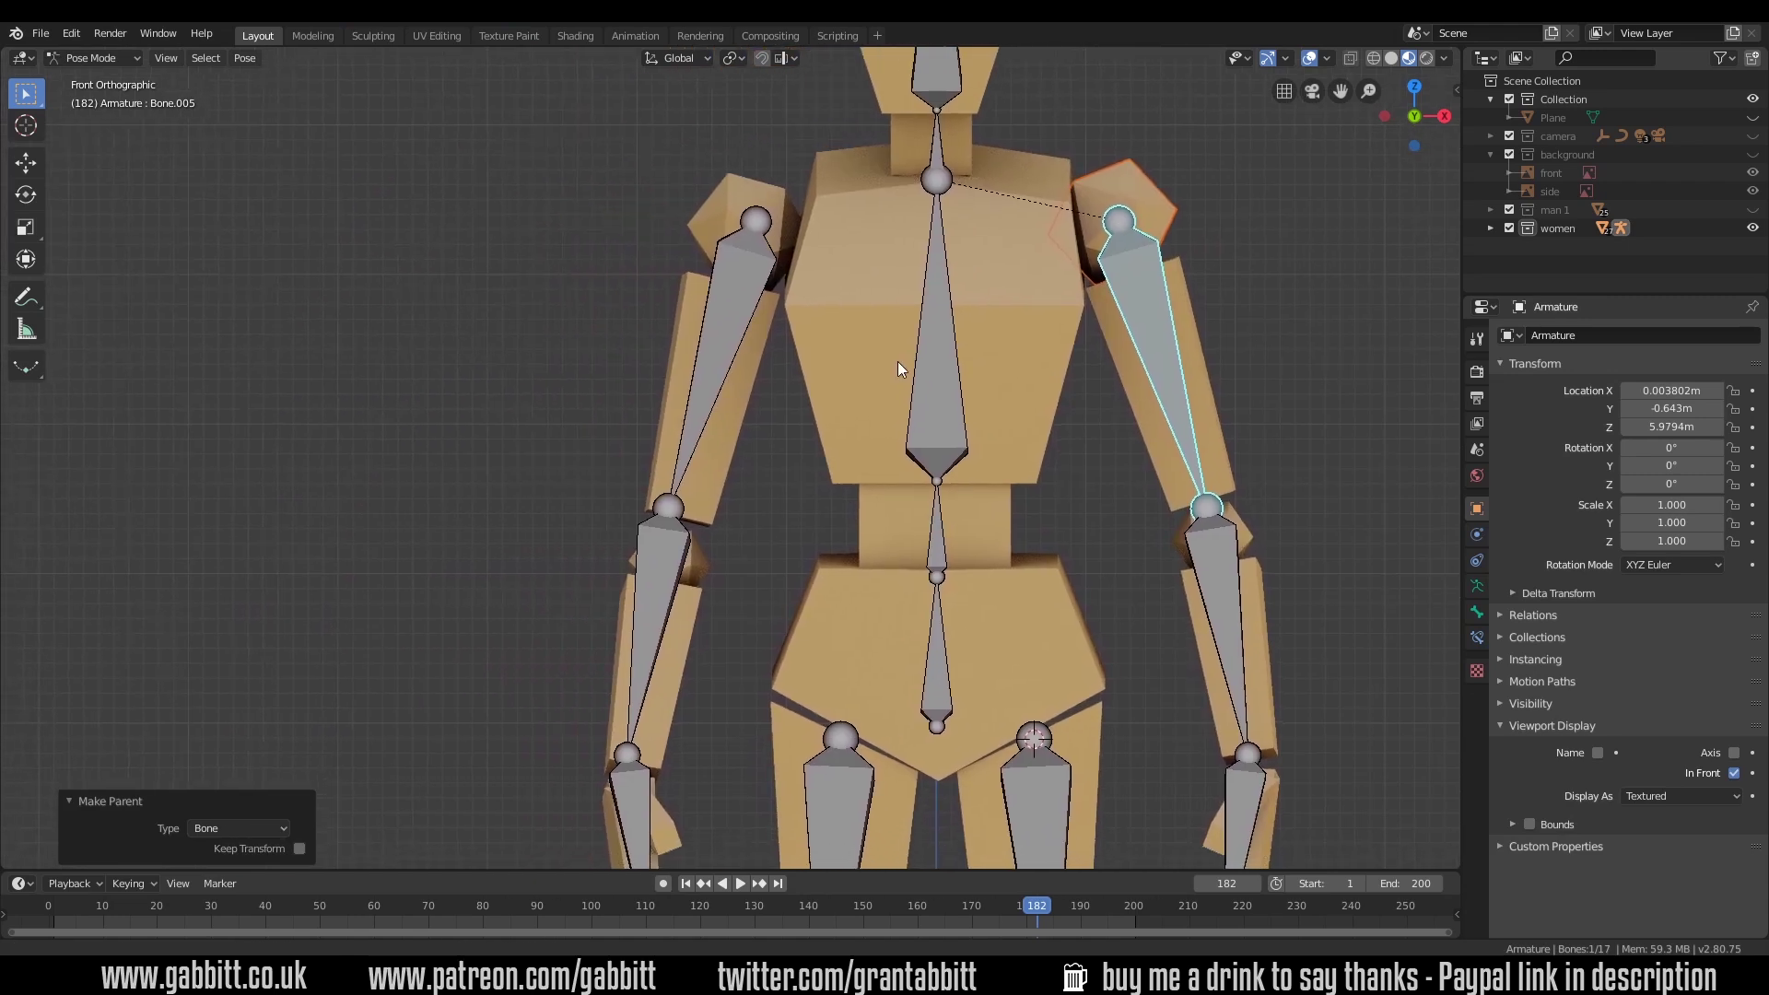
click(705, 199)
shift+click(675, 344)
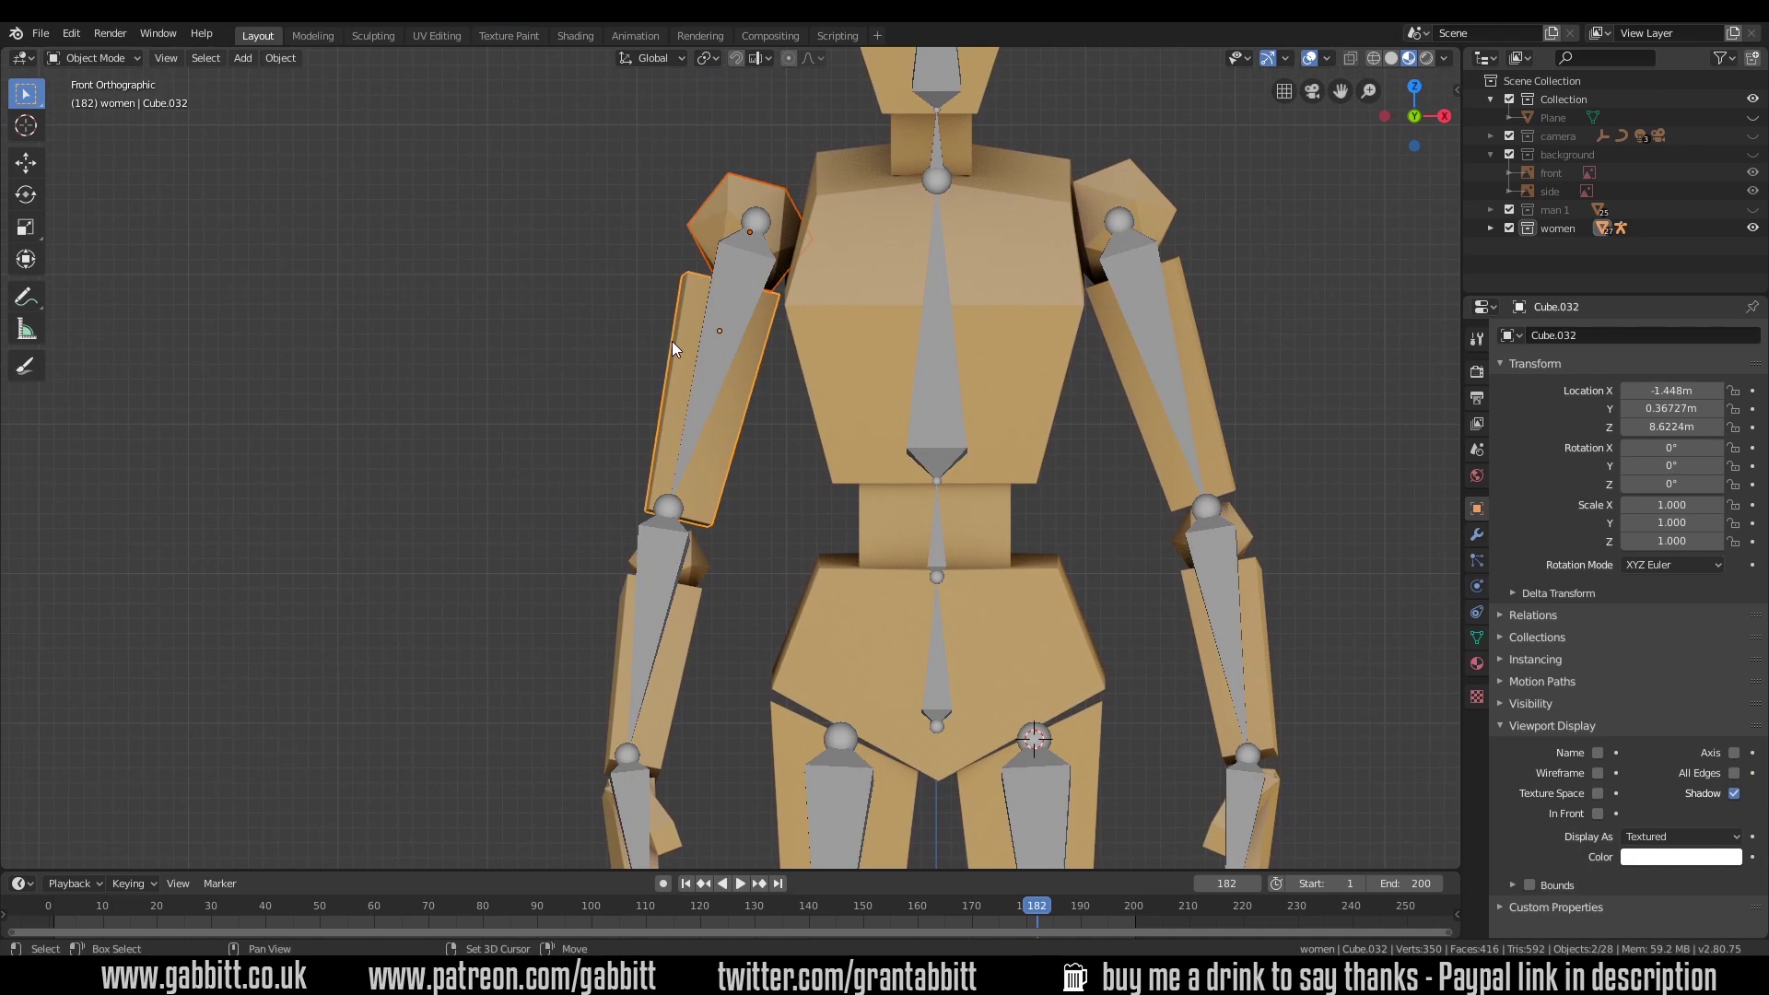
shift+click(737, 290)
ctrl+drag(1038, 138, 1277, 533)
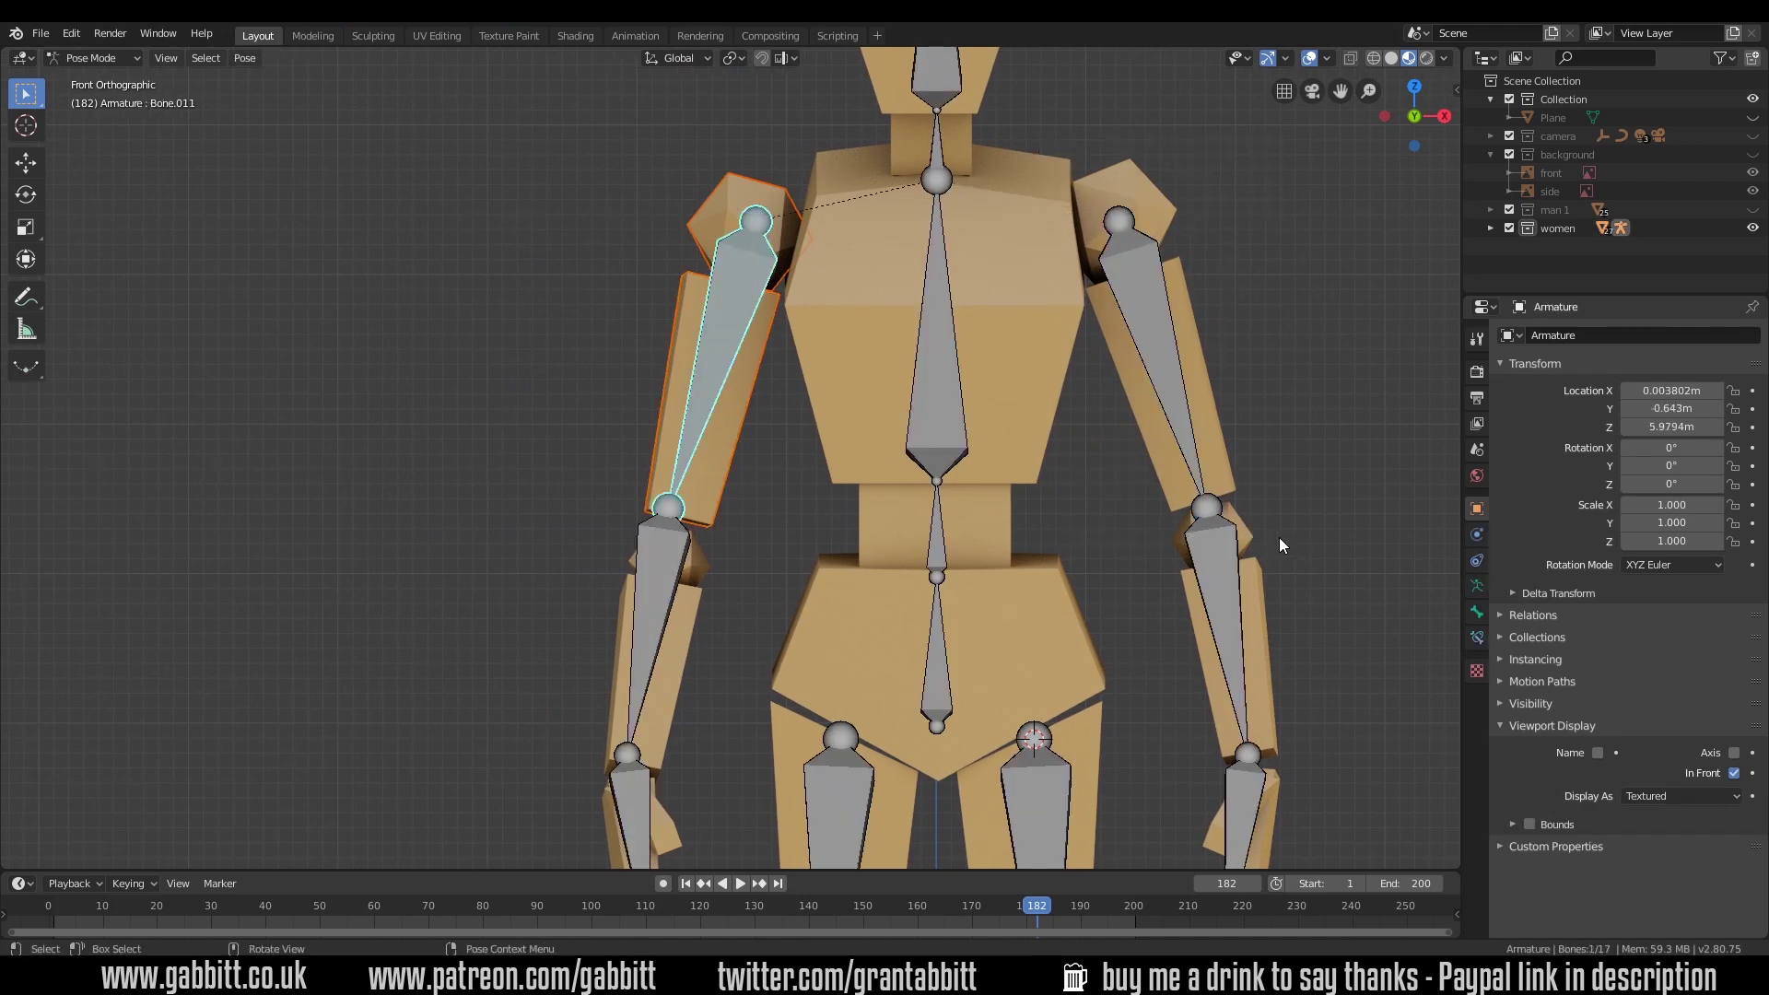
key(ctrl+p)
click(709, 384)
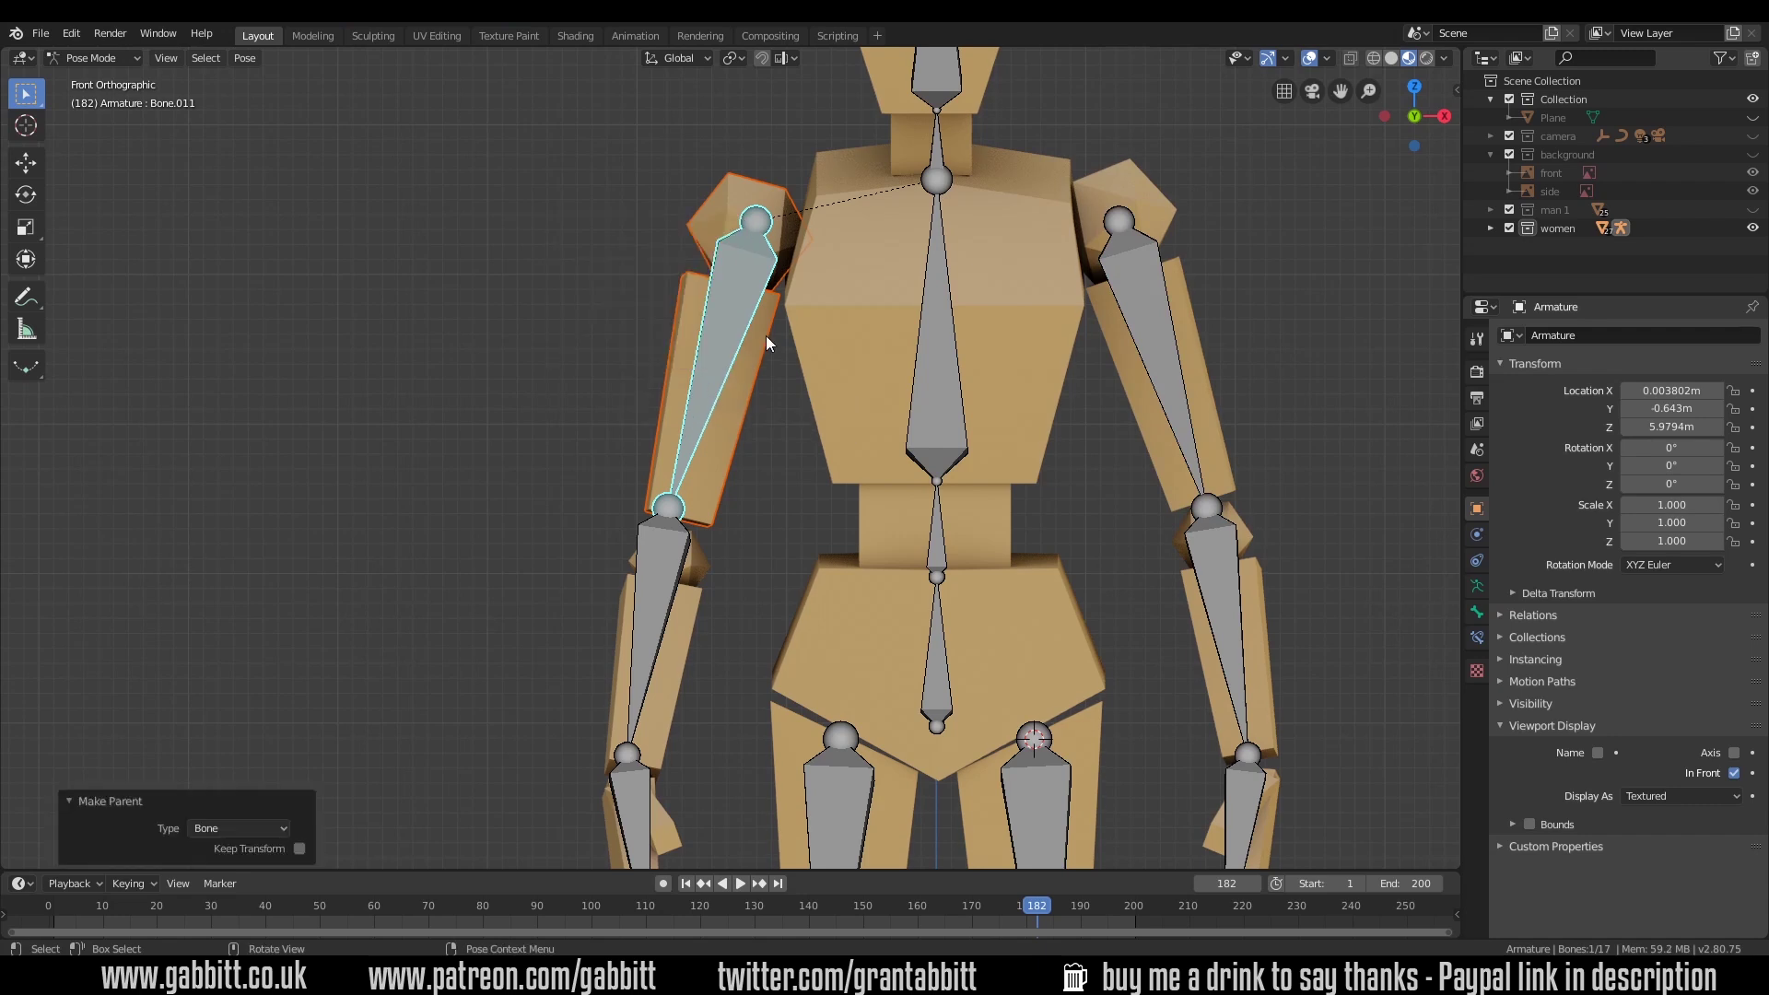
key(r)
right_click(761, 389)
Step: Parent the head mesh to the head bone and the neck mesh to the neck bone using the Bone option
scroll(789, 401, down, 4)
shift+middle_drag(796, 407, 746, 561)
scroll(765, 339, up, 2)
shift+click(750, 286)
key(ctrl+p)
click(751, 280)
click(766, 387)
shift+click(749, 390)
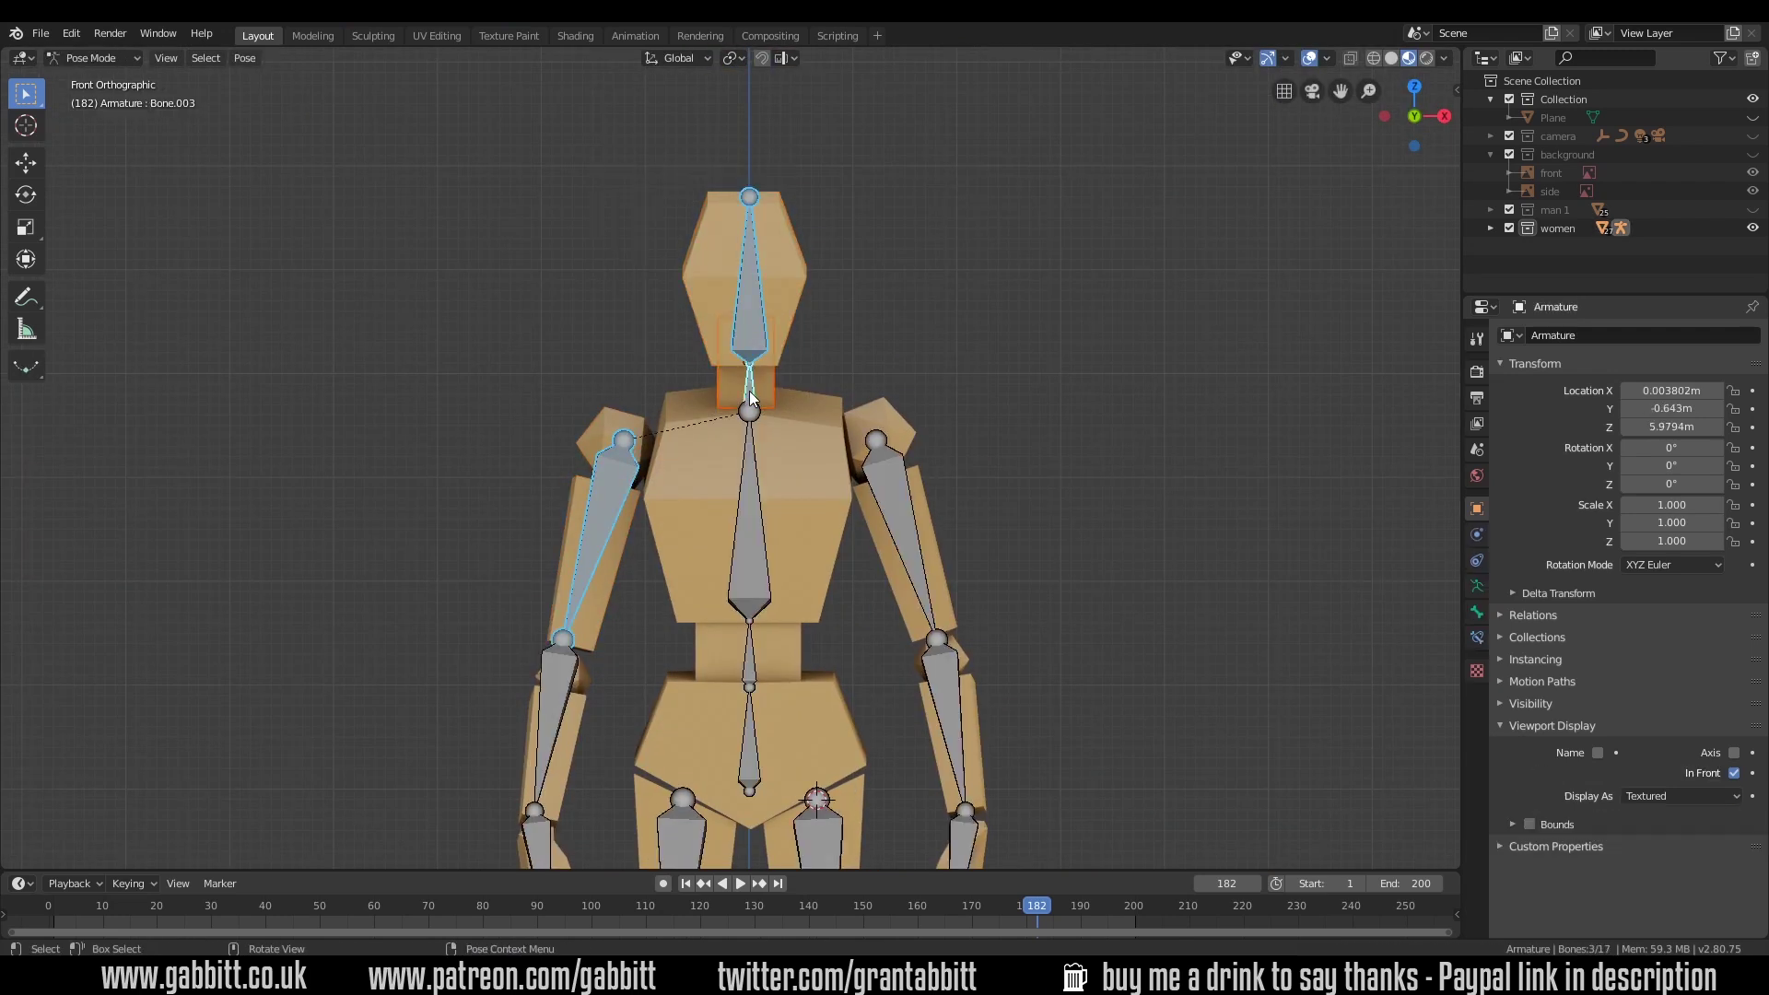
Step: Parent the chest, waist and pelvis meshes to their matching spine bones using the Bone option
click(678, 529)
click(748, 515)
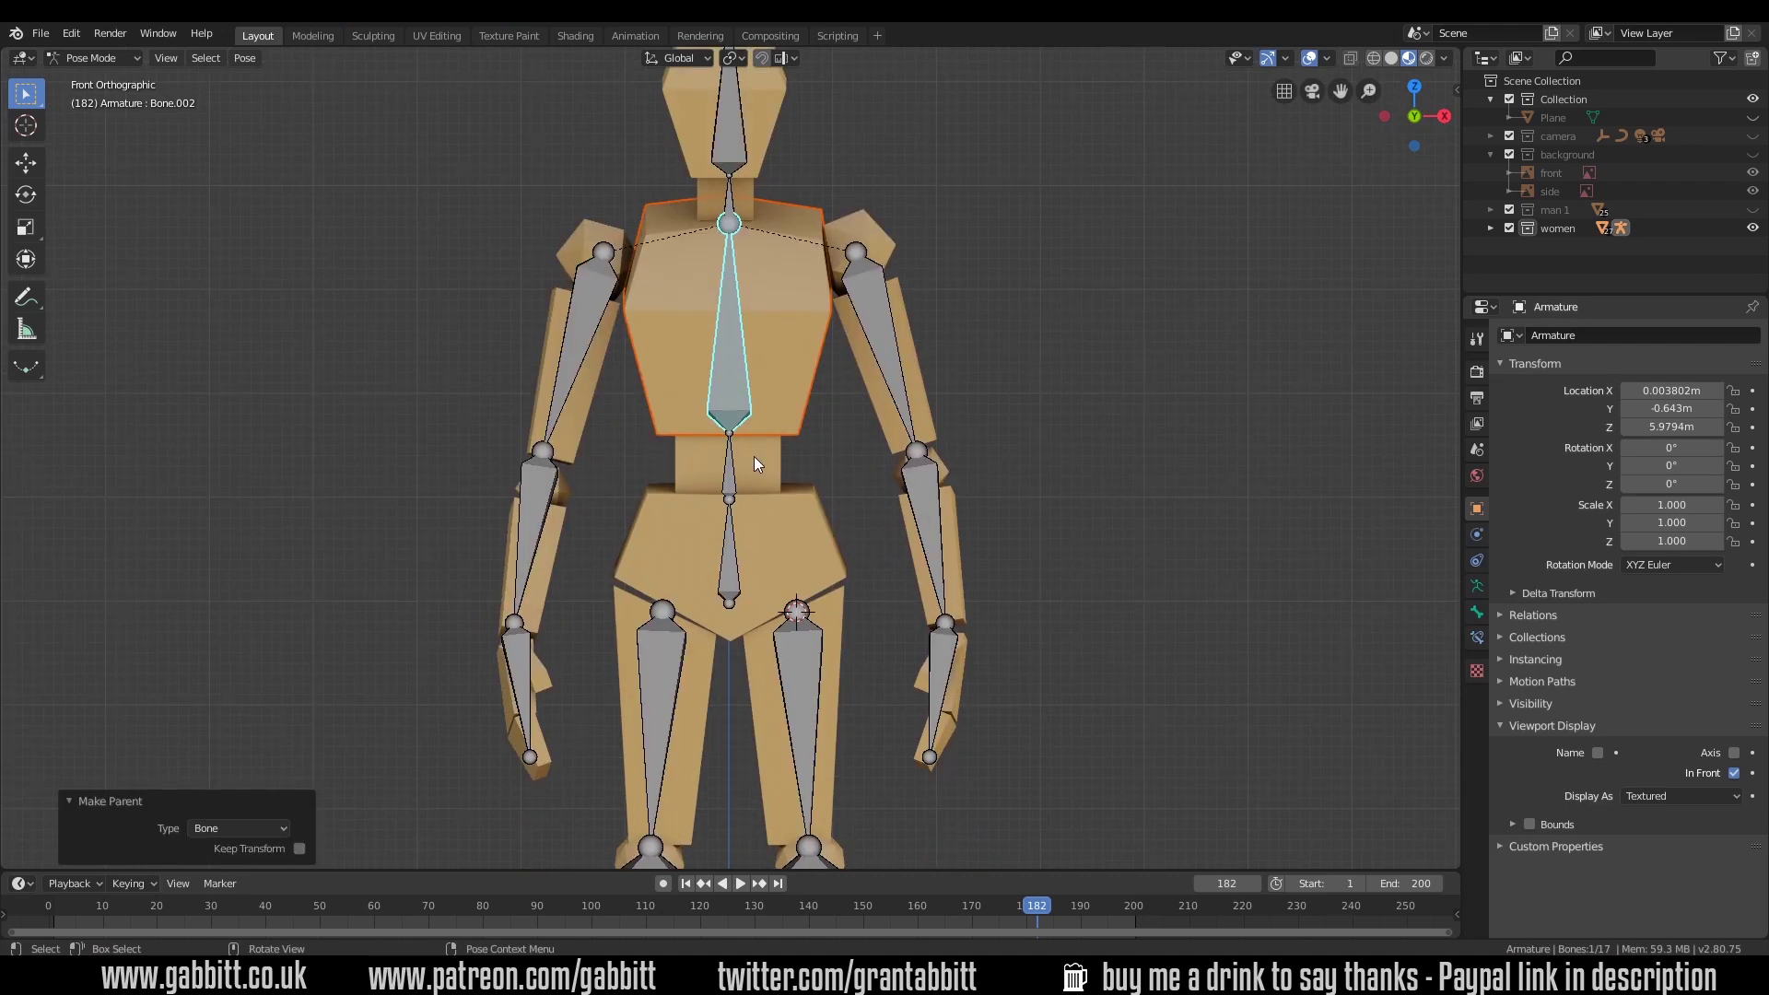
click(751, 462)
shift+middle_drag(809, 512, 789, 367)
click(760, 396)
Step: Parent the left leg's thigh, knee, shin and foot meshes to their matching leg bones using the Bone option
shift+middle_drag(787, 454, 676, 296)
click(687, 396)
shift+middle_drag(731, 525, 712, 342)
click(687, 442)
shift+click(661, 440)
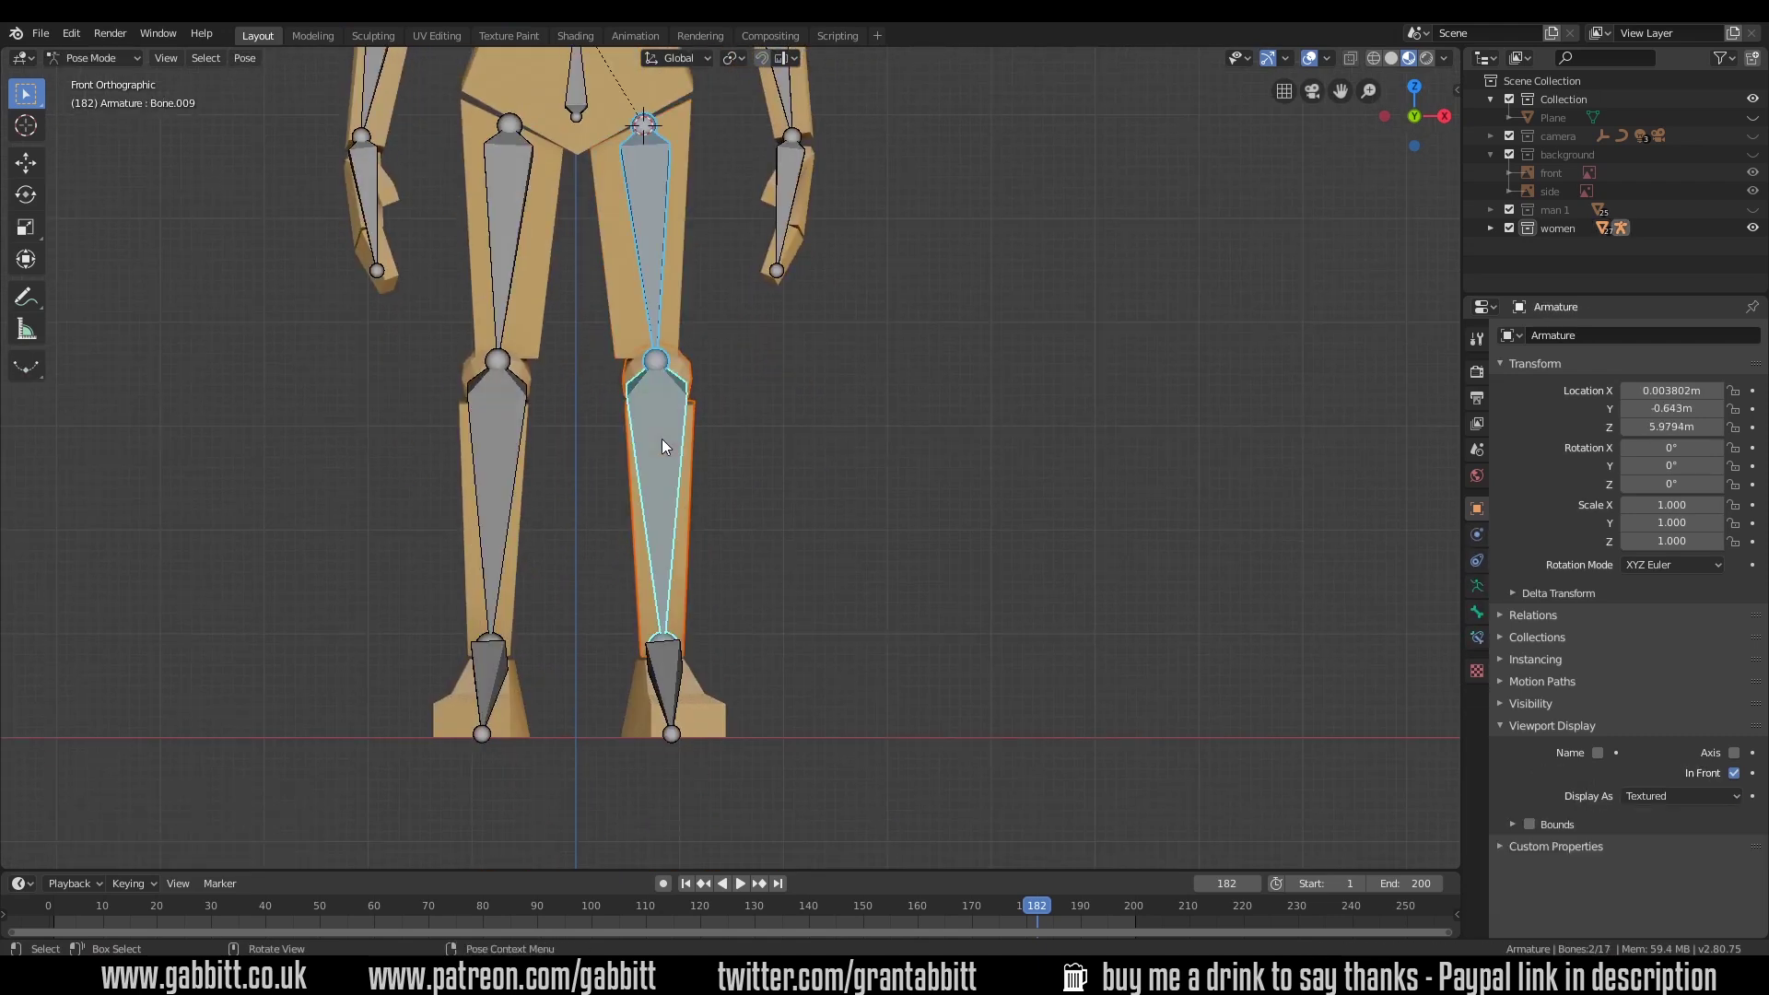
key(ctrl+p)
shift+middle_drag(663, 498, 612, 356)
shift+click(606, 543)
key(ctrl+p)
Step: Parent the right leg's meshes to their matching leg and foot bones using the Bone option
shift+click(502, 499)
click(564, 350)
shift+middle_drag(515, 232, 567, 552)
shift+click(535, 440)
click(538, 442)
key(ctrl+p)
key(ctrl+p)
Step: Parent the right forearm and hand meshes to their matching bones using the Bone option
shift+middle_drag(673, 277, 678, 523)
click(484, 428)
shift+middle_drag(508, 603, 508, 486)
shift+click(505, 550)
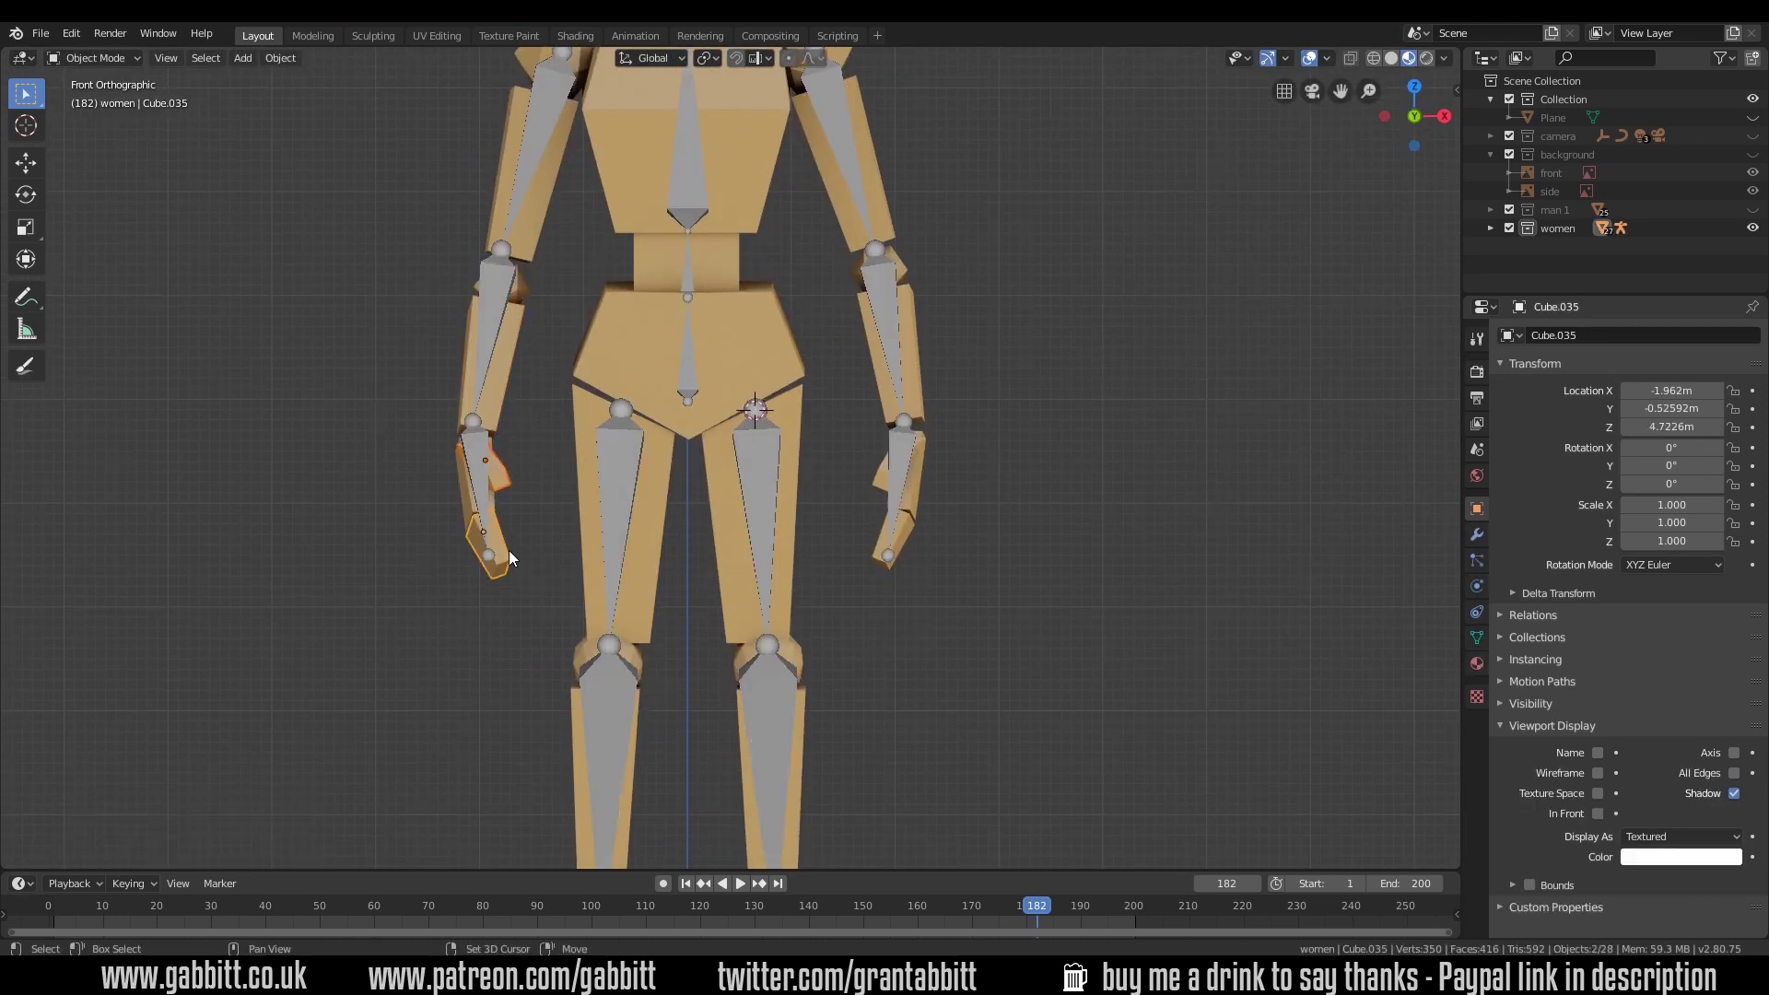
shift+click(479, 485)
key(ctrl+p)
Step: Rotate several arm and leg bones into a wide stance to test that the parented meshes follow the rig
scroll(644, 412, down, 4)
click(643, 179)
key(r)
click(686, 466)
key(r)
middle_drag(772, 525, 949, 497)
click(708, 580)
key(r)
click(1040, 636)
click(818, 280)
key(r)
click(961, 318)
middle_drag(996, 377, 993, 501)
Step: Clear the rotation of all the bones to return the figure to its rest pose
key(a)
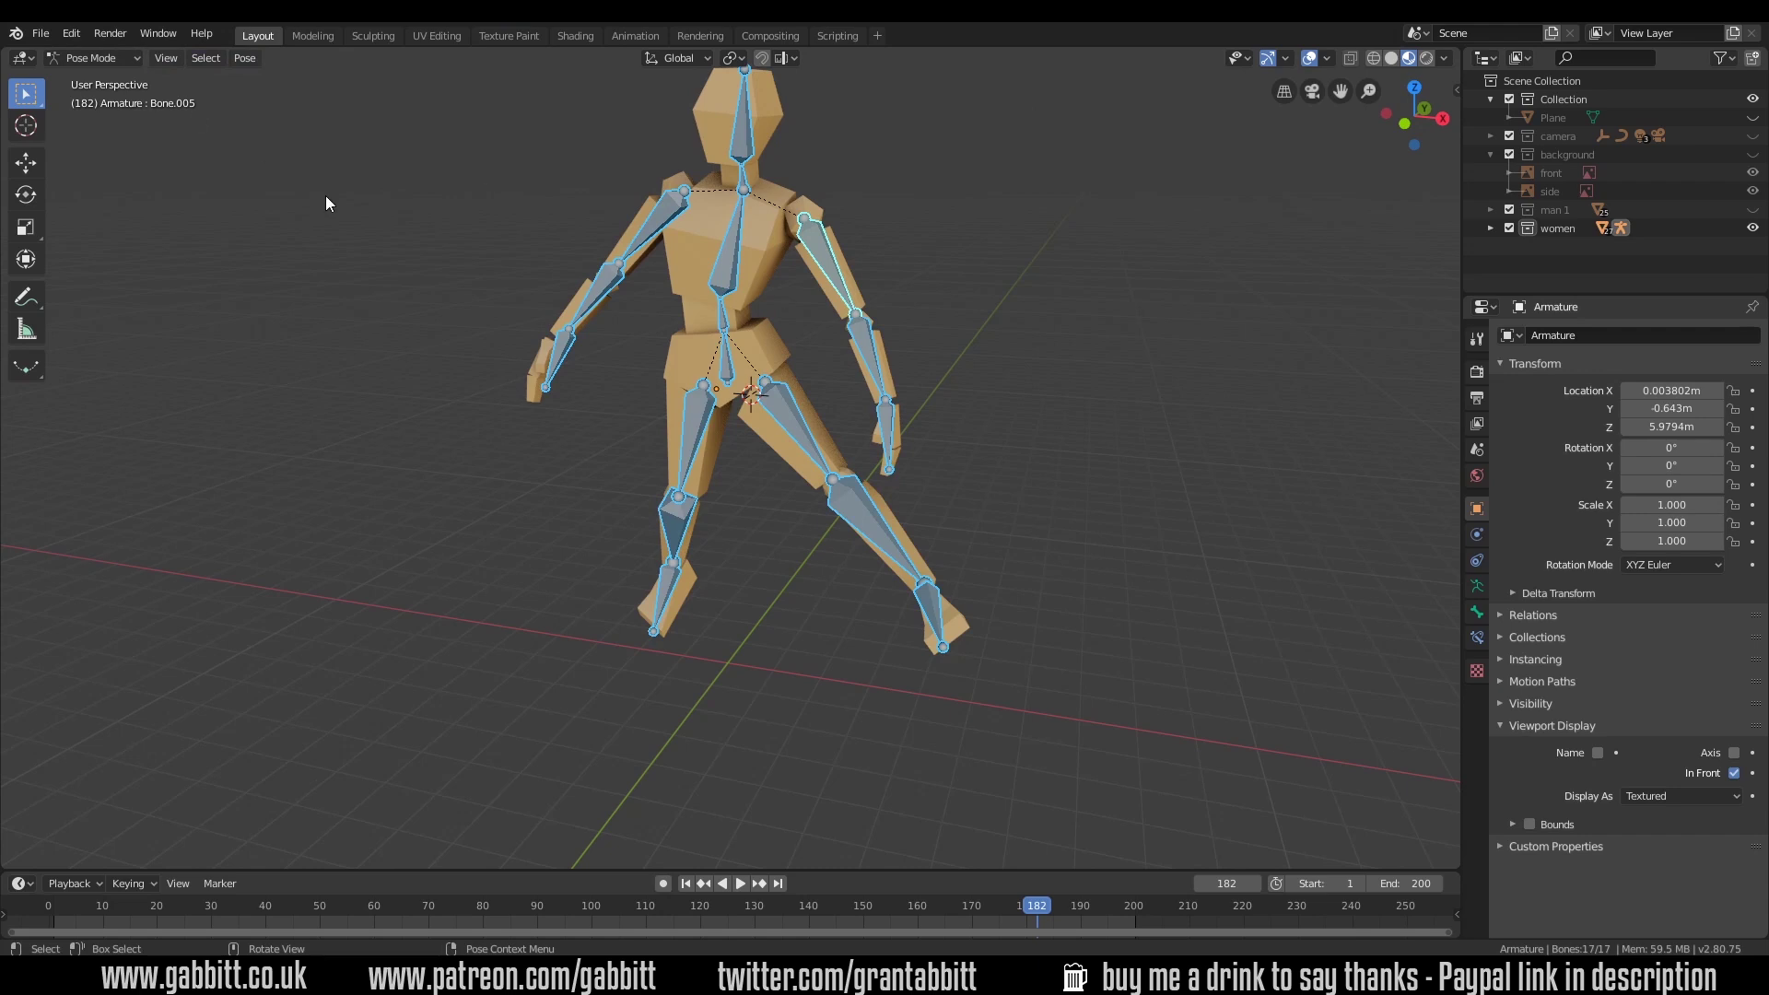
key(alt+r)
middle_drag(324, 195, 732, 440)
Step: Select the root hip bone, try moving the figure with it, and switch to the Front Orthographic view
click(729, 441)
key(g)
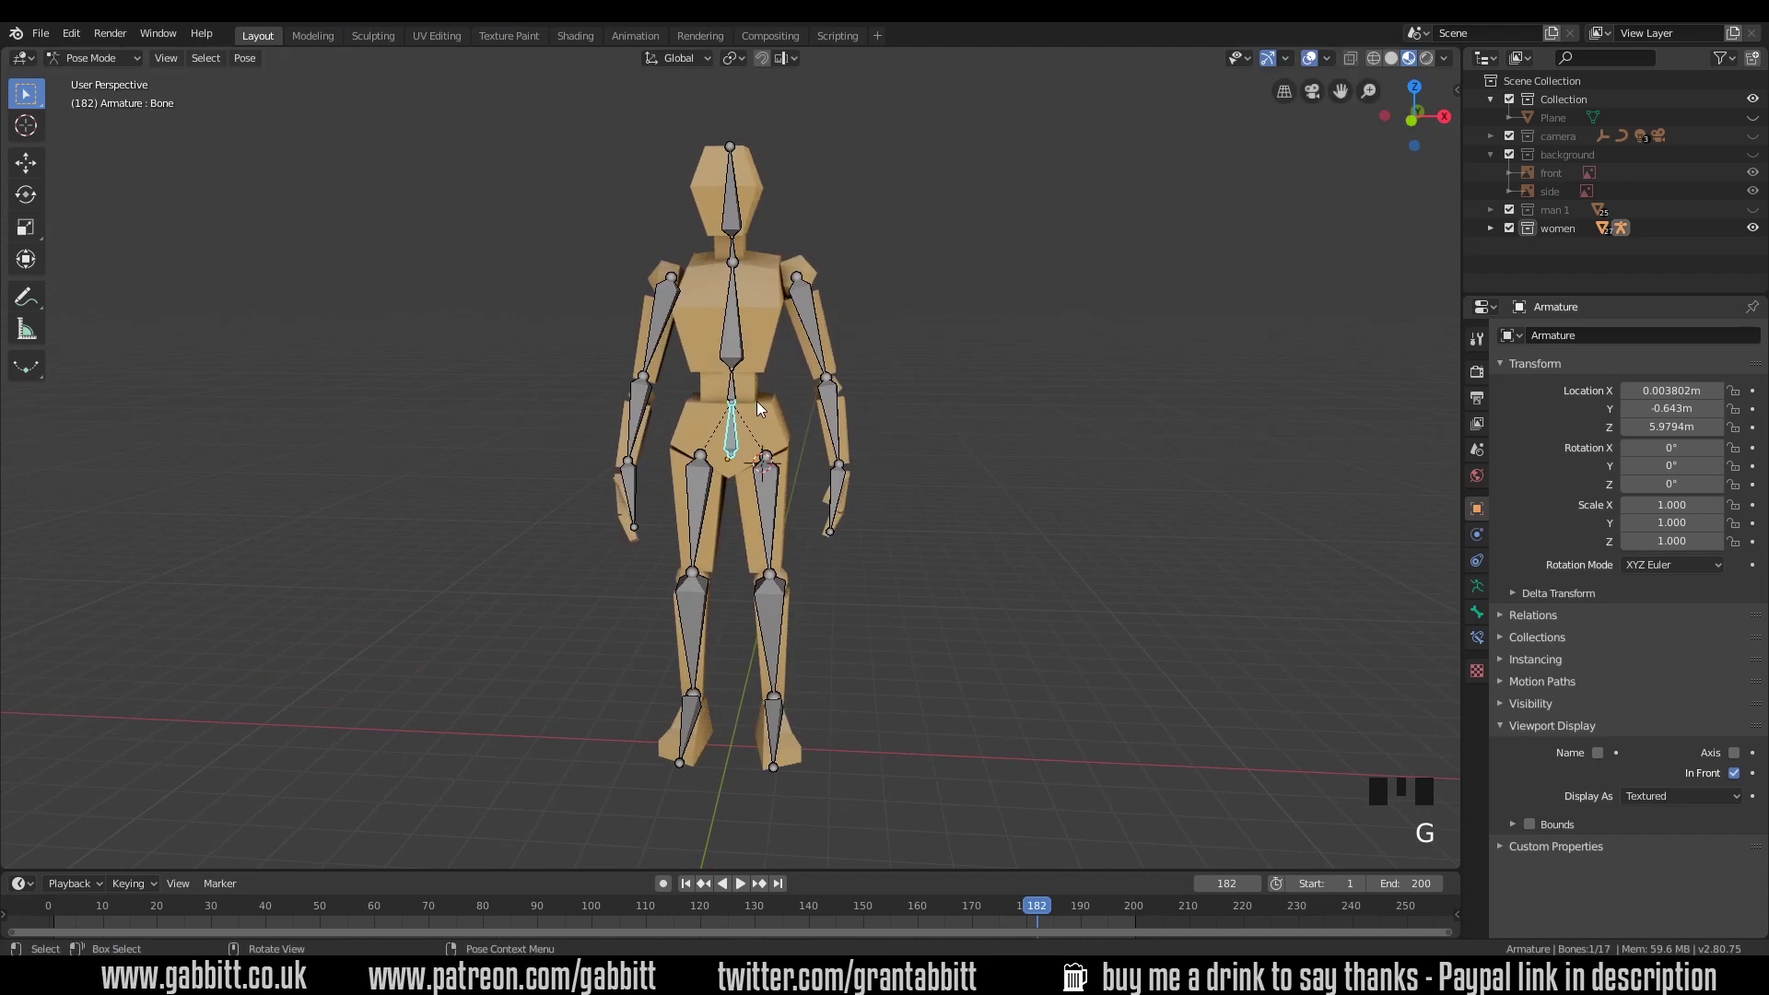
middle_click(756, 400)
key(KP_1)
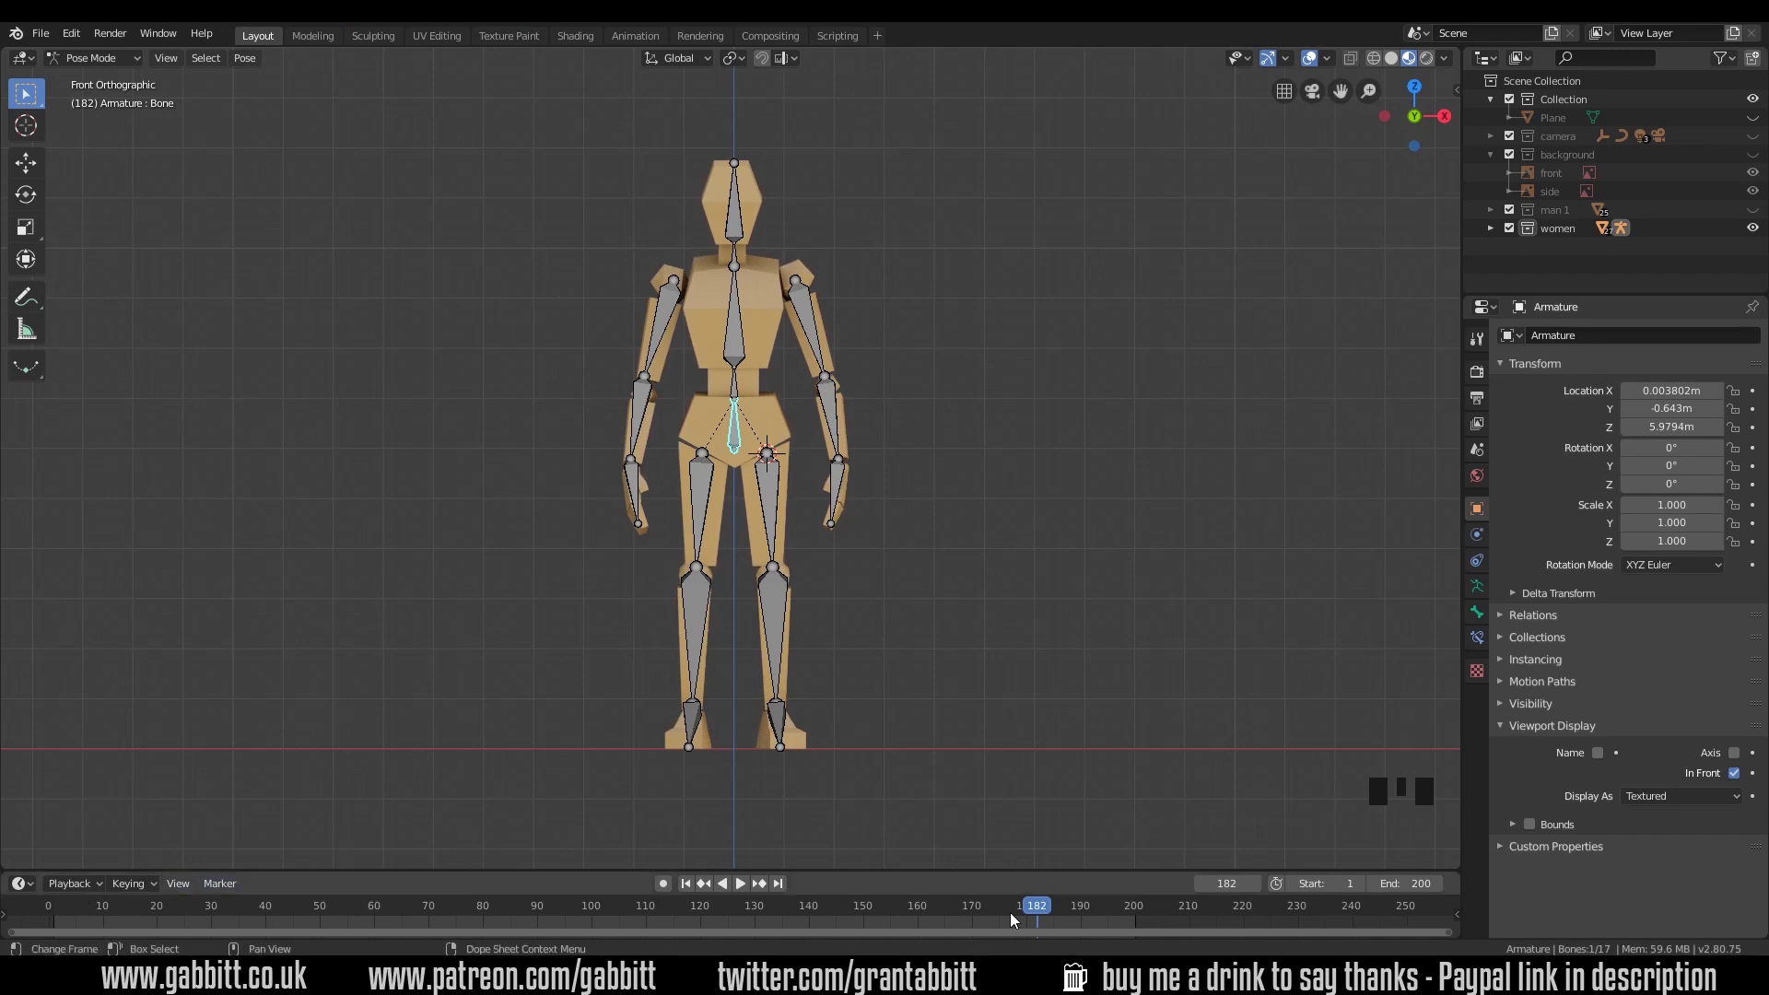
Step: Return to frame 1 and rotate the hip and leg bones so the figure leans over one leg with the other raised
drag(1037, 905, 54, 907)
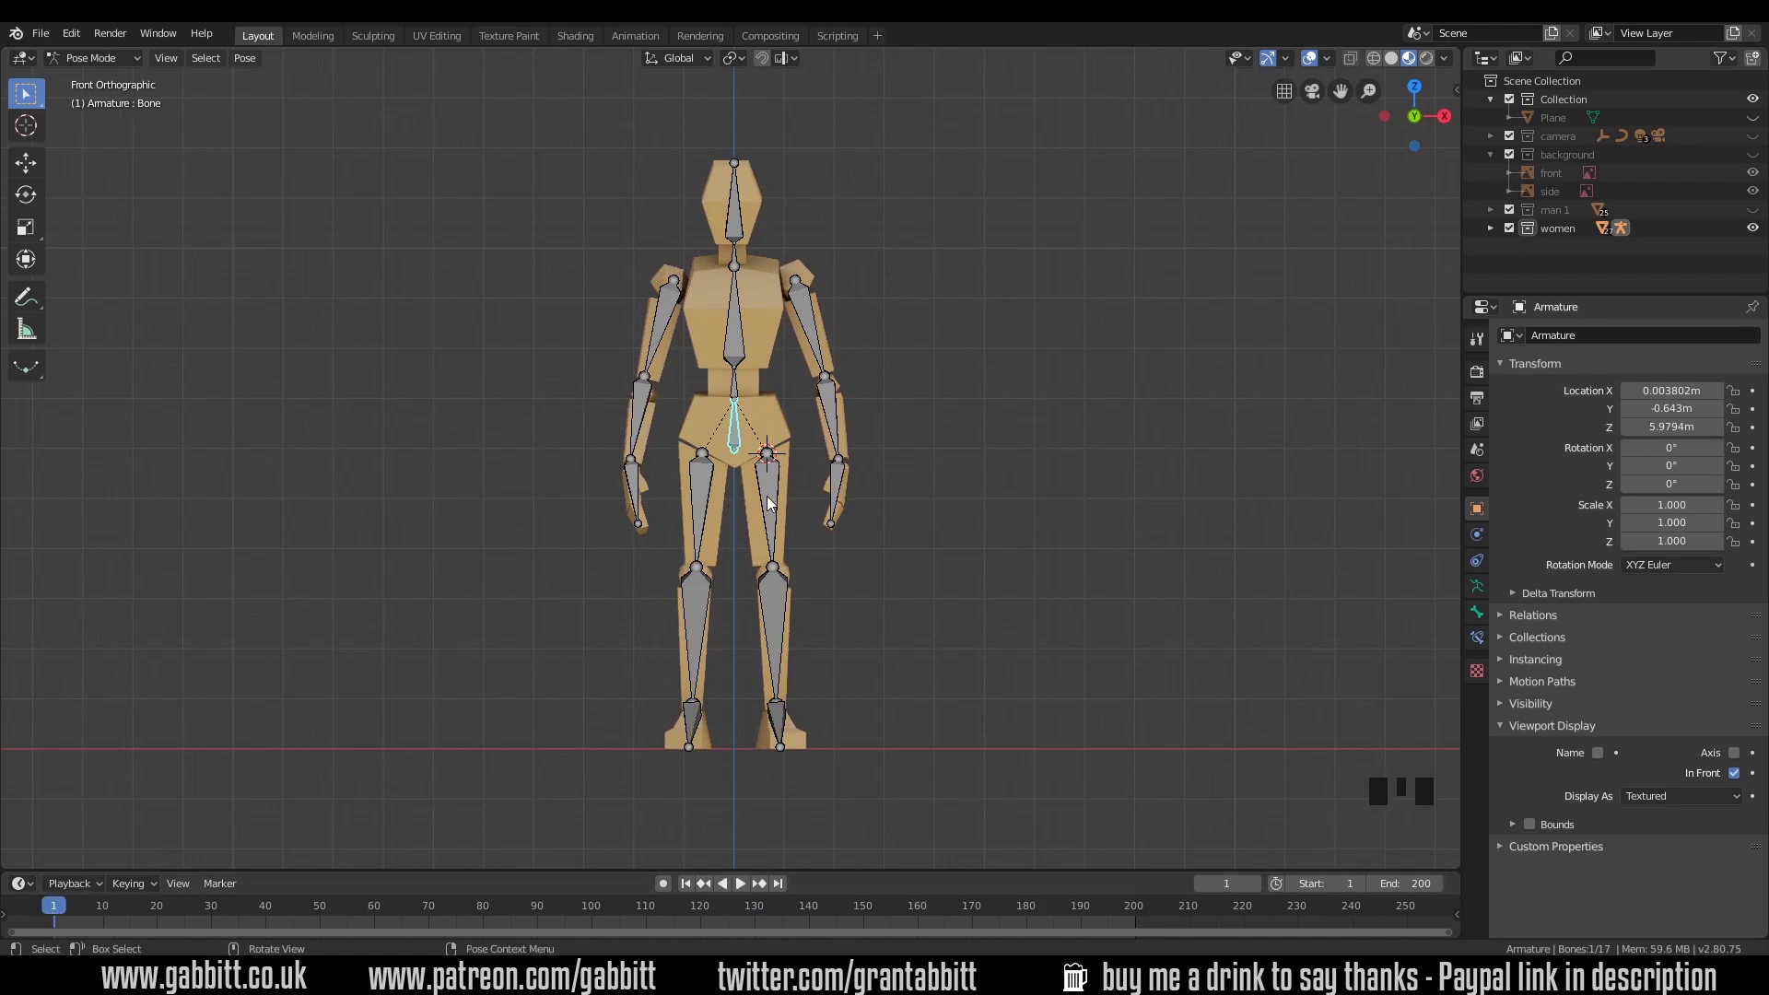
click(732, 445)
key(r)
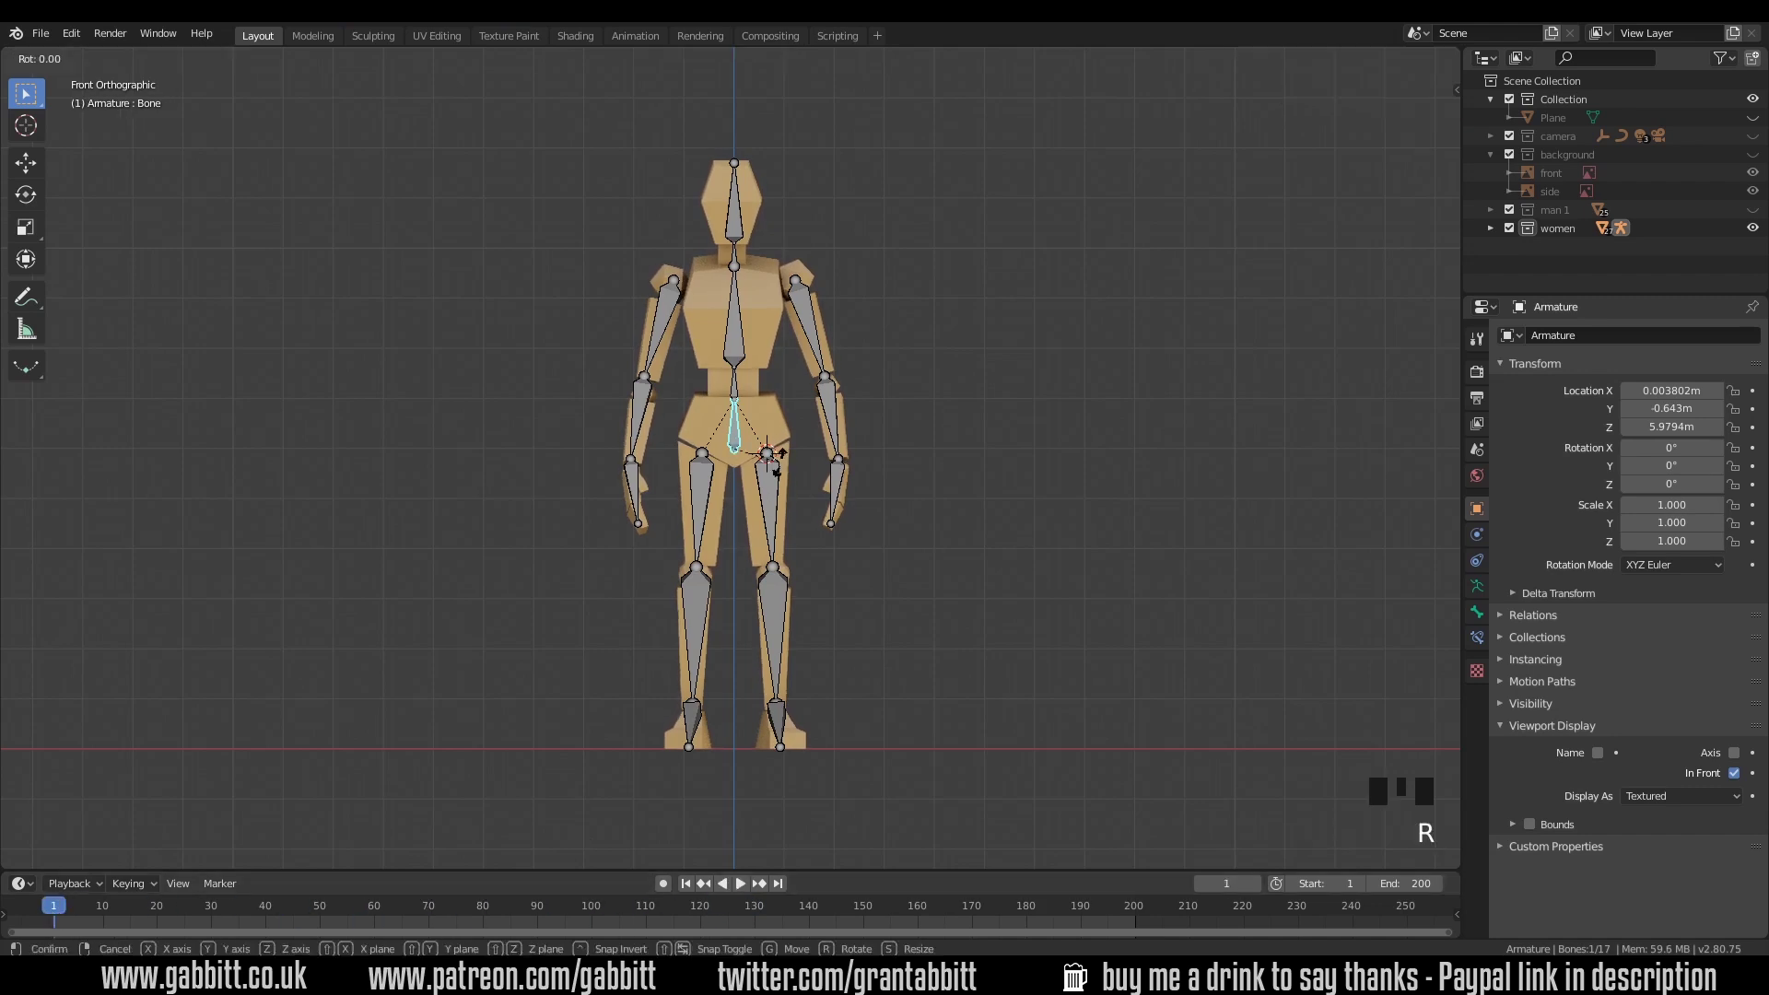
click(781, 446)
click(747, 512)
key(r)
click(703, 530)
click(658, 614)
key(r)
Step: Rotate the arm and neck bones to swing one arm outward and tilt the head
click(764, 329)
key(r)
middle_drag(767, 333, 722, 296)
click(651, 493)
middle_drag(651, 494, 692, 275)
key(r)
click(633, 279)
key(r)
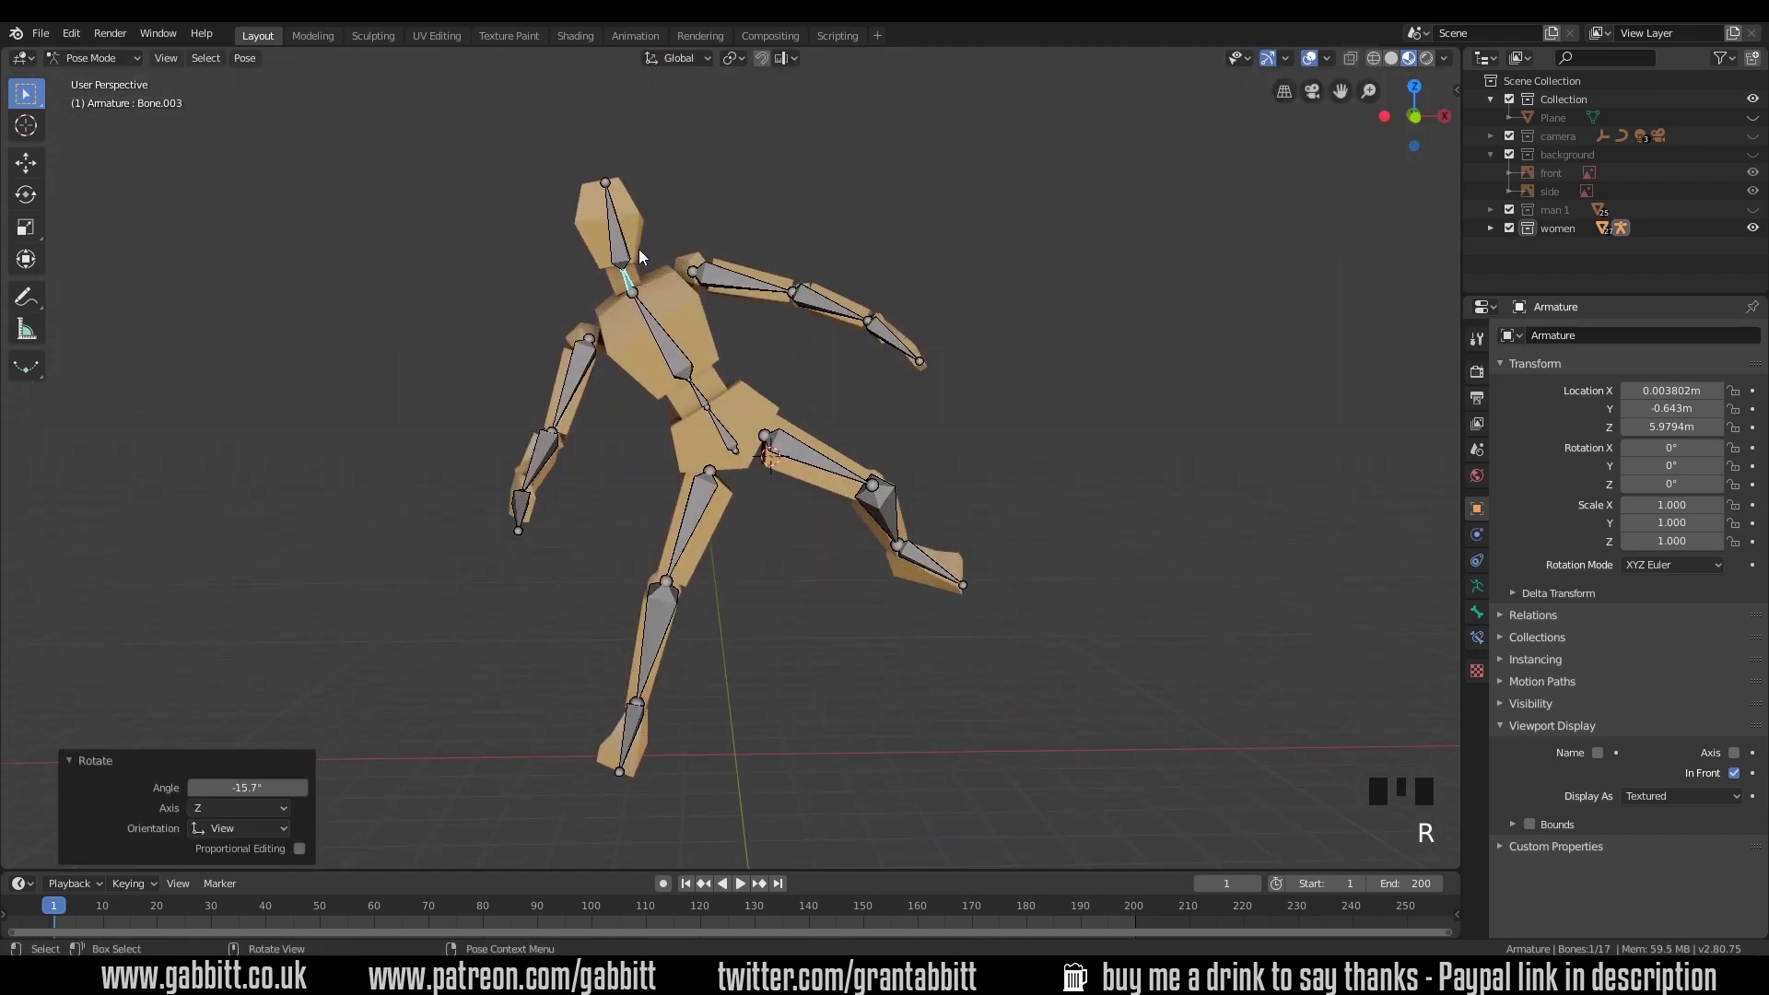
Step: Rotate the chest and waist bones to bend the torso and finish the leaning pose
click(671, 335)
middle_drag(733, 420, 915, 348)
key(r)
click(704, 391)
key(r)
middle_drag(881, 433, 902, 689)
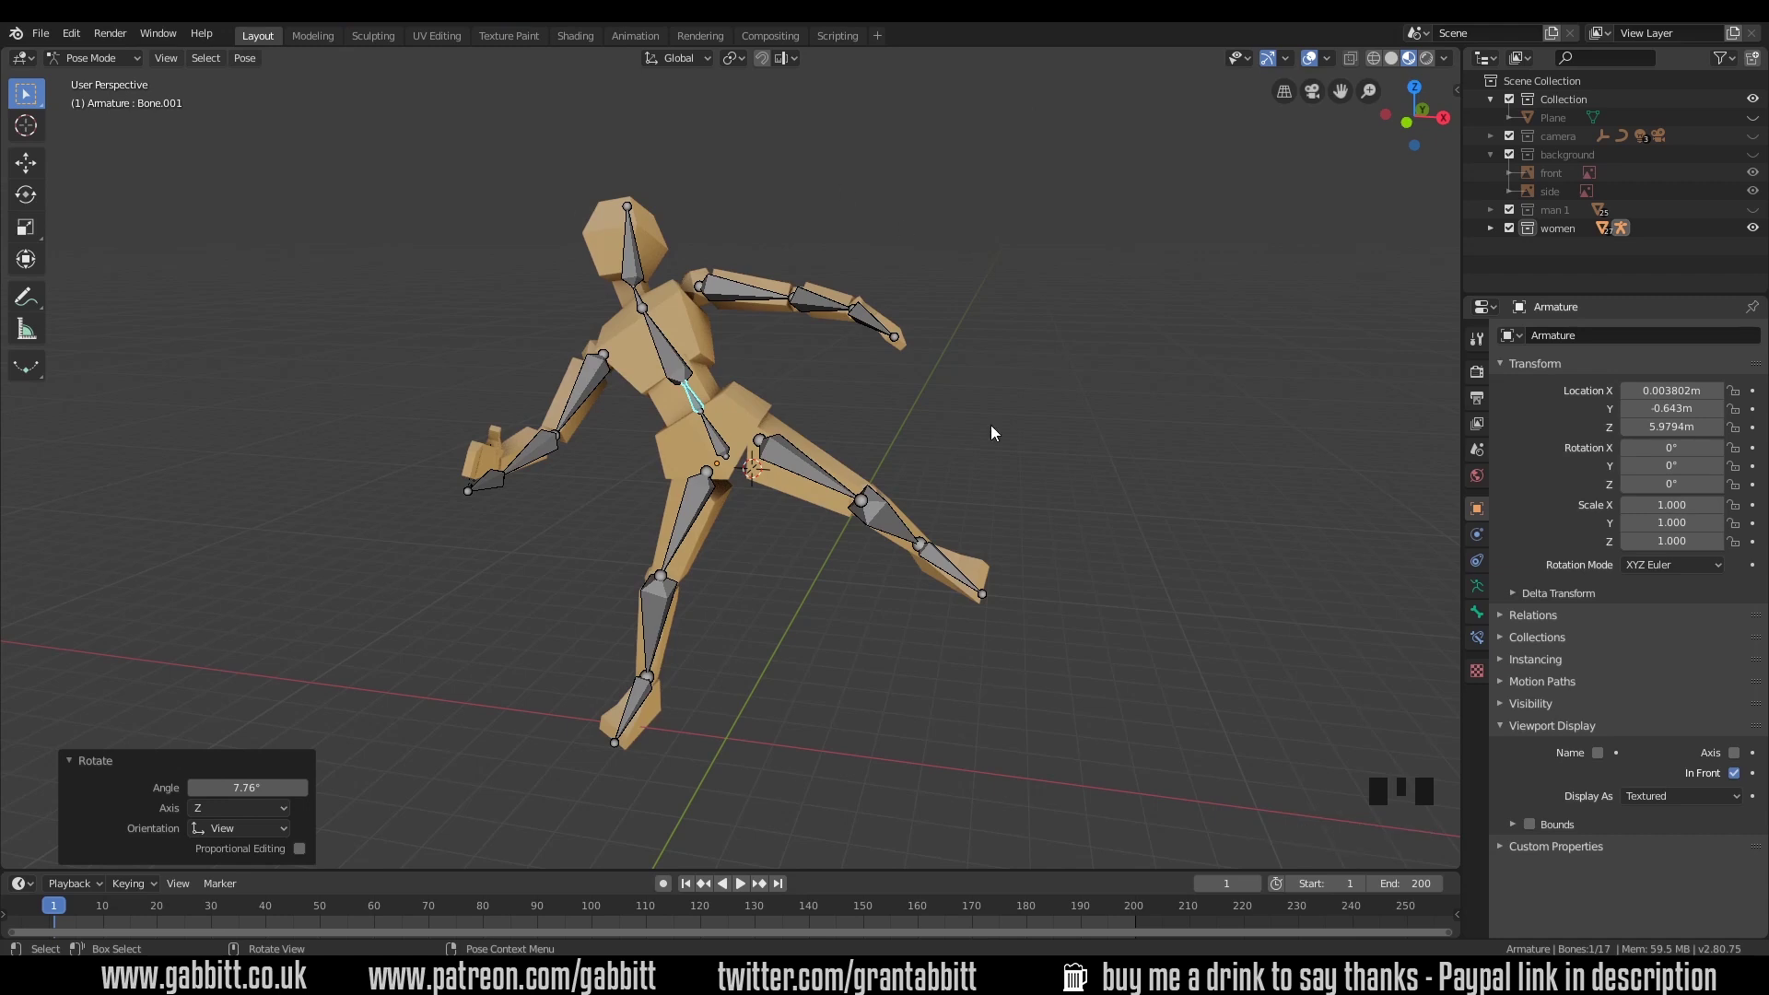
middle_drag(777, 517, 786, 544)
Step: Insert a LocRot keyframe for all the bones at frame 1 and enlarge the timeline area
drag(377, 168, 1081, 765)
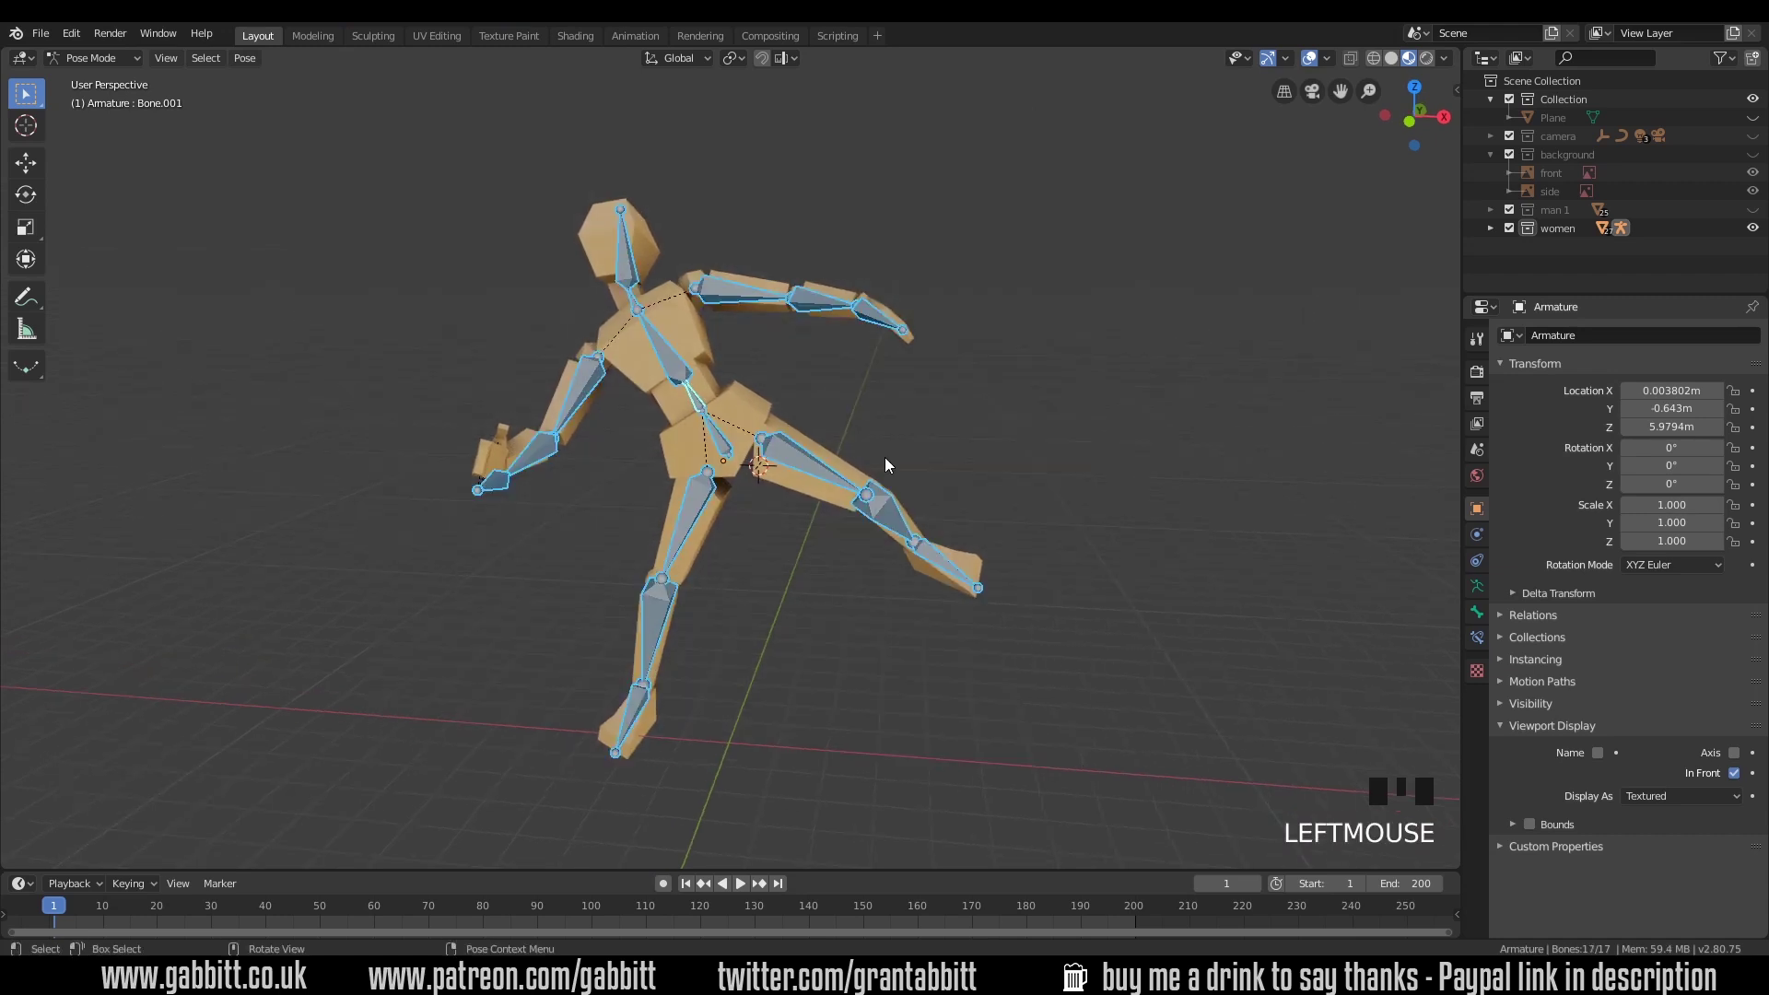
key(i)
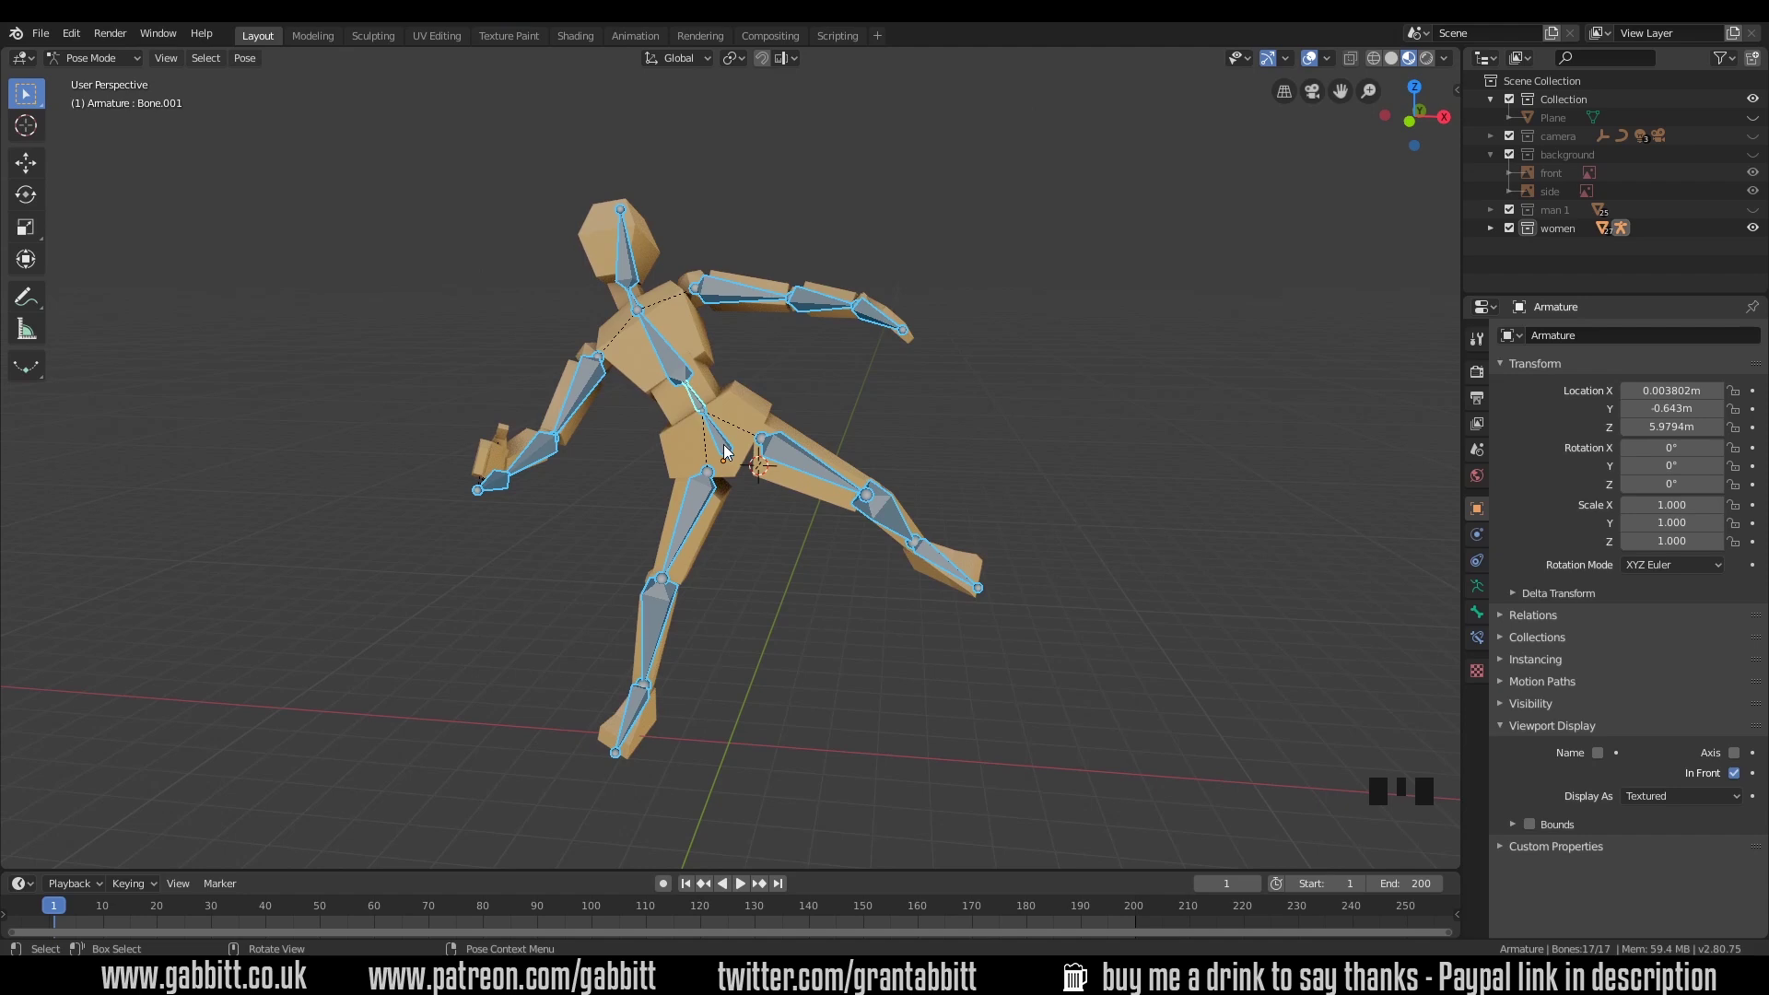
key(i)
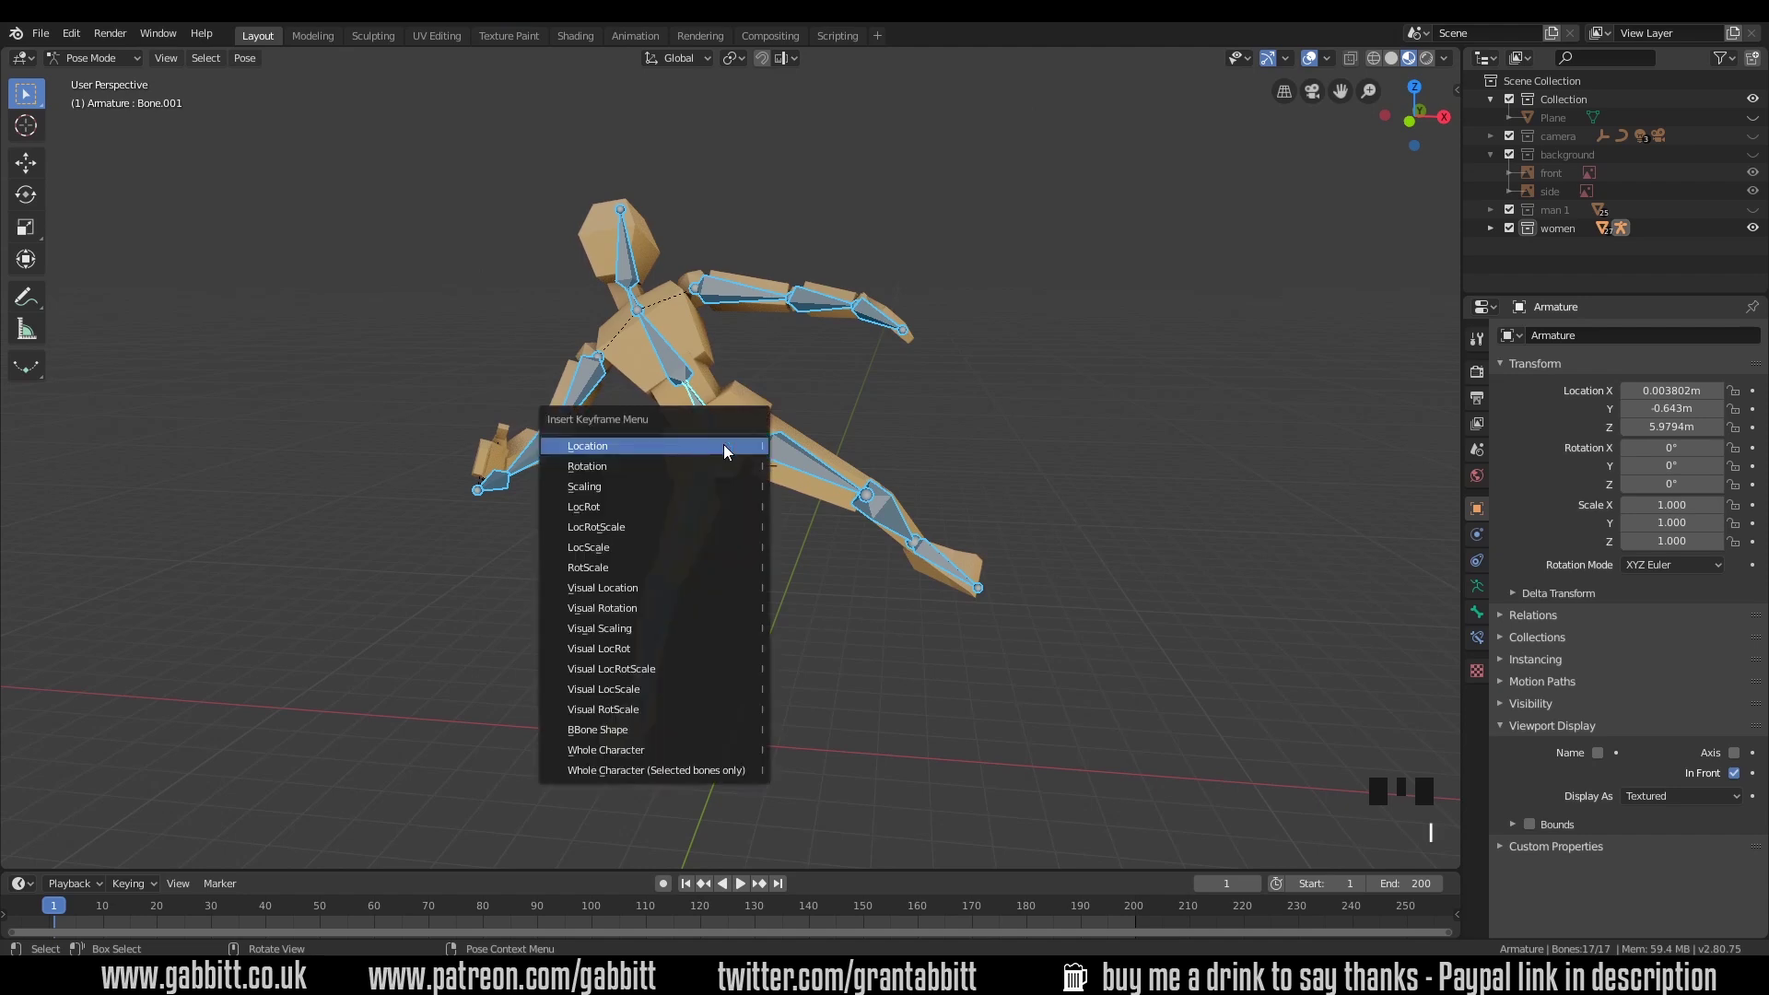
click(712, 502)
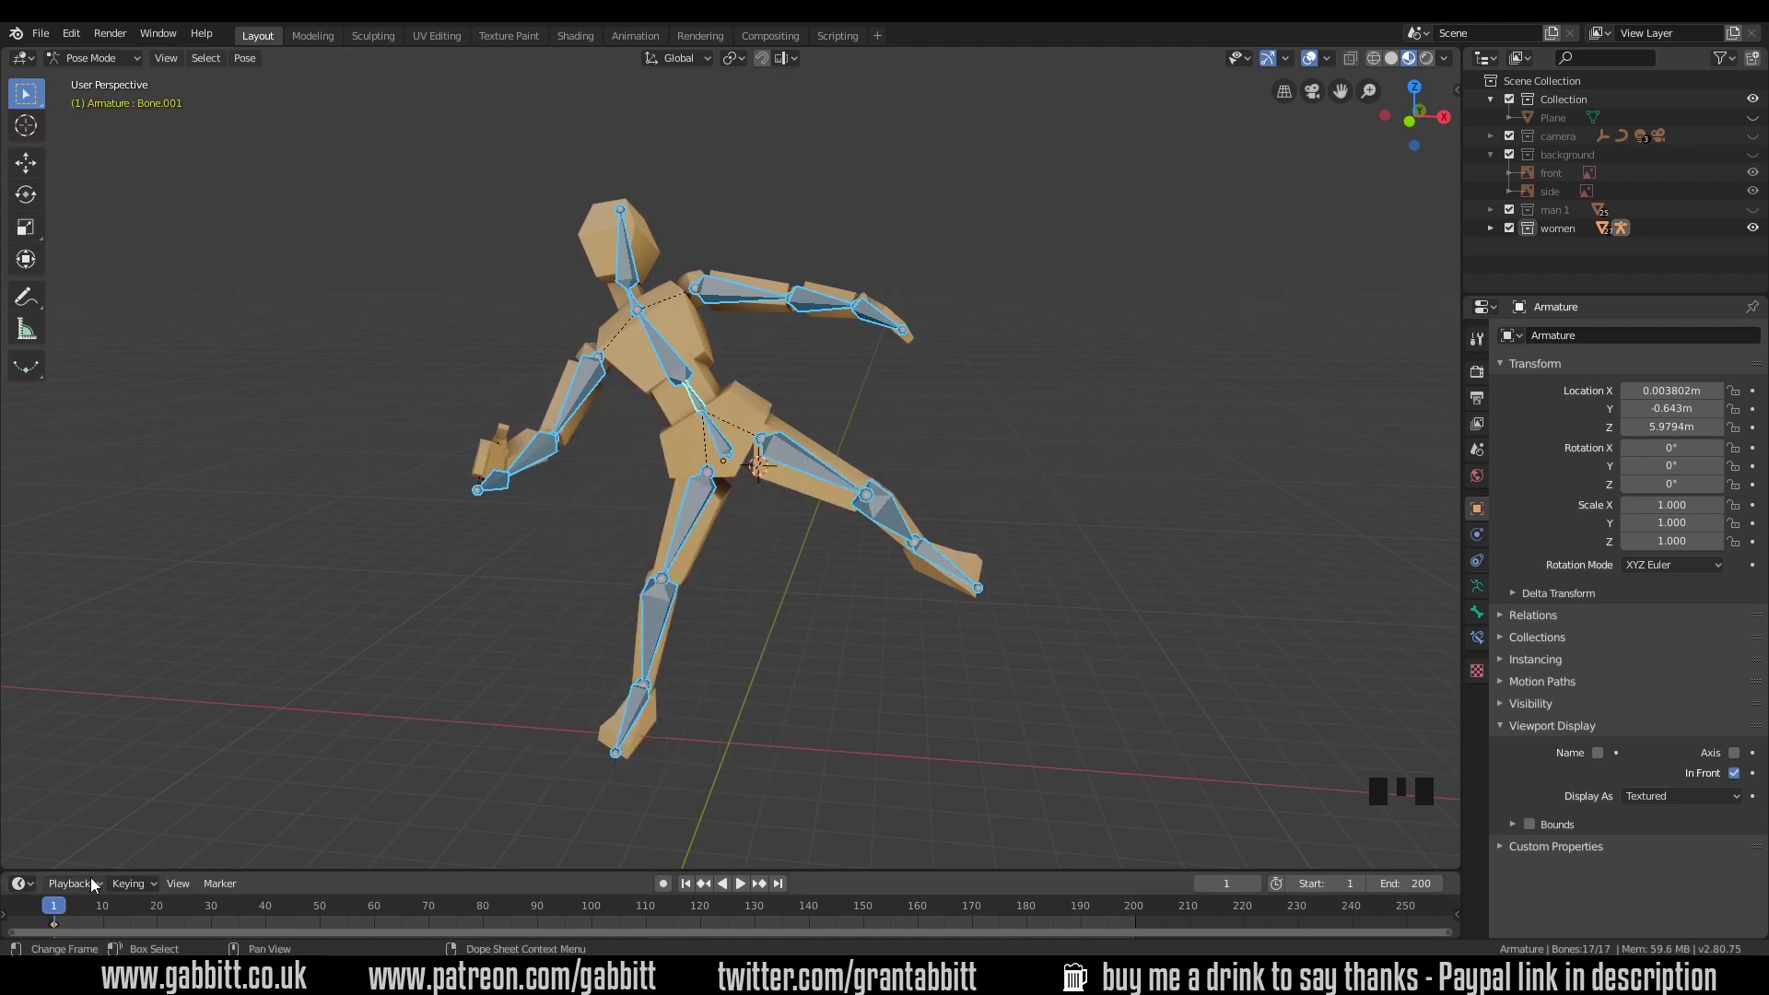
drag(90, 871, 89, 822)
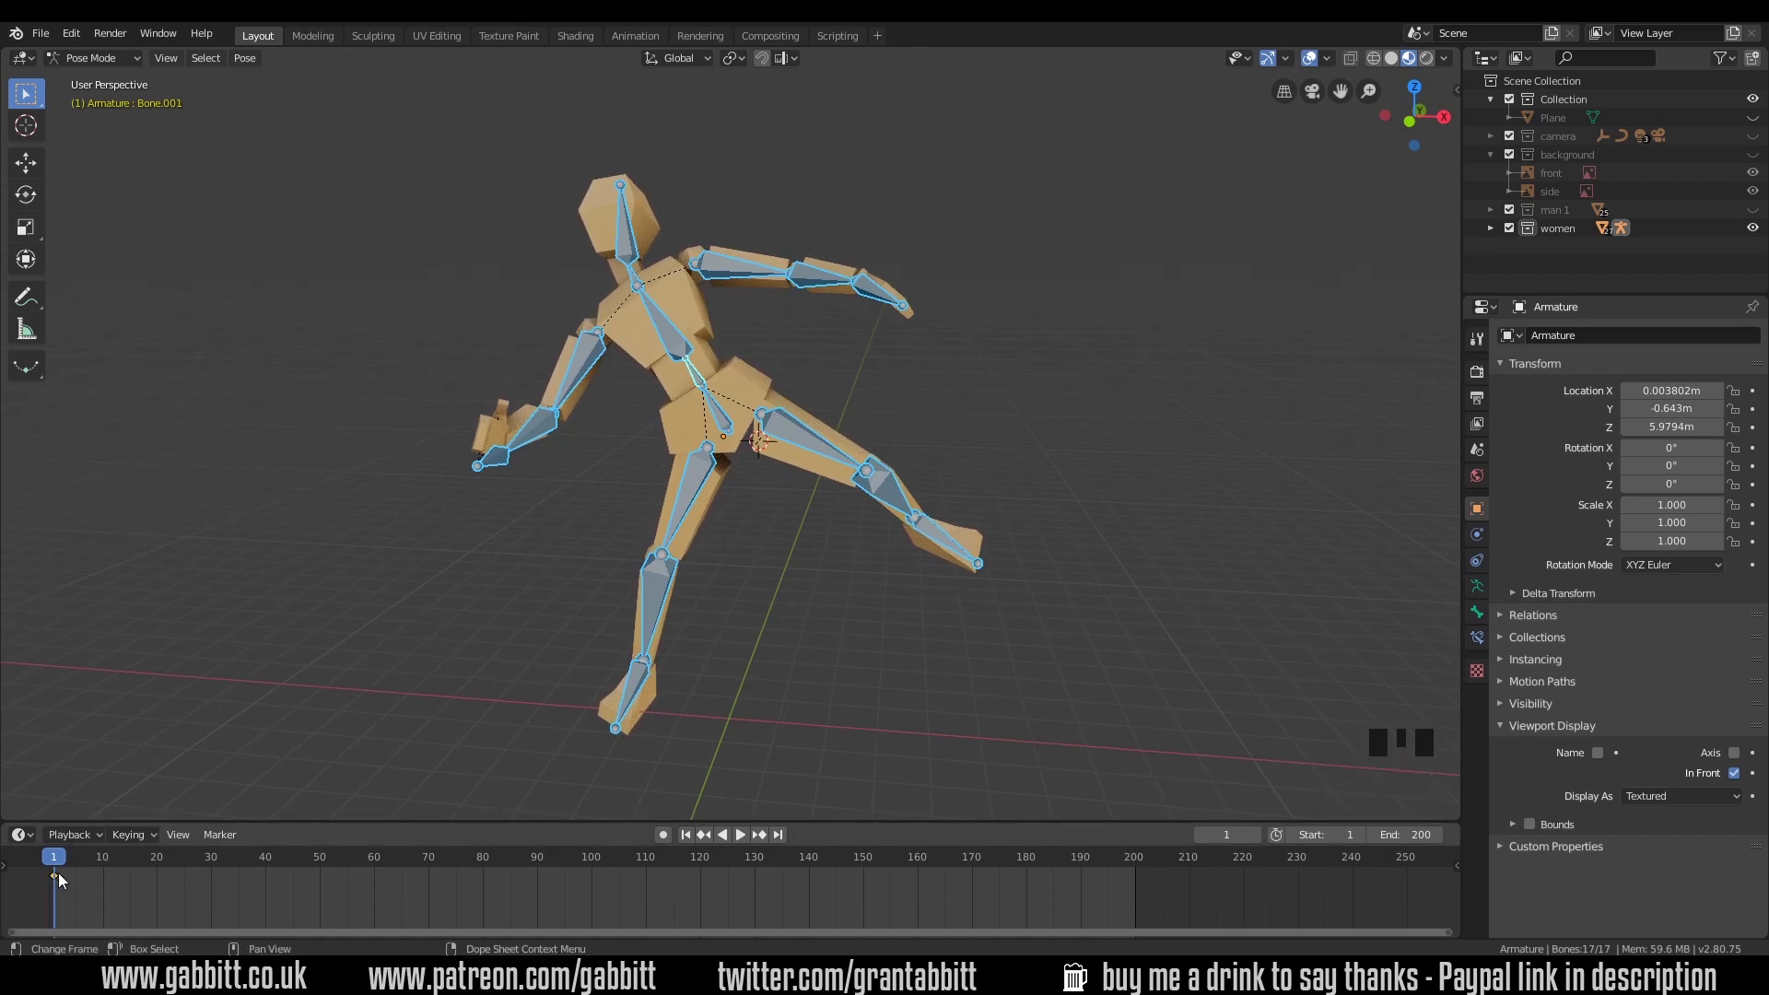
Step: Move to frame 50 and repose the leg and arm bones, lowering the raised leg and the outstretched arm
drag(59, 871, 319, 864)
click(811, 437)
middle_drag(972, 483, 673, 479)
click(705, 479)
click(817, 592)
click(761, 309)
key(r)
click(737, 276)
key(r)
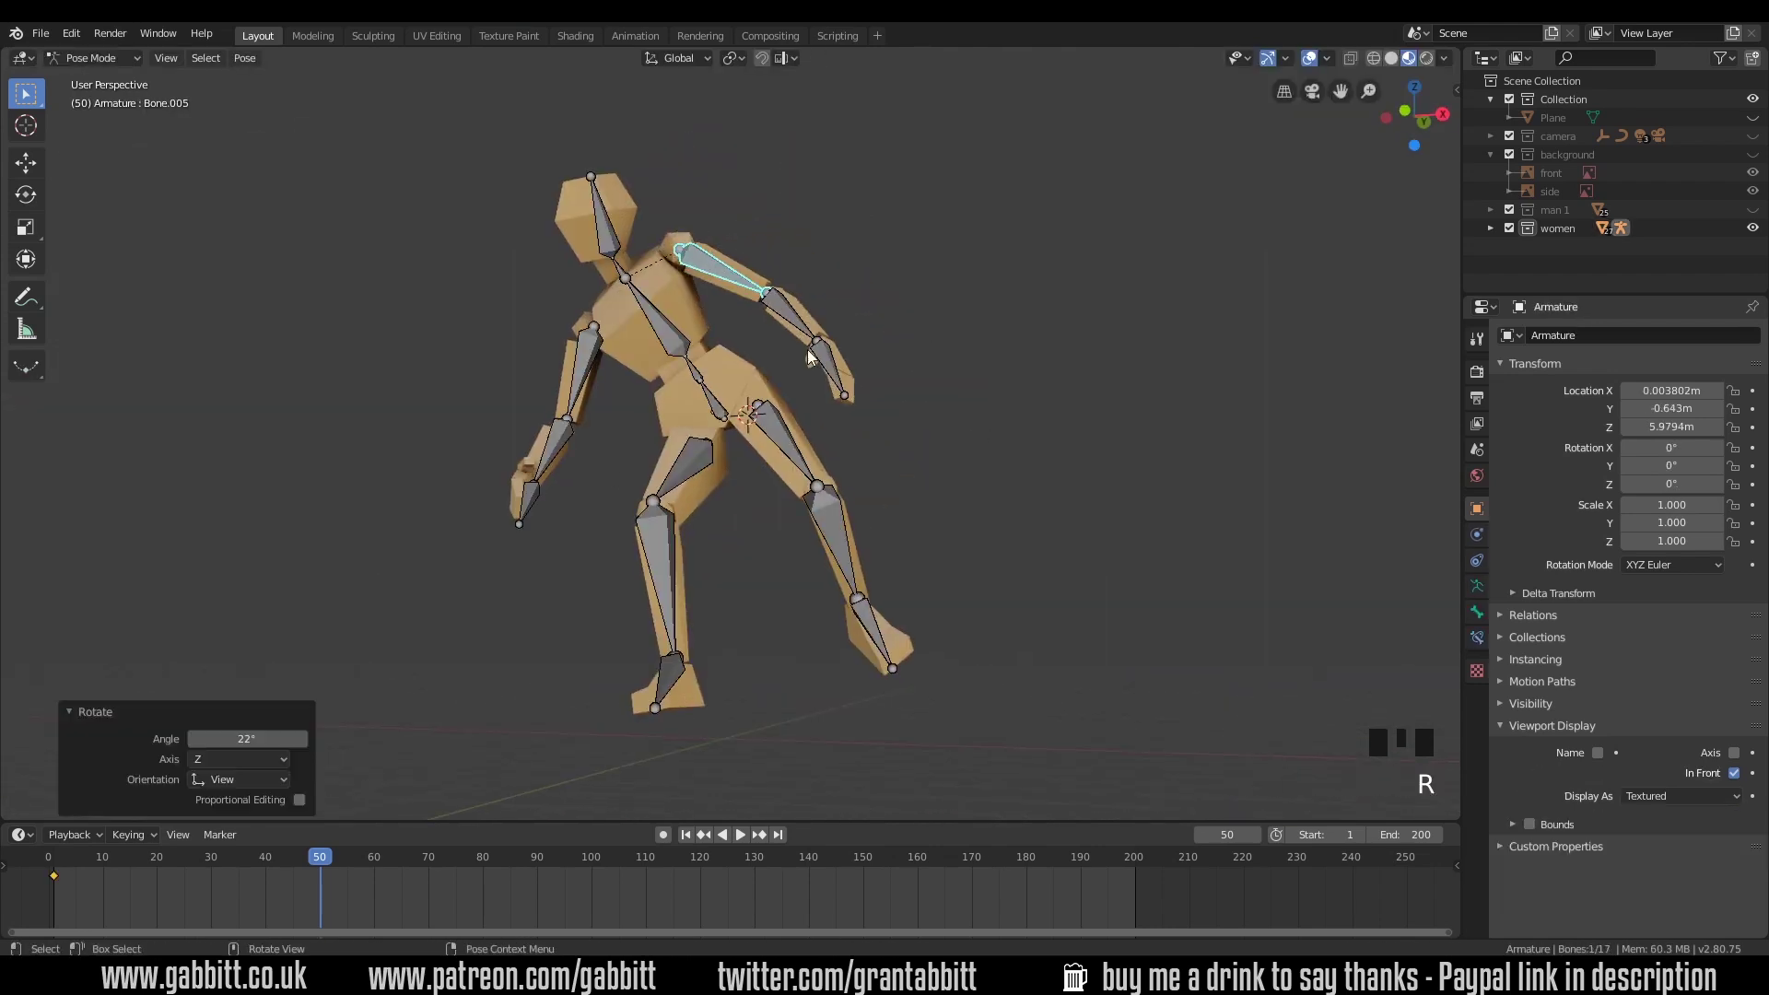
Step: Rotate the torso bone to bring the body more upright and rotate the neck bone to tilt the head
click(734, 408)
key(r)
click(684, 231)
key(r)
Step: Insert a LocRot keyframe for all the bones at frame 50 and preview the motion between the two poses
drag(493, 132, 1008, 738)
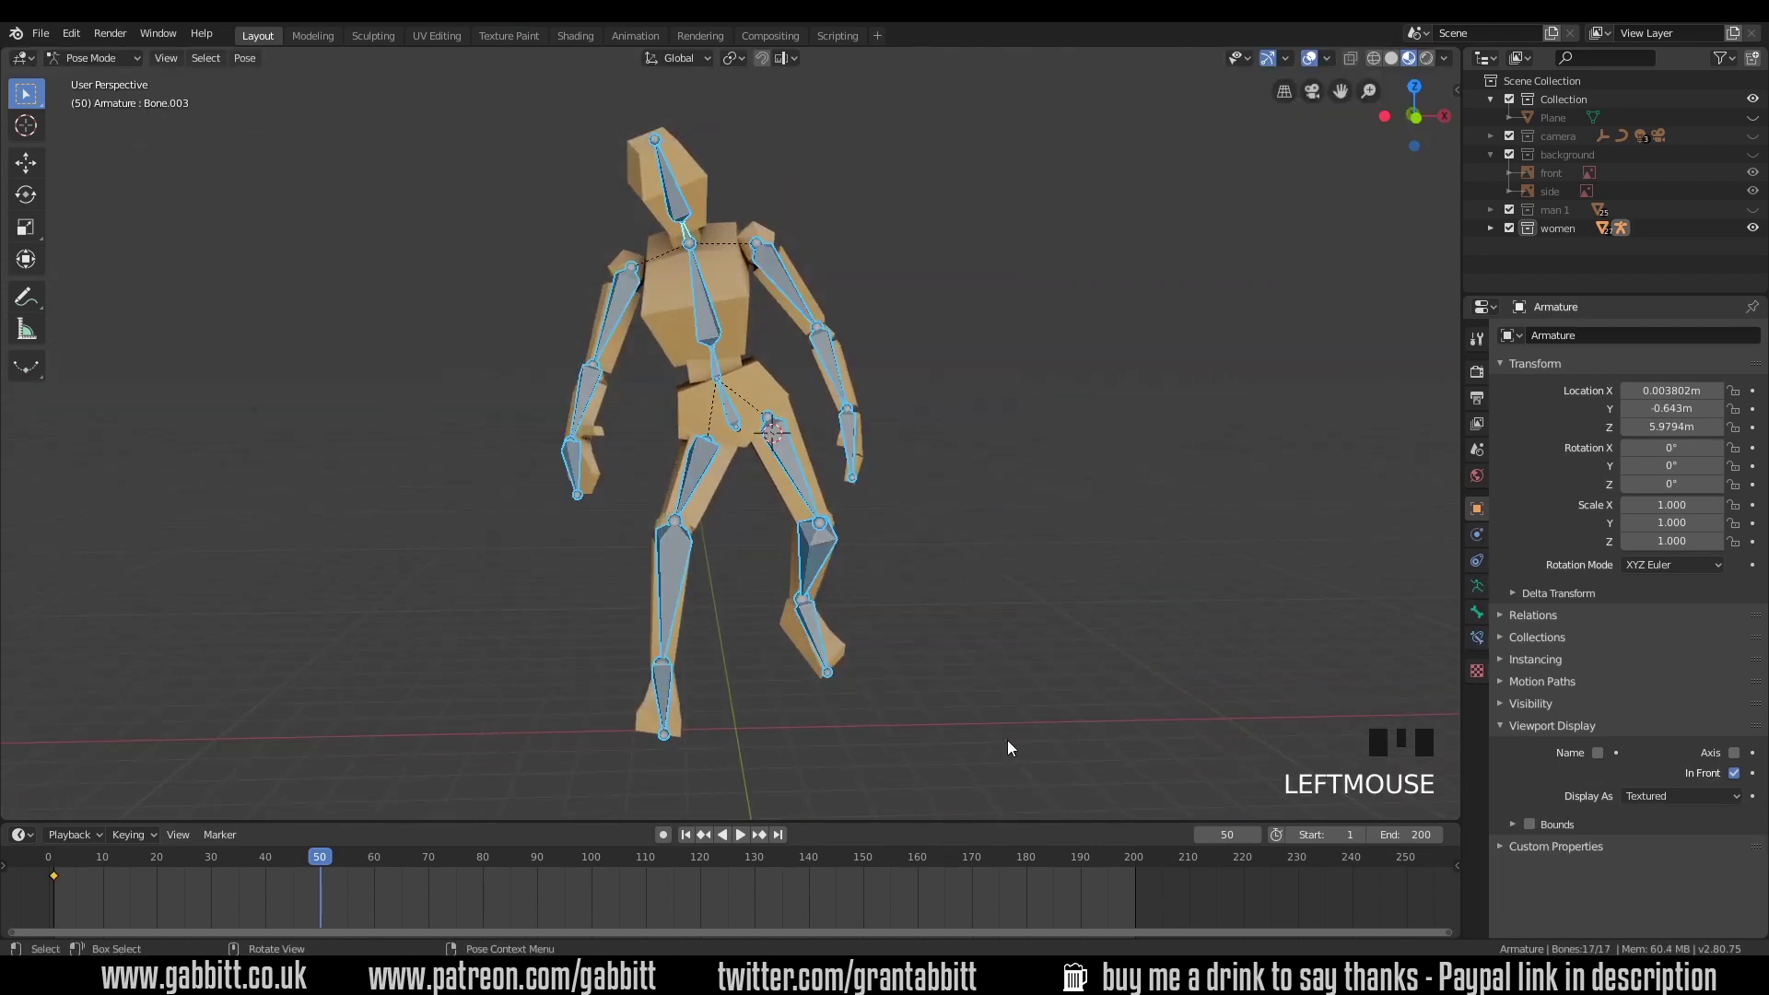
key(i)
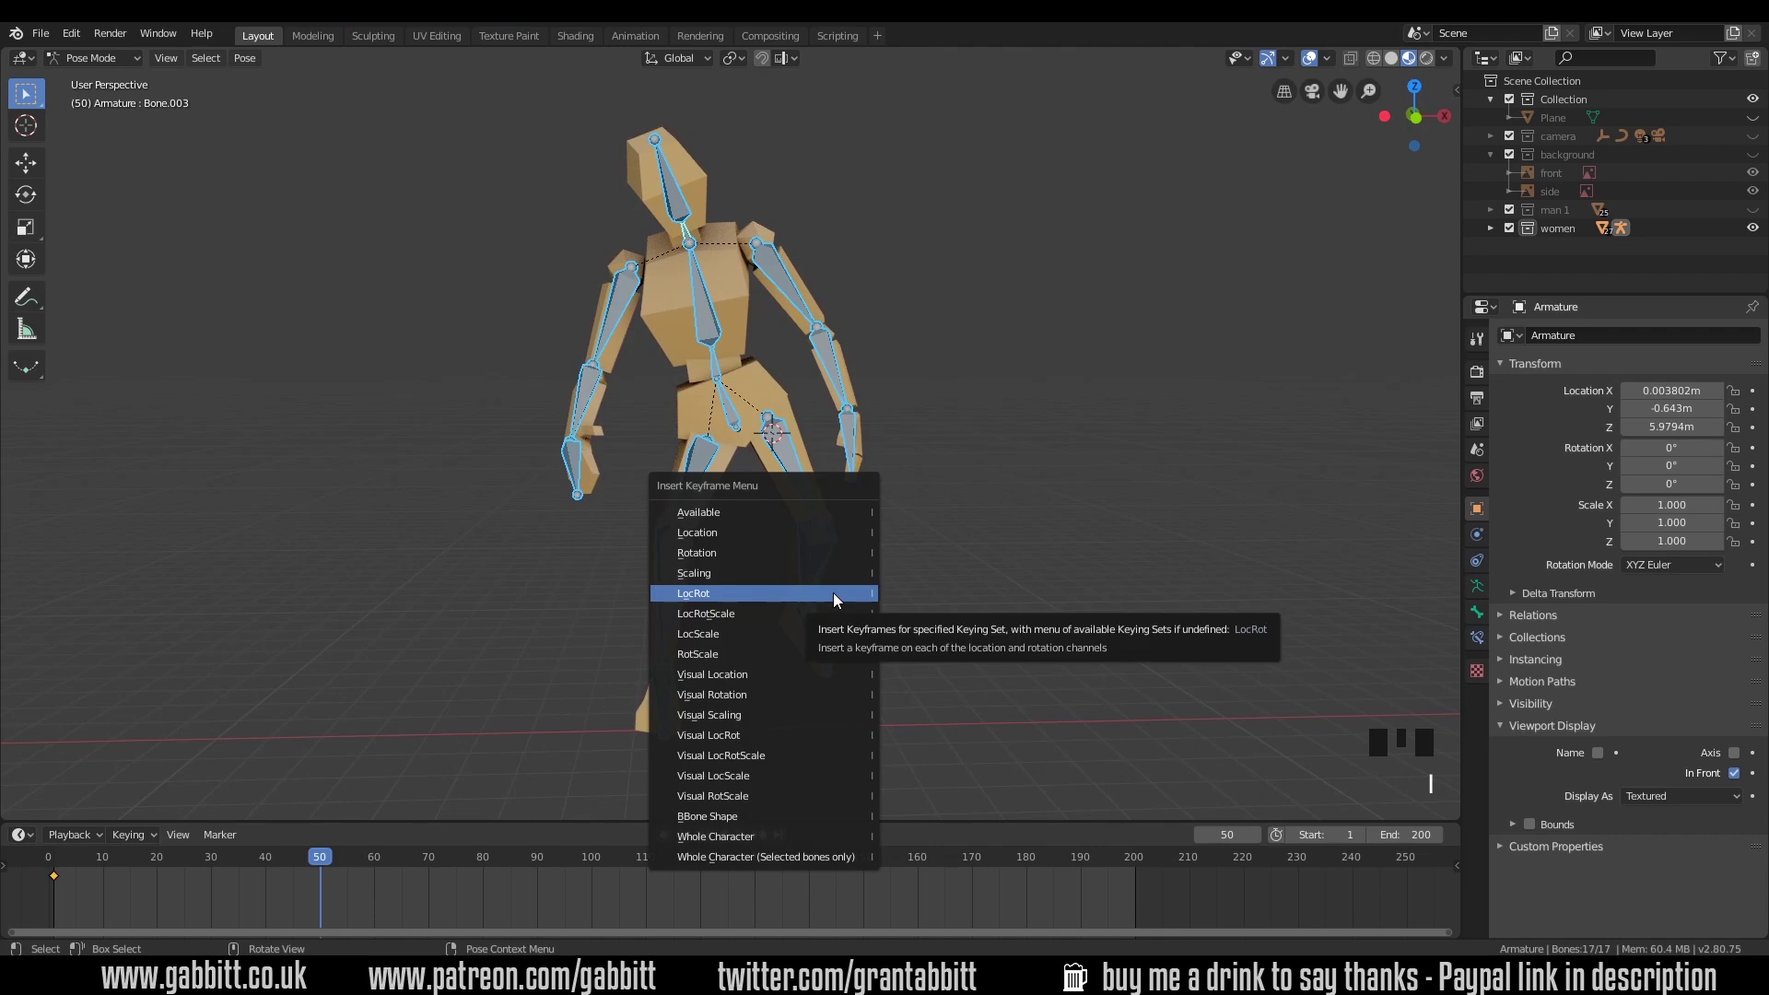
click(727, 597)
mouse_move(319, 862)
mouse_down()
mouse_move(49, 874)
mouse_move(344, 861)
mouse_move(58, 861)
mouse_move(318, 856)
mouse_move(75, 870)
mouse_move(310, 877)
mouse_move(51, 864)
mouse_move(317, 875)
mouse_up()
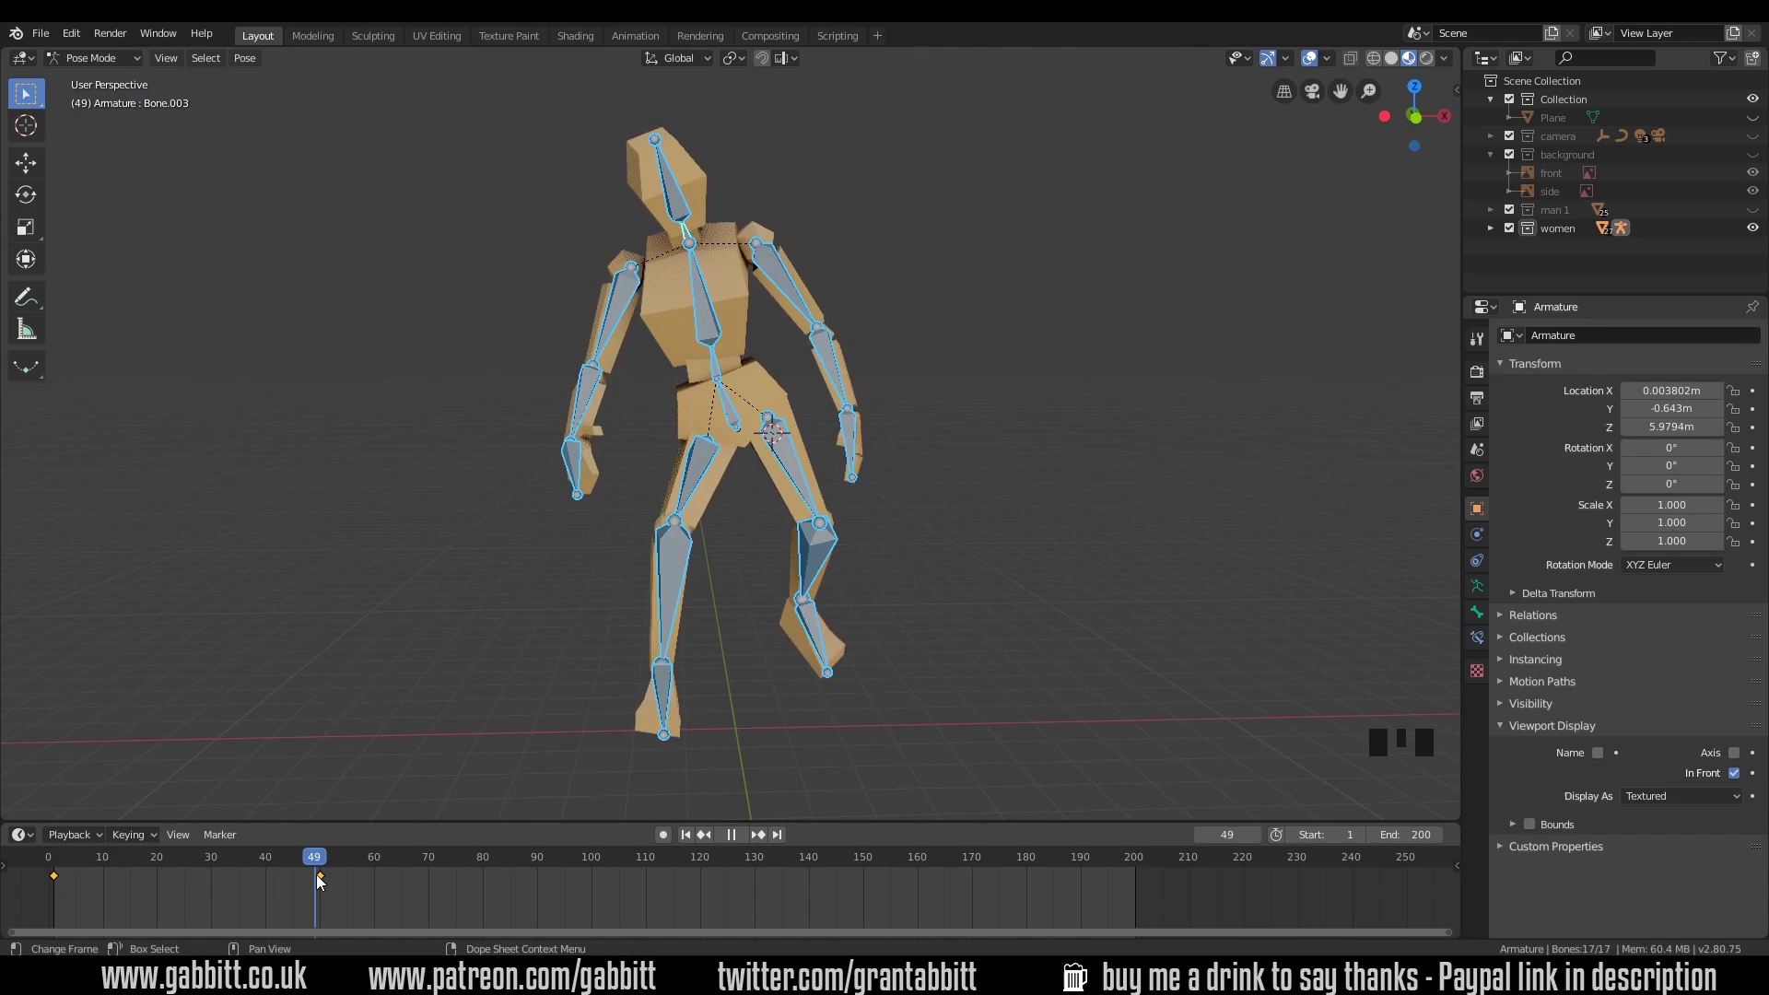
Step: Duplicate the frame 1 keyframe to frame 100 and scrub through the timeline to check the return motion
click(61, 874)
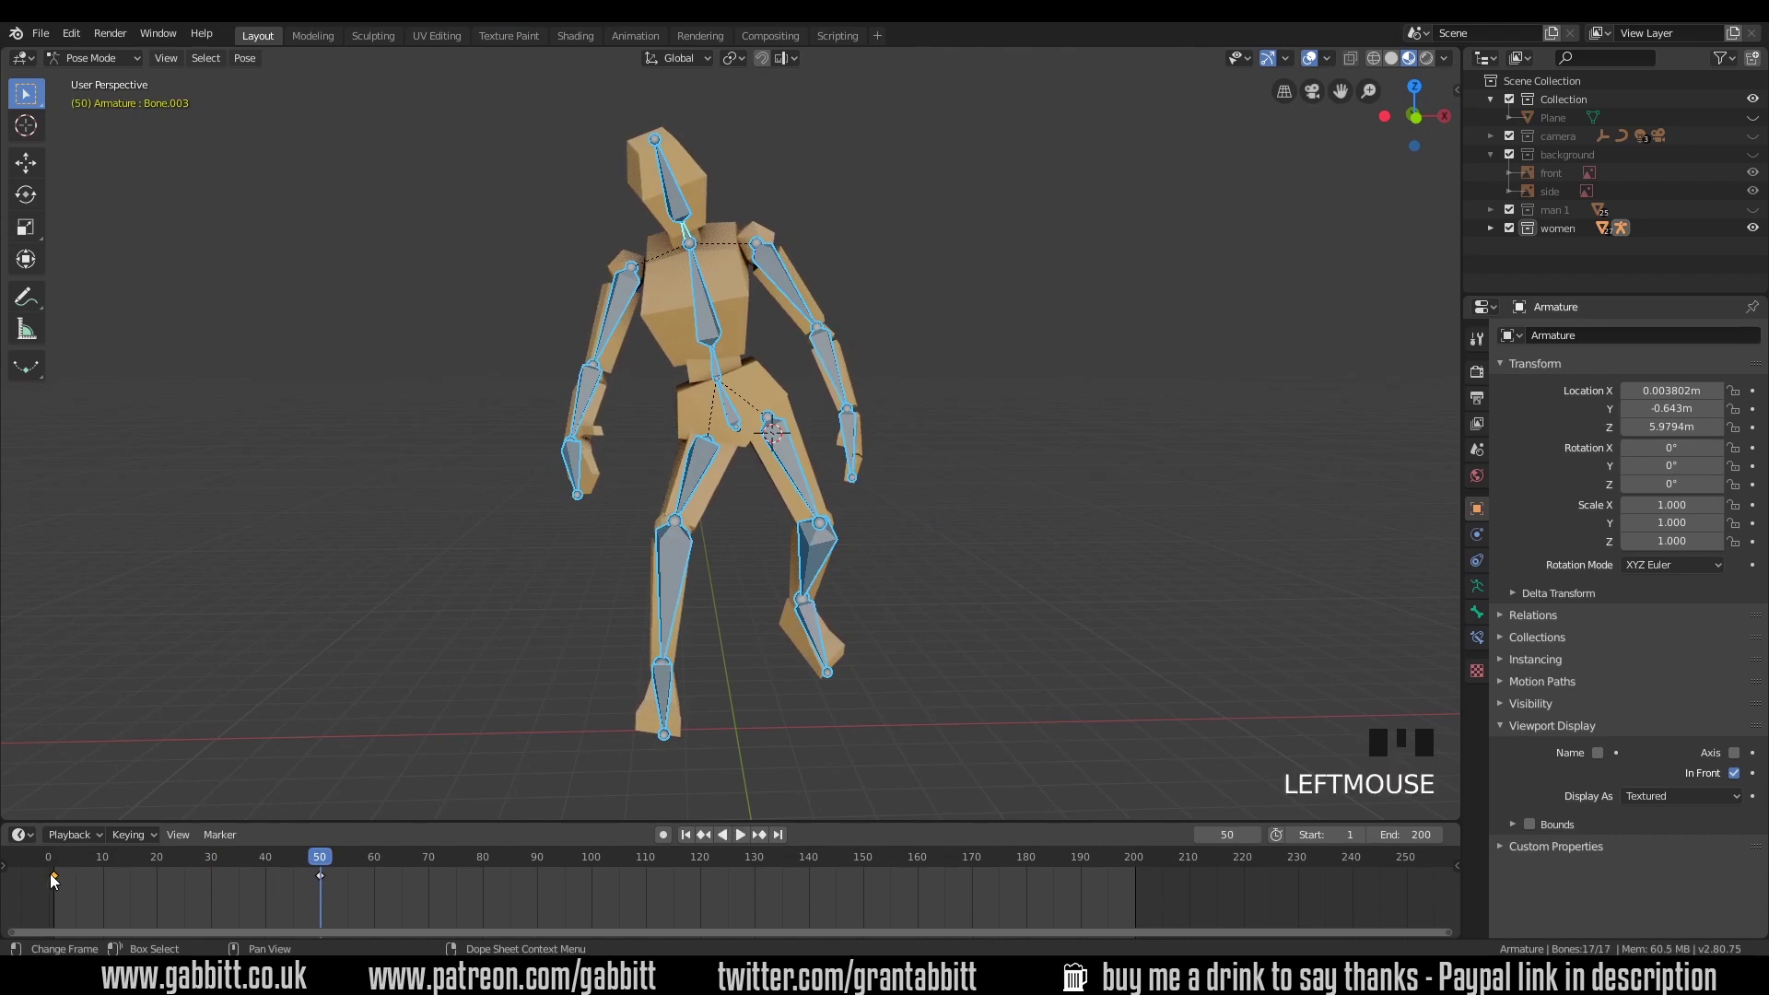
key(shift+d)
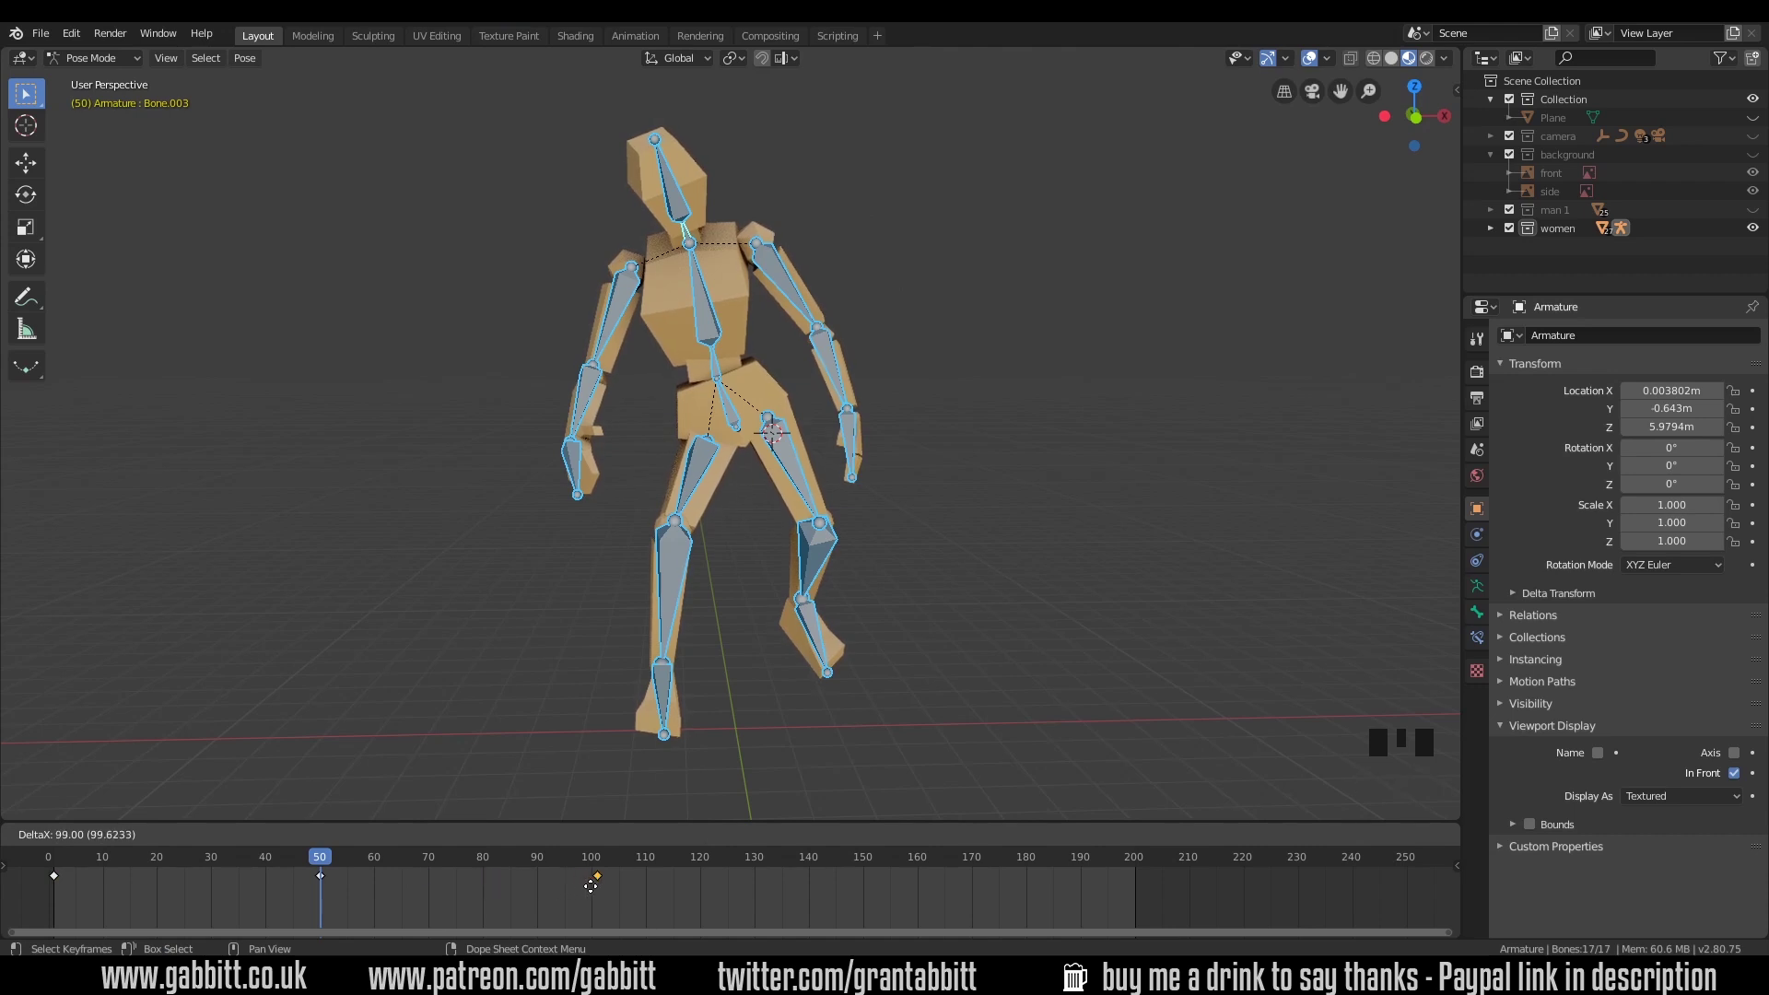
click(591, 885)
drag(319, 865, 582, 873)
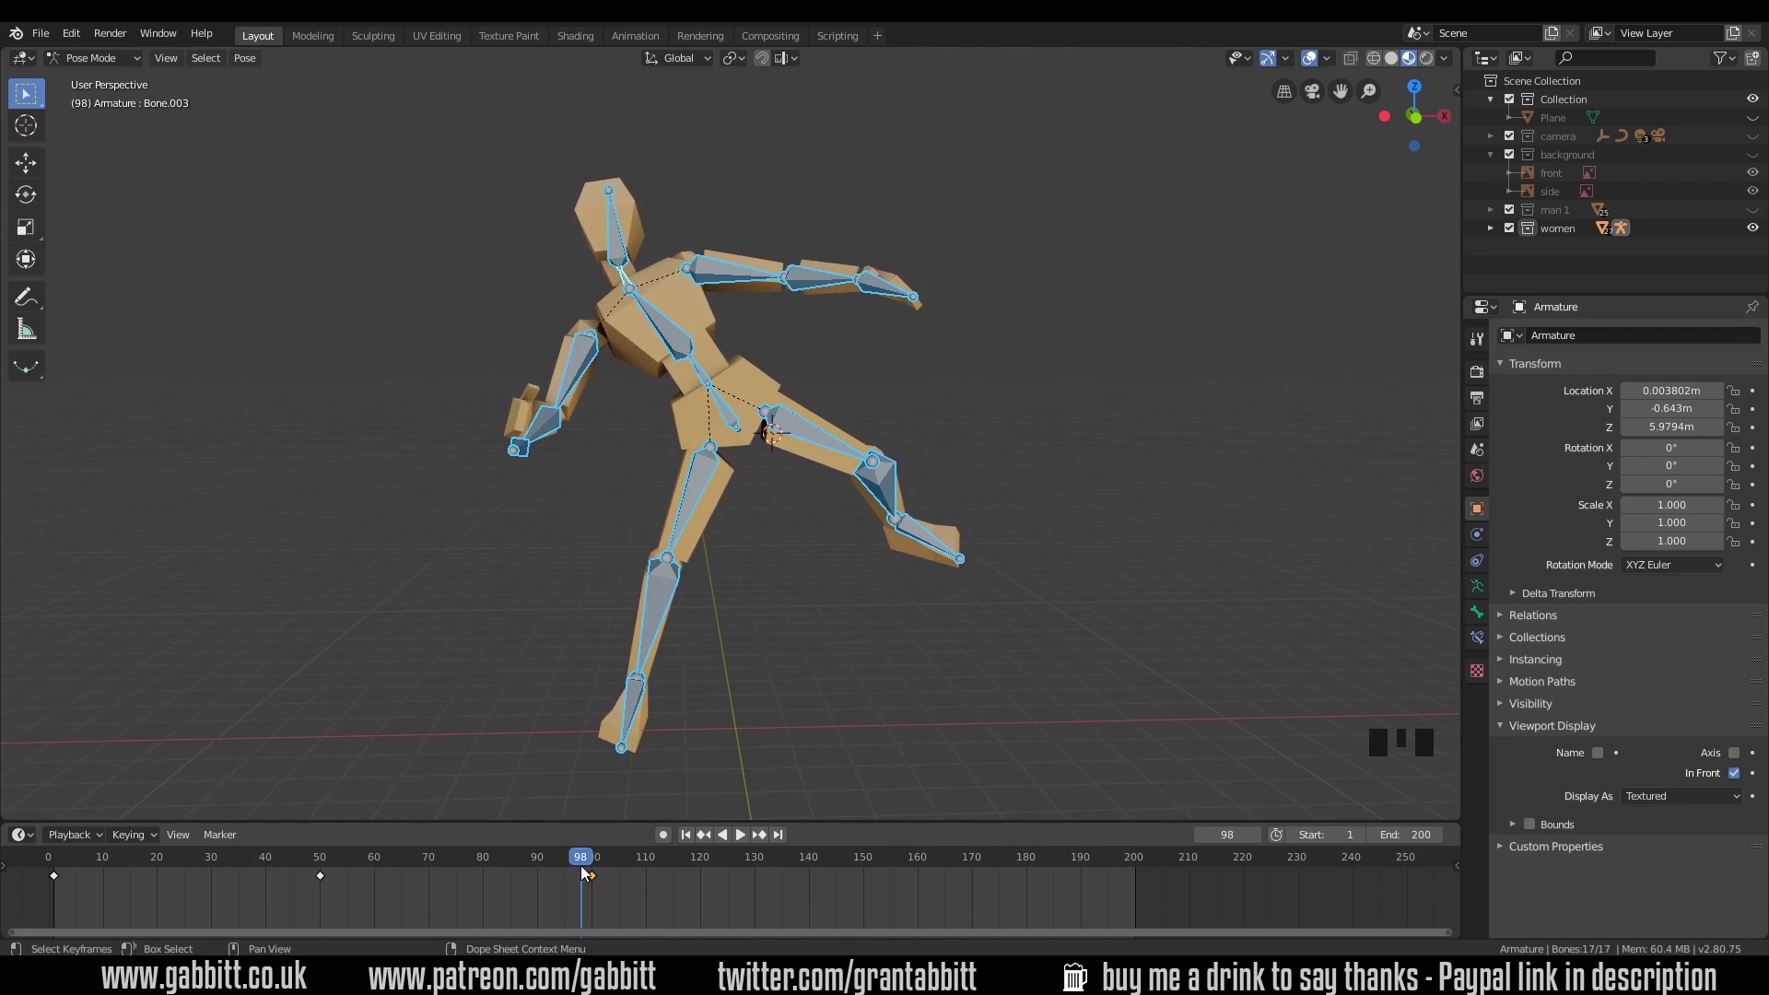
Step: Check the Lock Object Modes option and test the selection of the chest and head parts
click(71, 33)
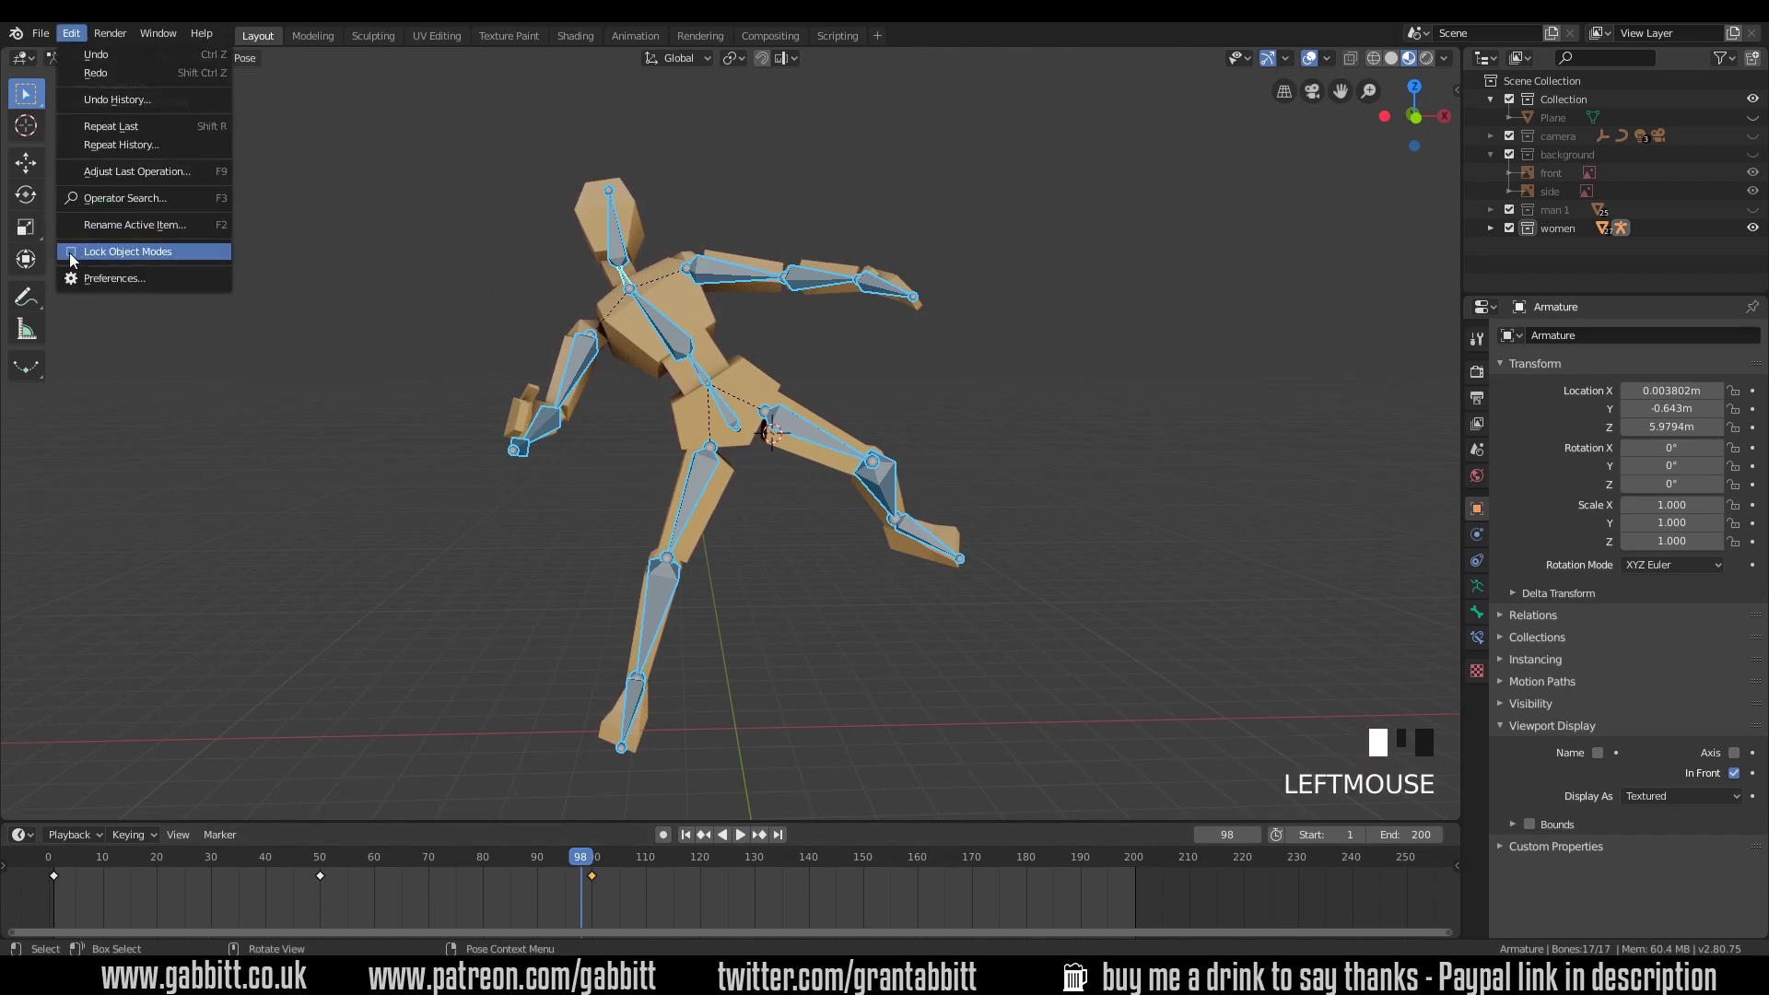
click(630, 359)
click(658, 324)
click(617, 229)
click(679, 296)
click(676, 346)
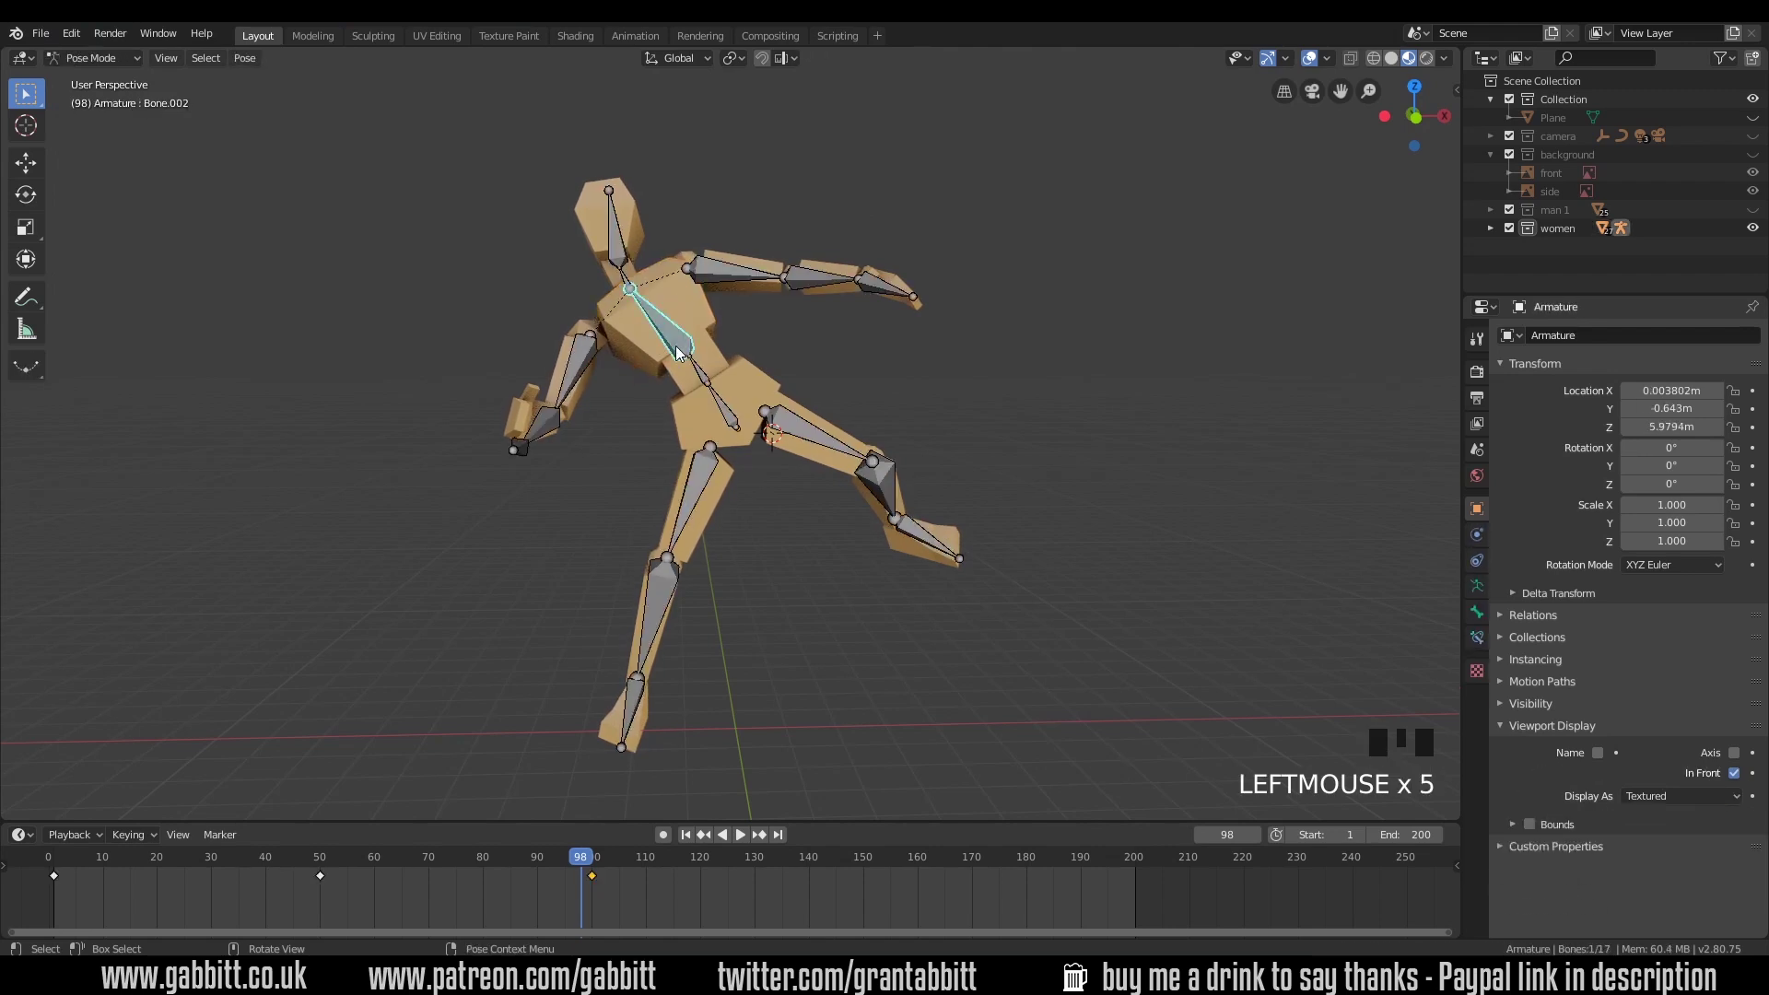
Step: Select the chest mesh instead of its bone and try rotating it slightly
click(694, 325)
key(r)
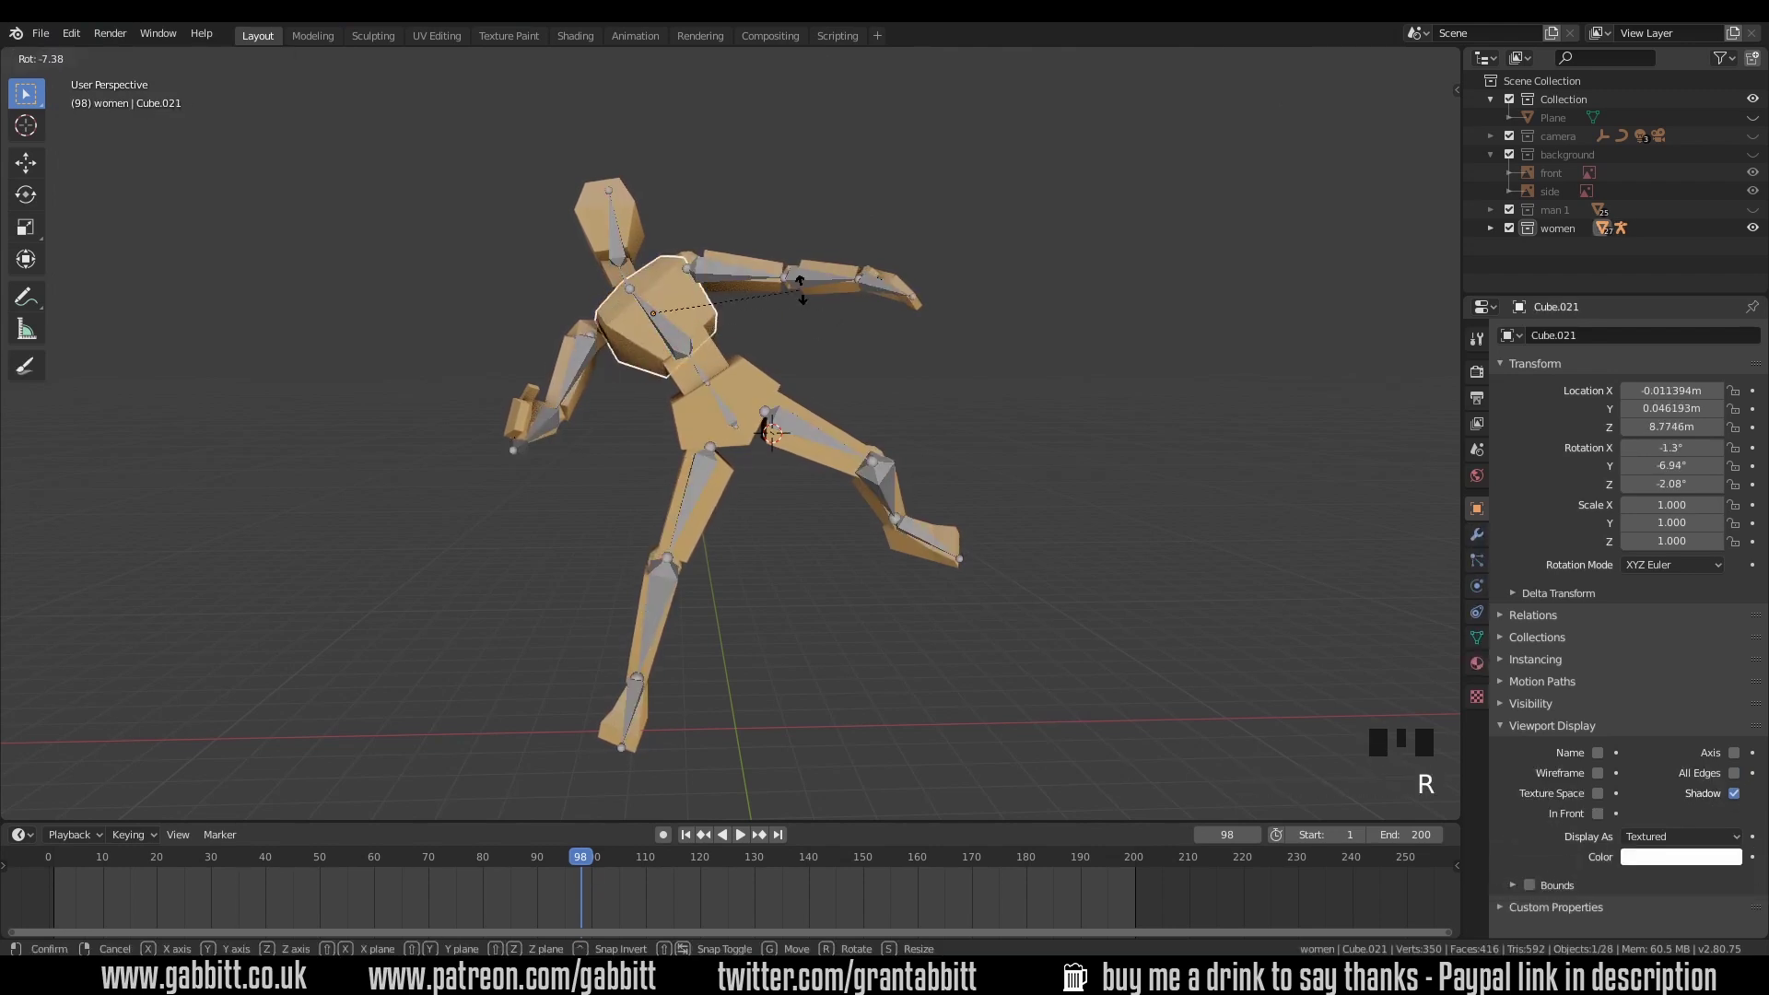
click(800, 288)
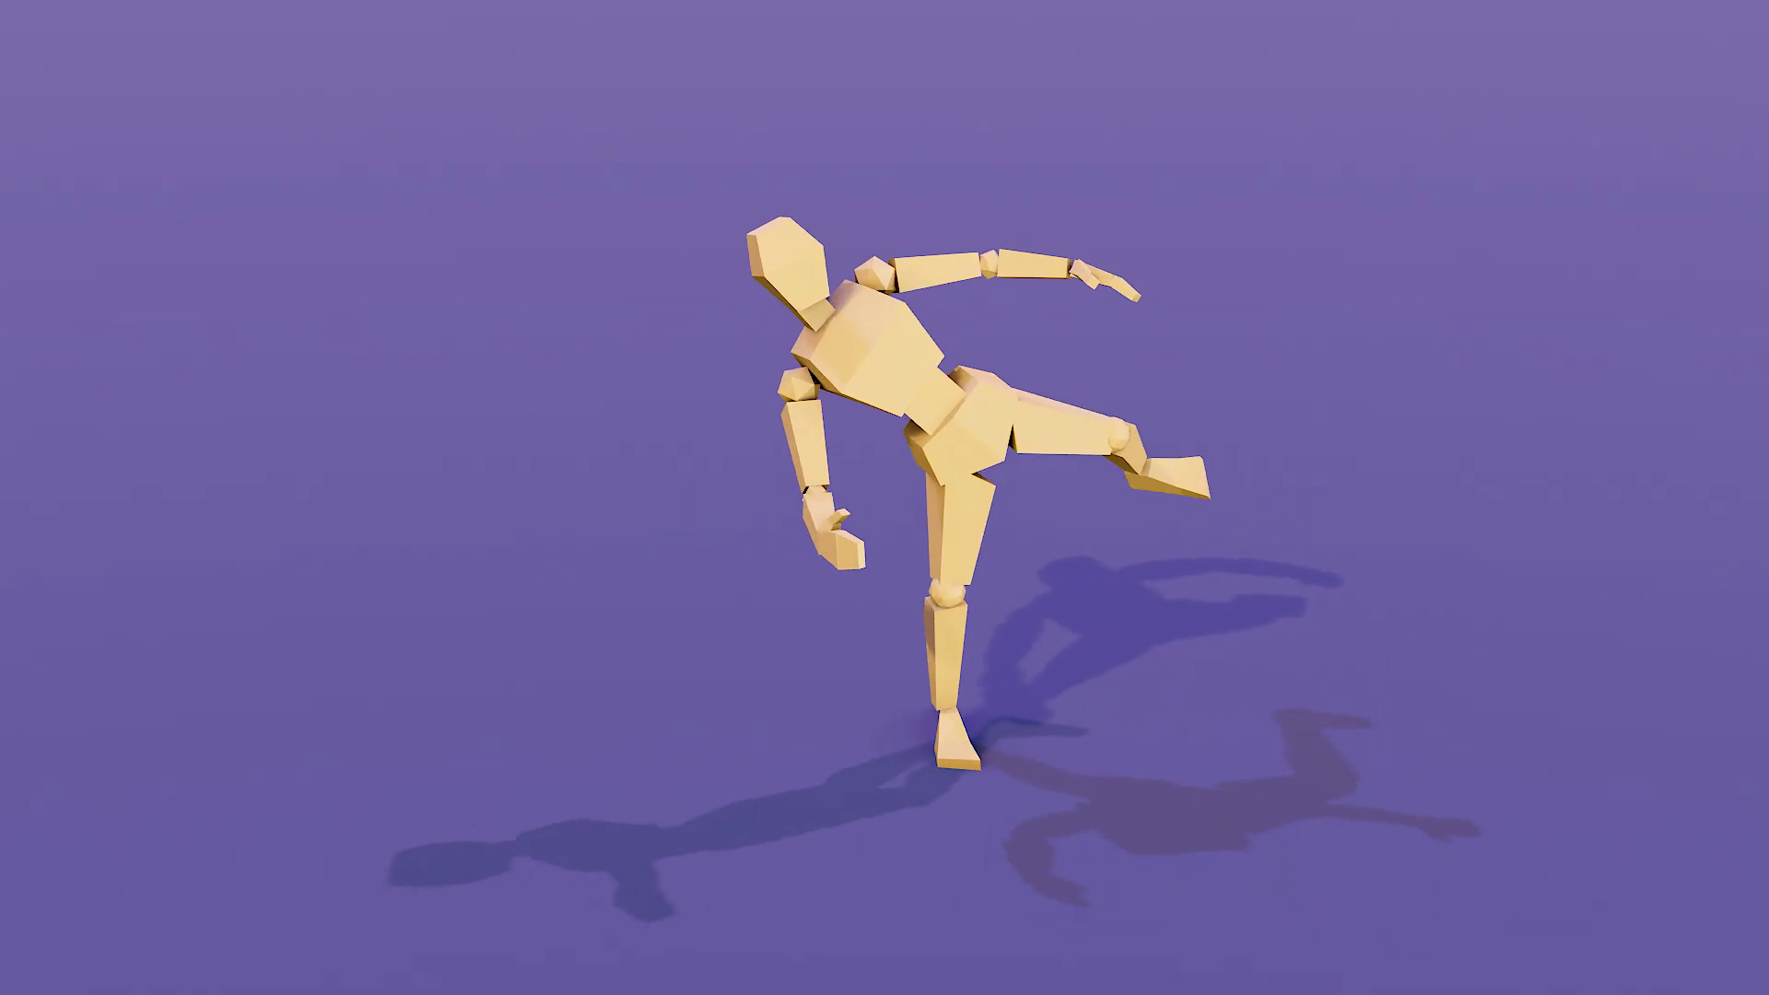